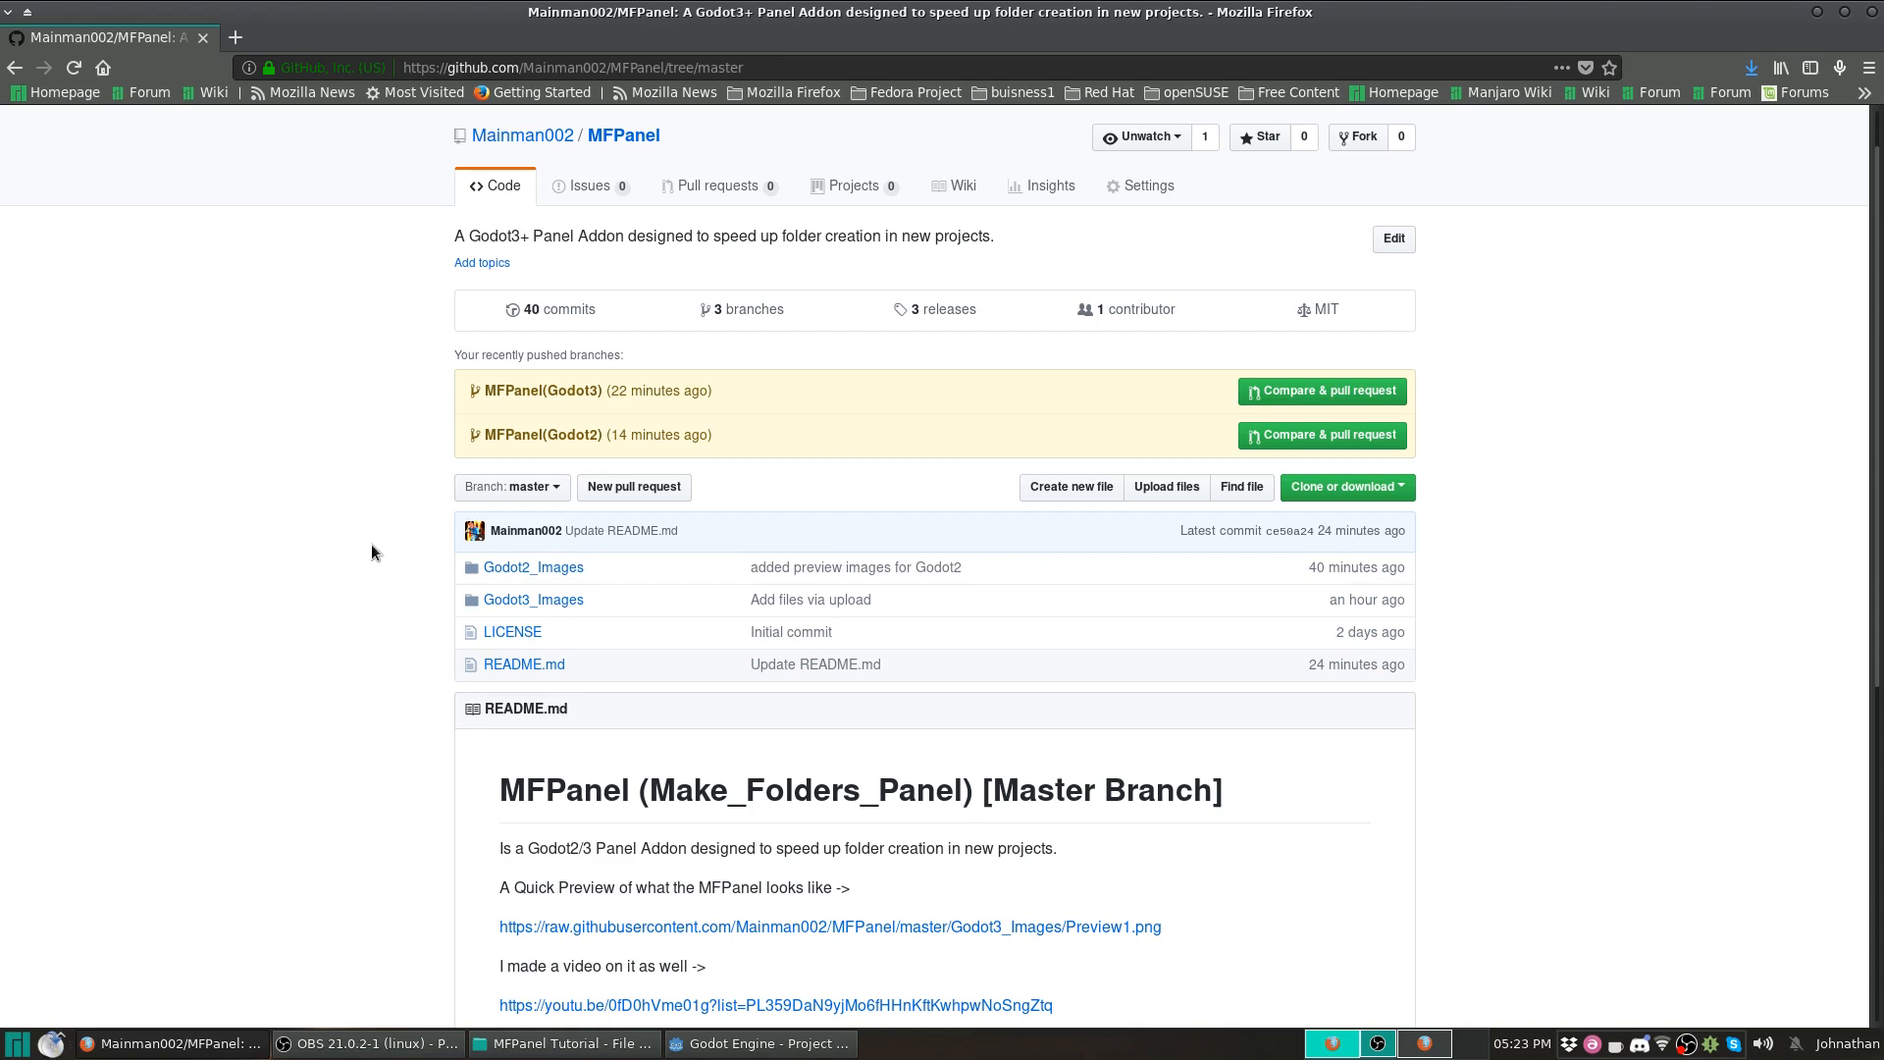
# Open the MFPanel(Godot2) branch from the Godot2 version link in the master branch README.
pyautogui.scroll(-4, 361, 556)
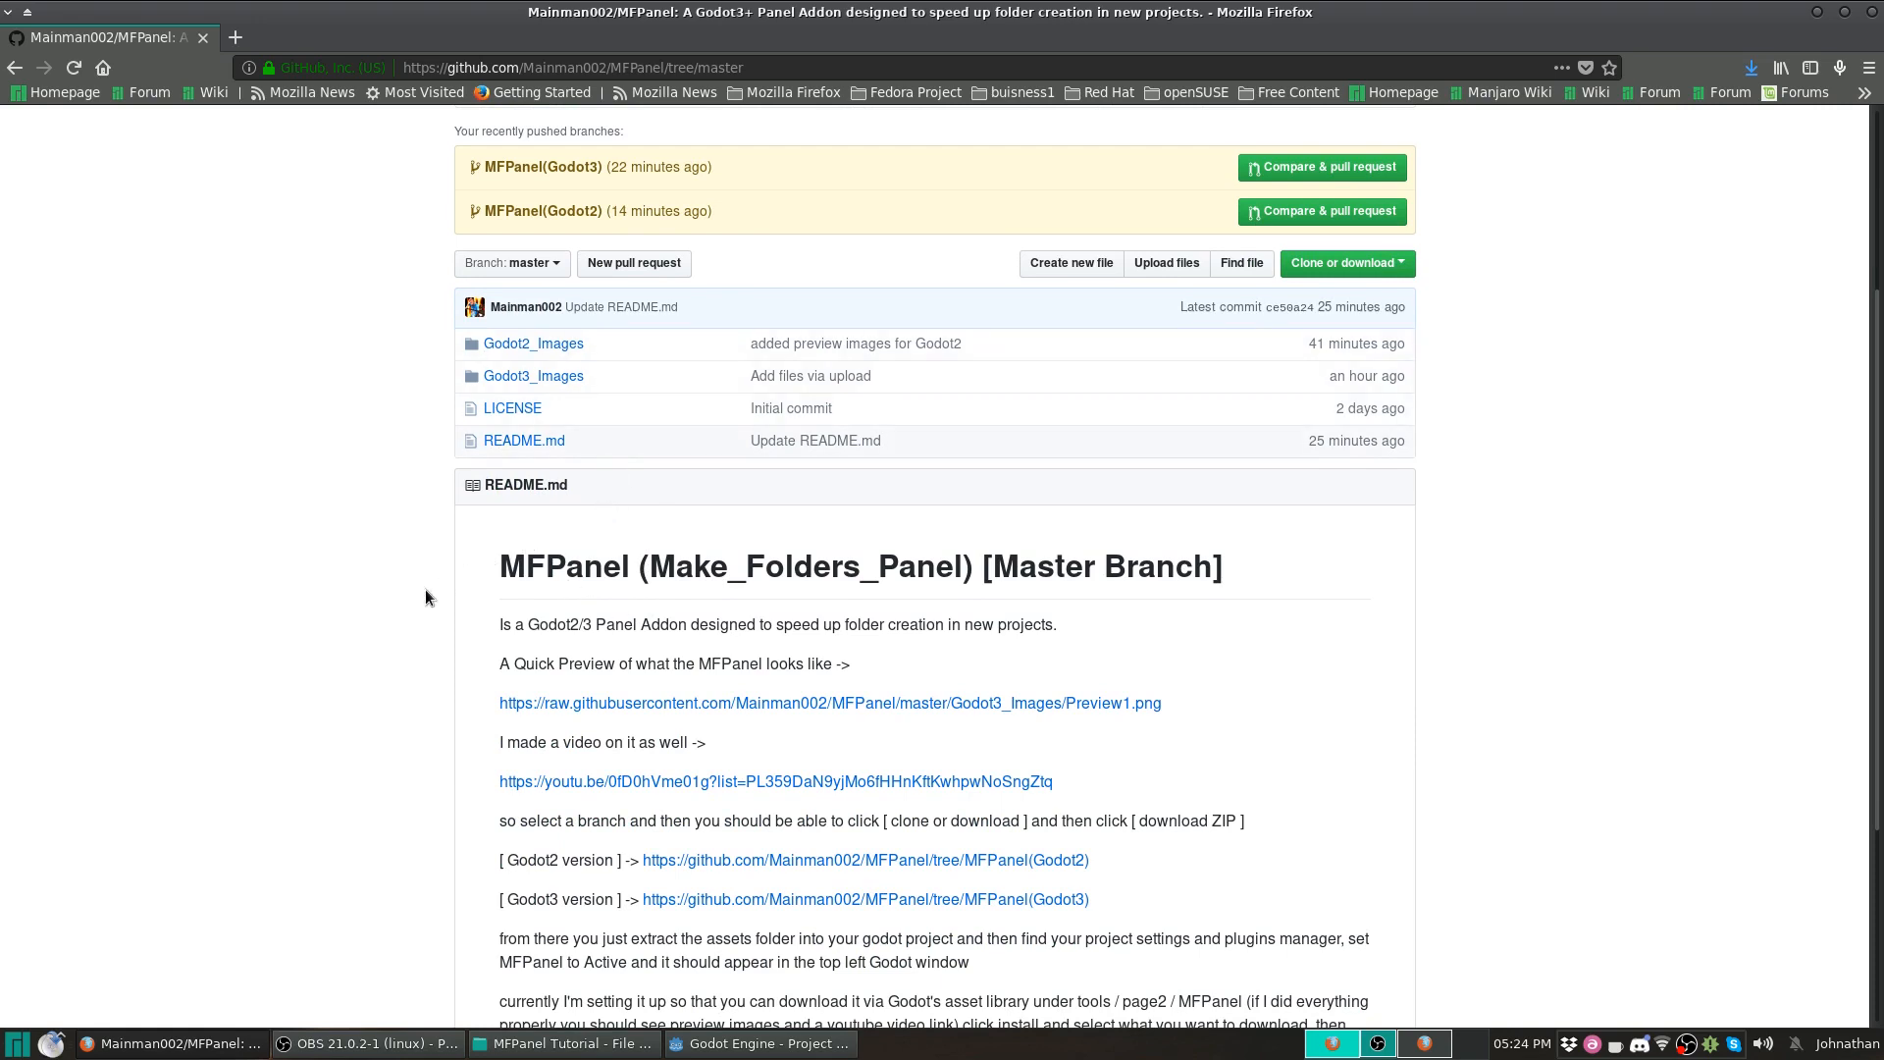
pyautogui.scroll(-3, 441, 580)
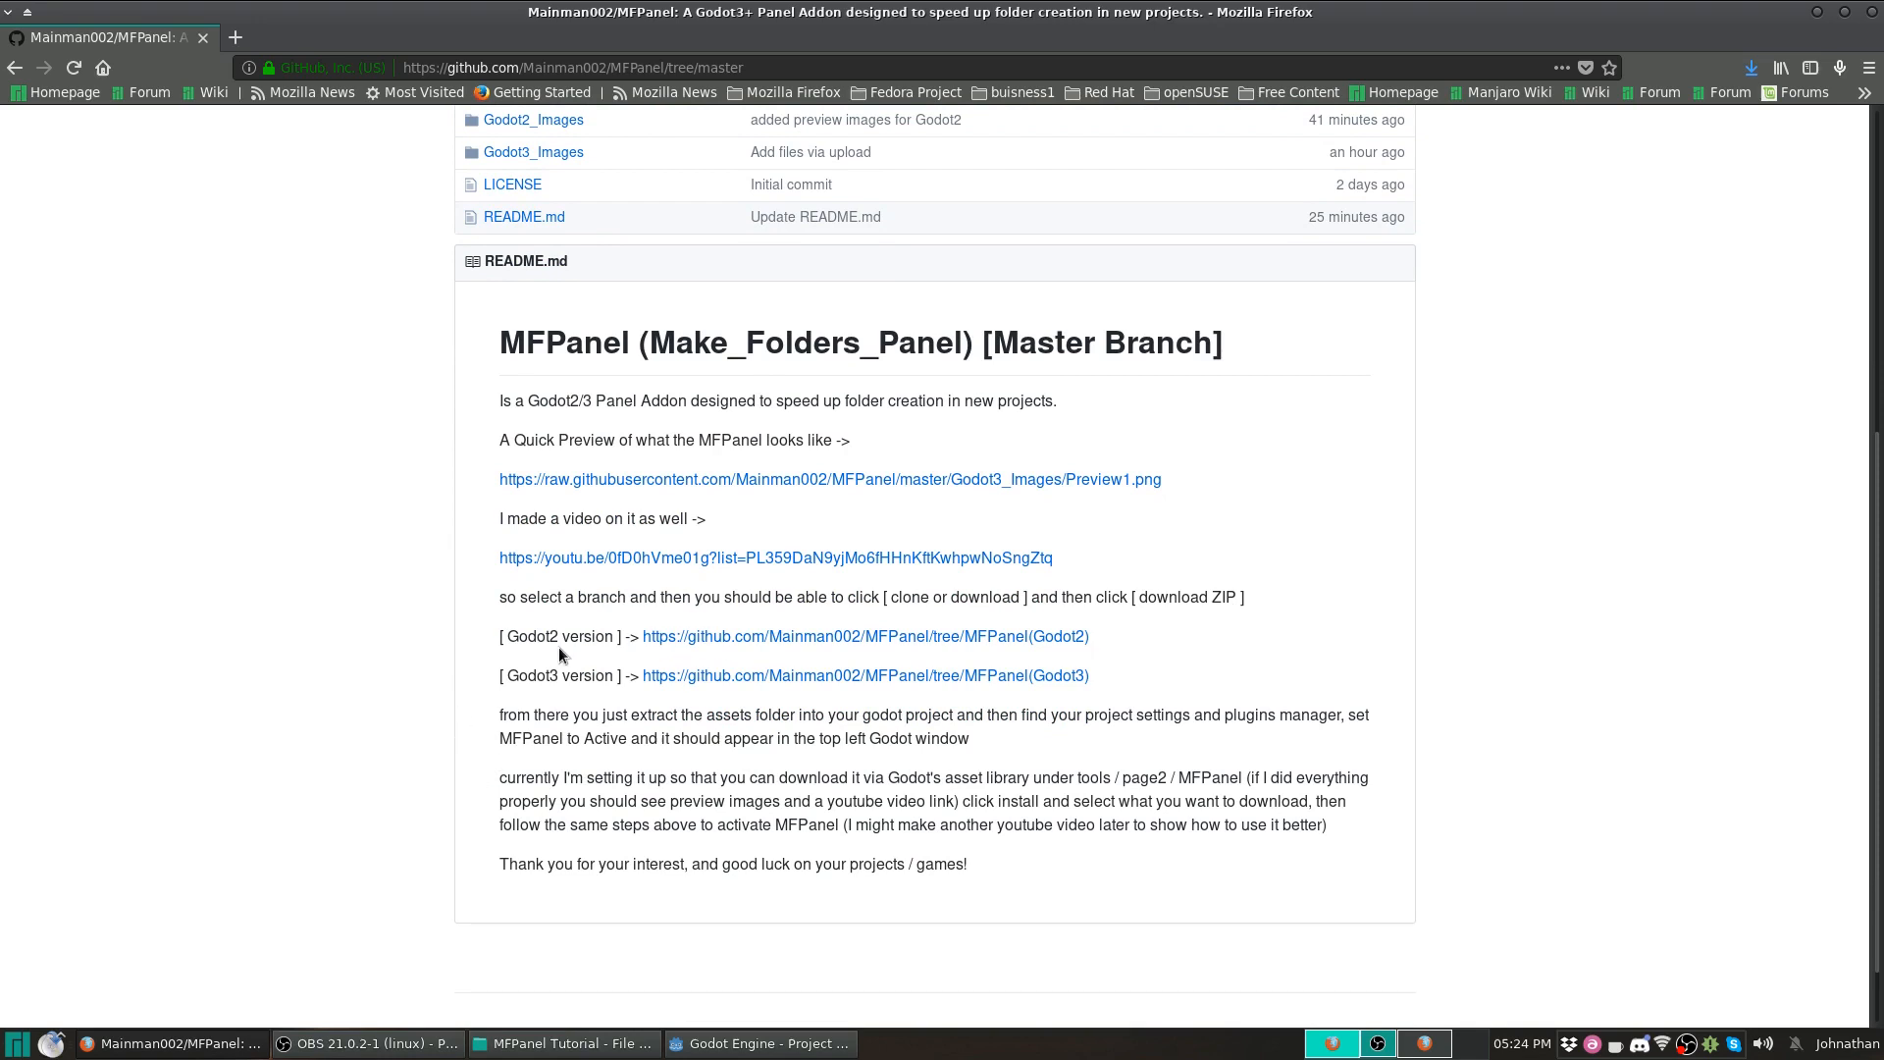
pyautogui.click(702, 638)
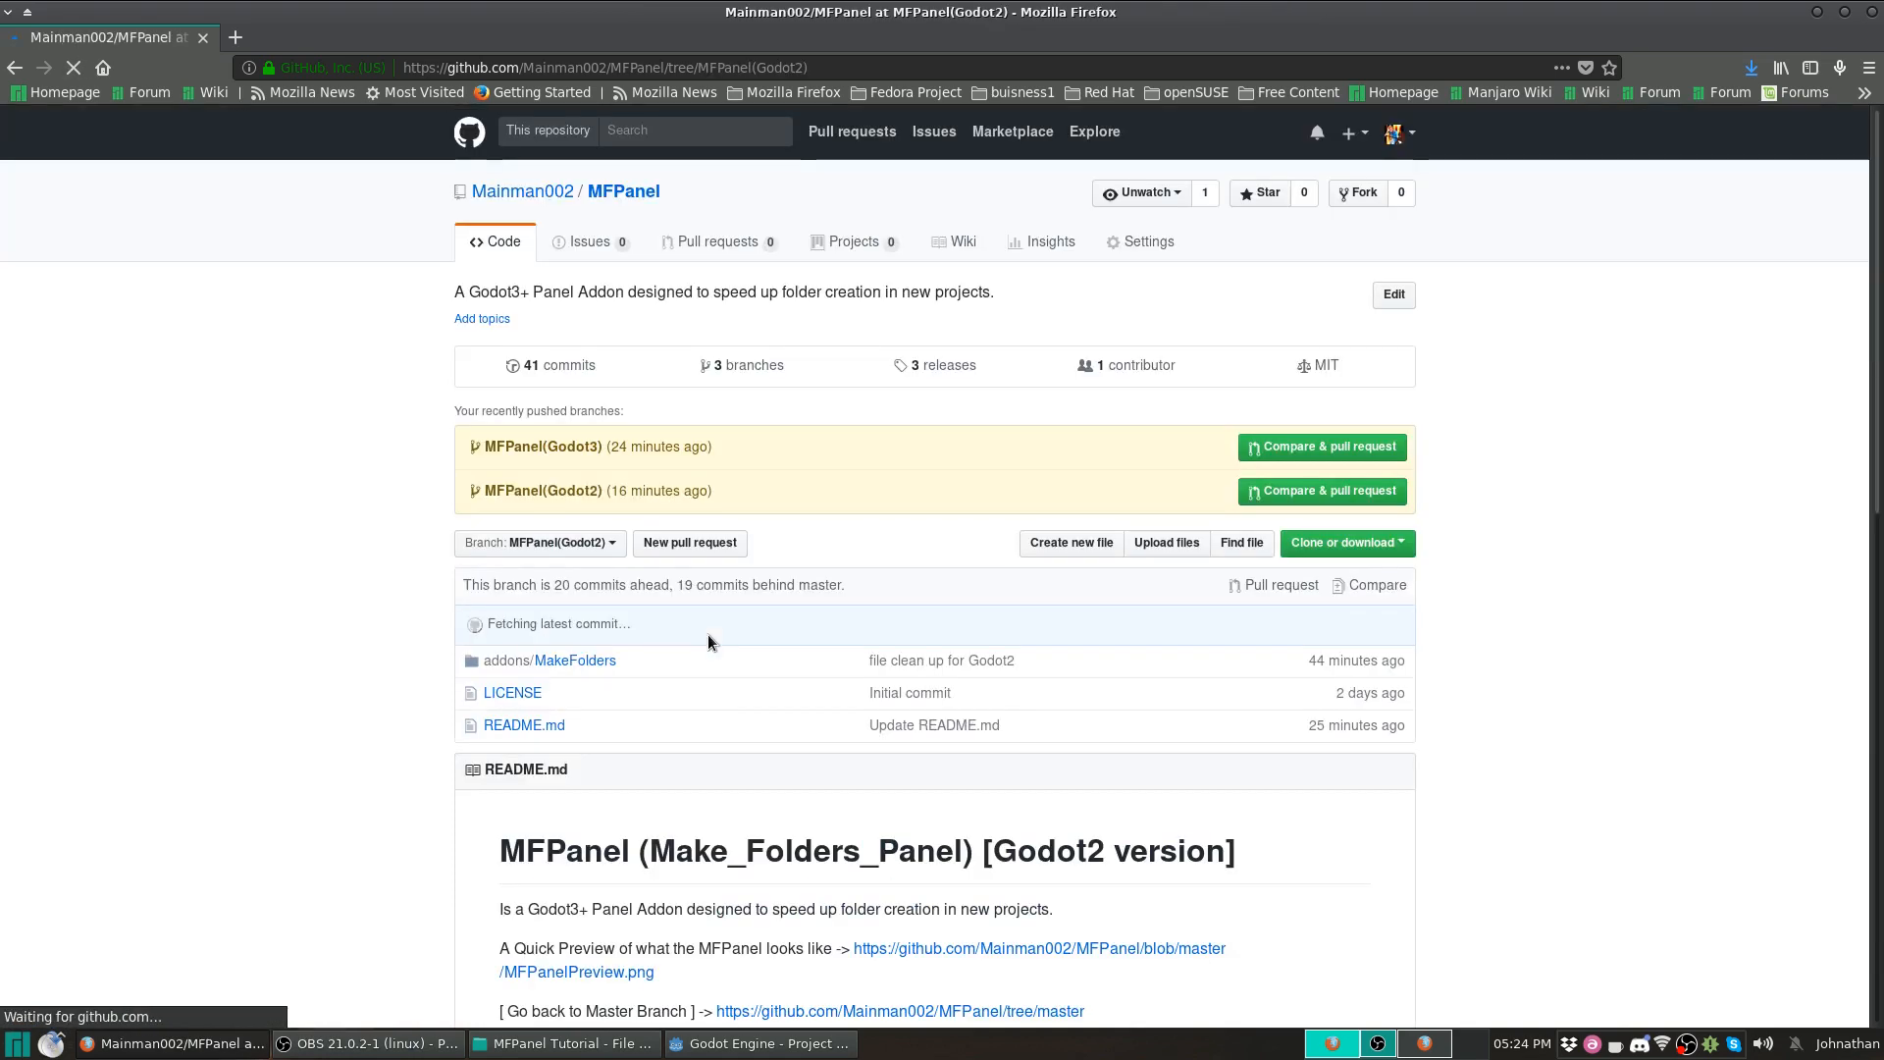
# Look over the repository's branch list and read the installation and usage instructions in the Godot2 README.
pyautogui.click(535, 546)
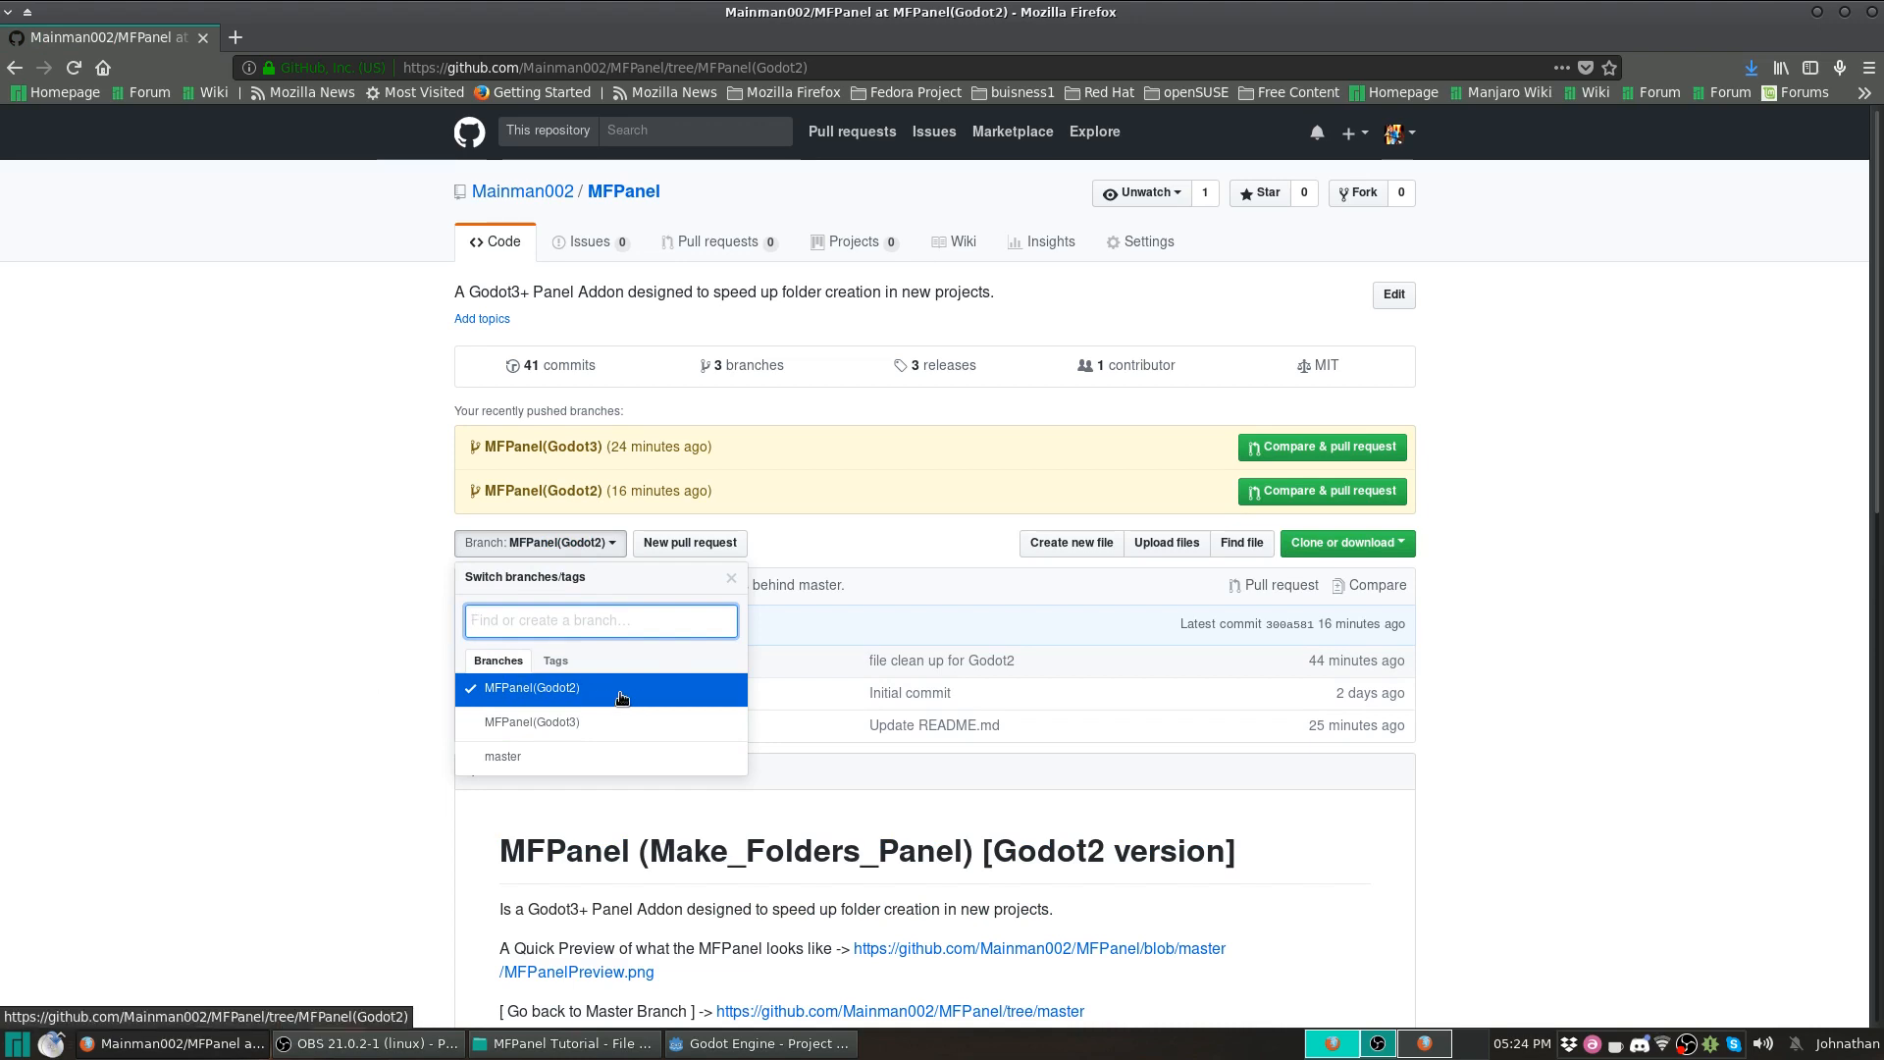
pyautogui.click(398, 670)
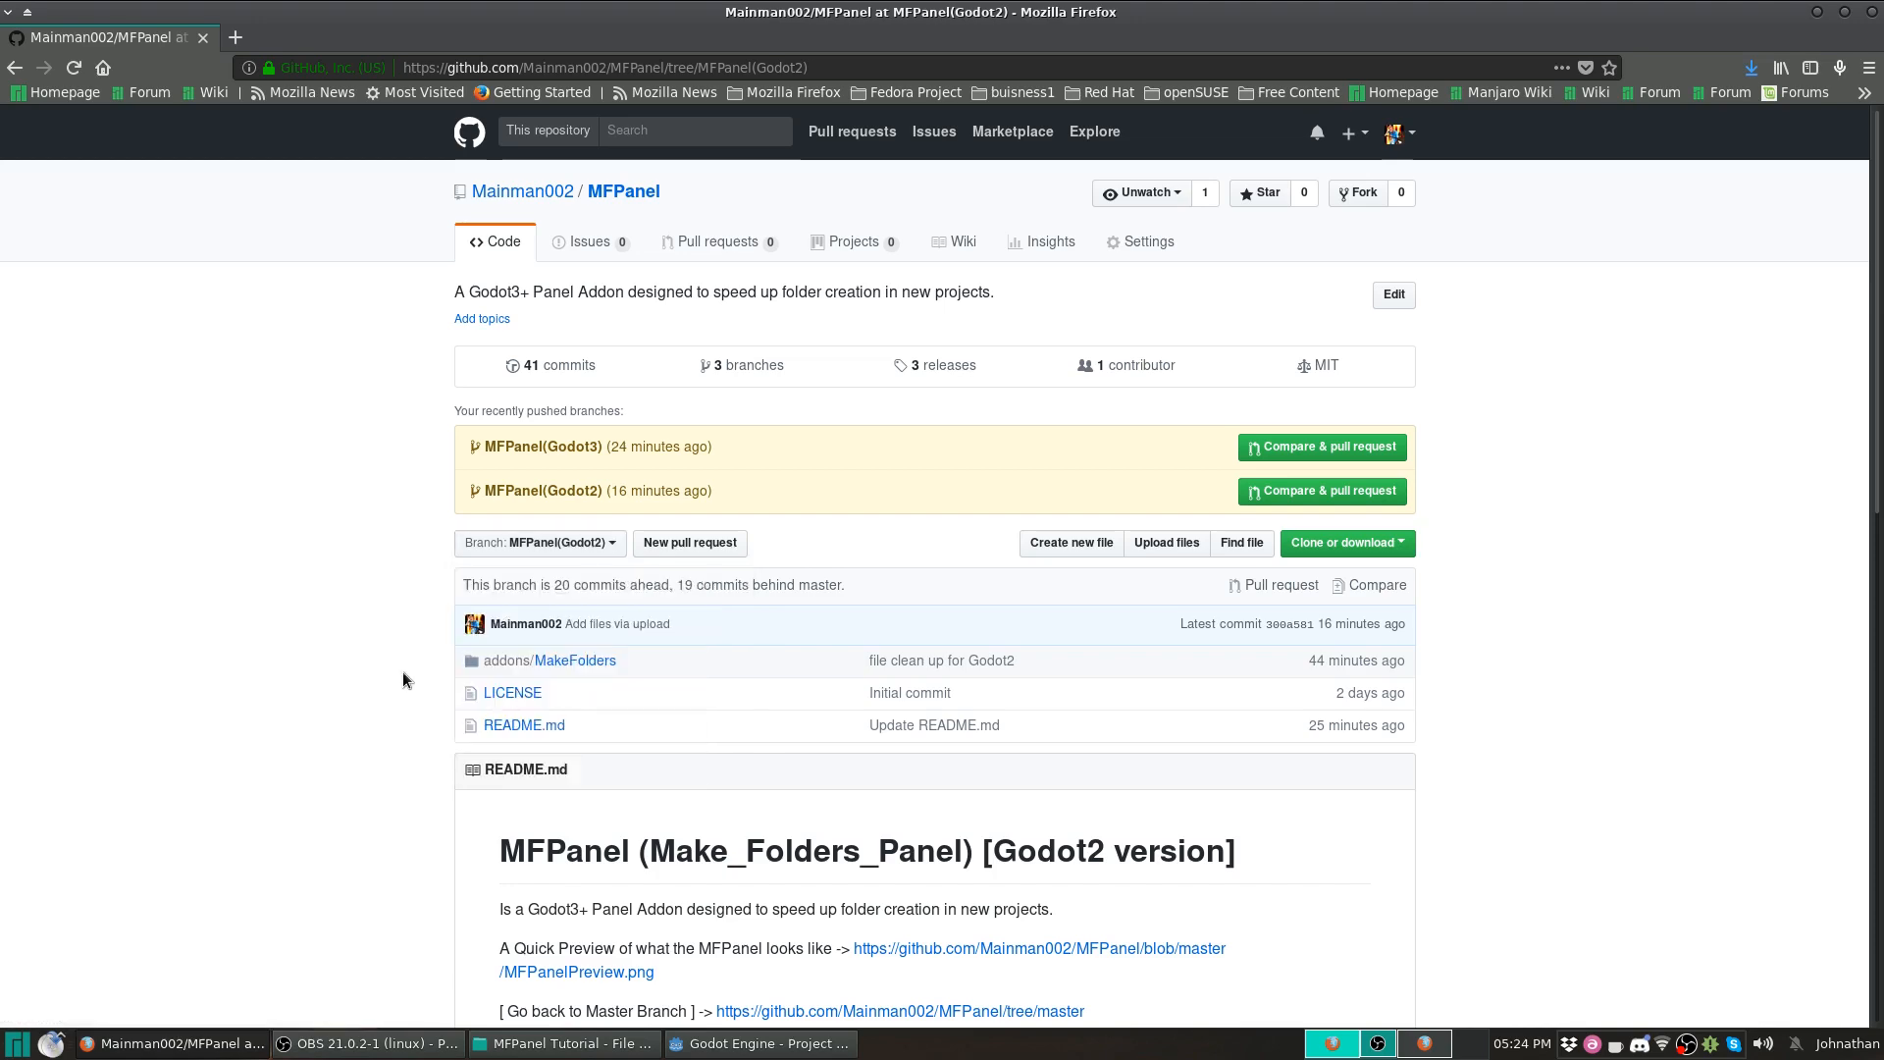
pyautogui.scroll(-5, 465, 806)
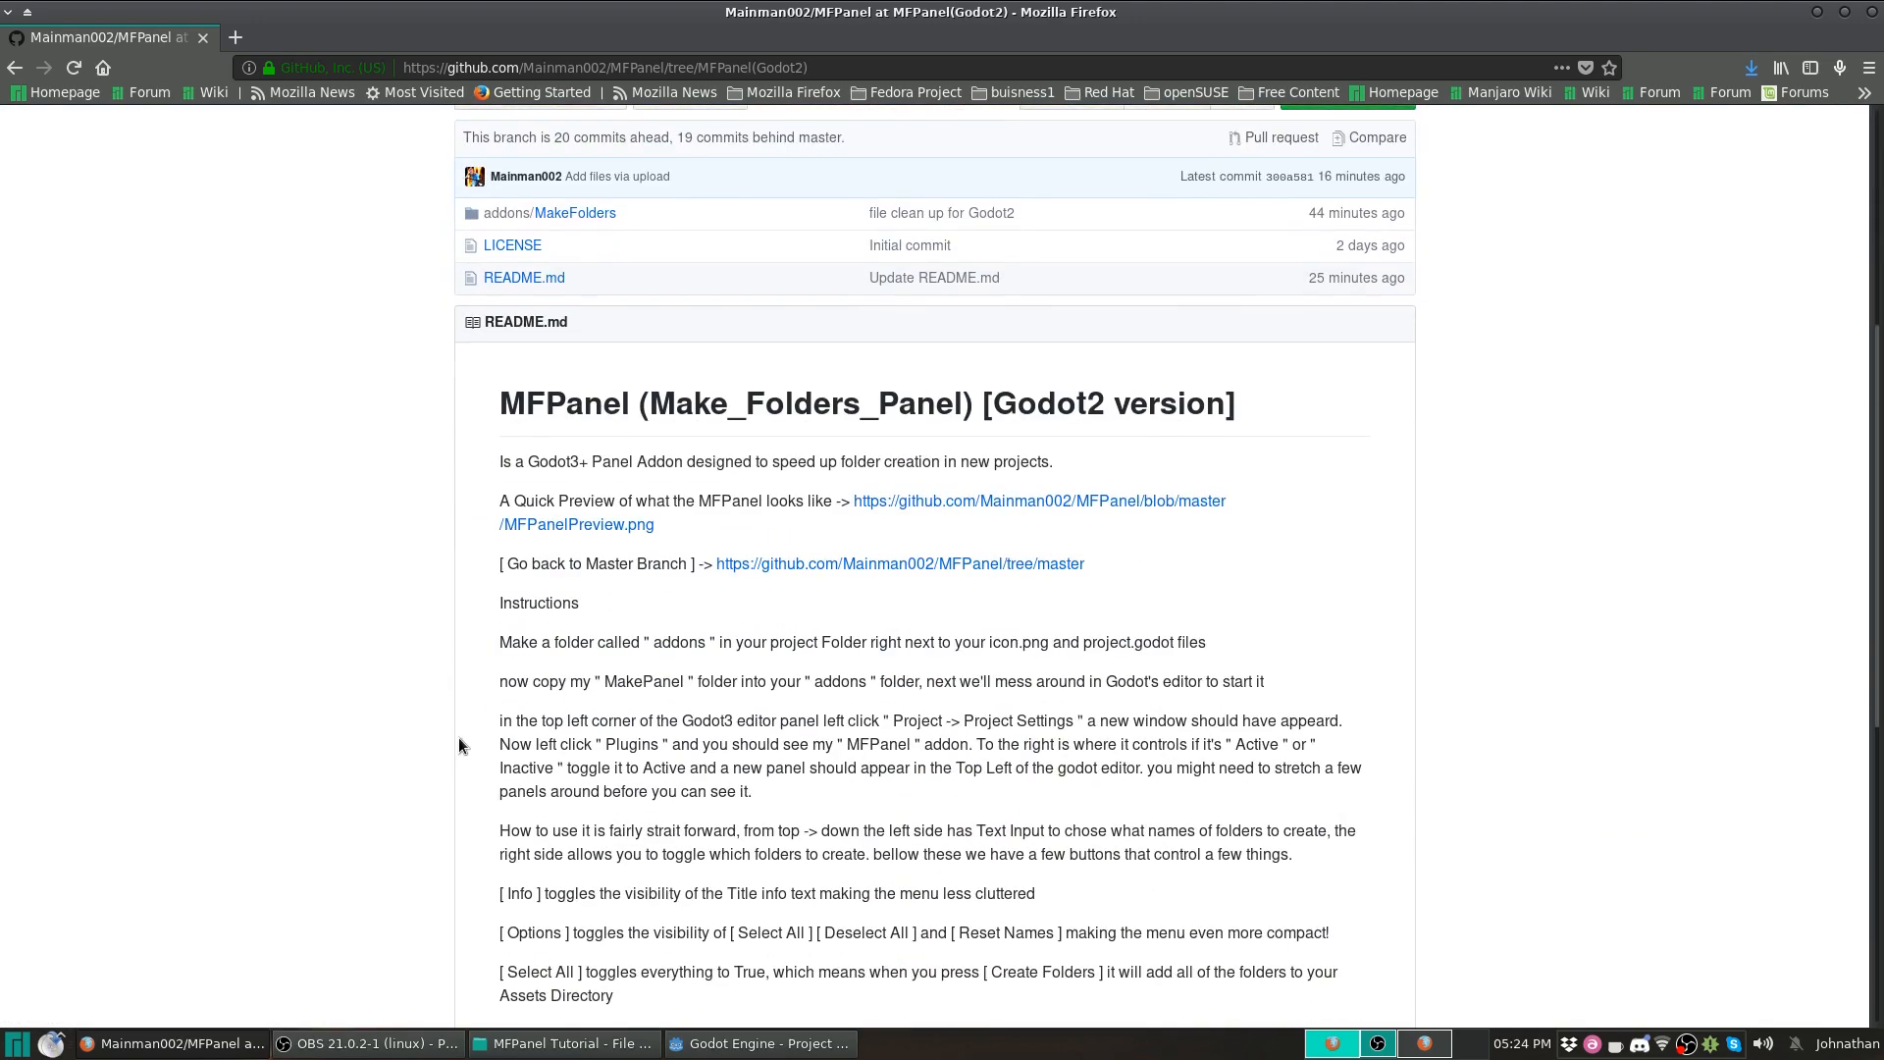
pyautogui.scroll(-3, 545, 707)
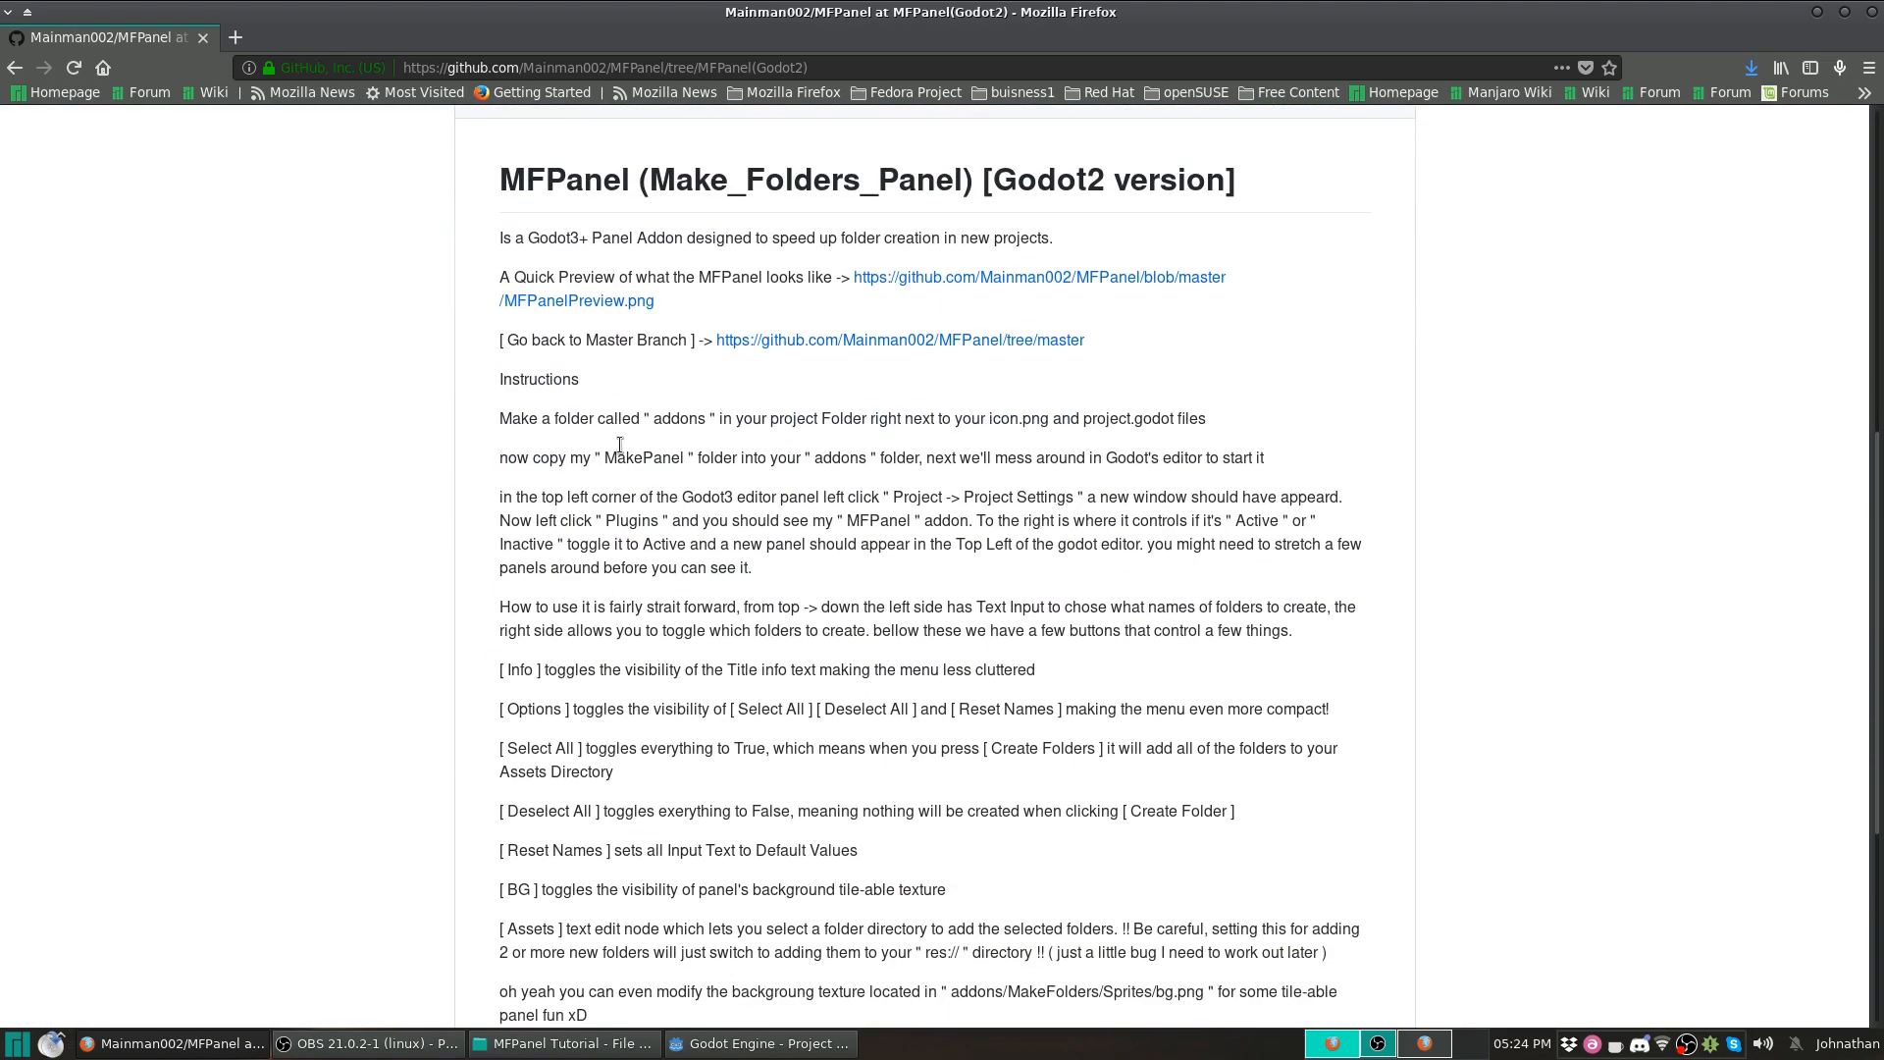
pyautogui.scroll(-1, 635, 594)
pyautogui.scroll(-2, 436, 686)
pyautogui.scroll(10, 391, 675)
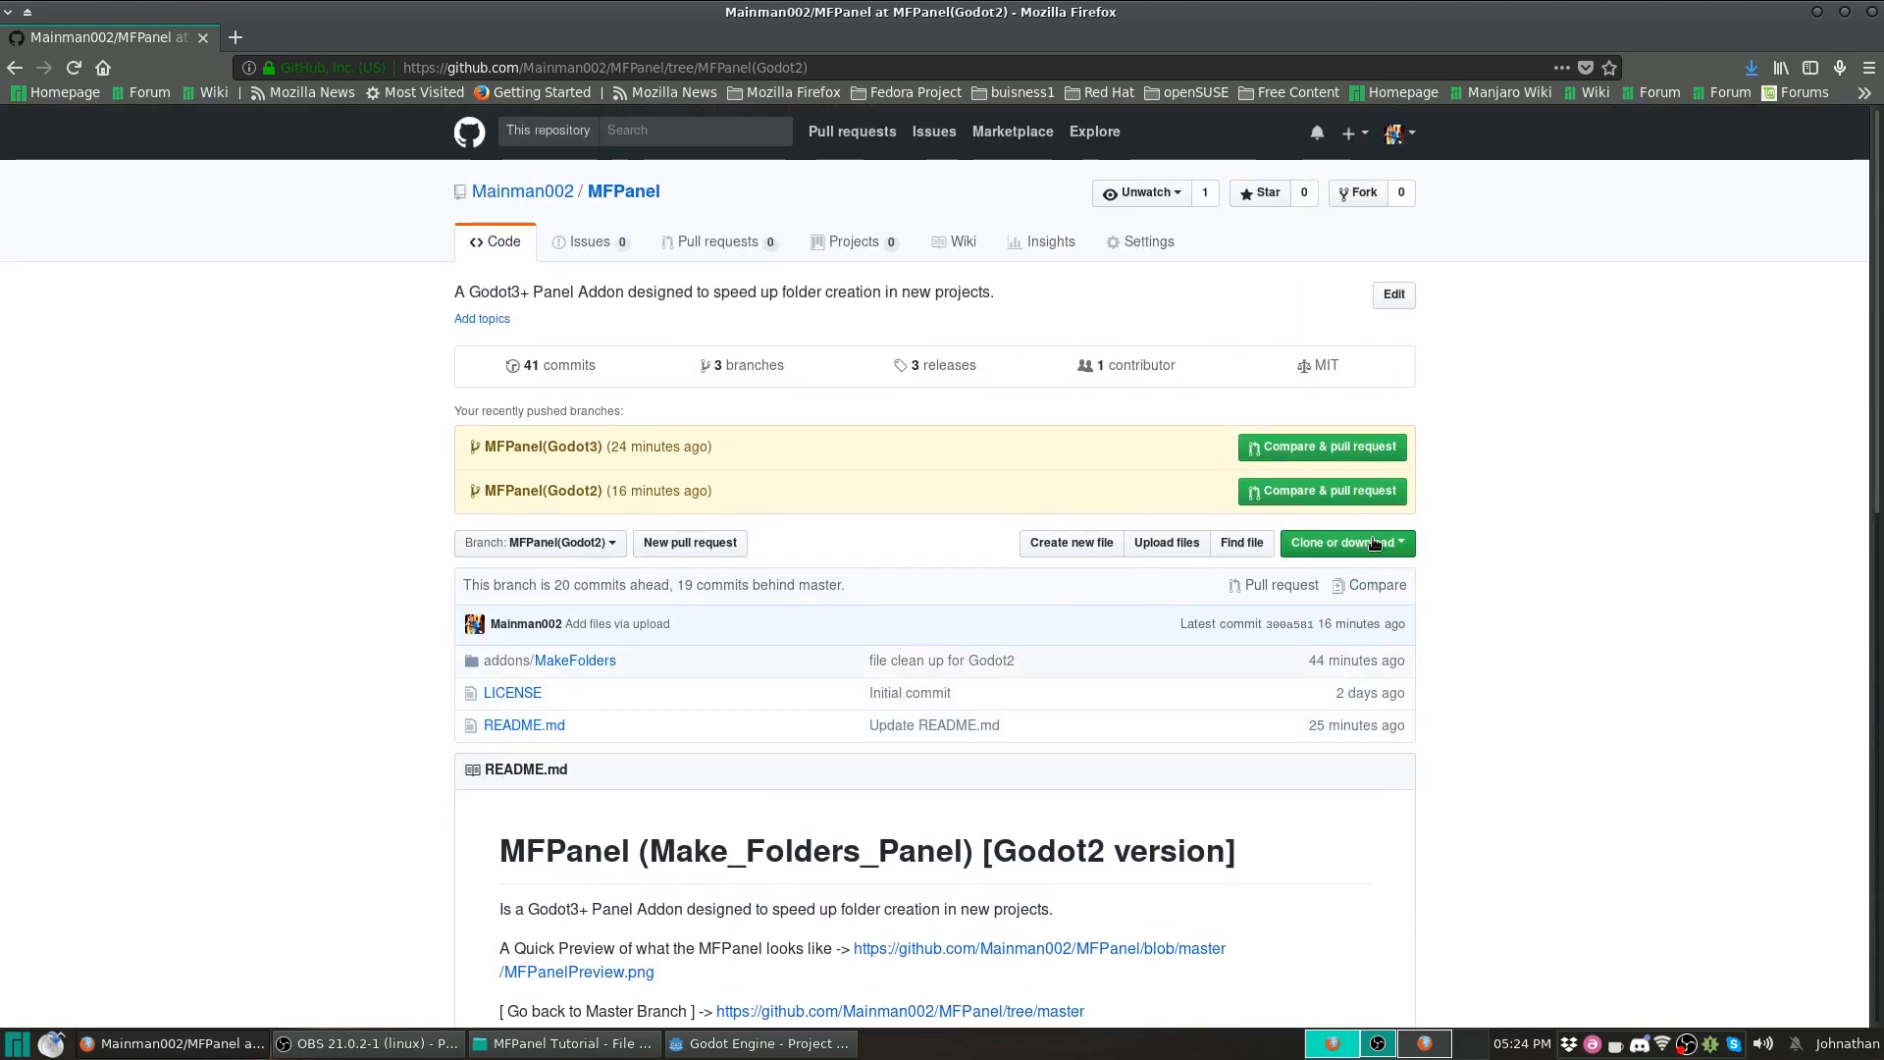
# Download the Godot2 branch as a ZIP and open it with Engrampa Archive Manager.
pyautogui.click(1398, 548)
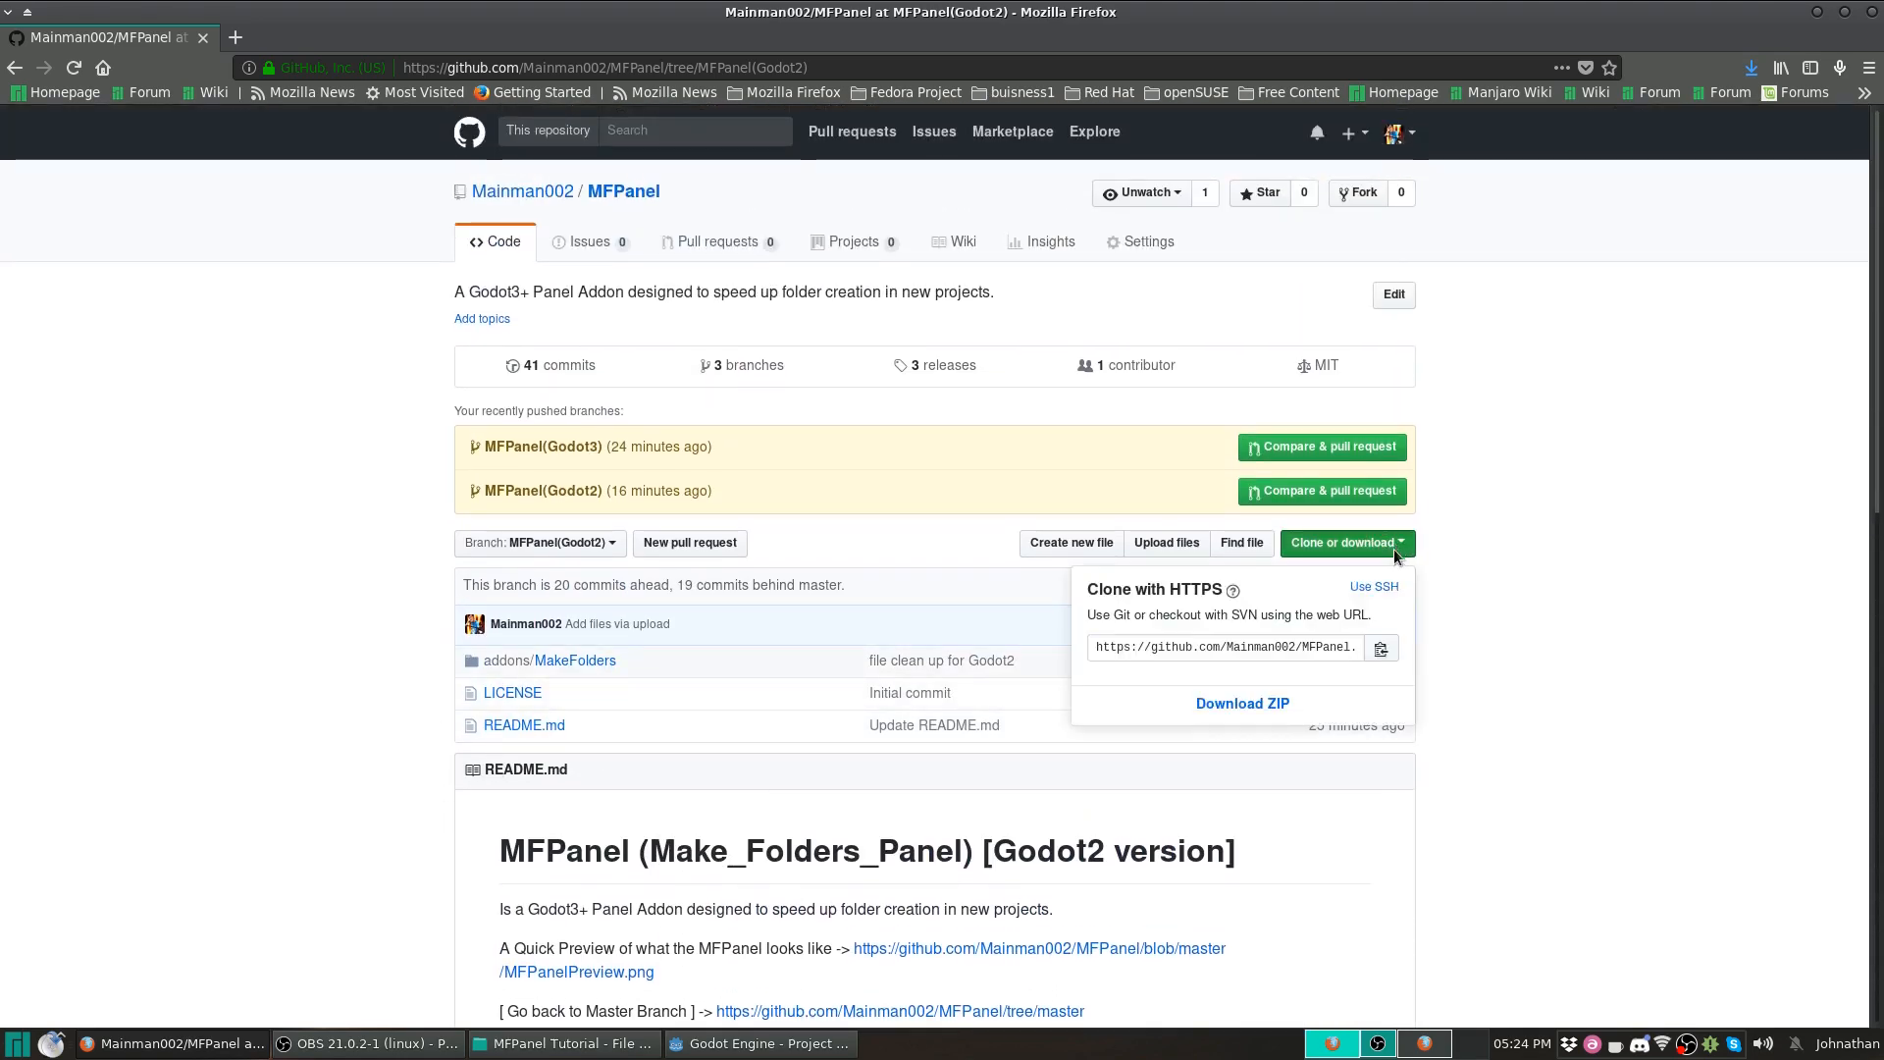
pyautogui.click(1276, 707)
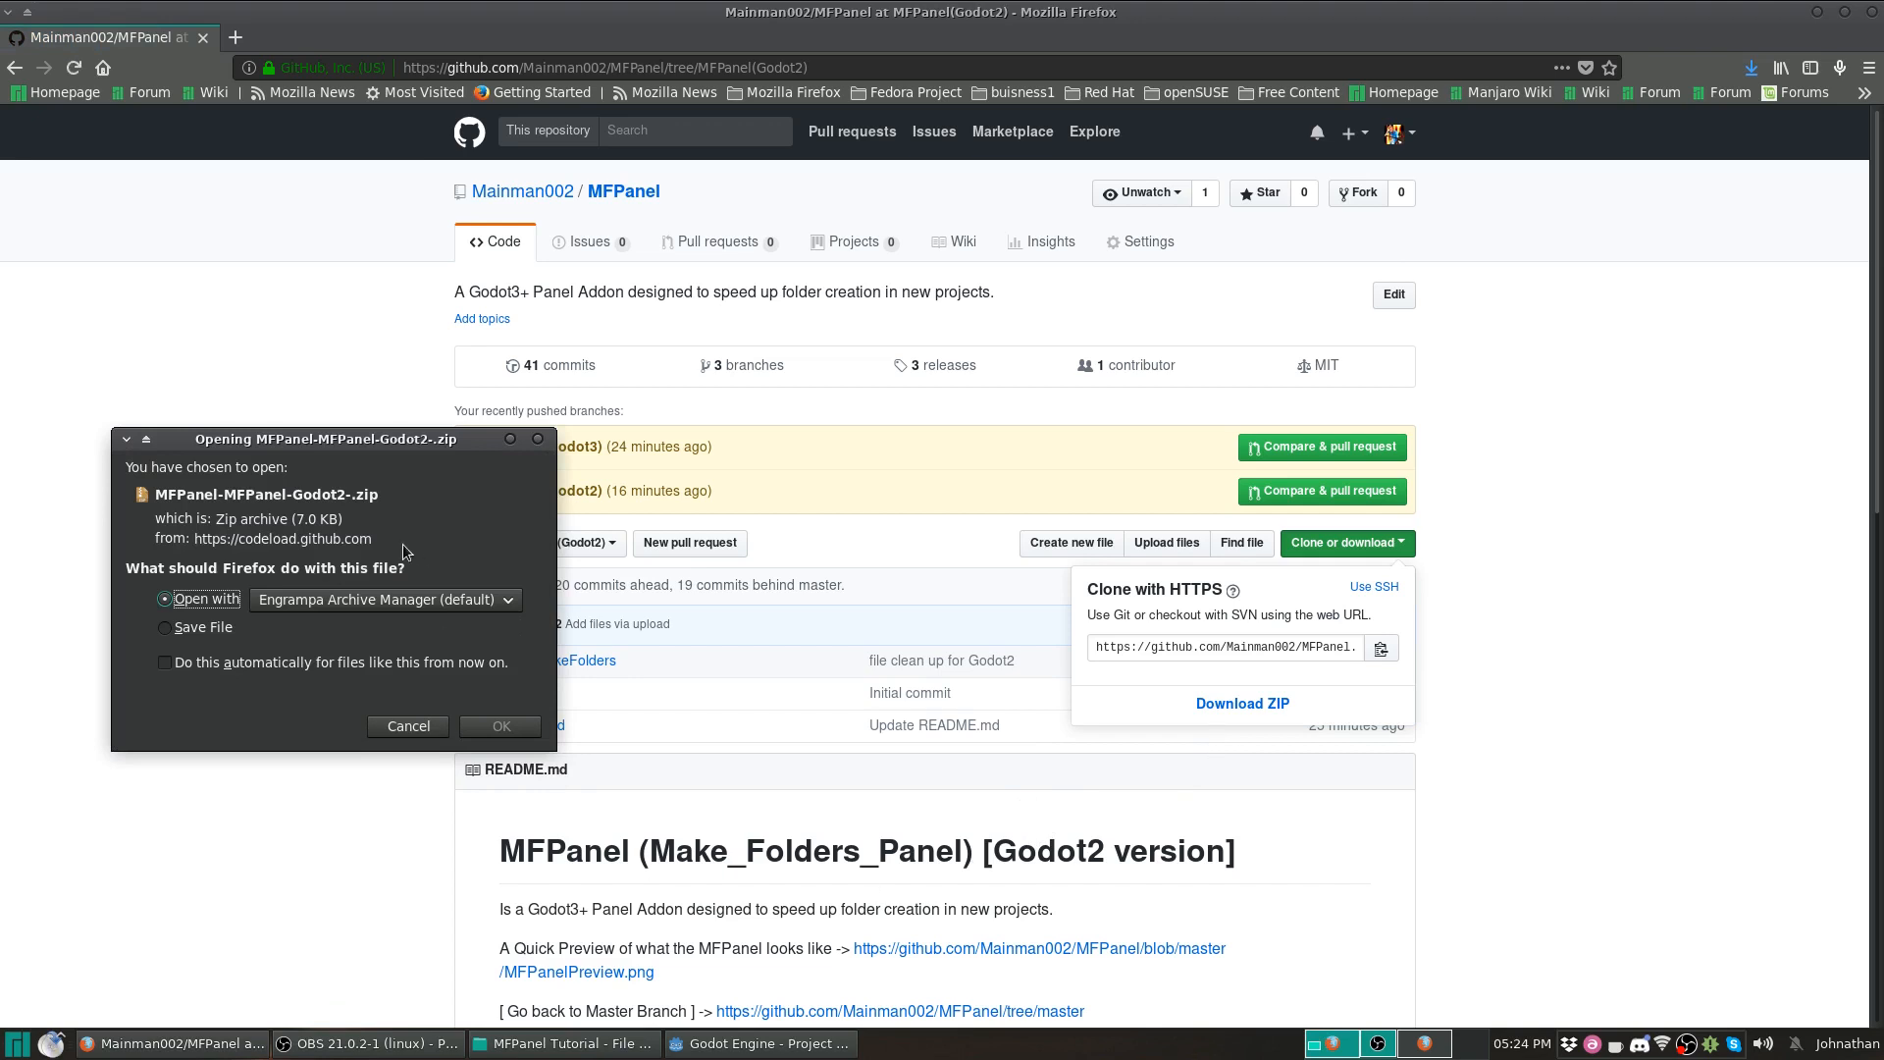
pyautogui.moveTo(368, 447); pyautogui.dragTo(415, 435)
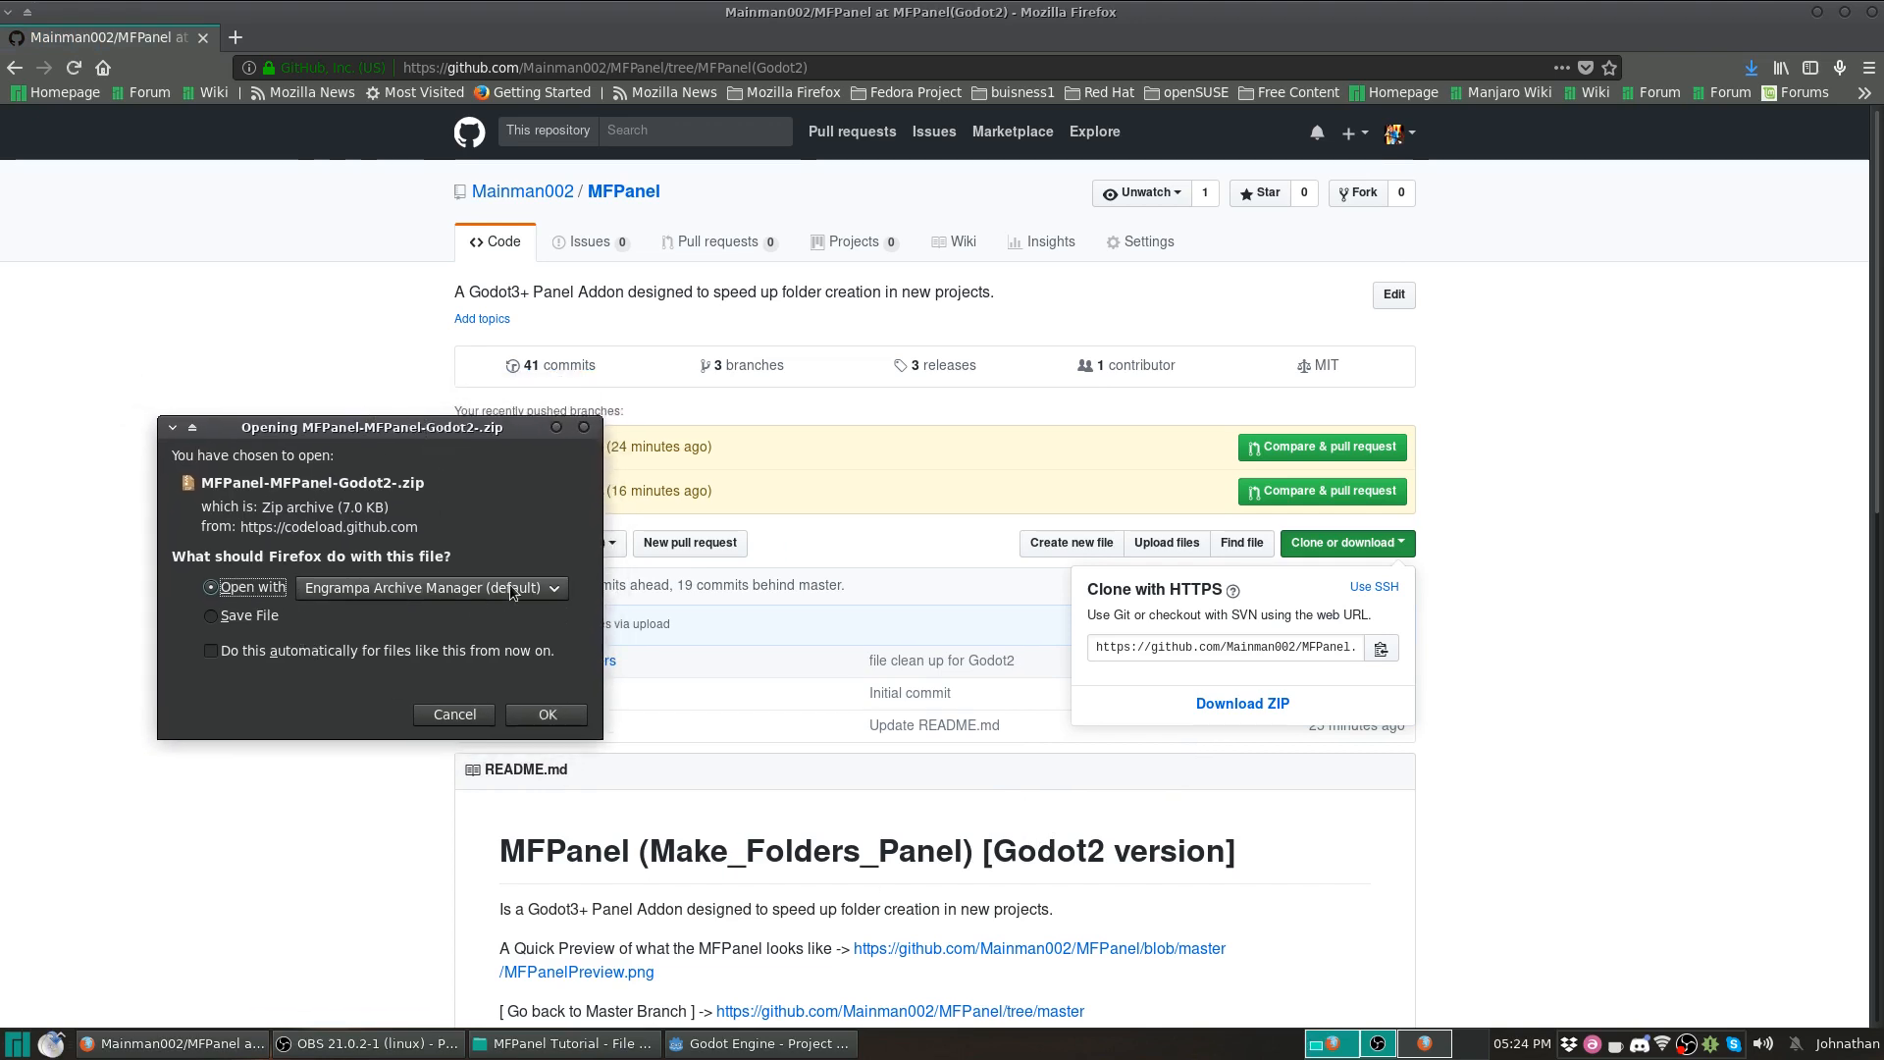
pyautogui.click(548, 714)
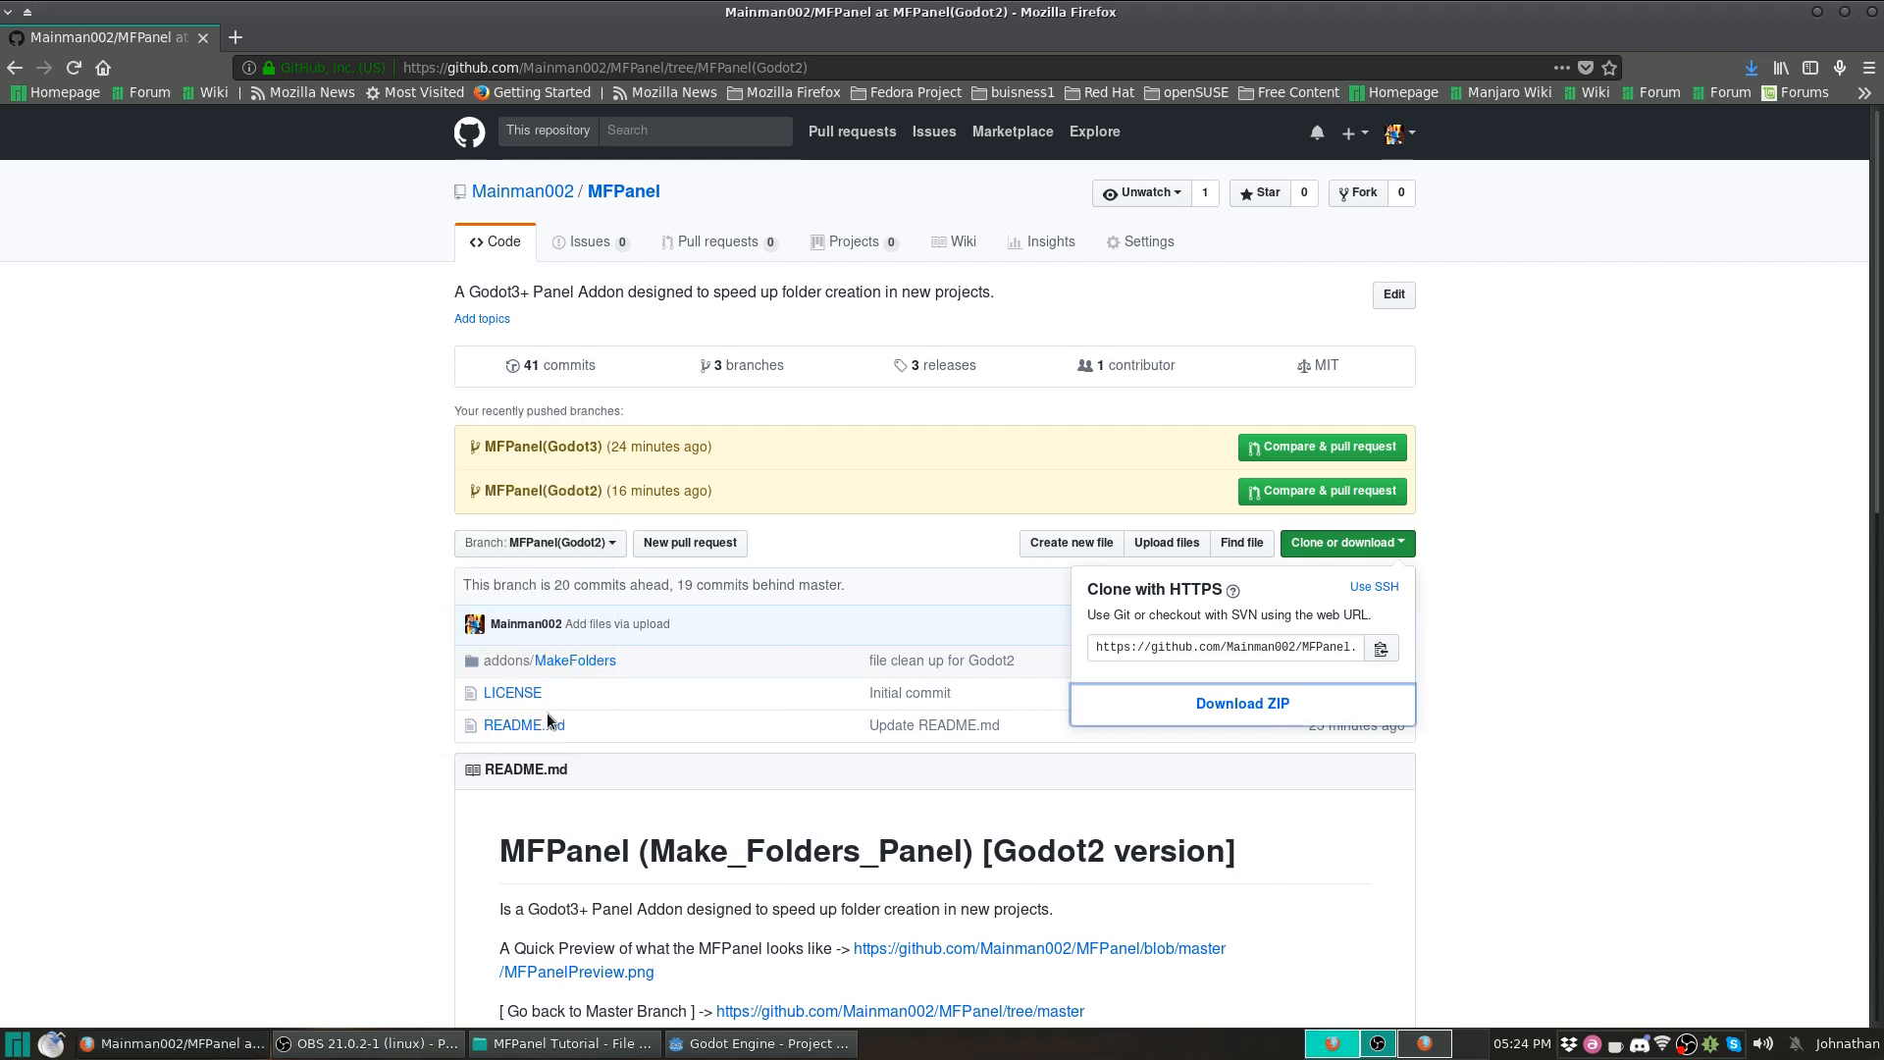
# Open the MFPanel-MFPanel-Godot2- folder inside the archive and select its addons folder.
pyautogui.moveTo(974, 325); pyautogui.dragTo(632, 453)
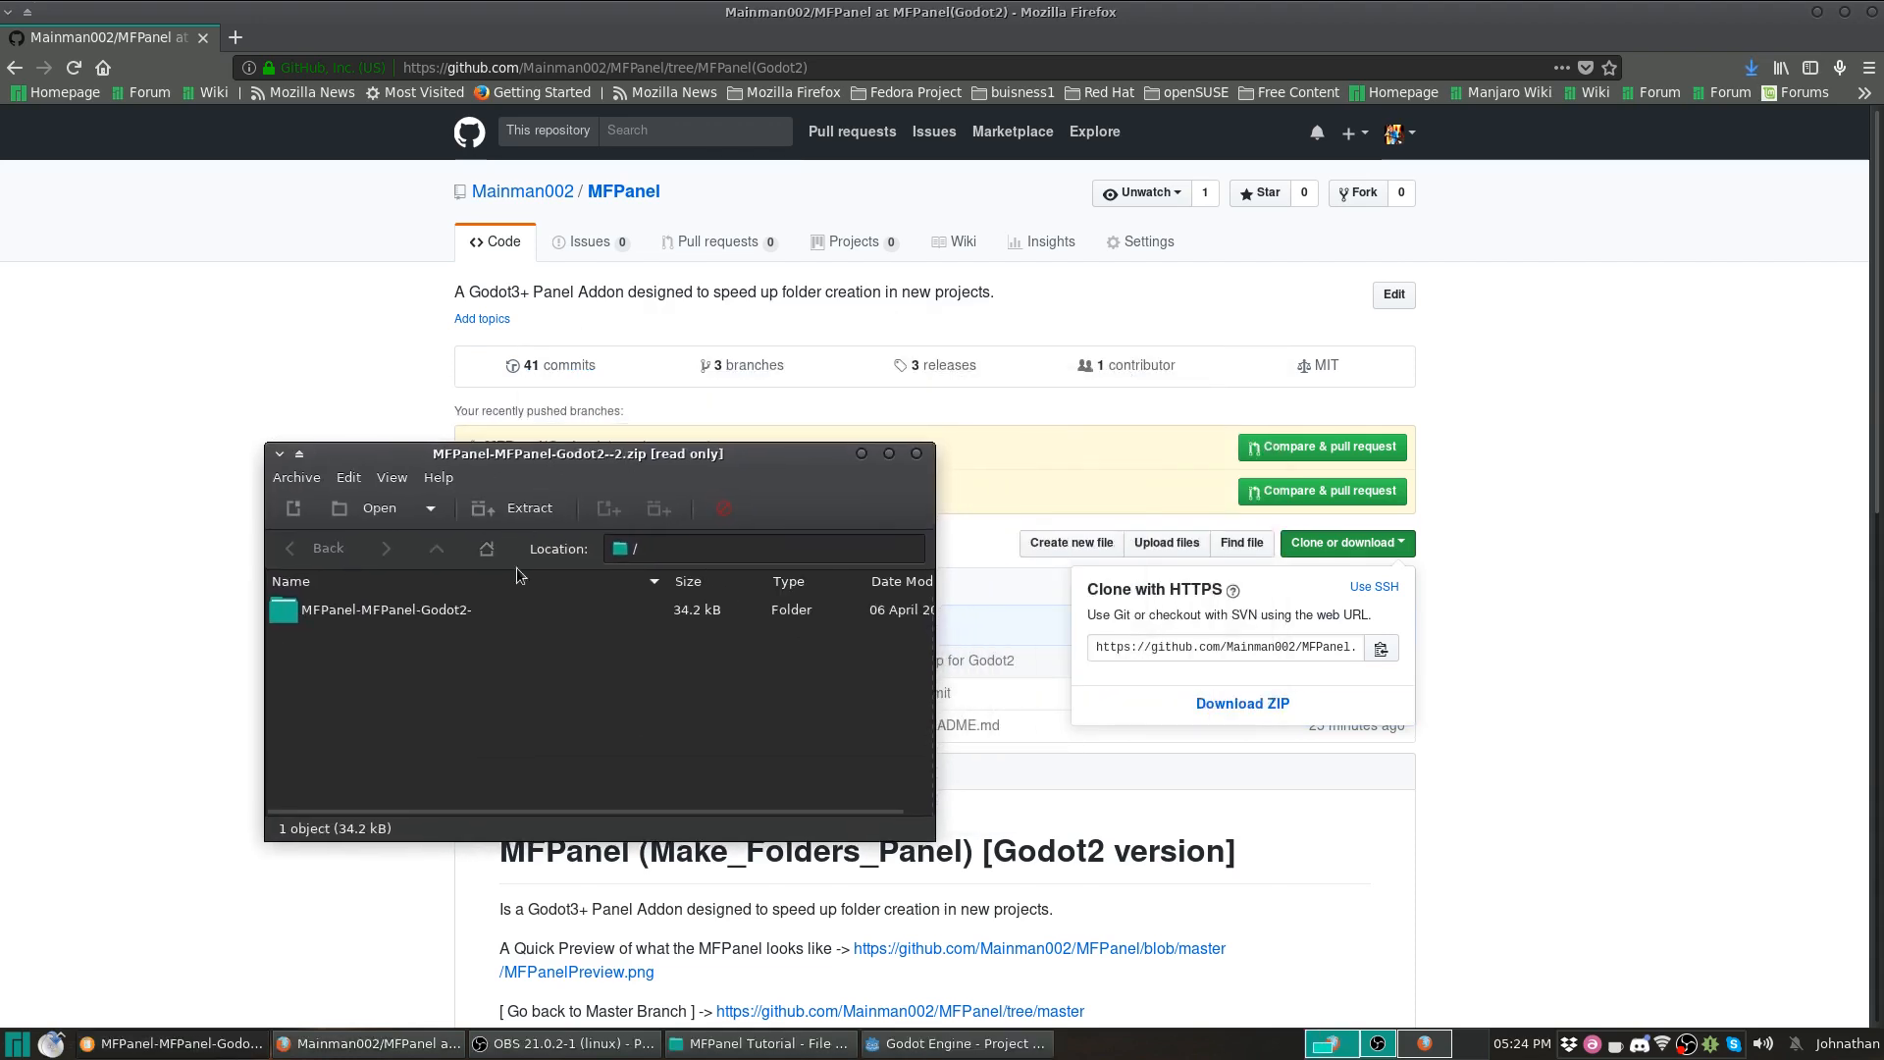
pyautogui.doubleClick(357, 618)
pyautogui.moveTo(505, 454); pyautogui.dragTo(443, 439)
pyautogui.click(281, 595)
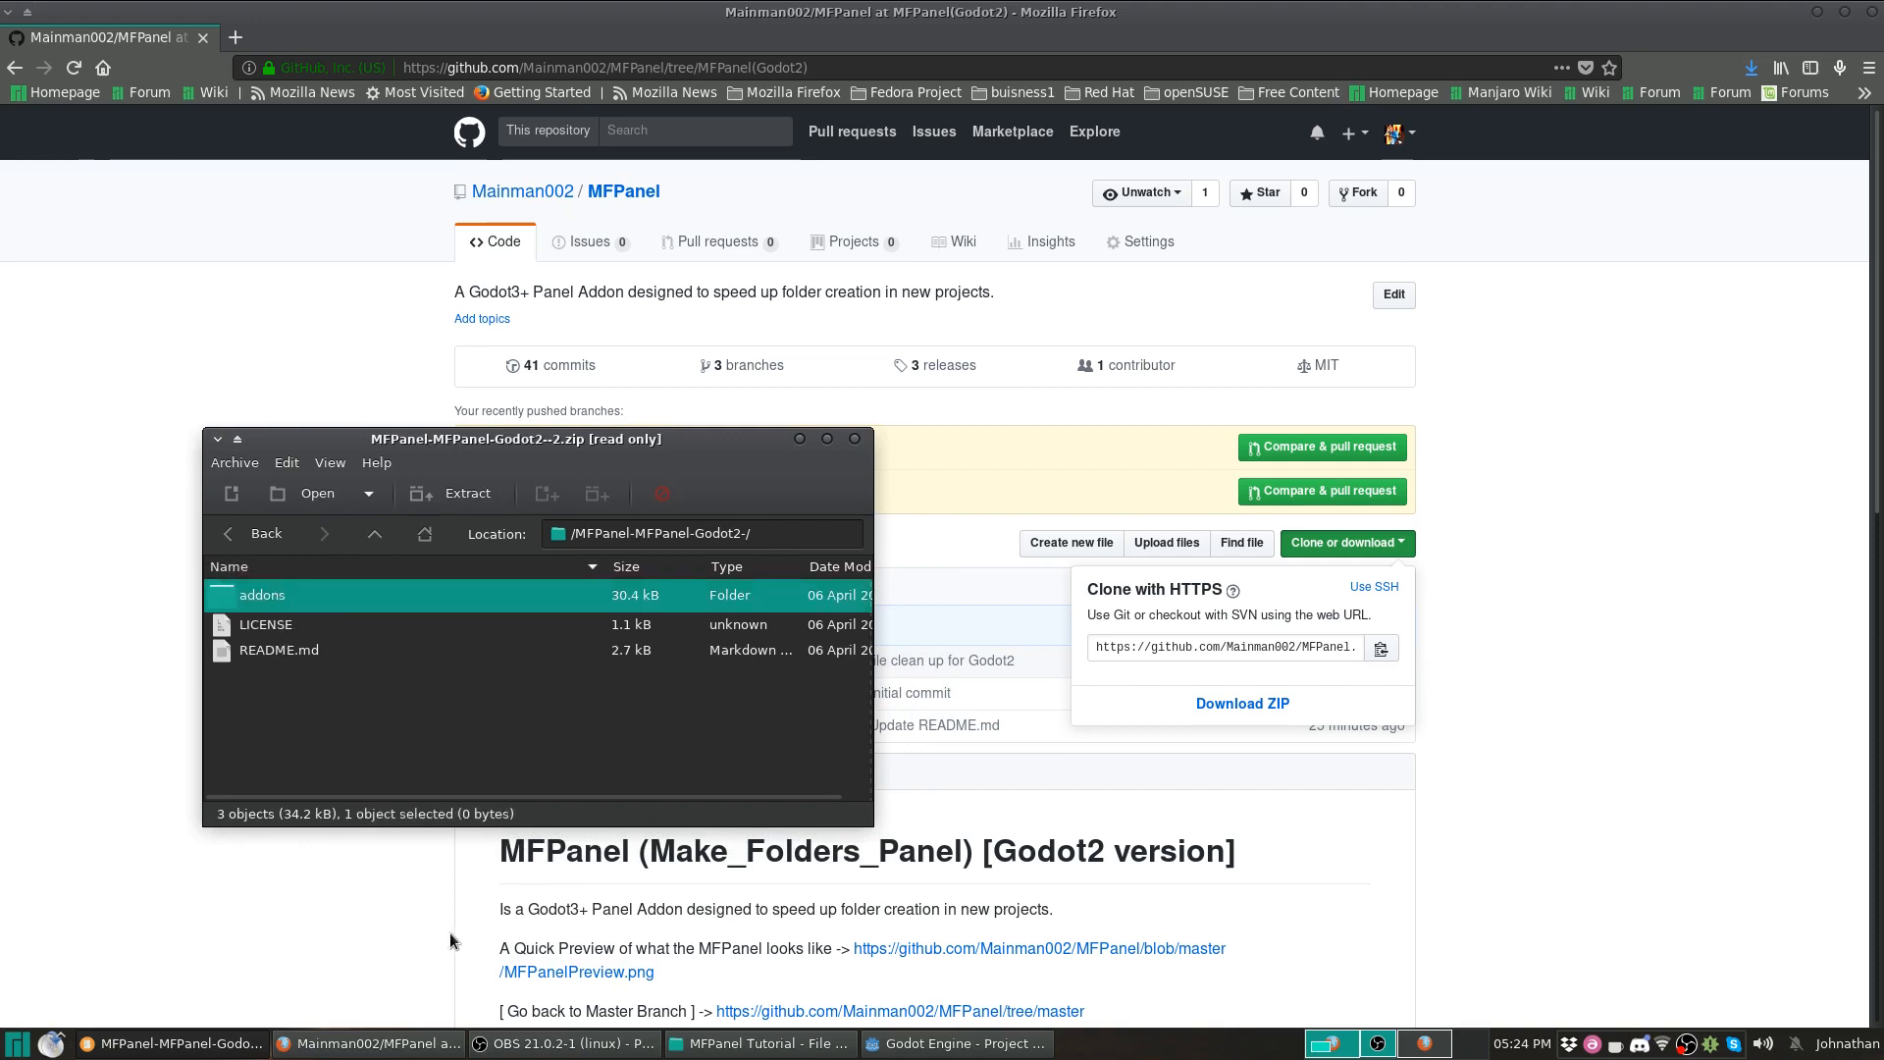
# Switch to the Godot Project Manager and create the new project named MFPanel Tutorial 1.
pyautogui.click(957, 1043)
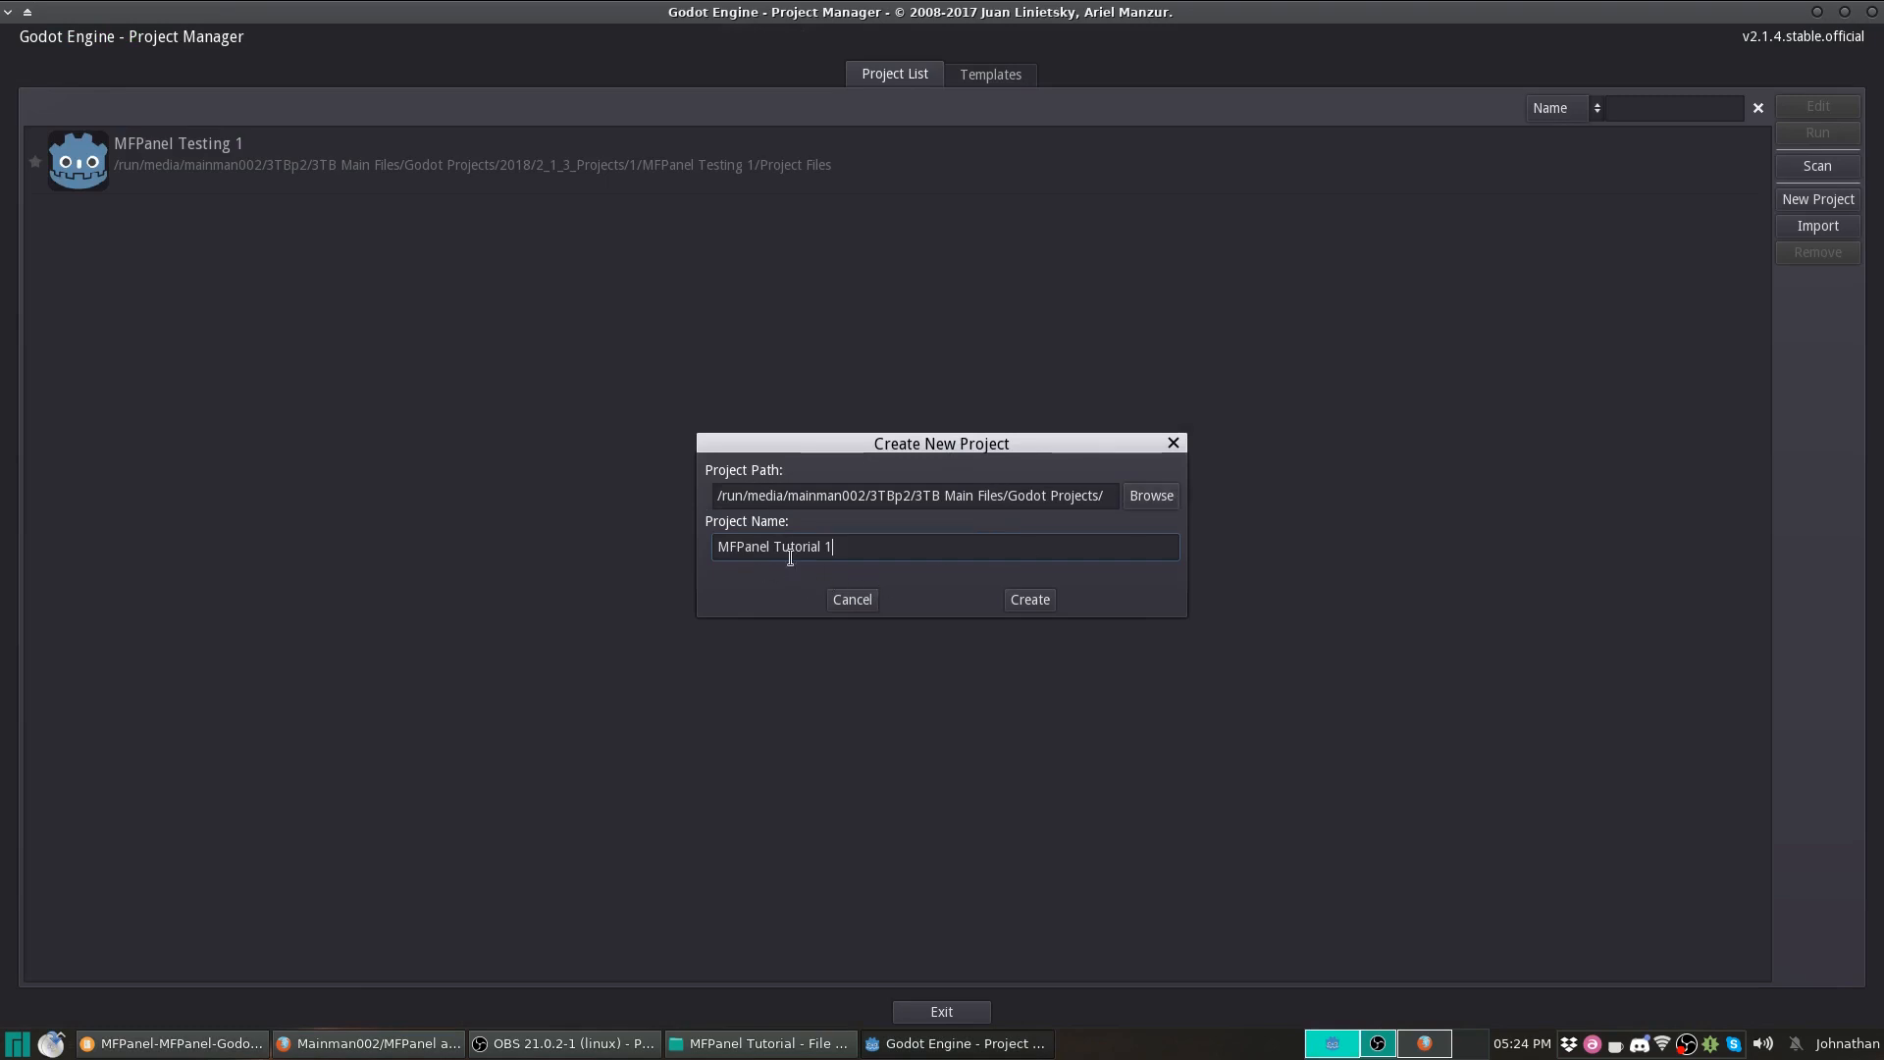
pyautogui.click(1048, 602)
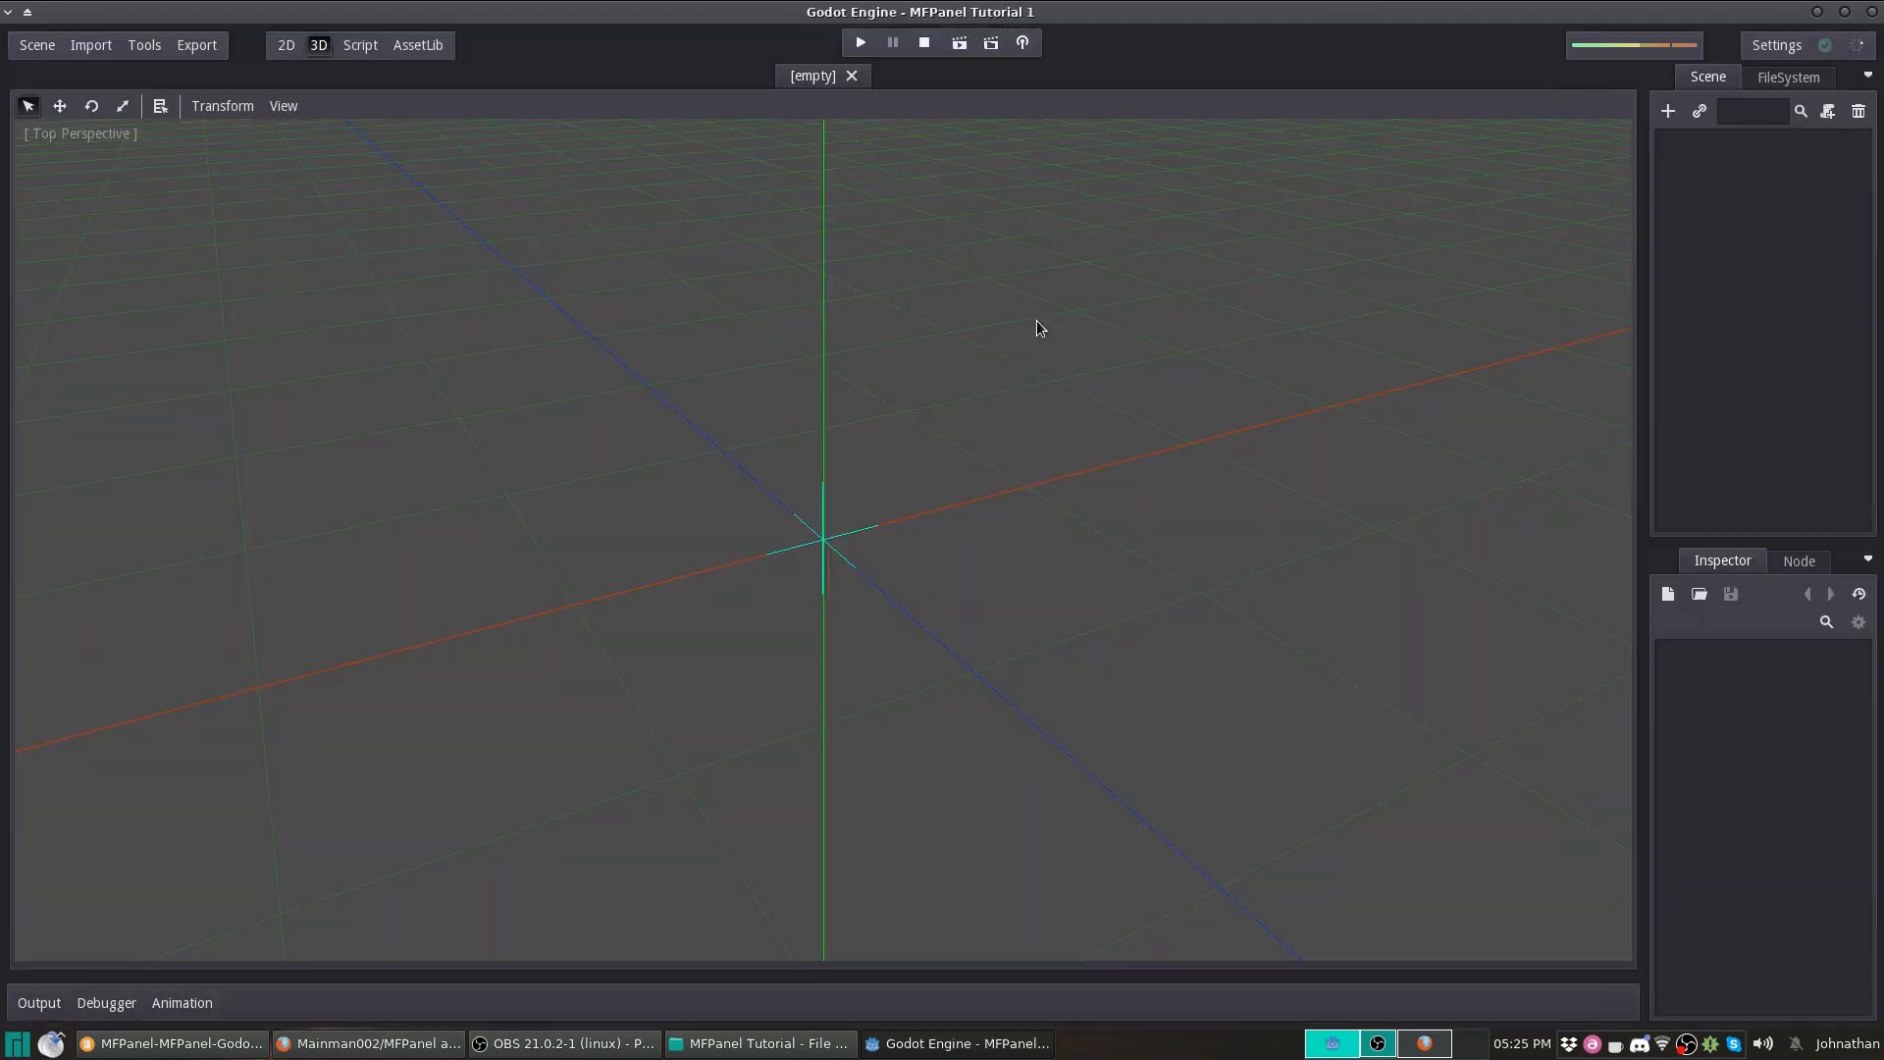
# Show the 2D workspace and widen the Scene and Inspector docks.
pyautogui.click(287, 47)
pyautogui.moveTo(631, 341); pyautogui.dragTo(993, 488, button='middle')
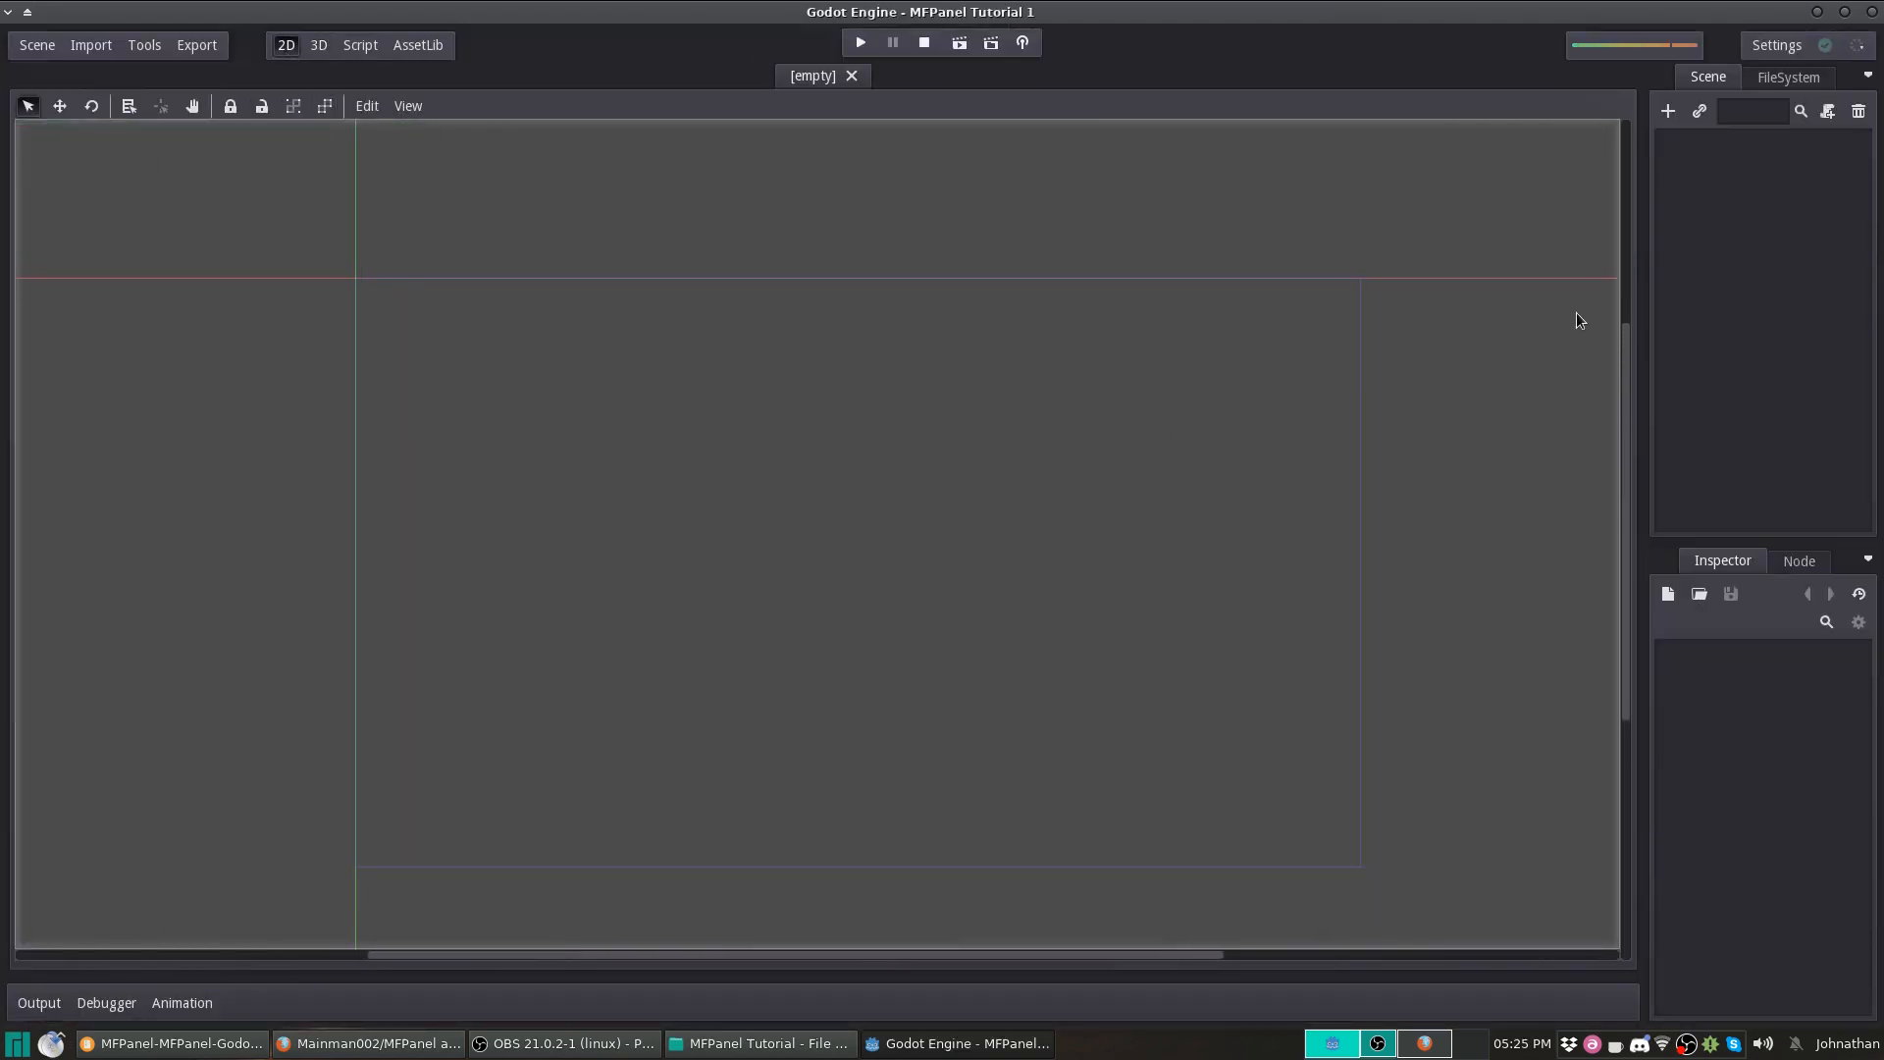
pyautogui.moveTo(1614, 326); pyautogui.dragTo(1508, 325)
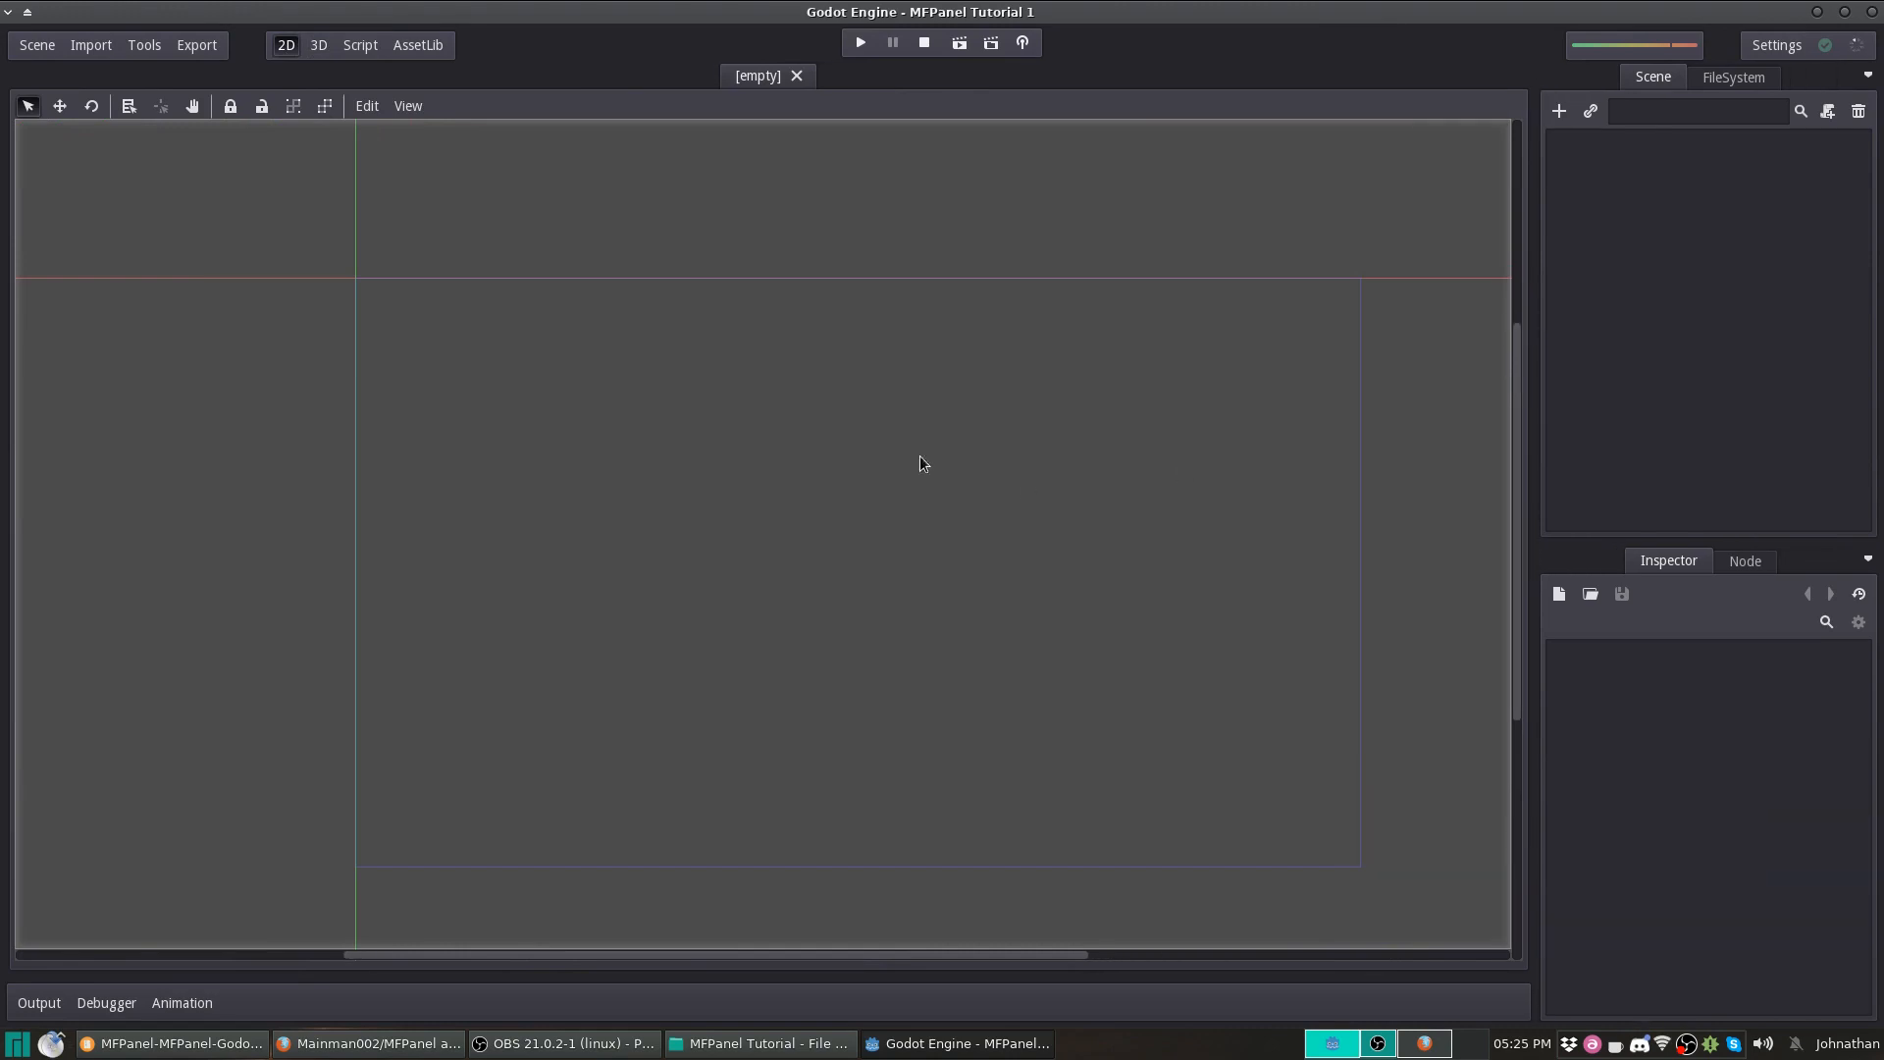
pyautogui.moveTo(822, 409); pyautogui.dragTo(767, 389, button='middle')
# Switch to the file manager and copy the archive's addons folder into MFPanel Tutorial's Project Files folder.
pyautogui.click(756, 1045)
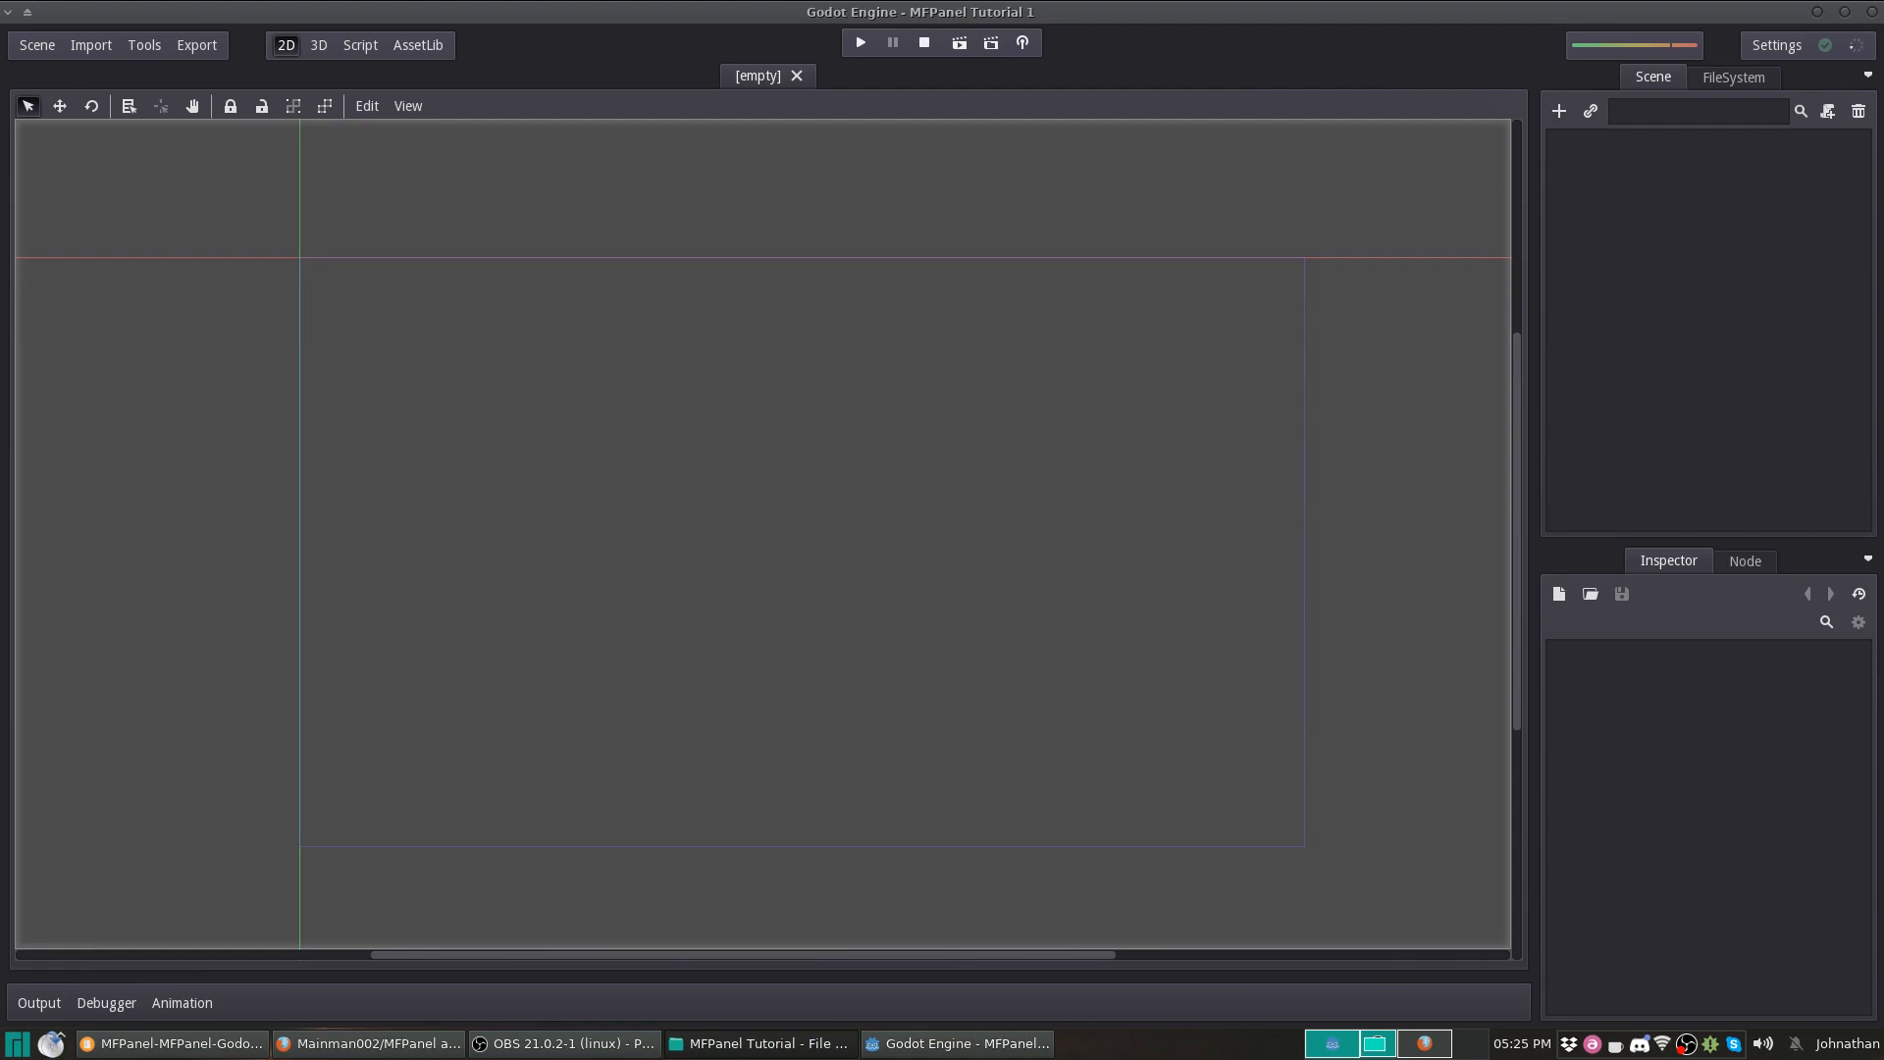
pyautogui.moveTo(1883, 294); pyautogui.dragTo(858, 380)
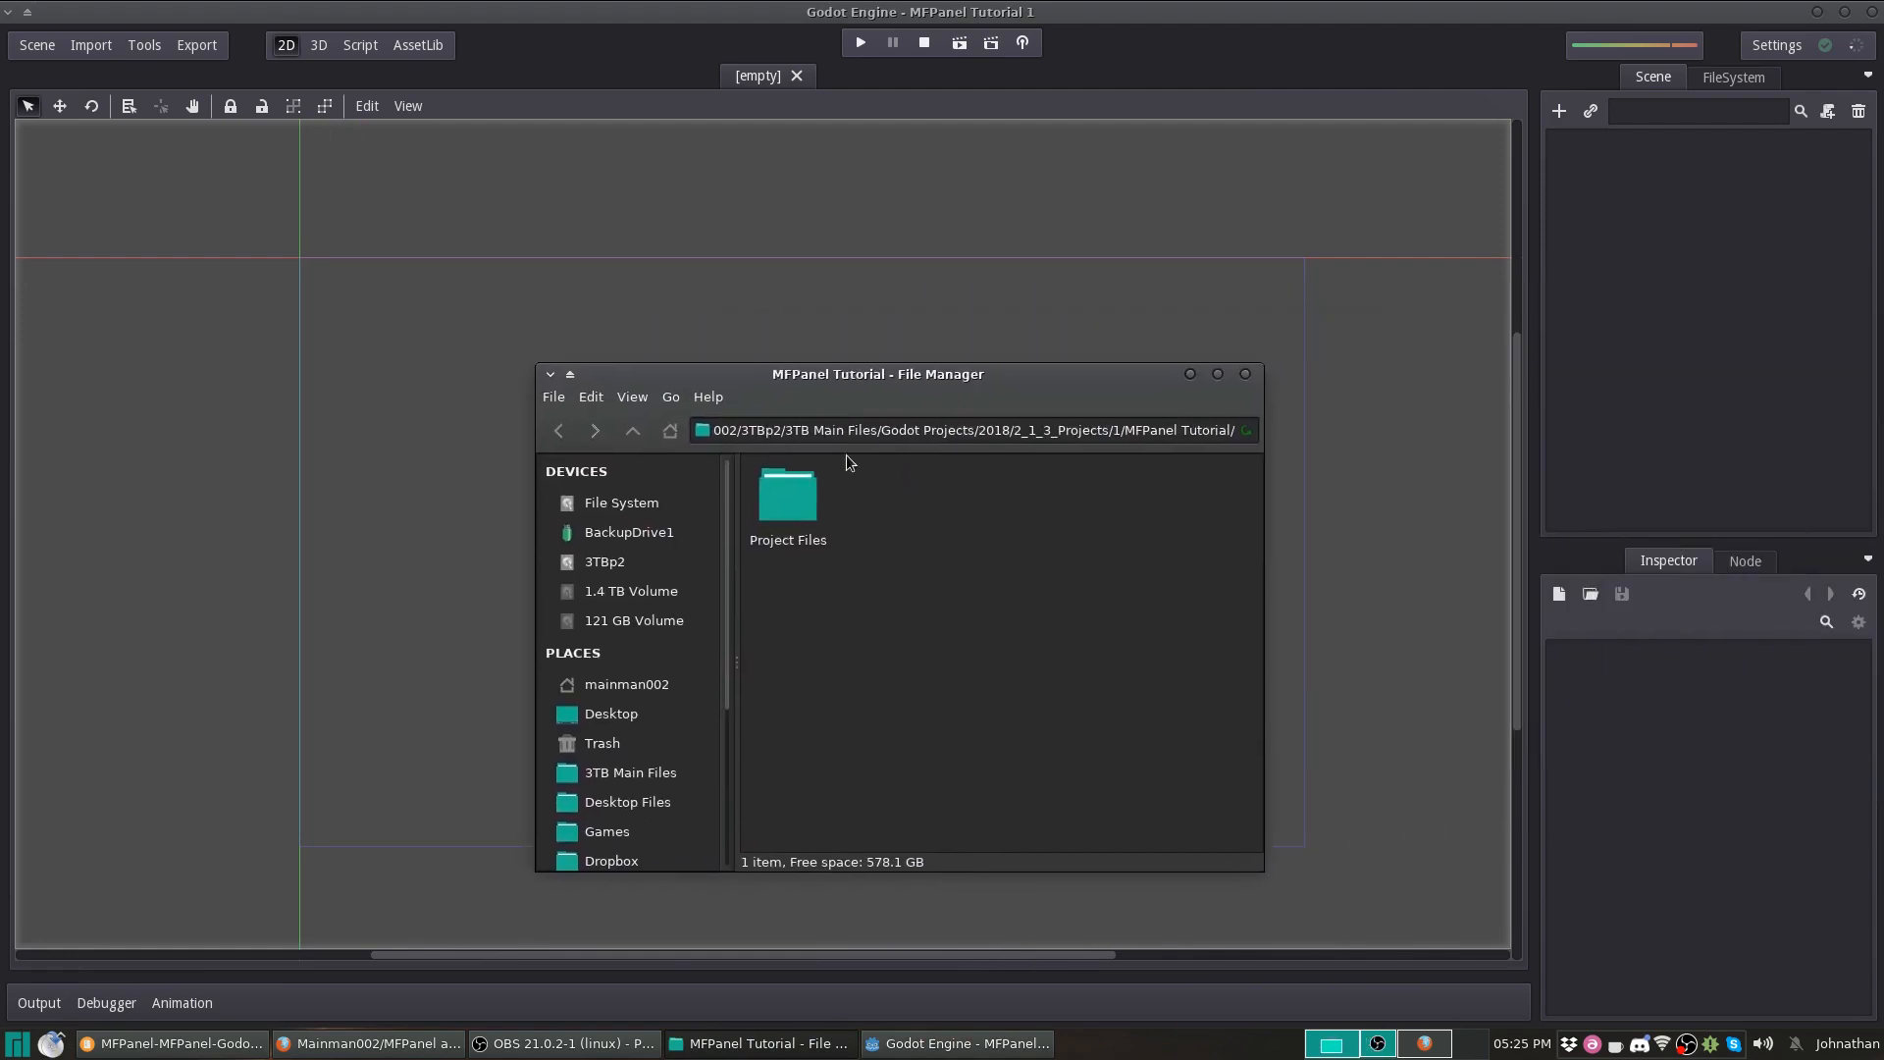
pyautogui.doubleClick(783, 495)
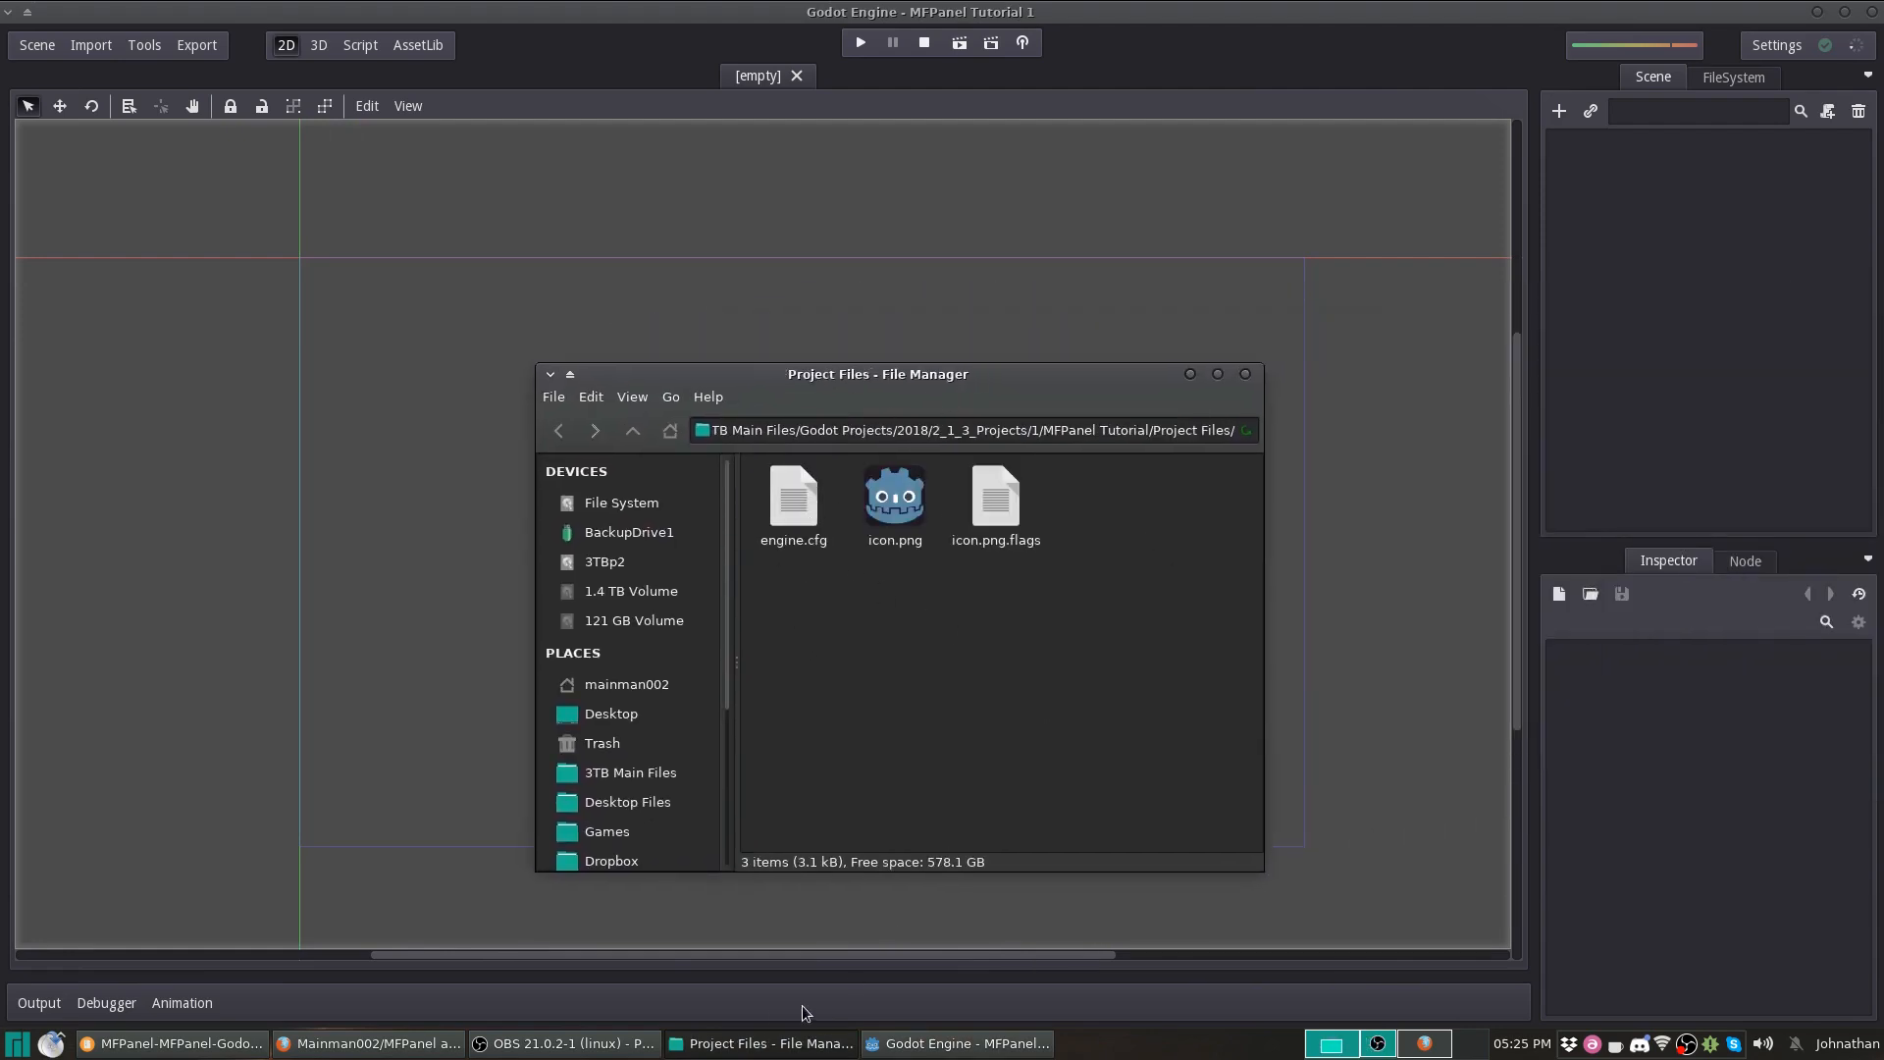
pyautogui.click(171, 1043)
pyautogui.moveTo(561, 334); pyautogui.dragTo(363, 241)
pyautogui.moveTo(59, 400); pyautogui.dragTo(903, 611)
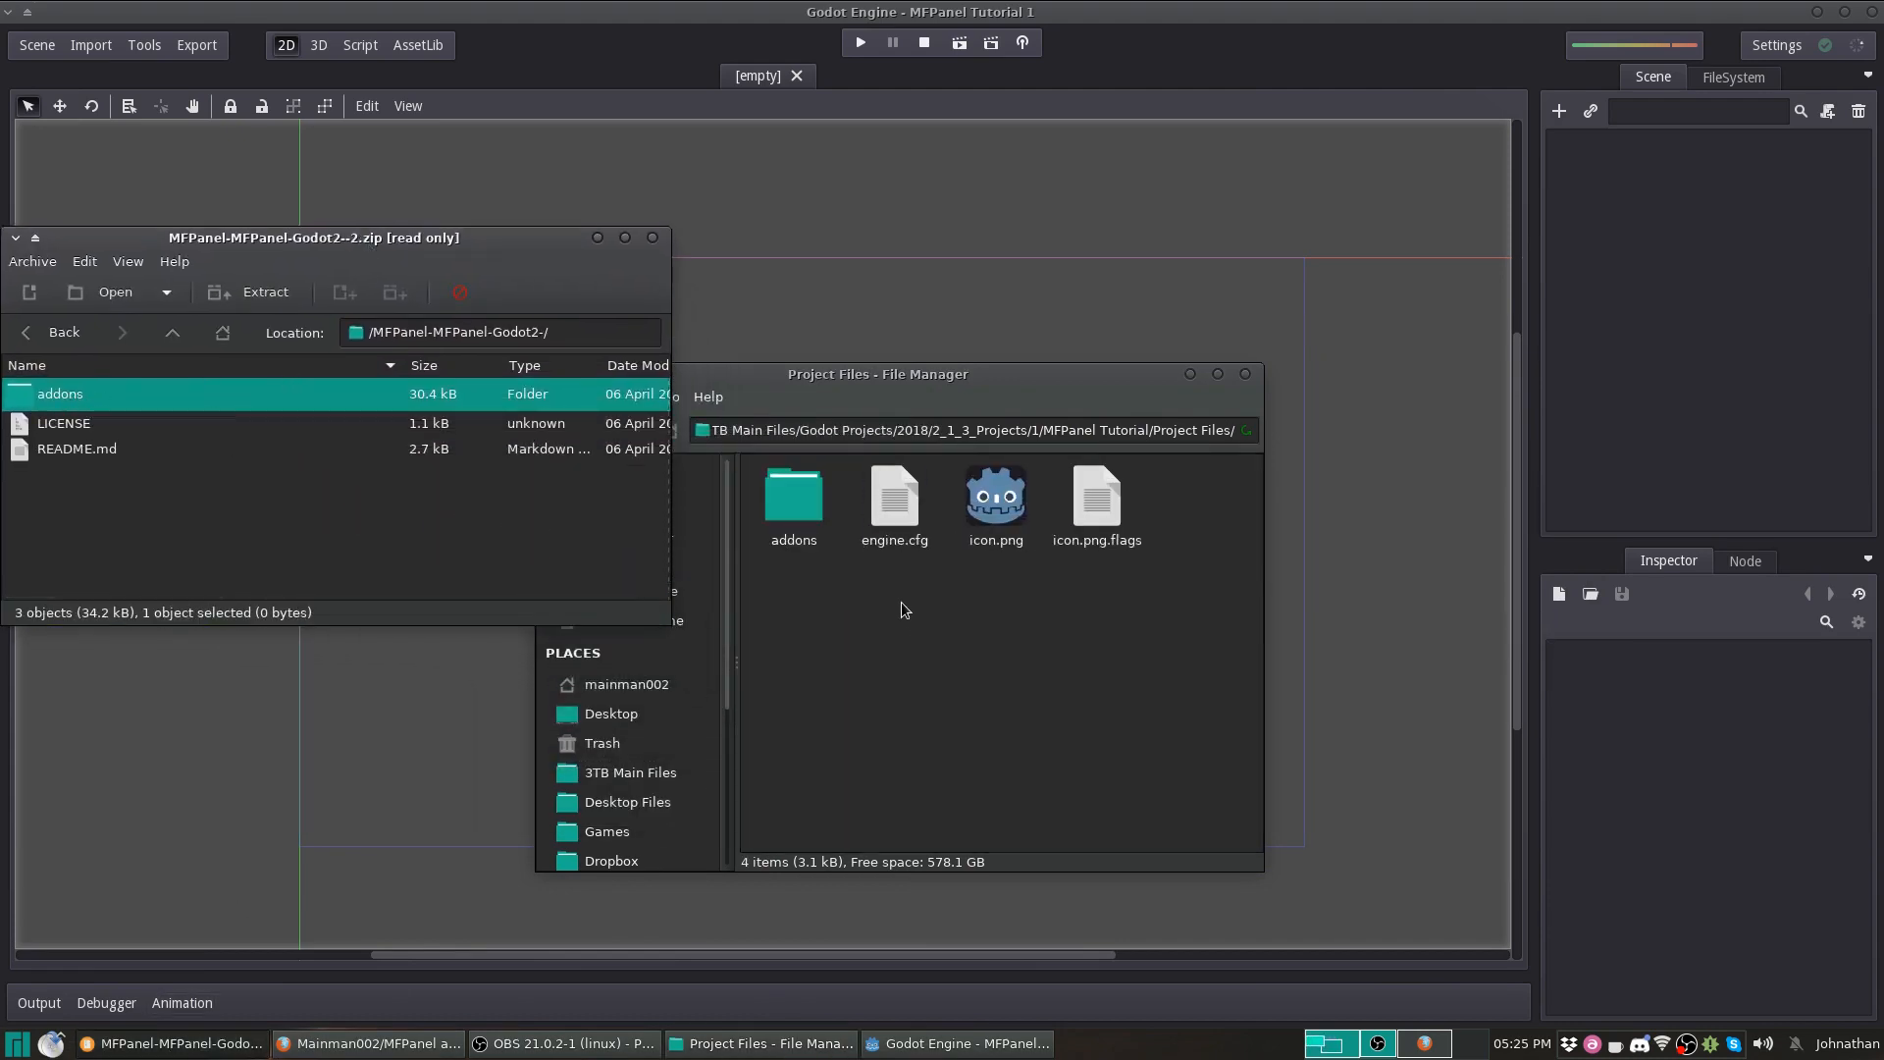
# Inspect the plugin files in the copied addons/MakeFolders folder and return to the Project Files folder.
pyautogui.click(814, 609)
pyautogui.click(809, 490)
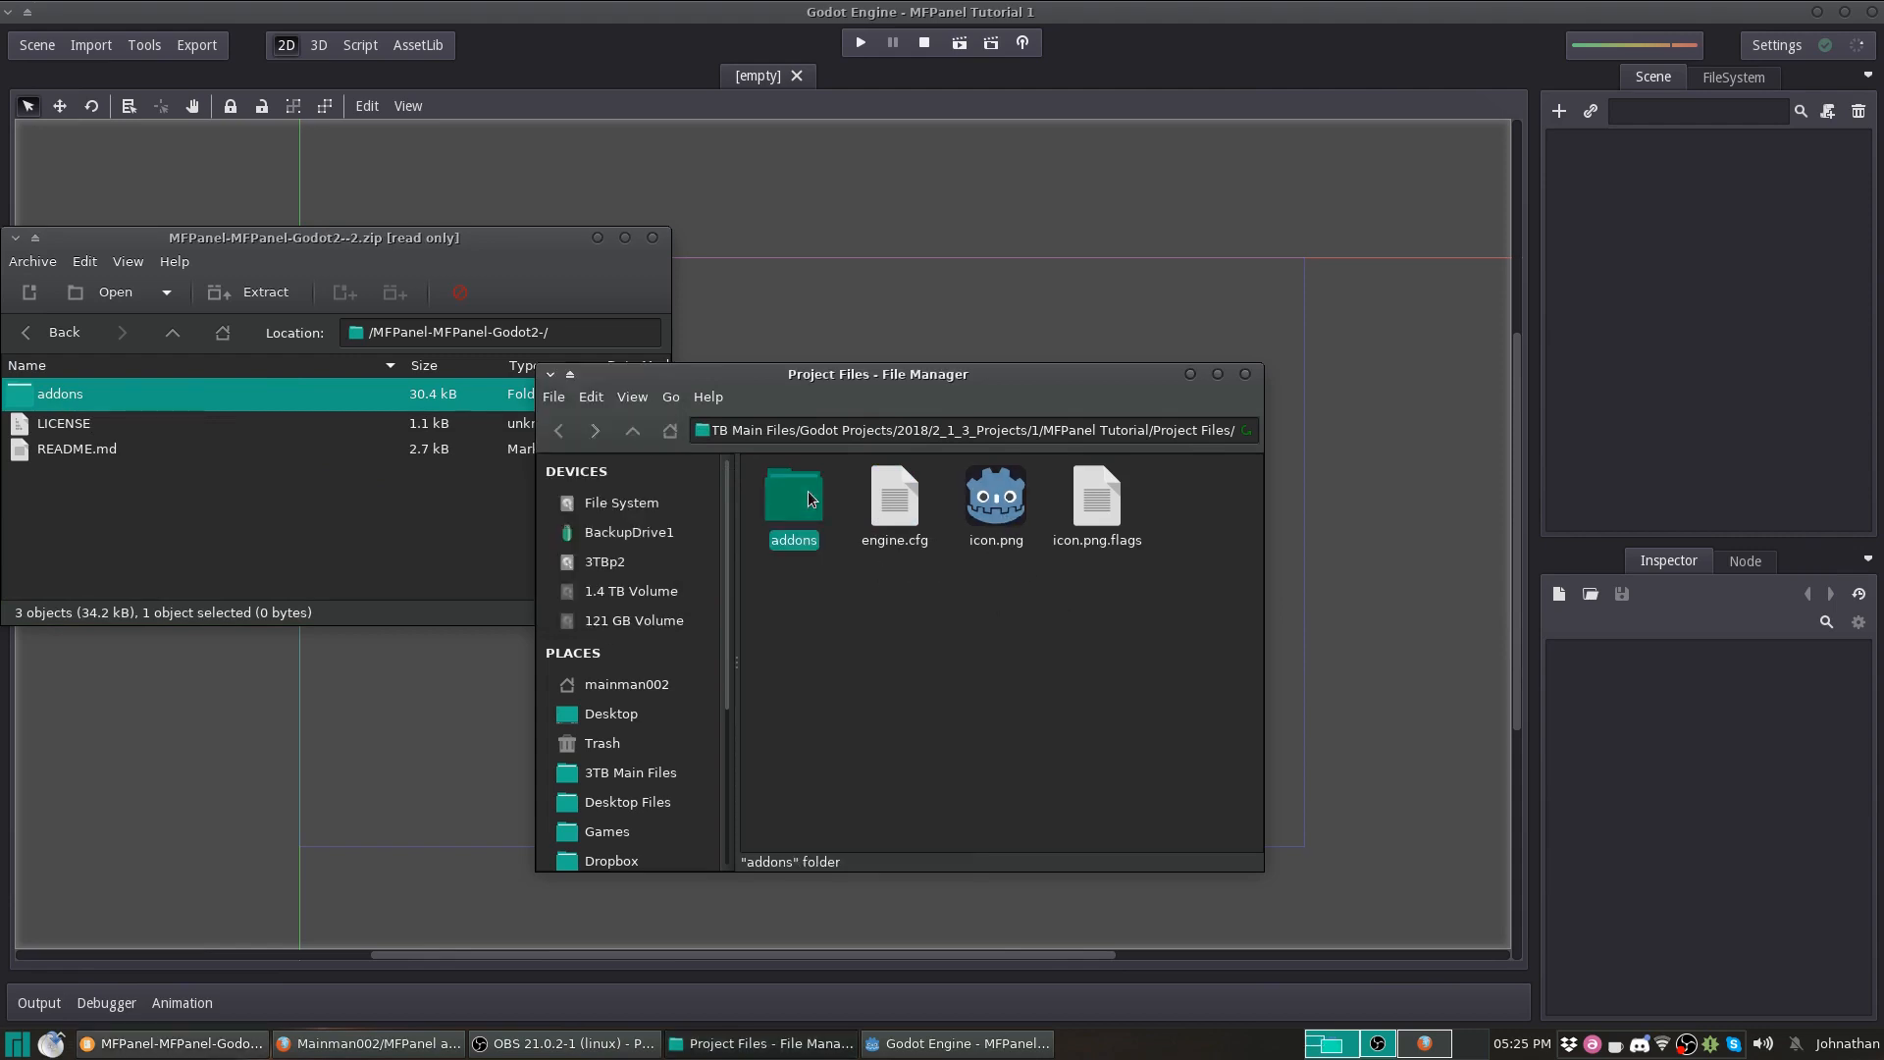
pyautogui.doubleClick(808, 490)
pyautogui.doubleClick(792, 502)
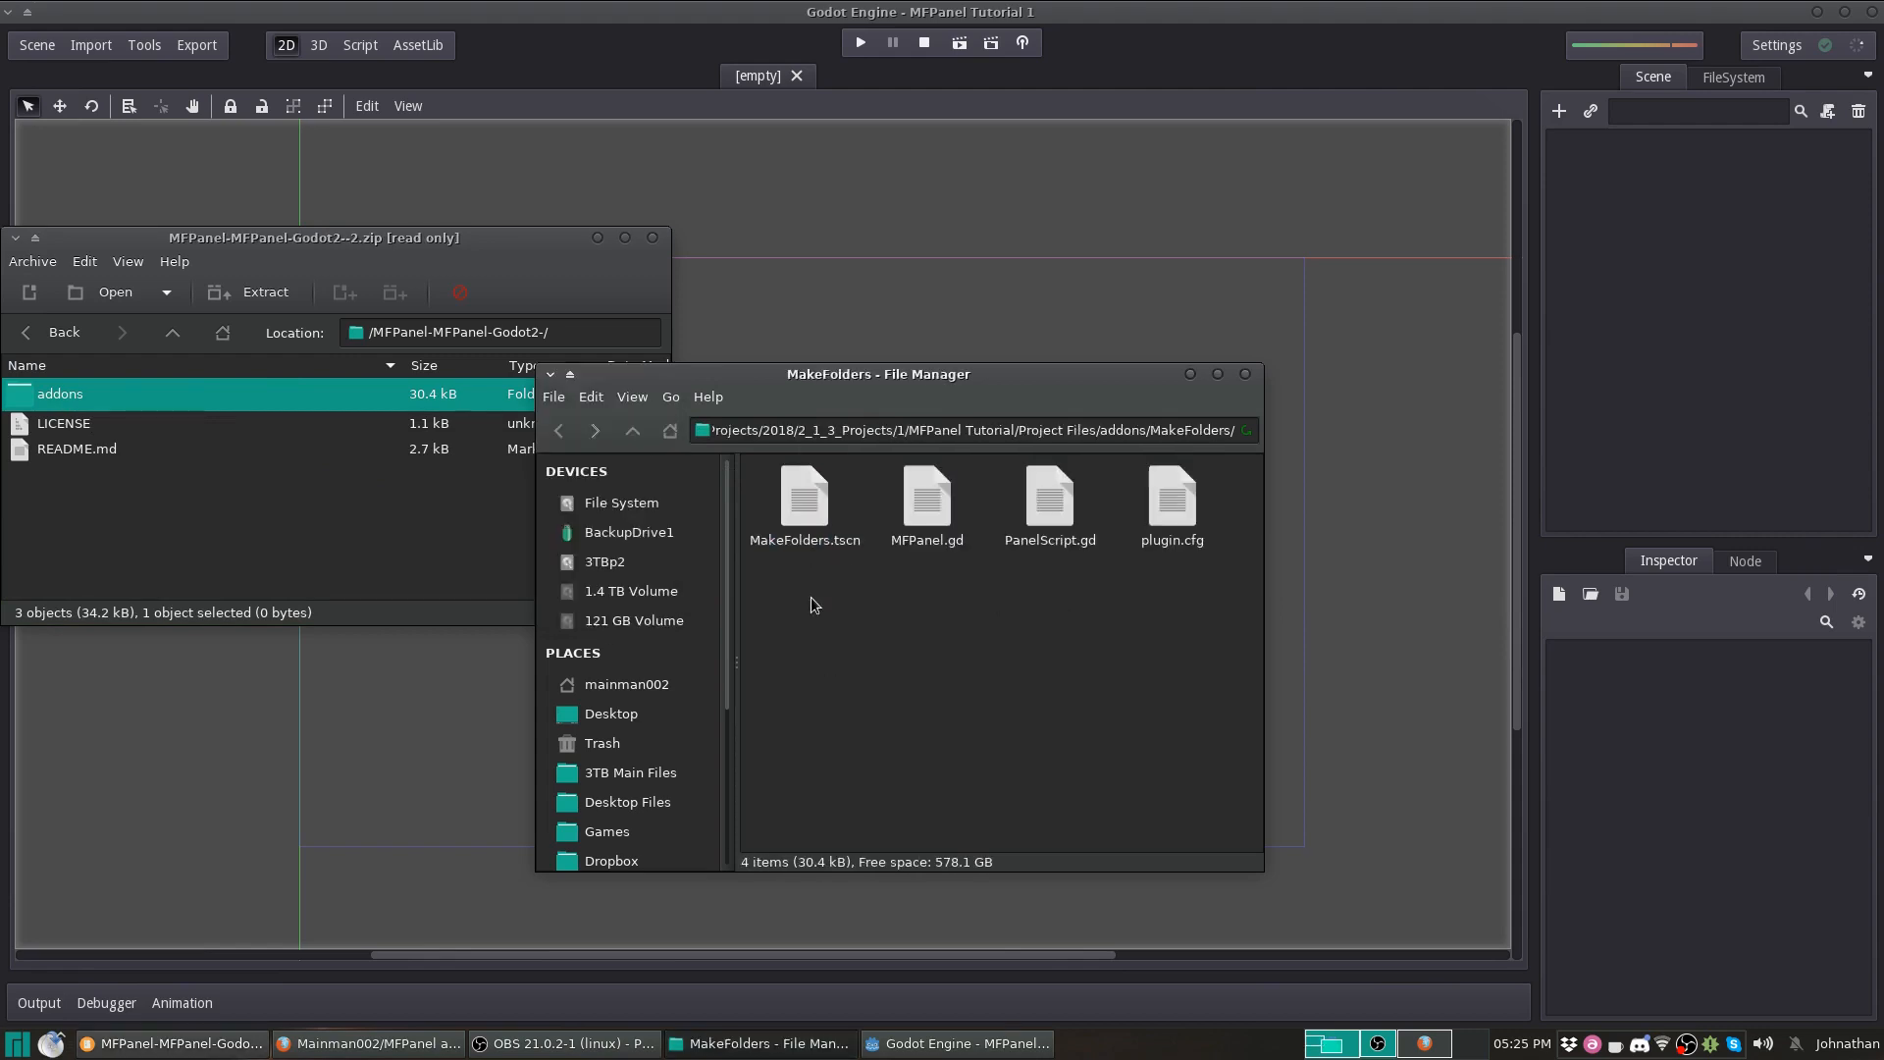
pyautogui.click(803, 508)
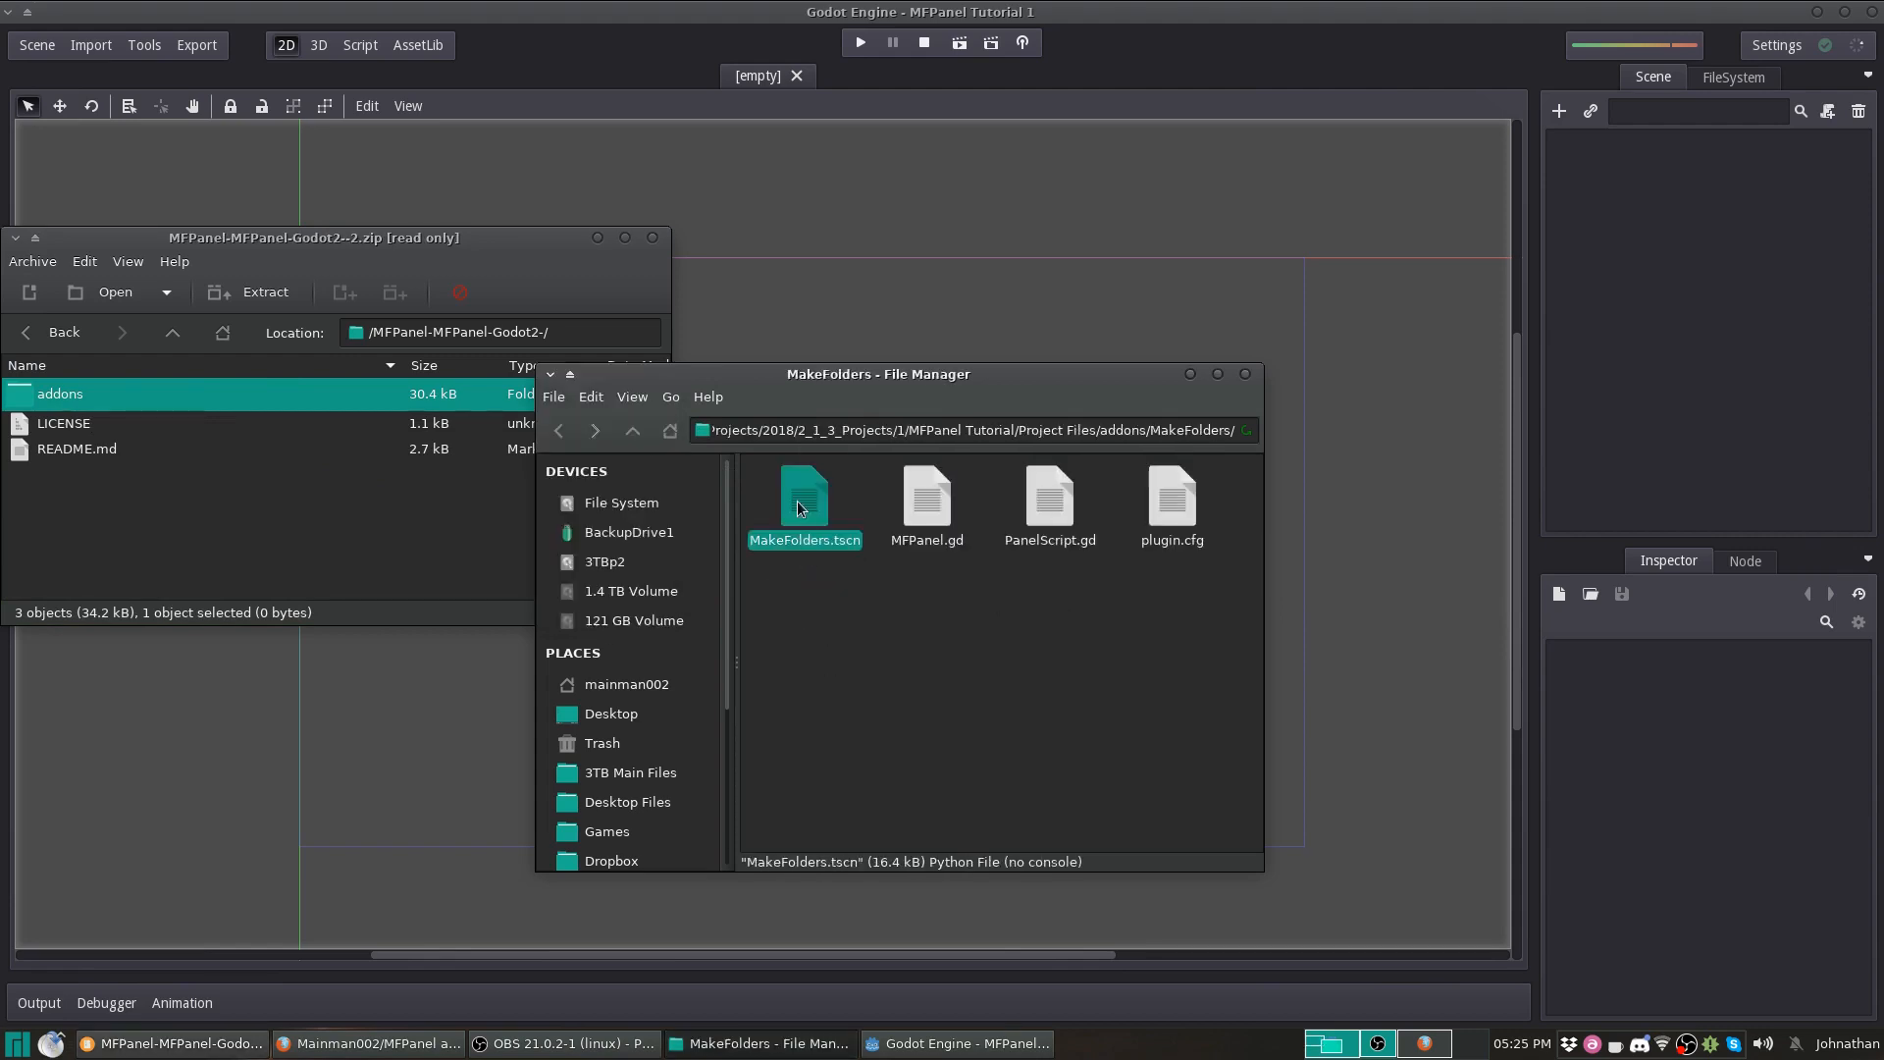
pyautogui.click(972, 596)
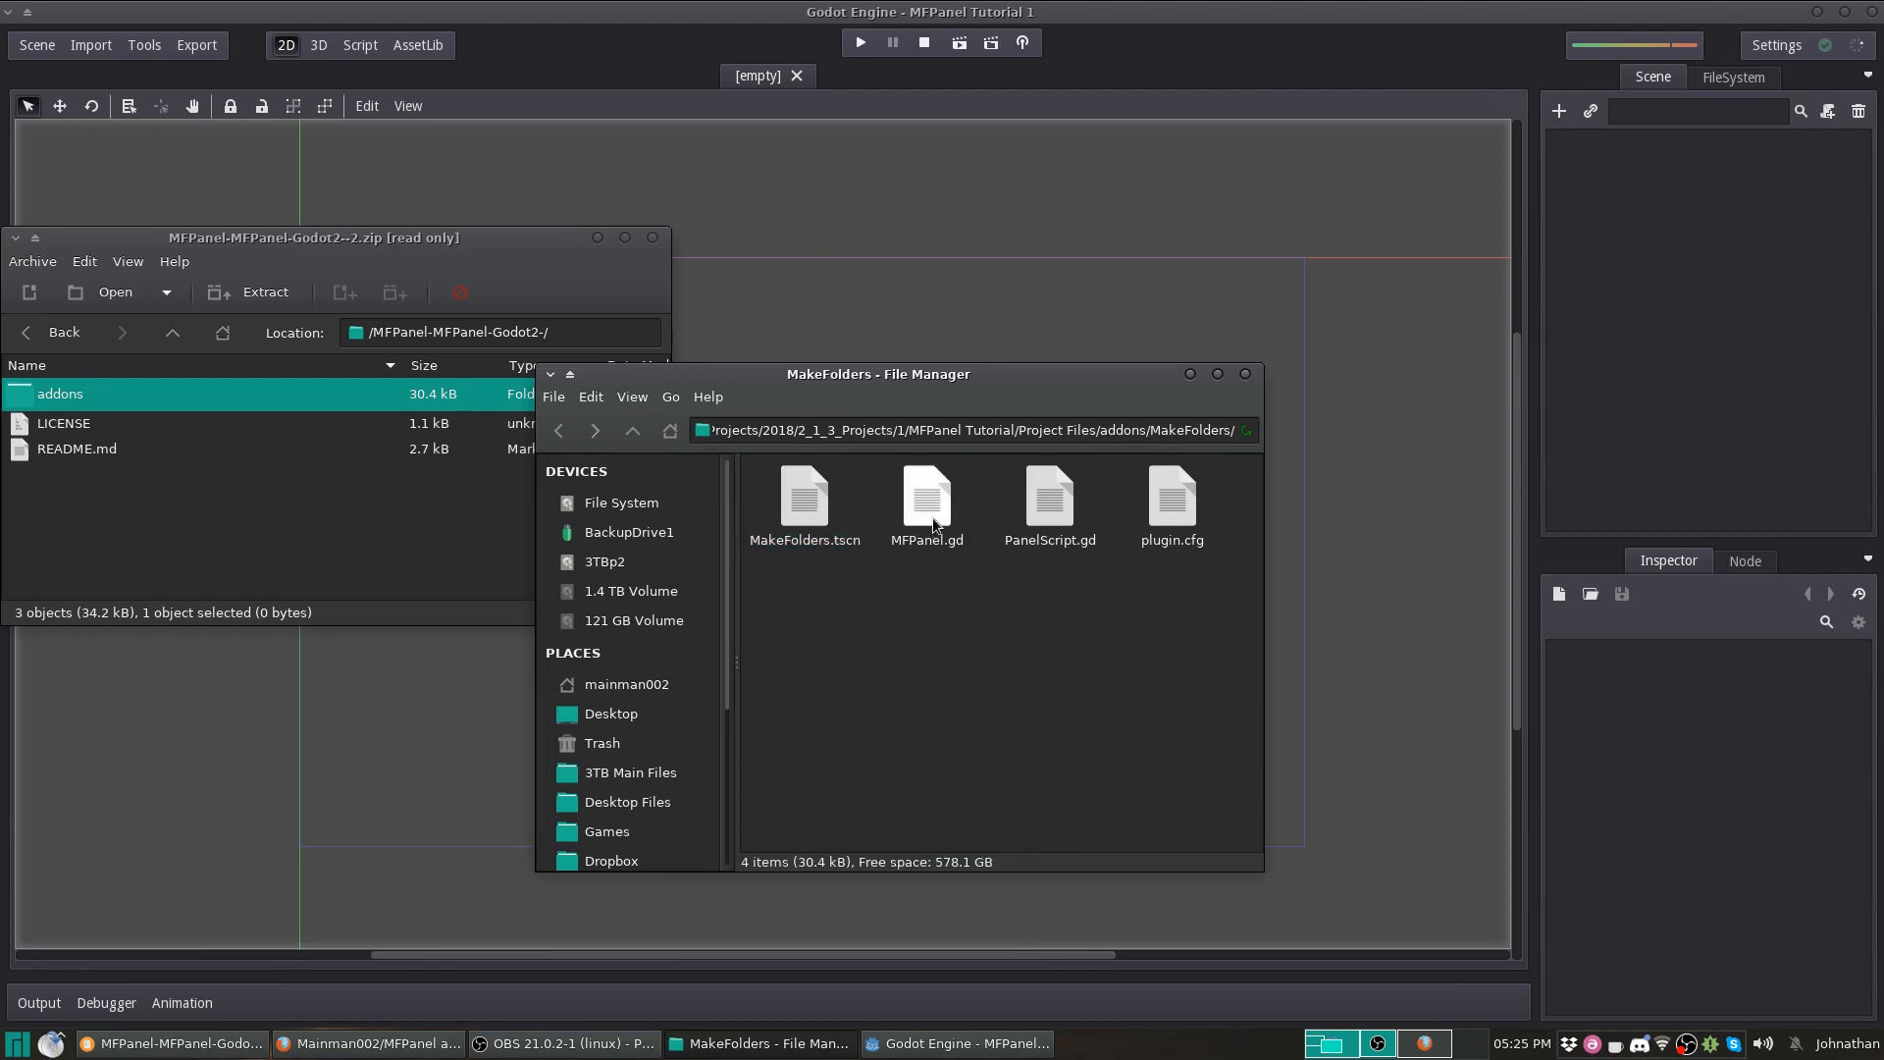
pyautogui.click(1173, 498)
pyautogui.click(633, 429)
pyautogui.click(632, 432)
pyautogui.moveTo(866, 630); pyautogui.dragTo(1040, 722)
# Switch back to Godot, open the installed plugins list in the project settings and refresh it.
pyautogui.click(698, 20)
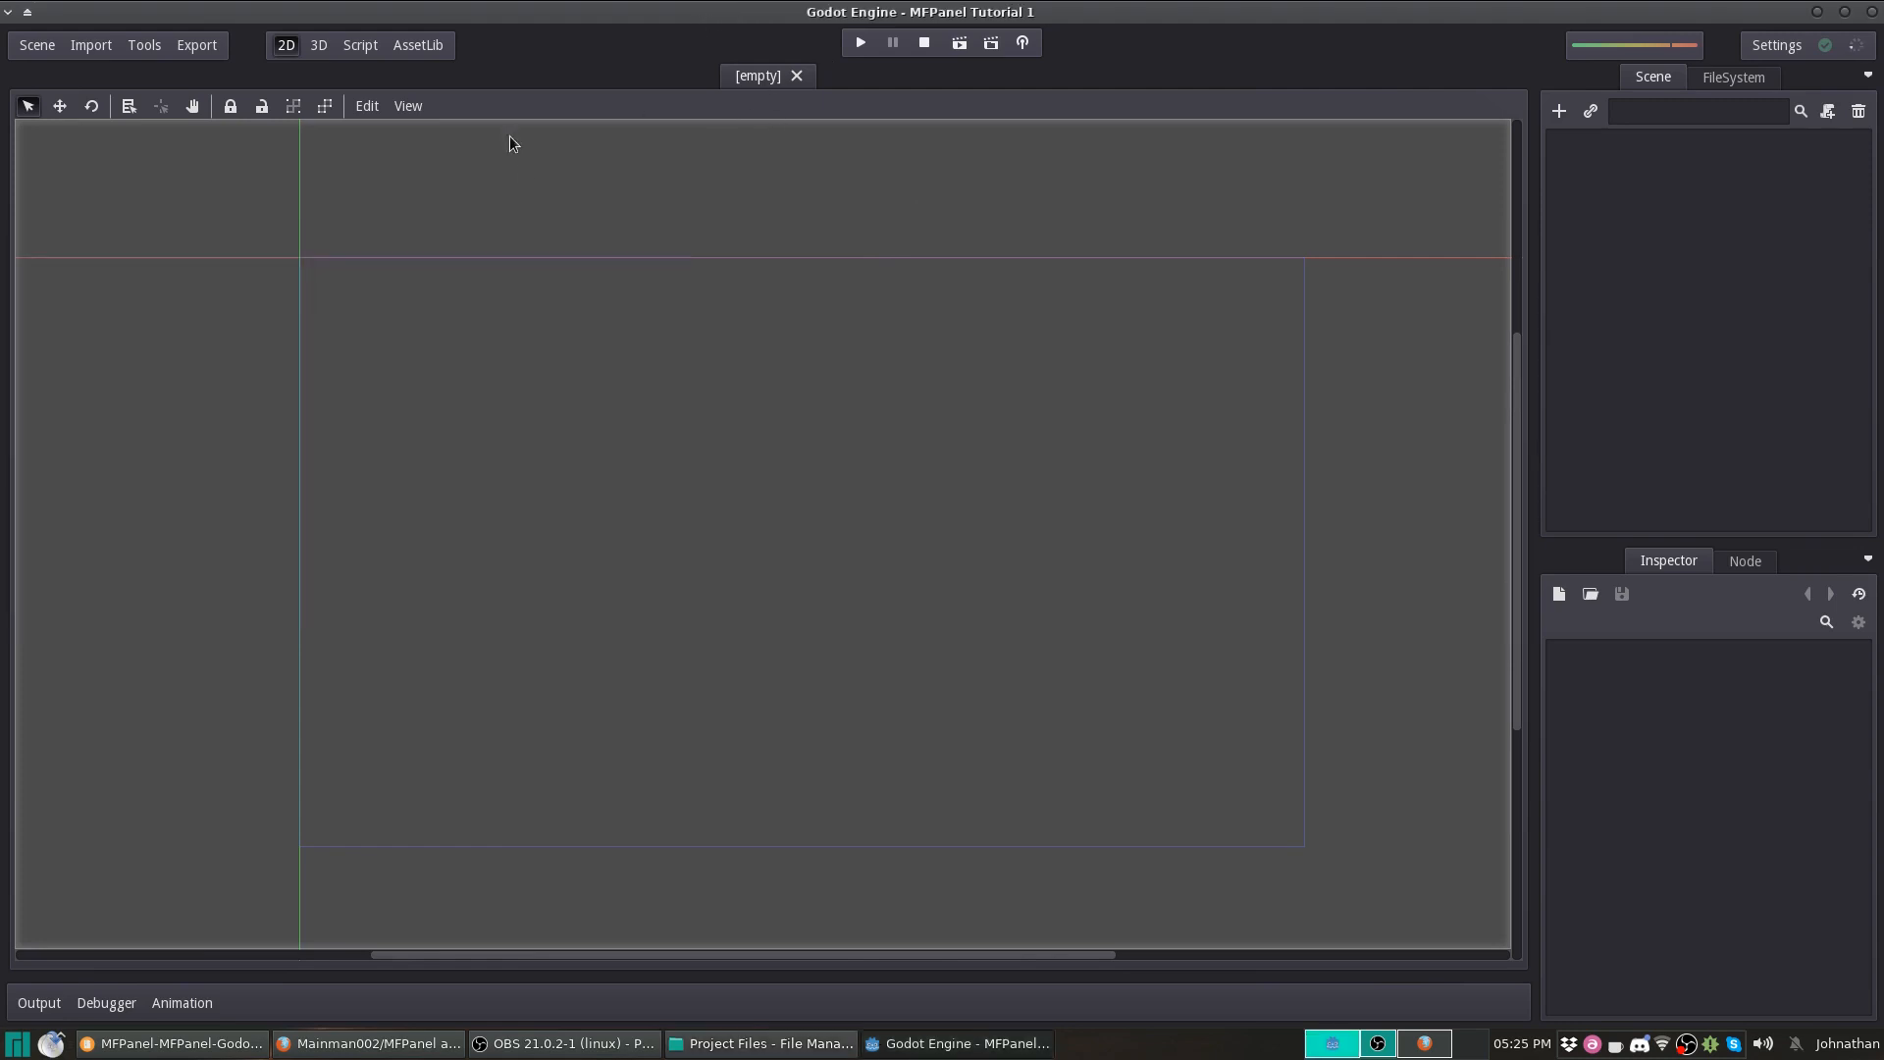
pyautogui.click(39, 46)
pyautogui.click(117, 534)
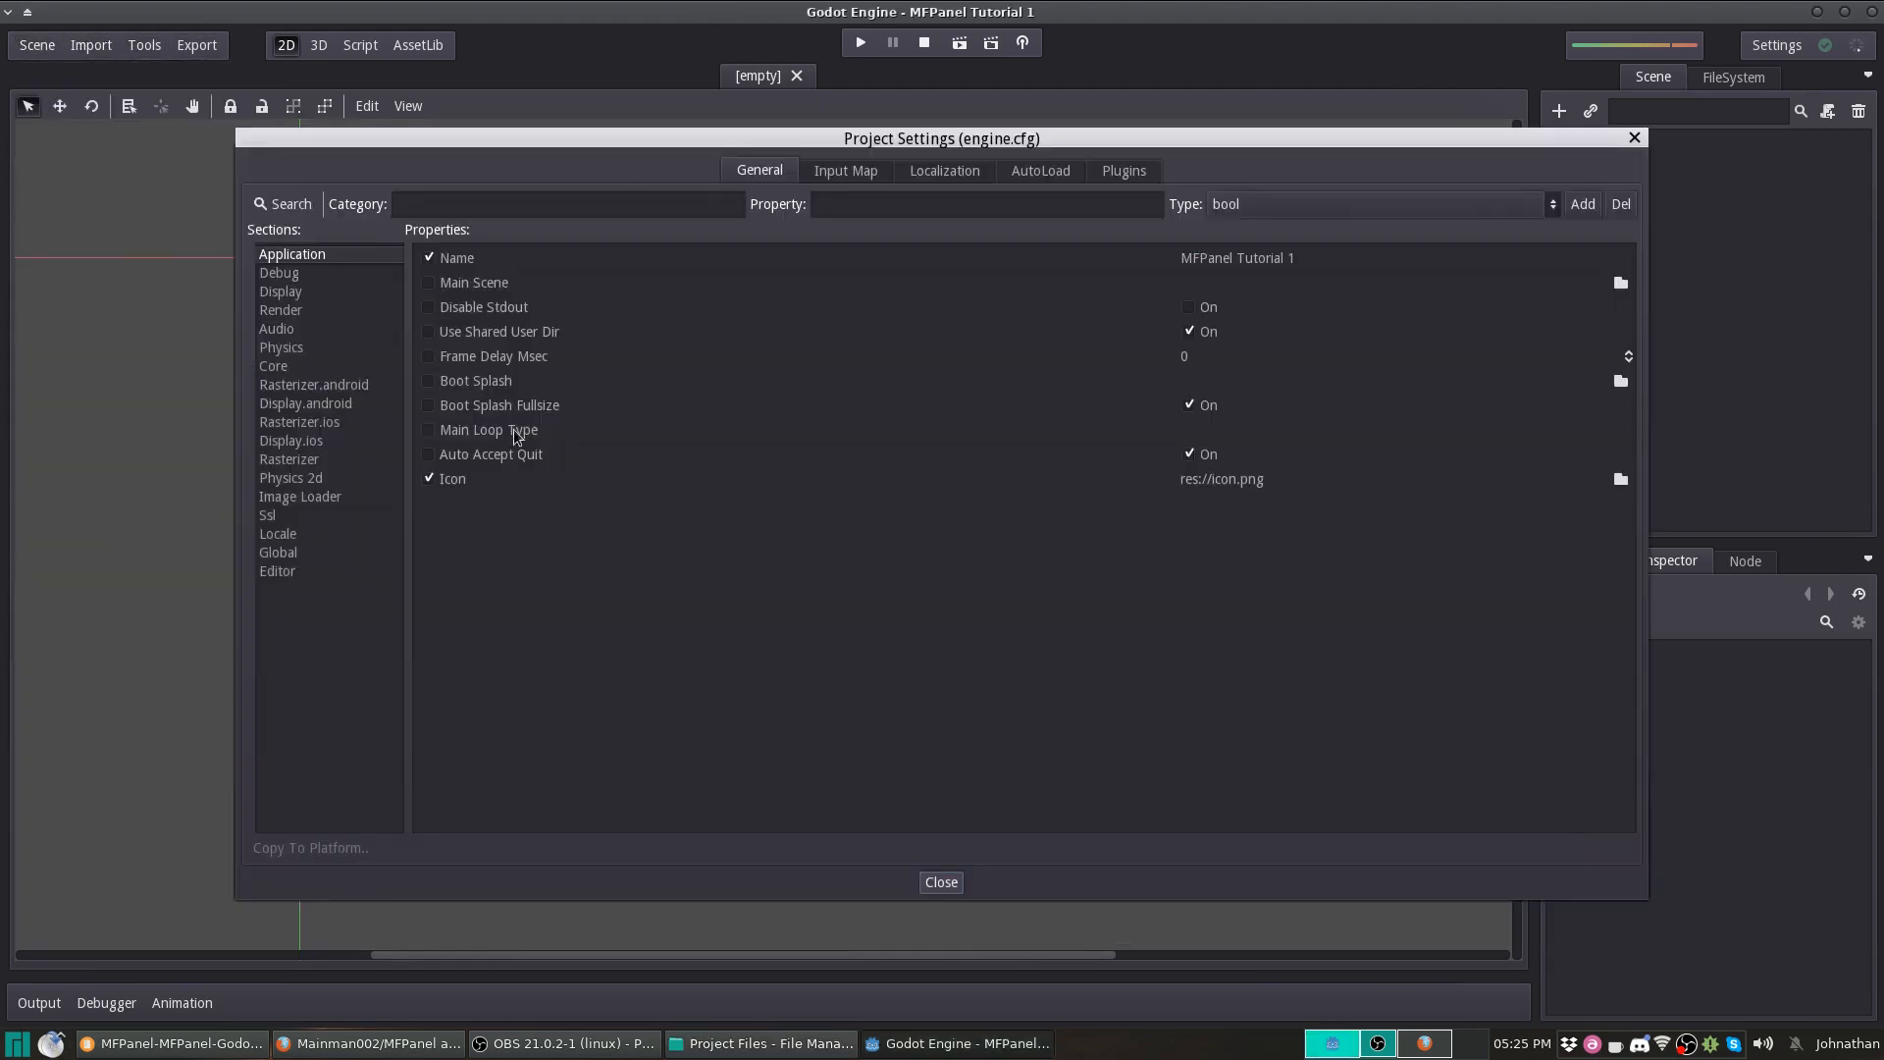
pyautogui.click(1120, 173)
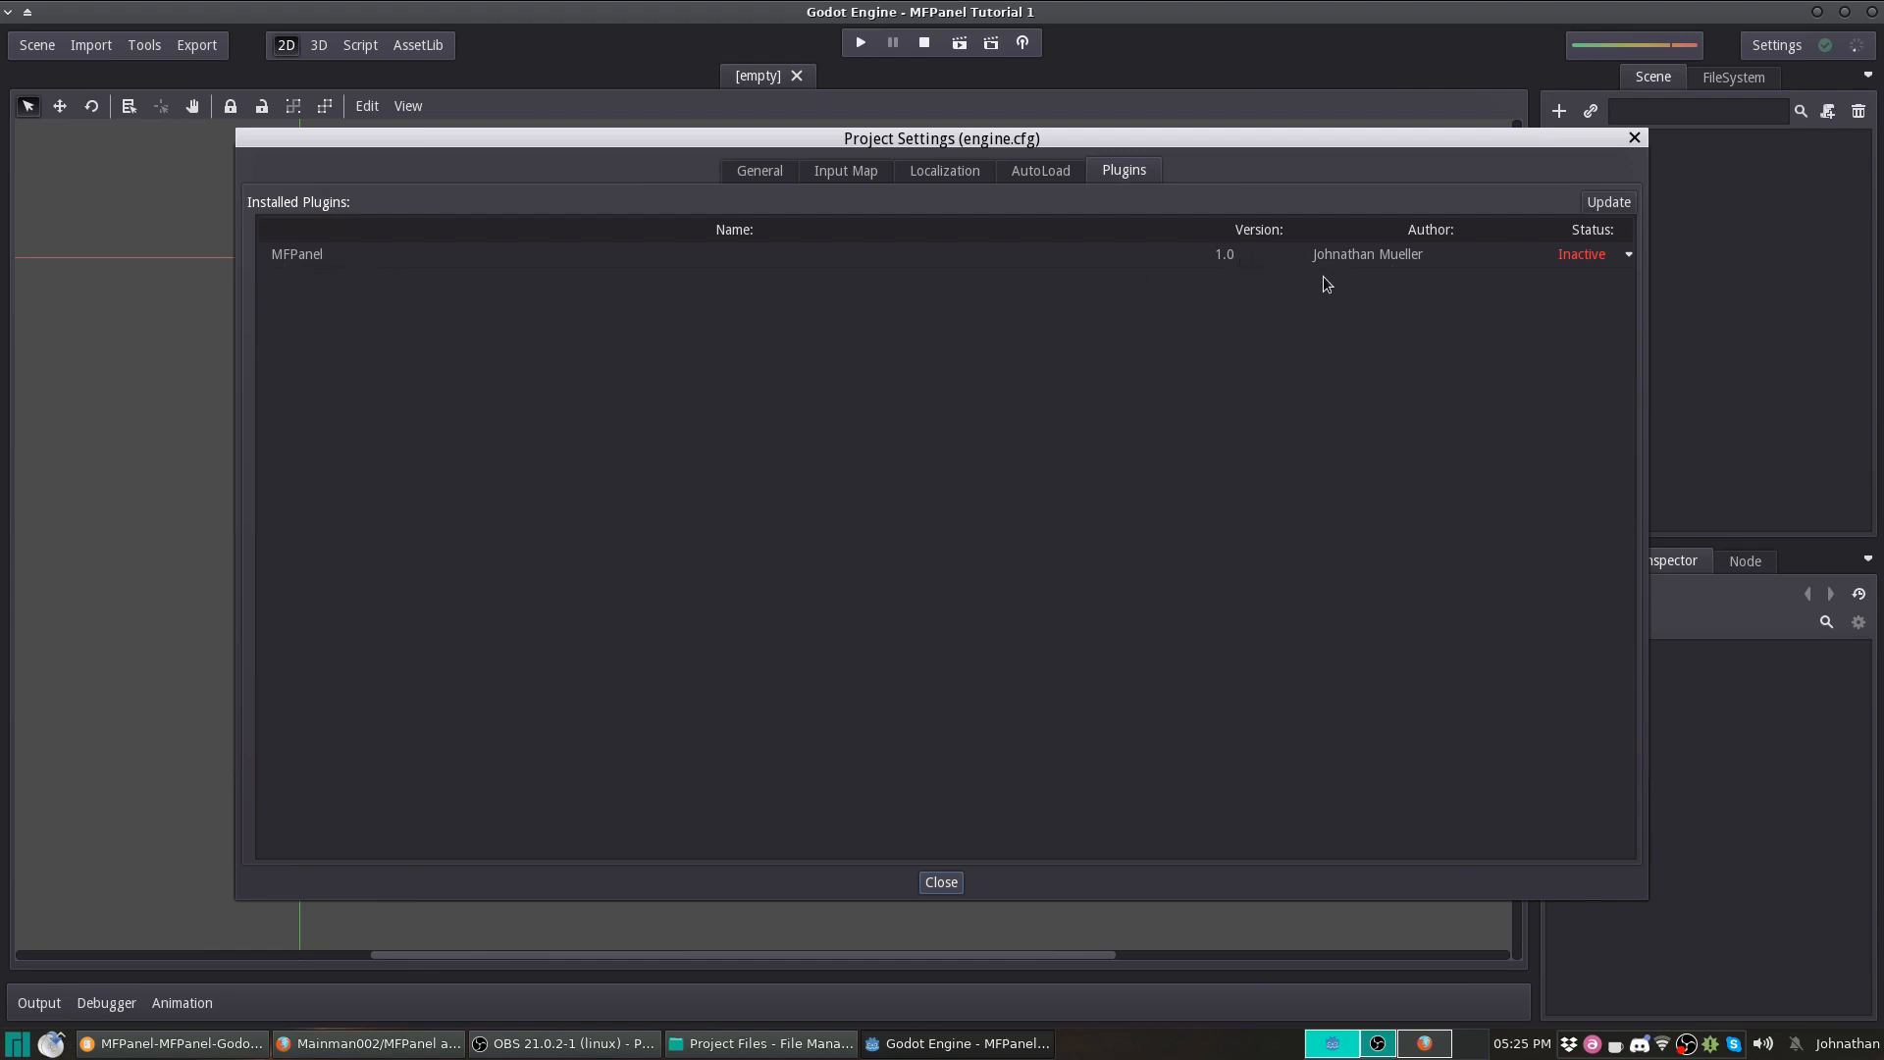
pyautogui.click(1226, 261)
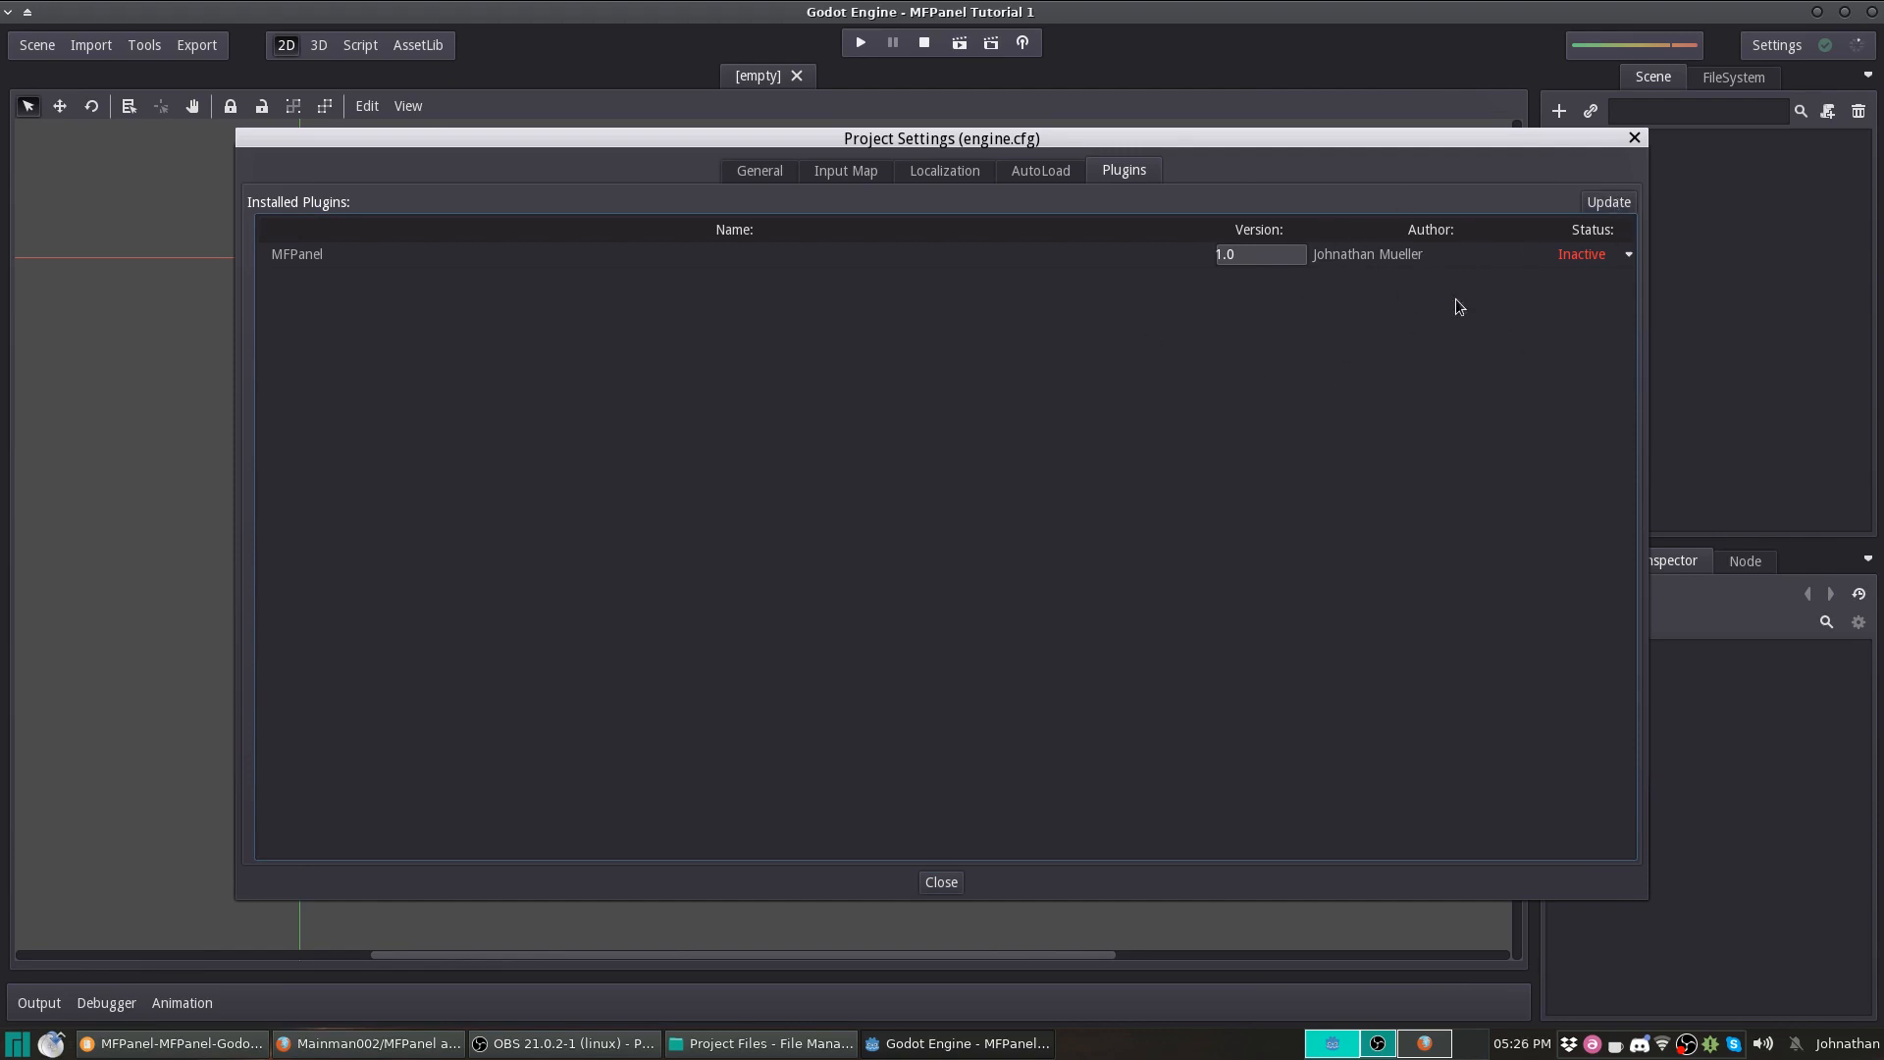
pyautogui.click(1610, 204)
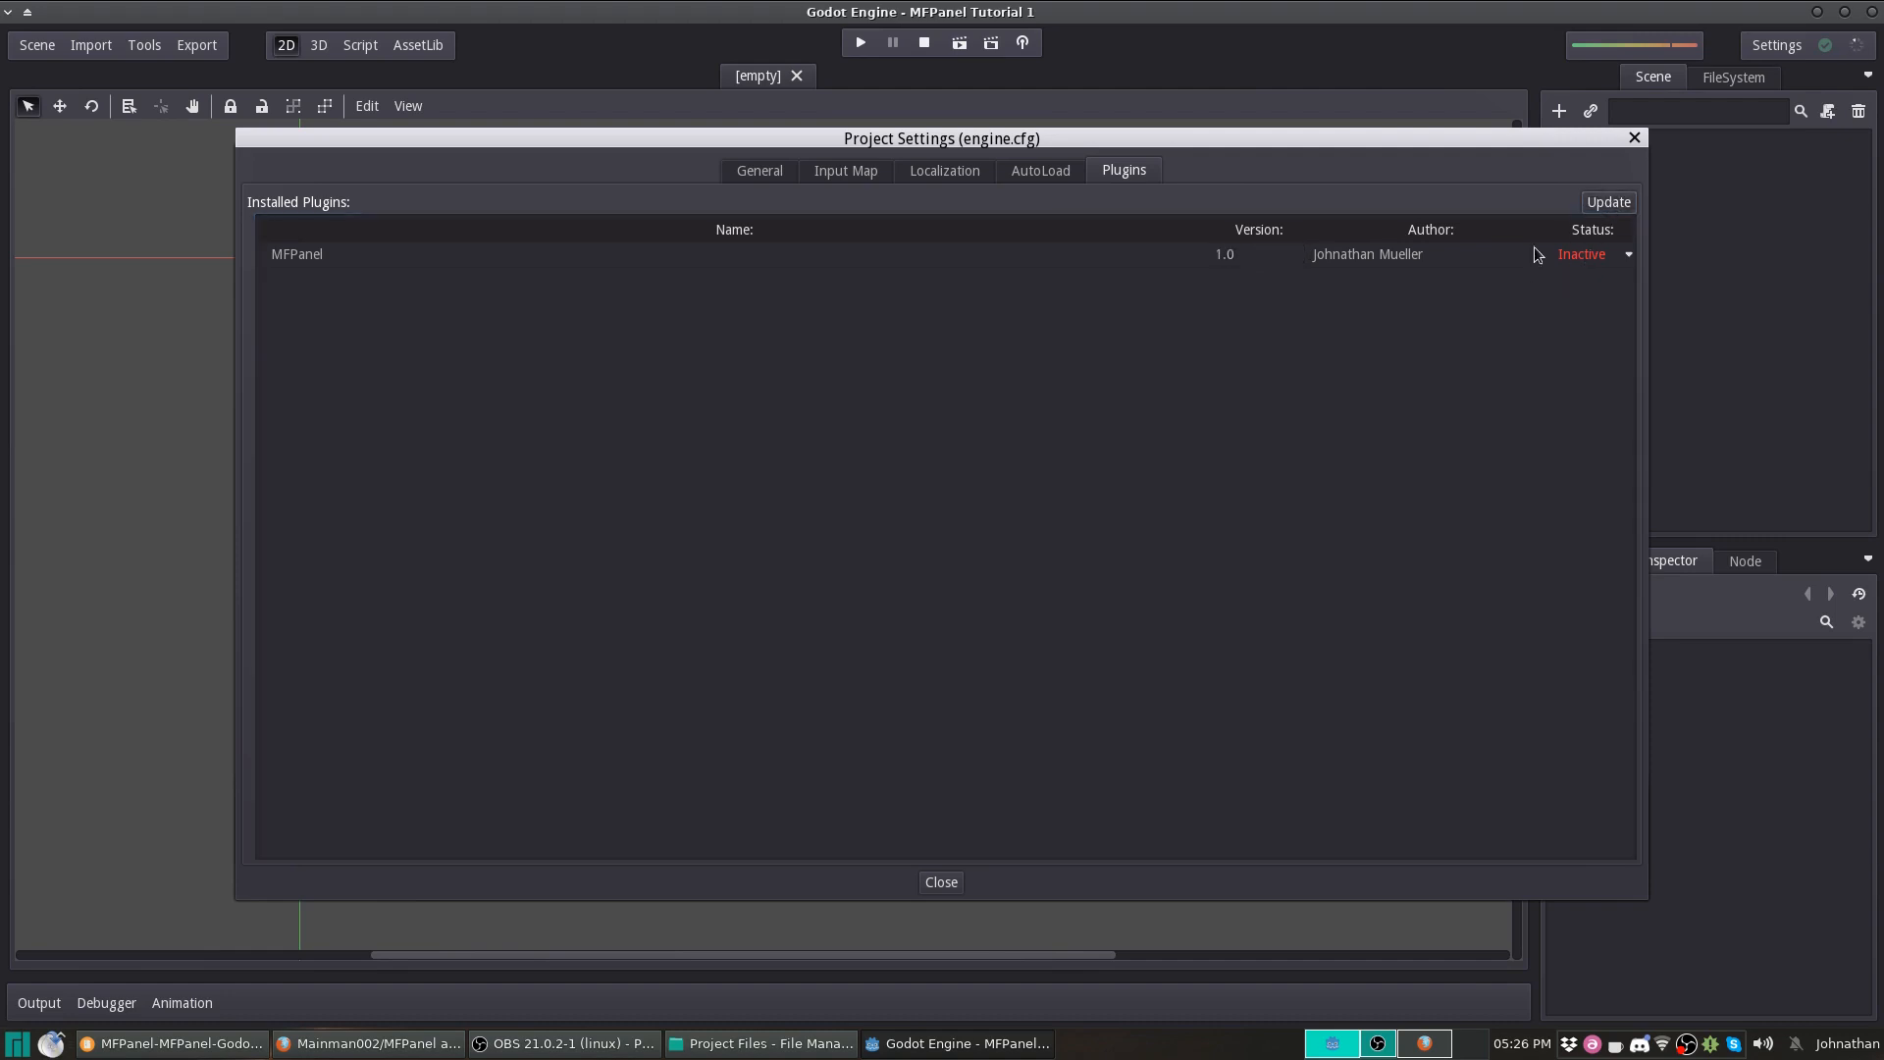
# Set the MFPanel plugin's status to Active, close the project settings and widen the MFPanel dock.
pyautogui.click(1610, 257)
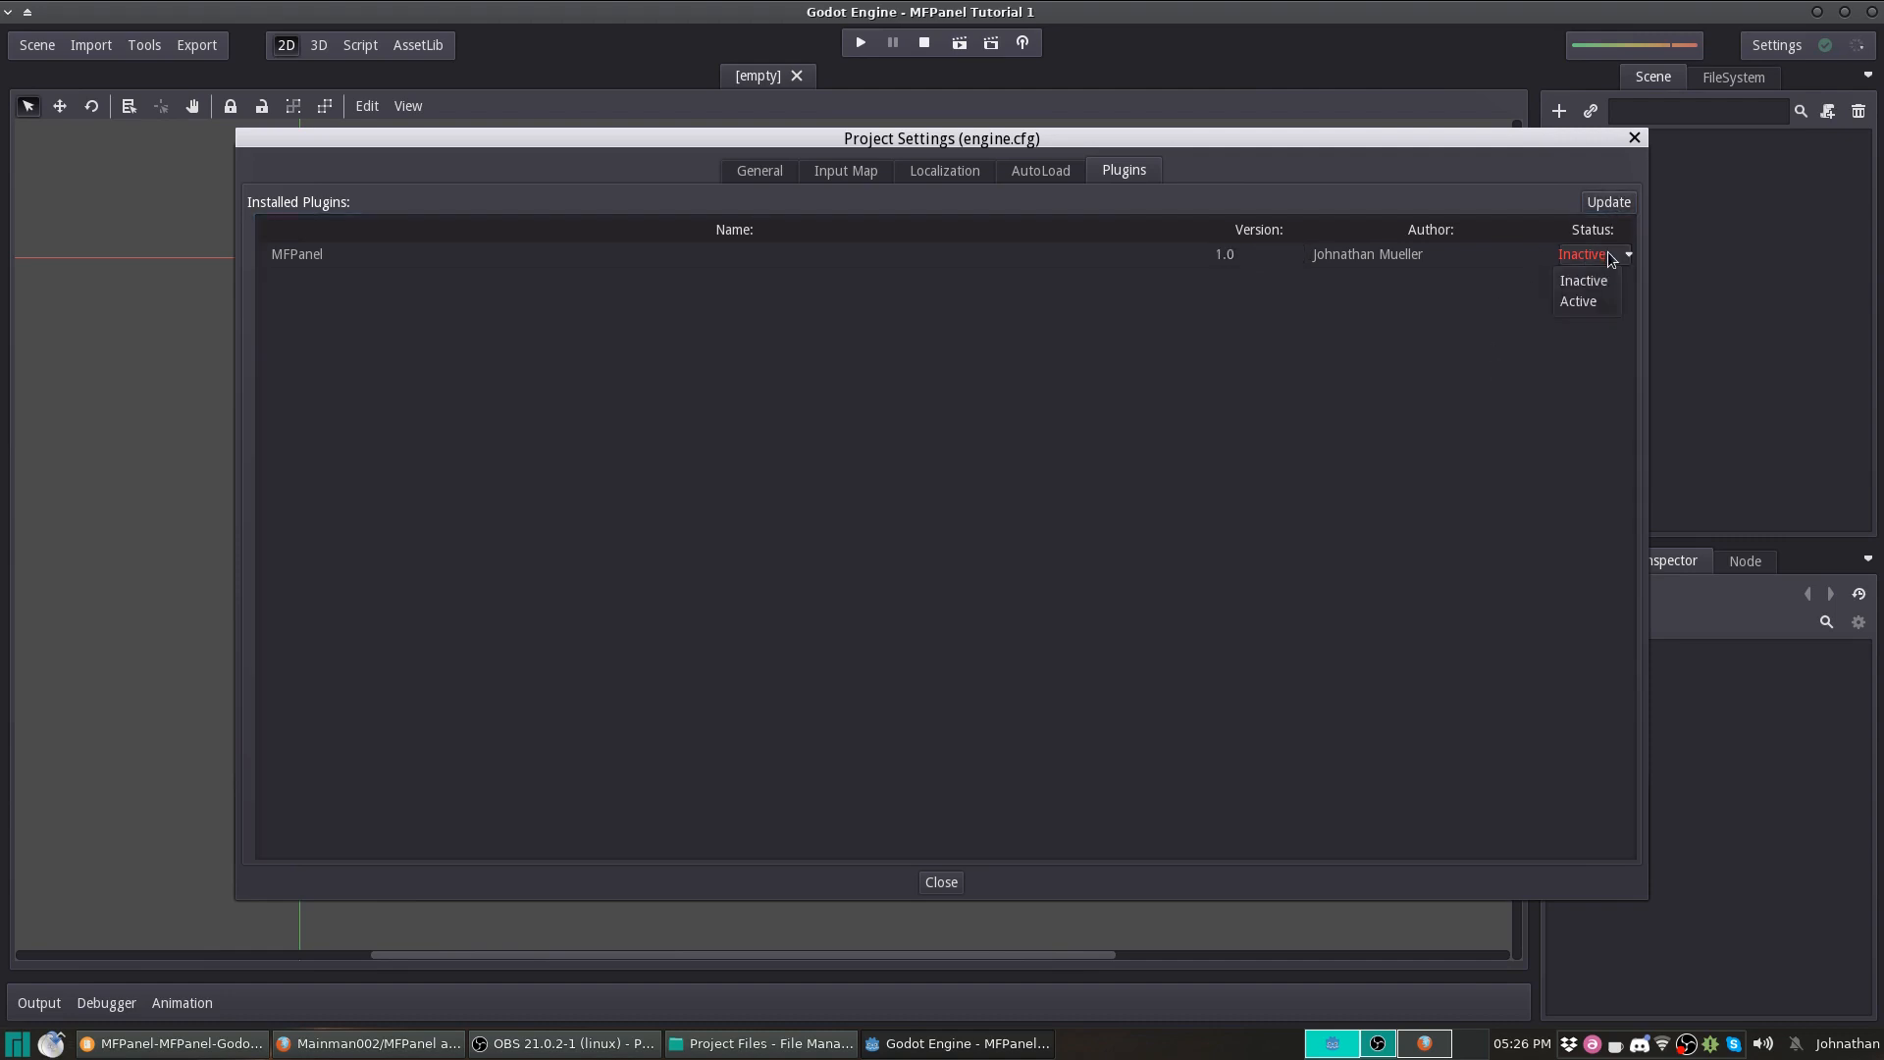
pyautogui.click(1582, 302)
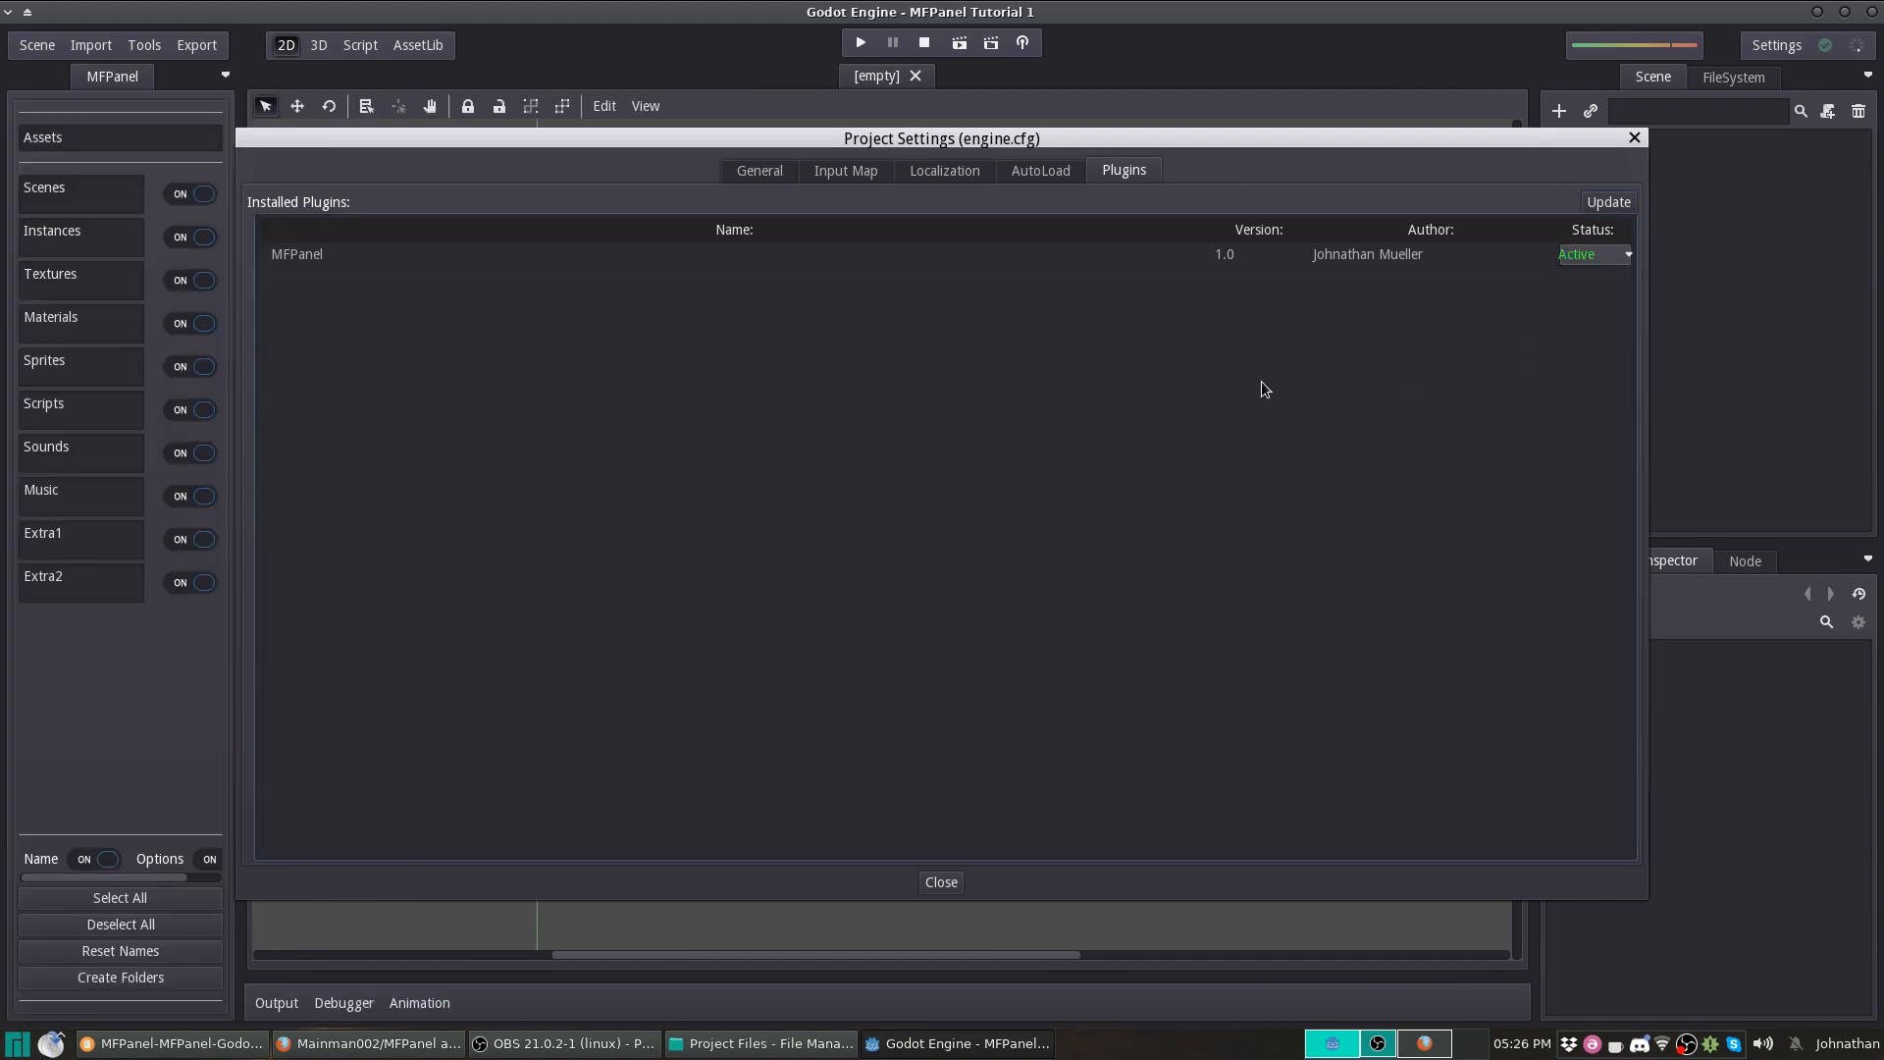
pyautogui.click(942, 882)
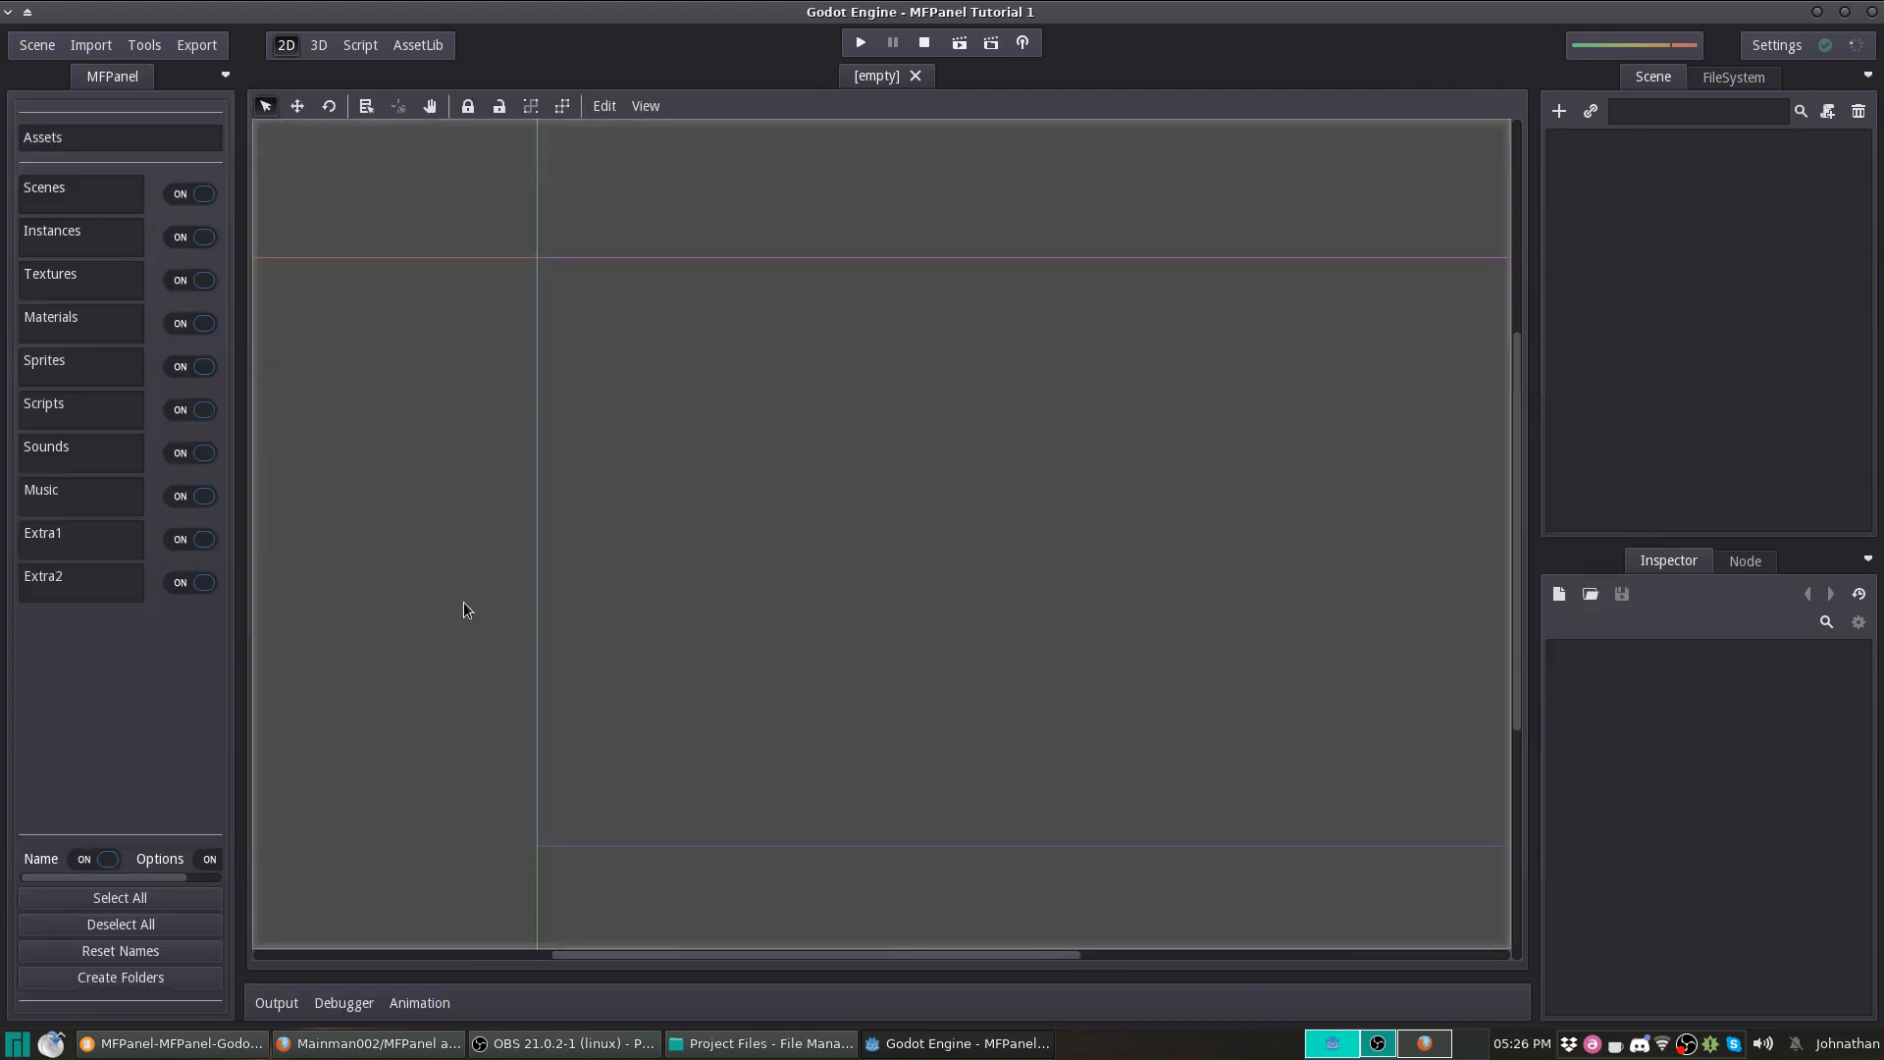
pyautogui.moveTo(235, 484); pyautogui.dragTo(362, 483)
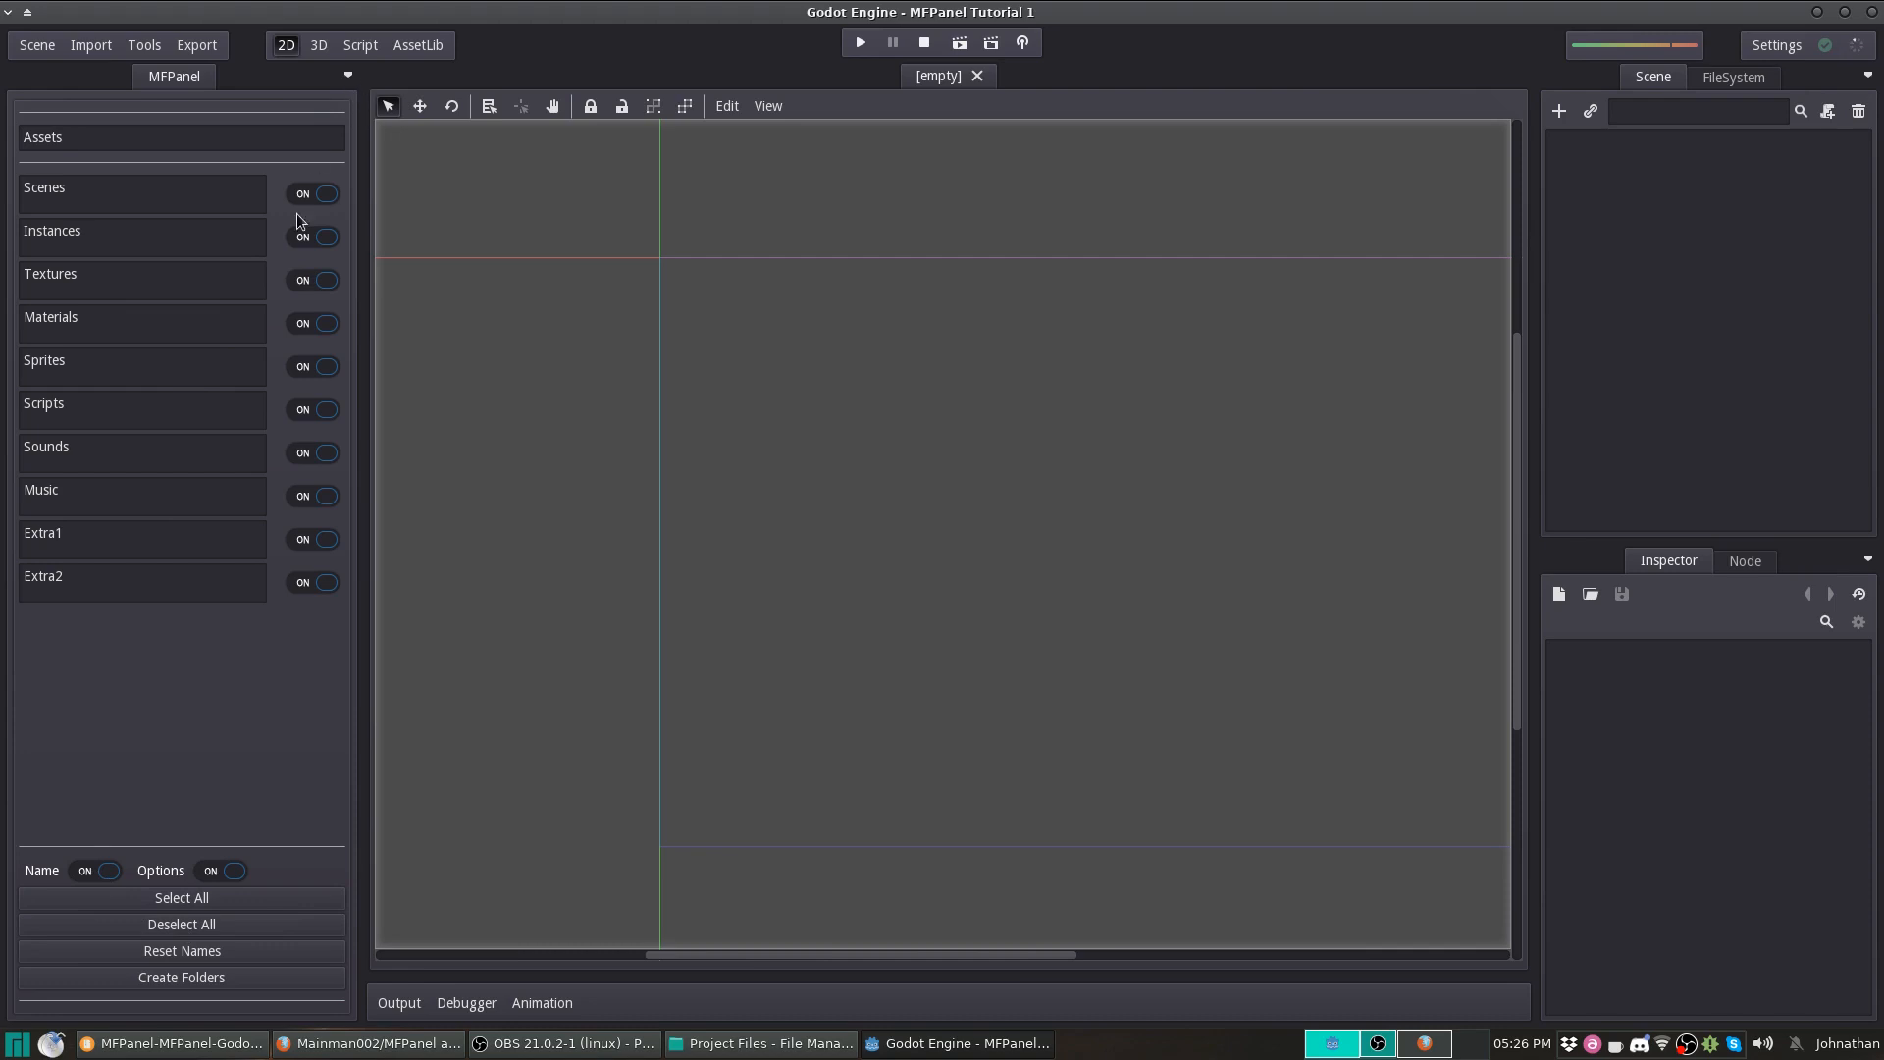
# Bring up the Project Files file manager window, return to Godot and deselect all subfolders in MFPanel.
pyautogui.moveTo(93, 136); pyautogui.dragTo(24, 170)
pyautogui.click(84, 146)
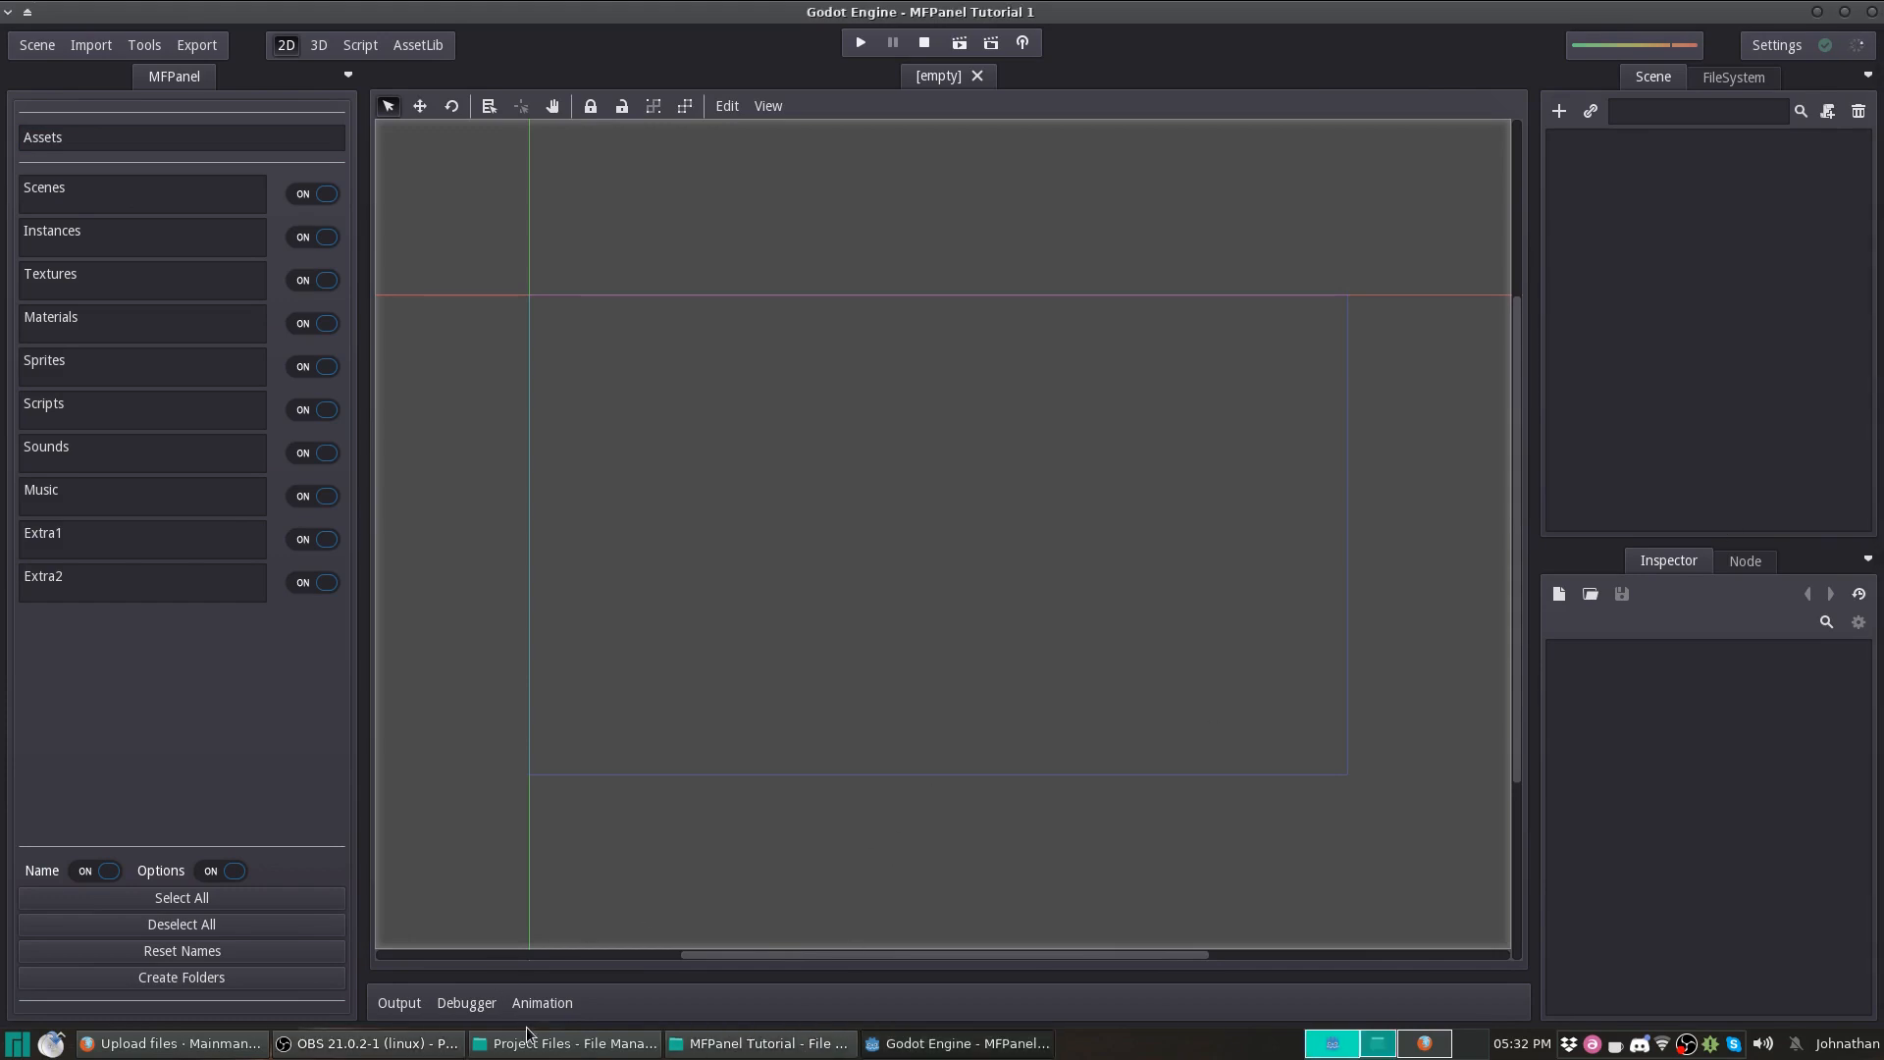
pyautogui.click(564, 1042)
pyautogui.moveTo(1085, 315)
pyautogui.mouseDown()
pyautogui.moveTo(1047, 300)
pyautogui.moveTo(1052, 316)
pyautogui.mouseUp()
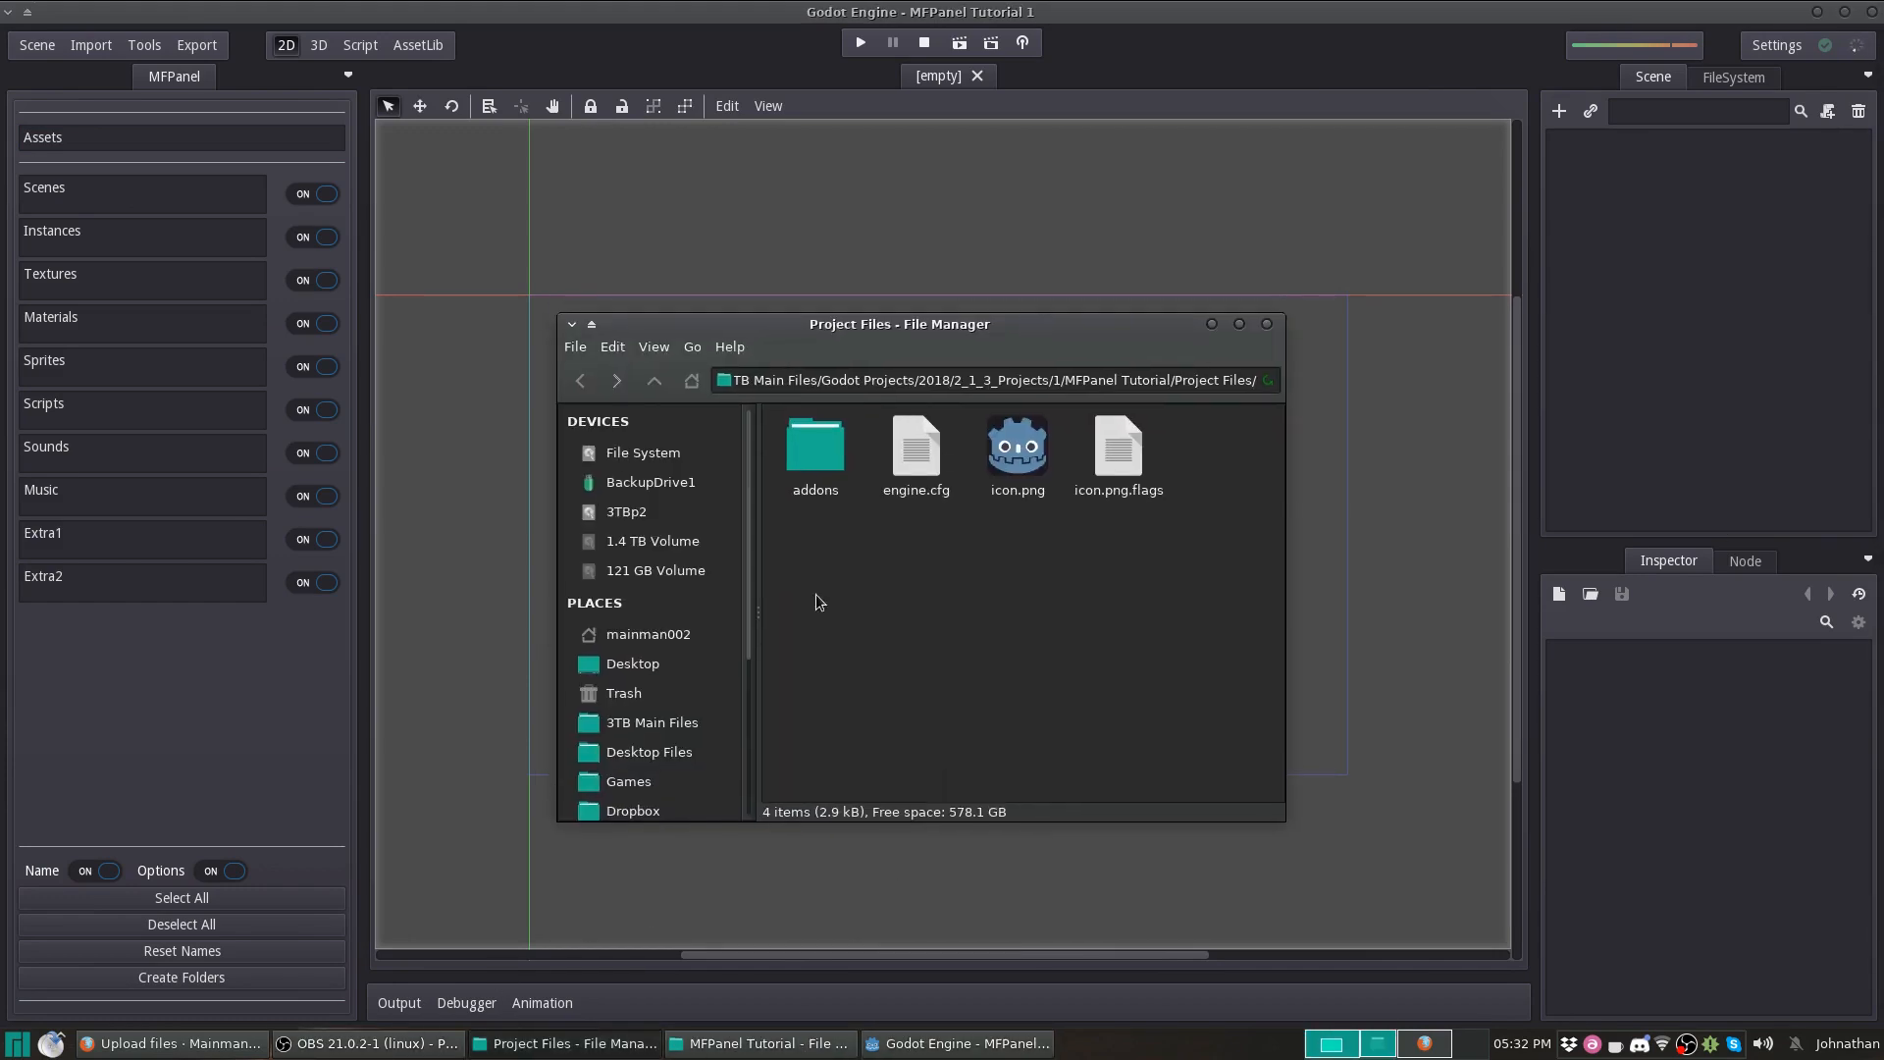
pyautogui.moveTo(822, 559); pyautogui.dragTo(1227, 625)
pyautogui.click(244, 844)
pyautogui.click(203, 927)
# Bring the Project Files window back over Godot and set it to stay always on top.
pyautogui.click(564, 1043)
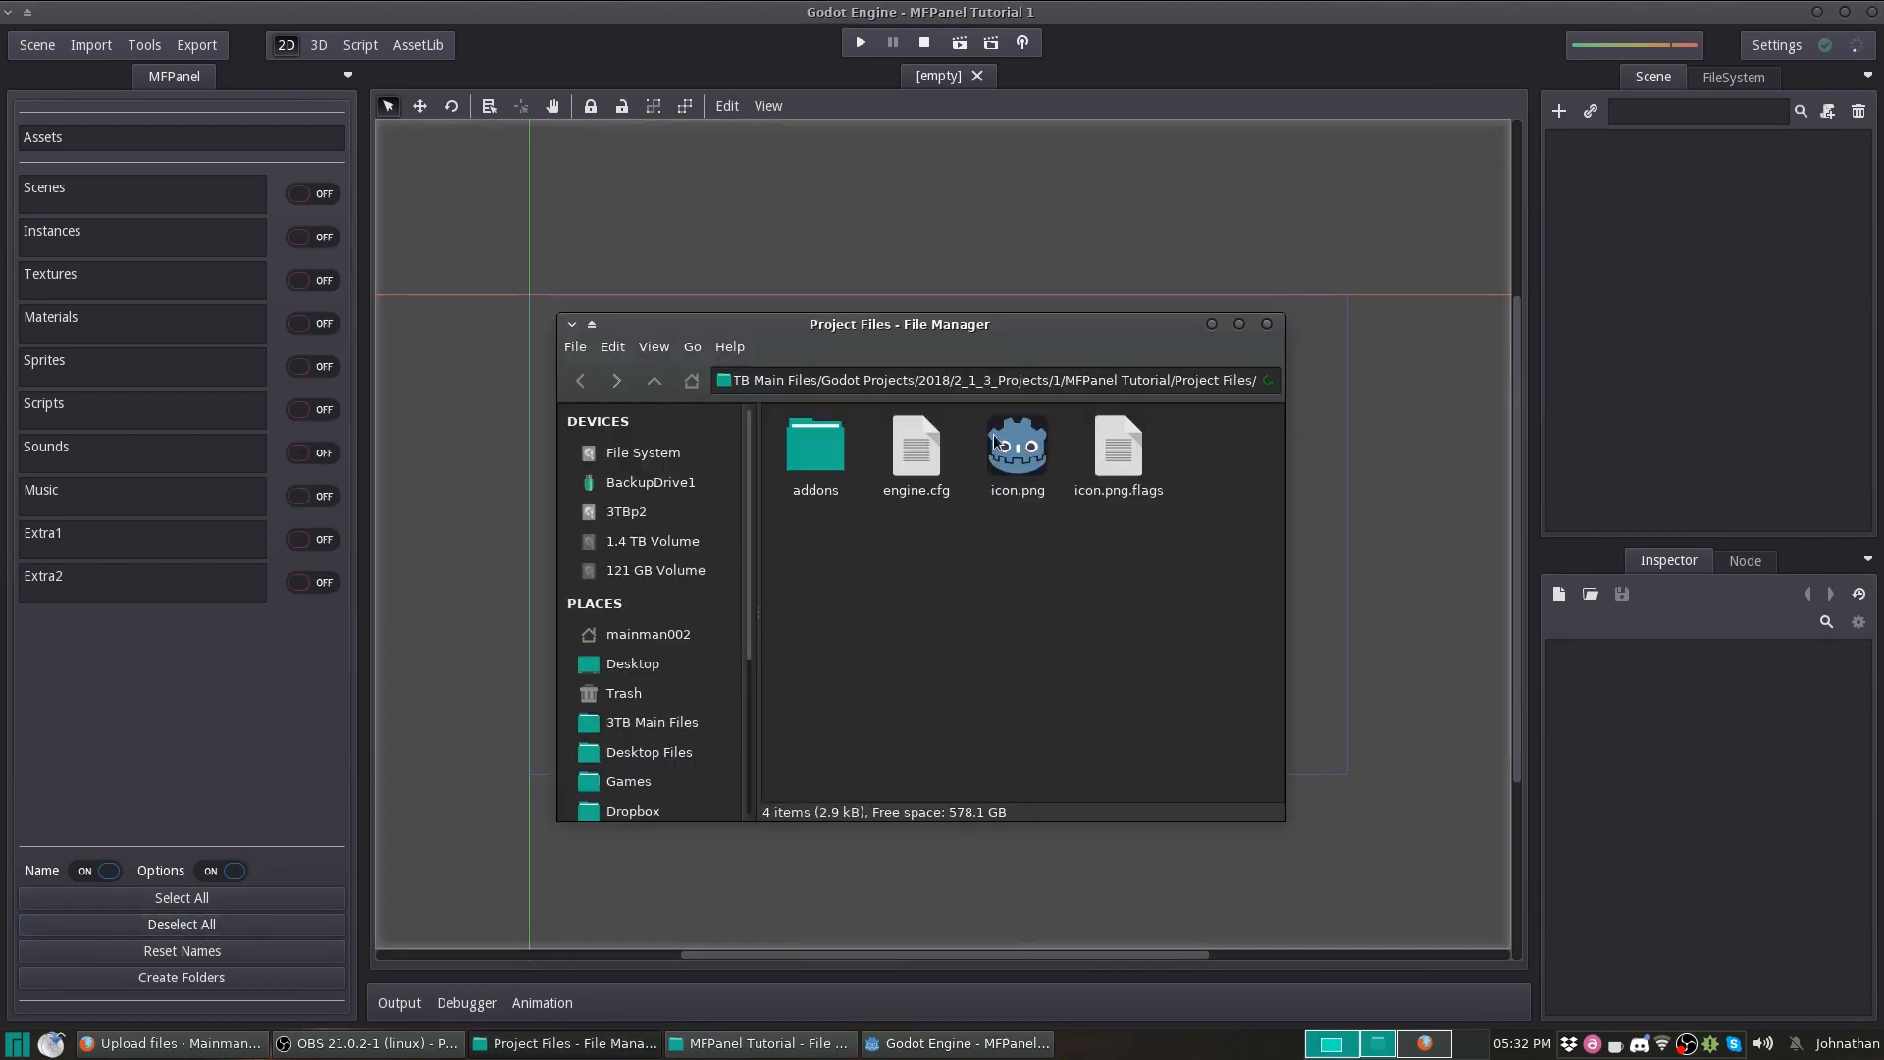
pyautogui.rightClick(981, 325)
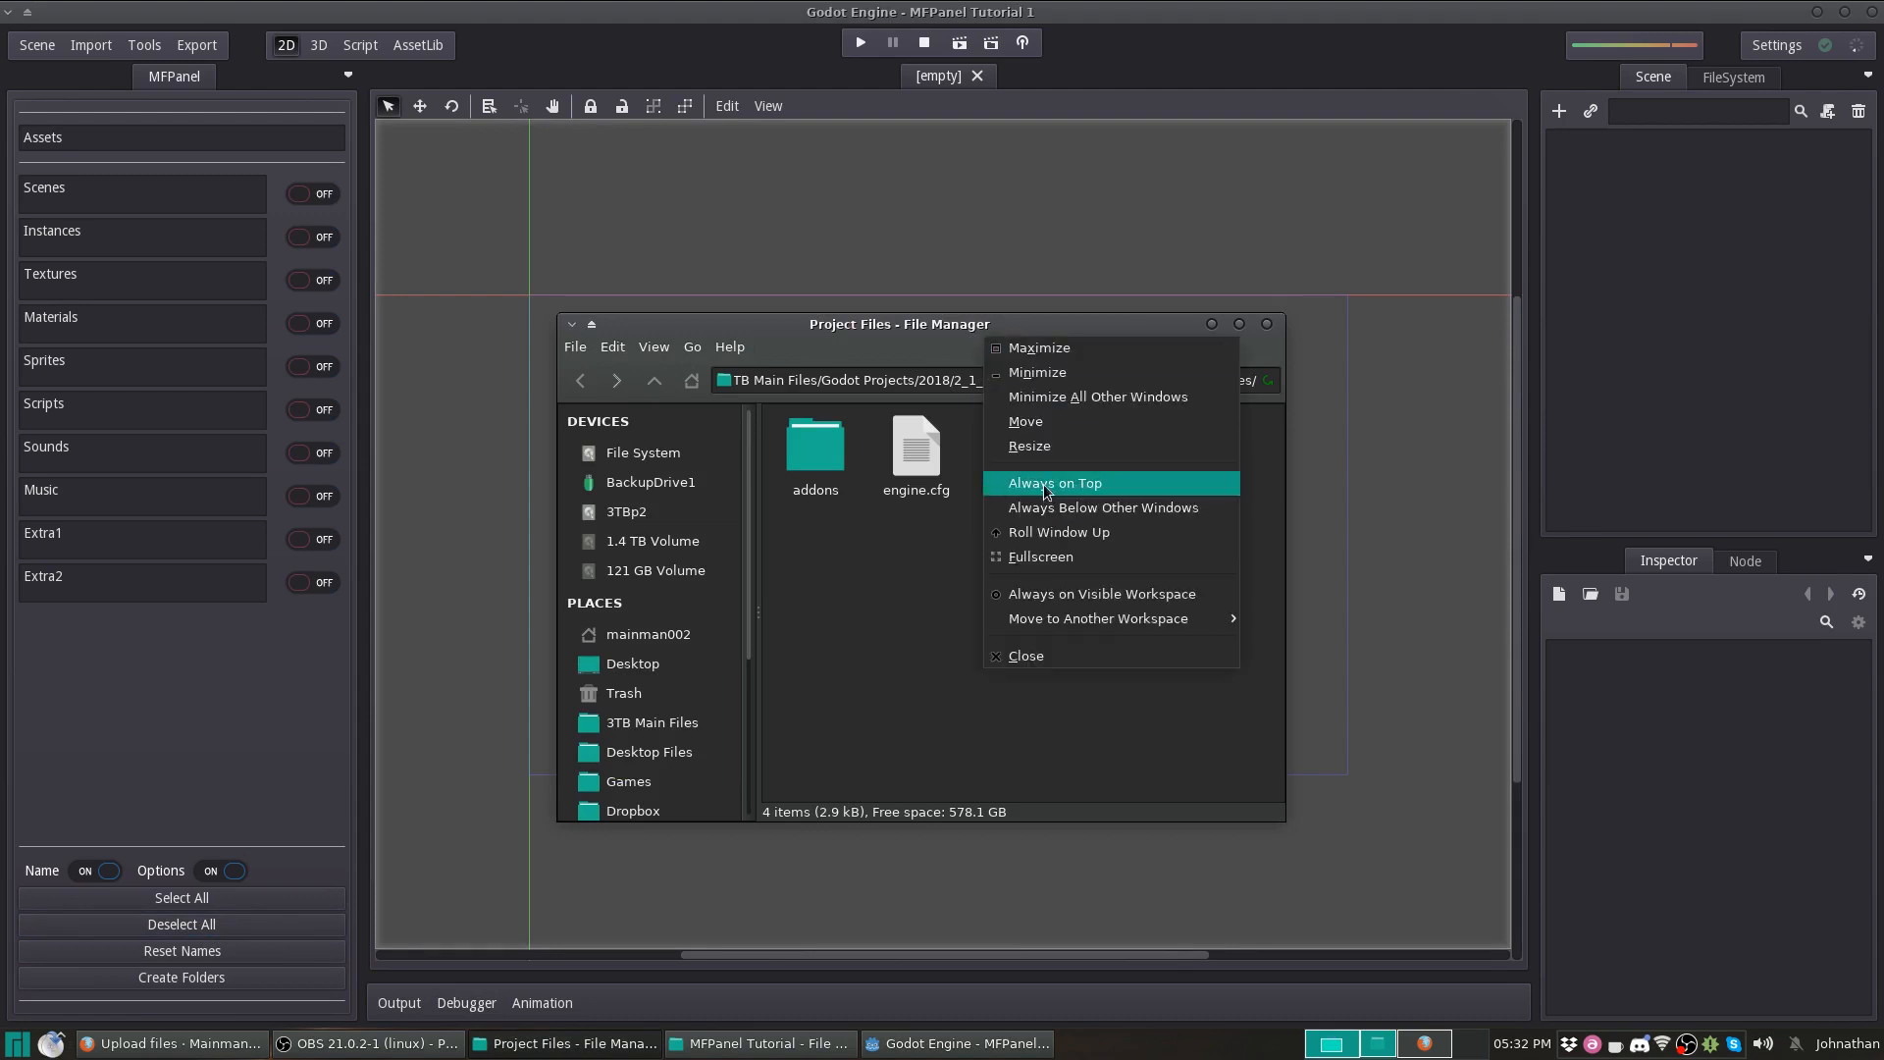
pyautogui.click(1044, 485)
pyautogui.click(237, 730)
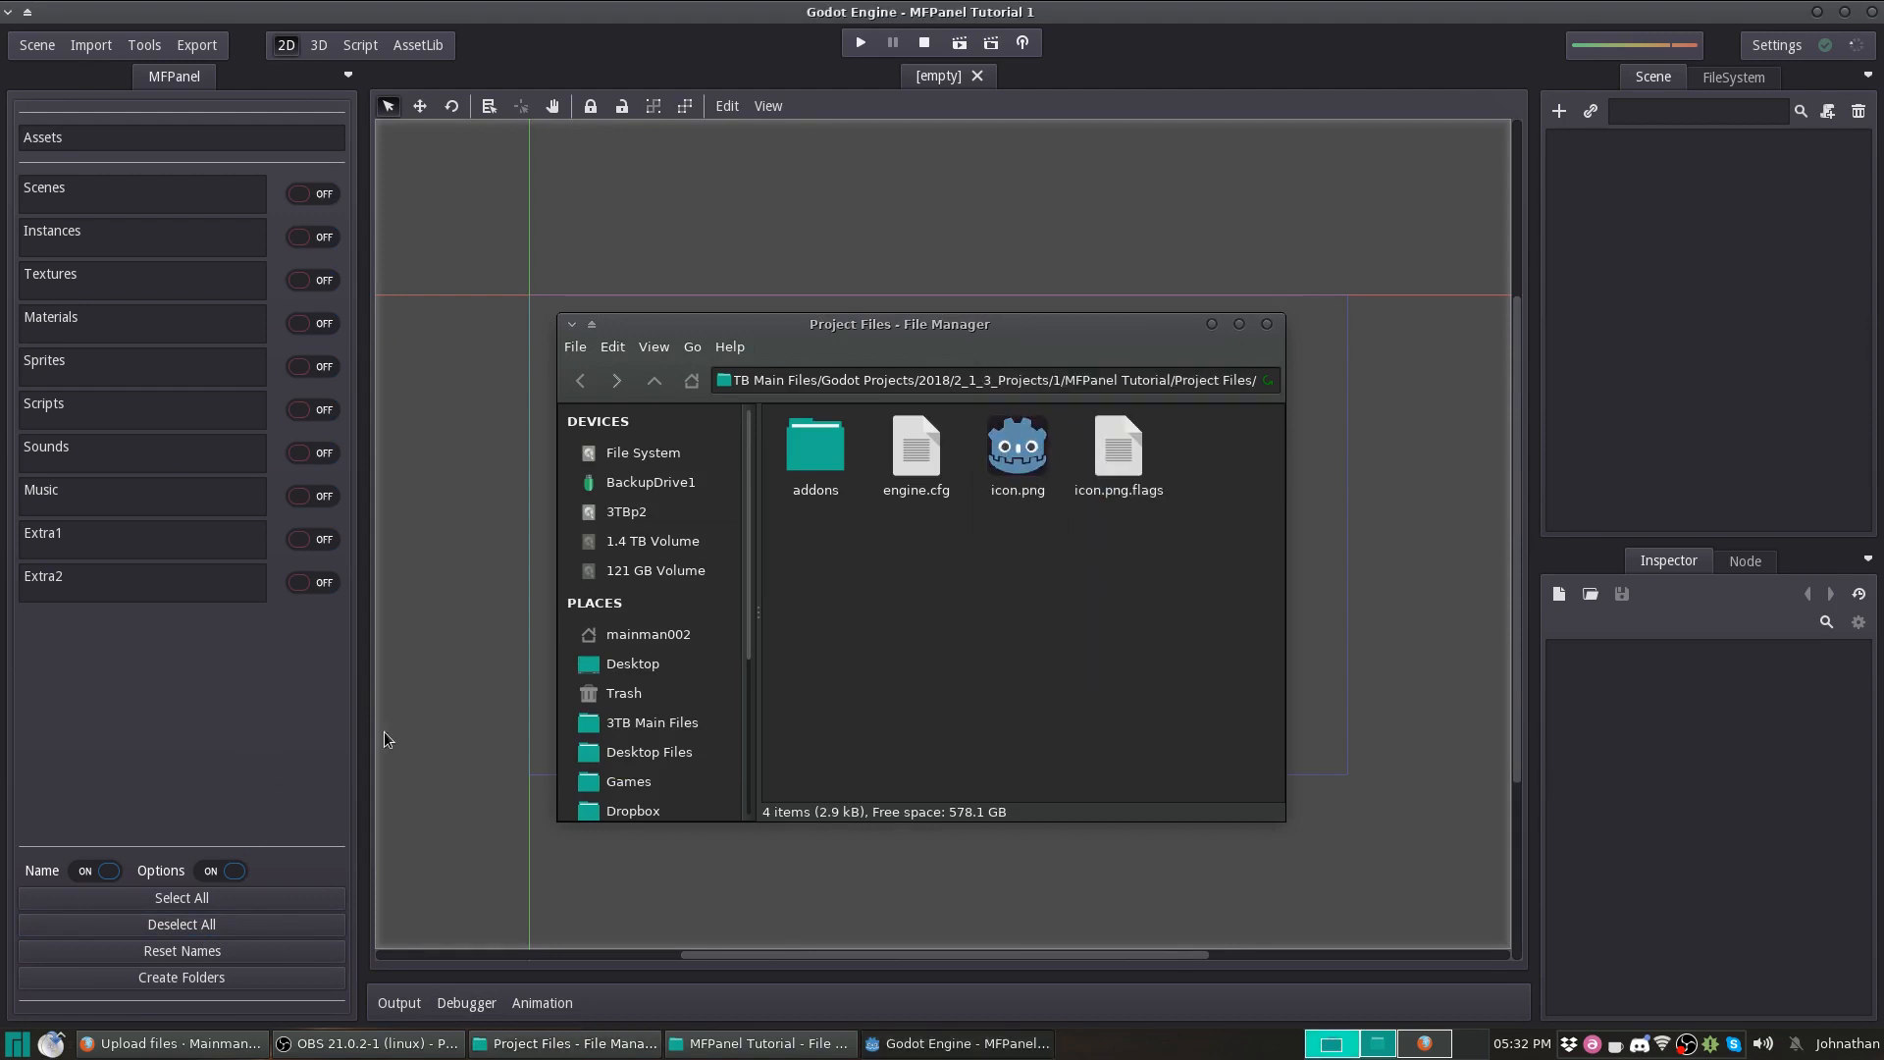
# Create an Assets folder with only the Scenes subfolder enabled and inspect it in the file manager.
pyautogui.click(310, 194)
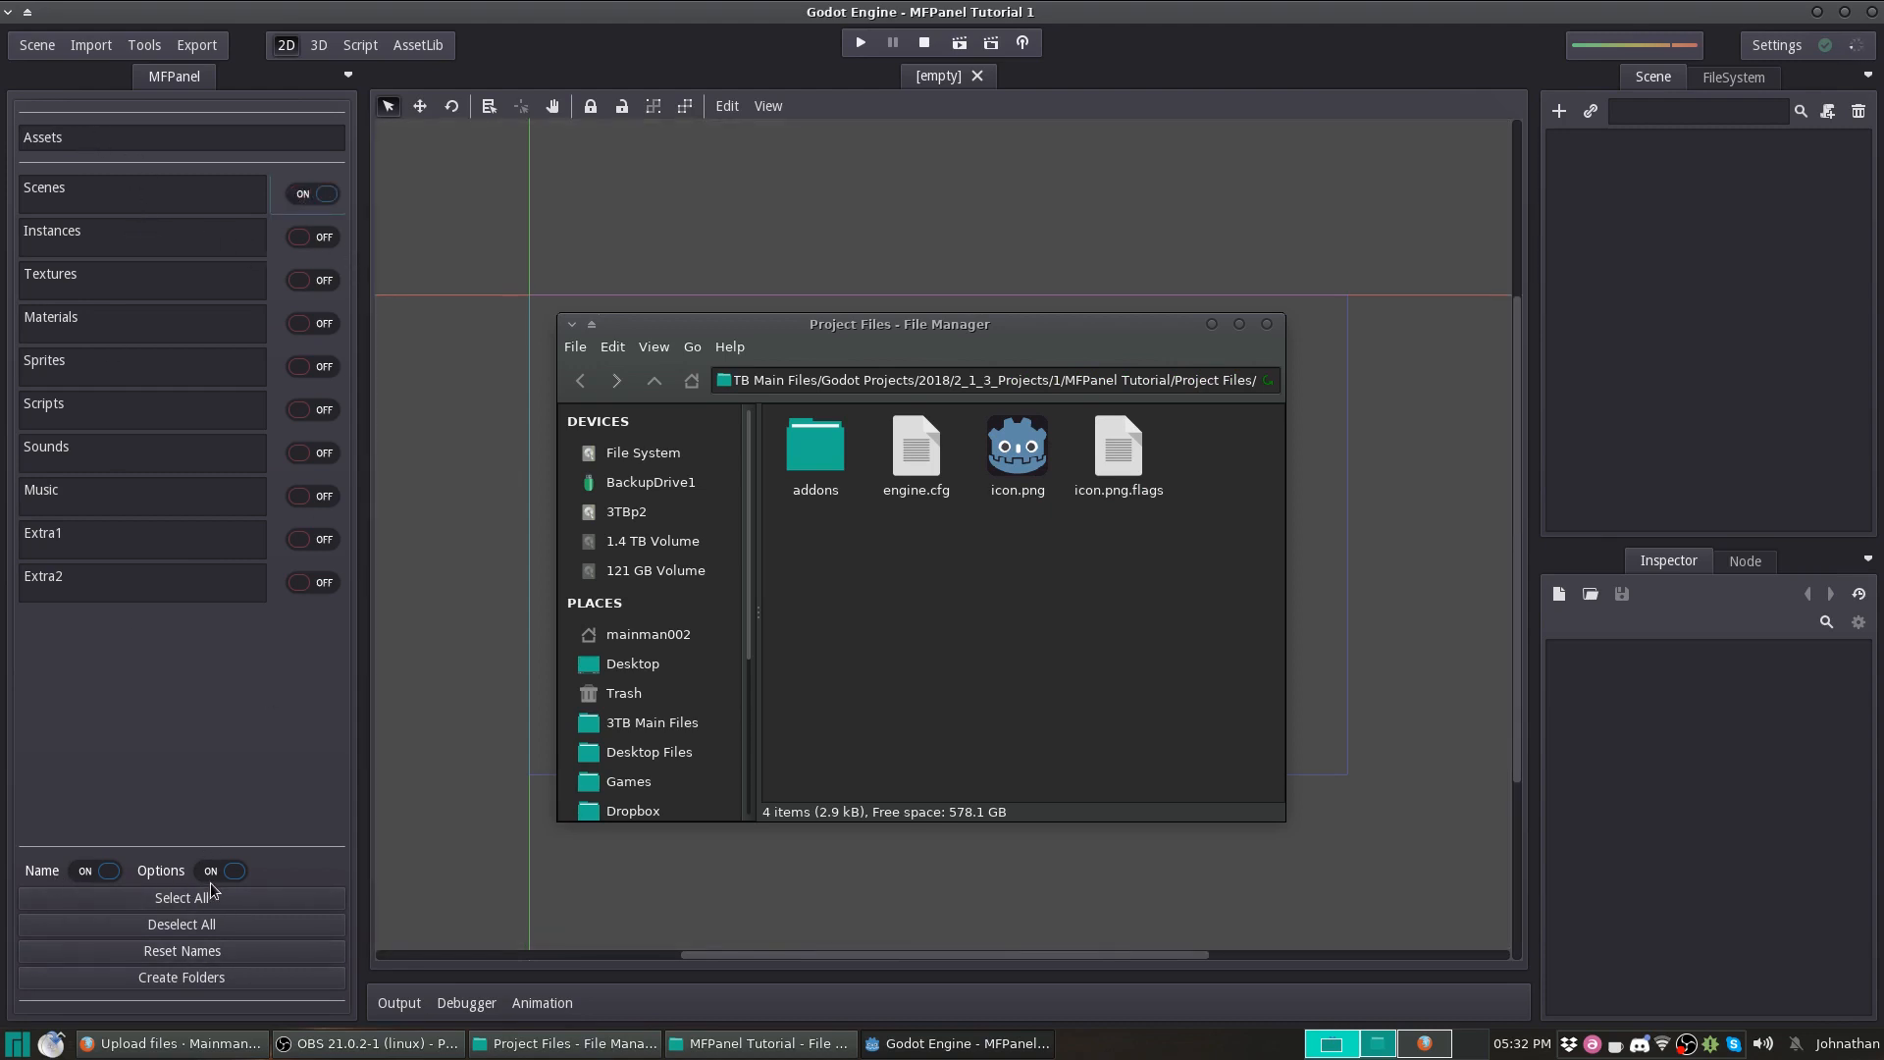
pyautogui.click(182, 977)
pyautogui.moveTo(866, 580); pyautogui.dragTo(948, 620)
pyautogui.doubleClick(922, 451)
pyautogui.doubleClick(801, 450)
pyautogui.click(653, 381)
pyautogui.click(652, 382)
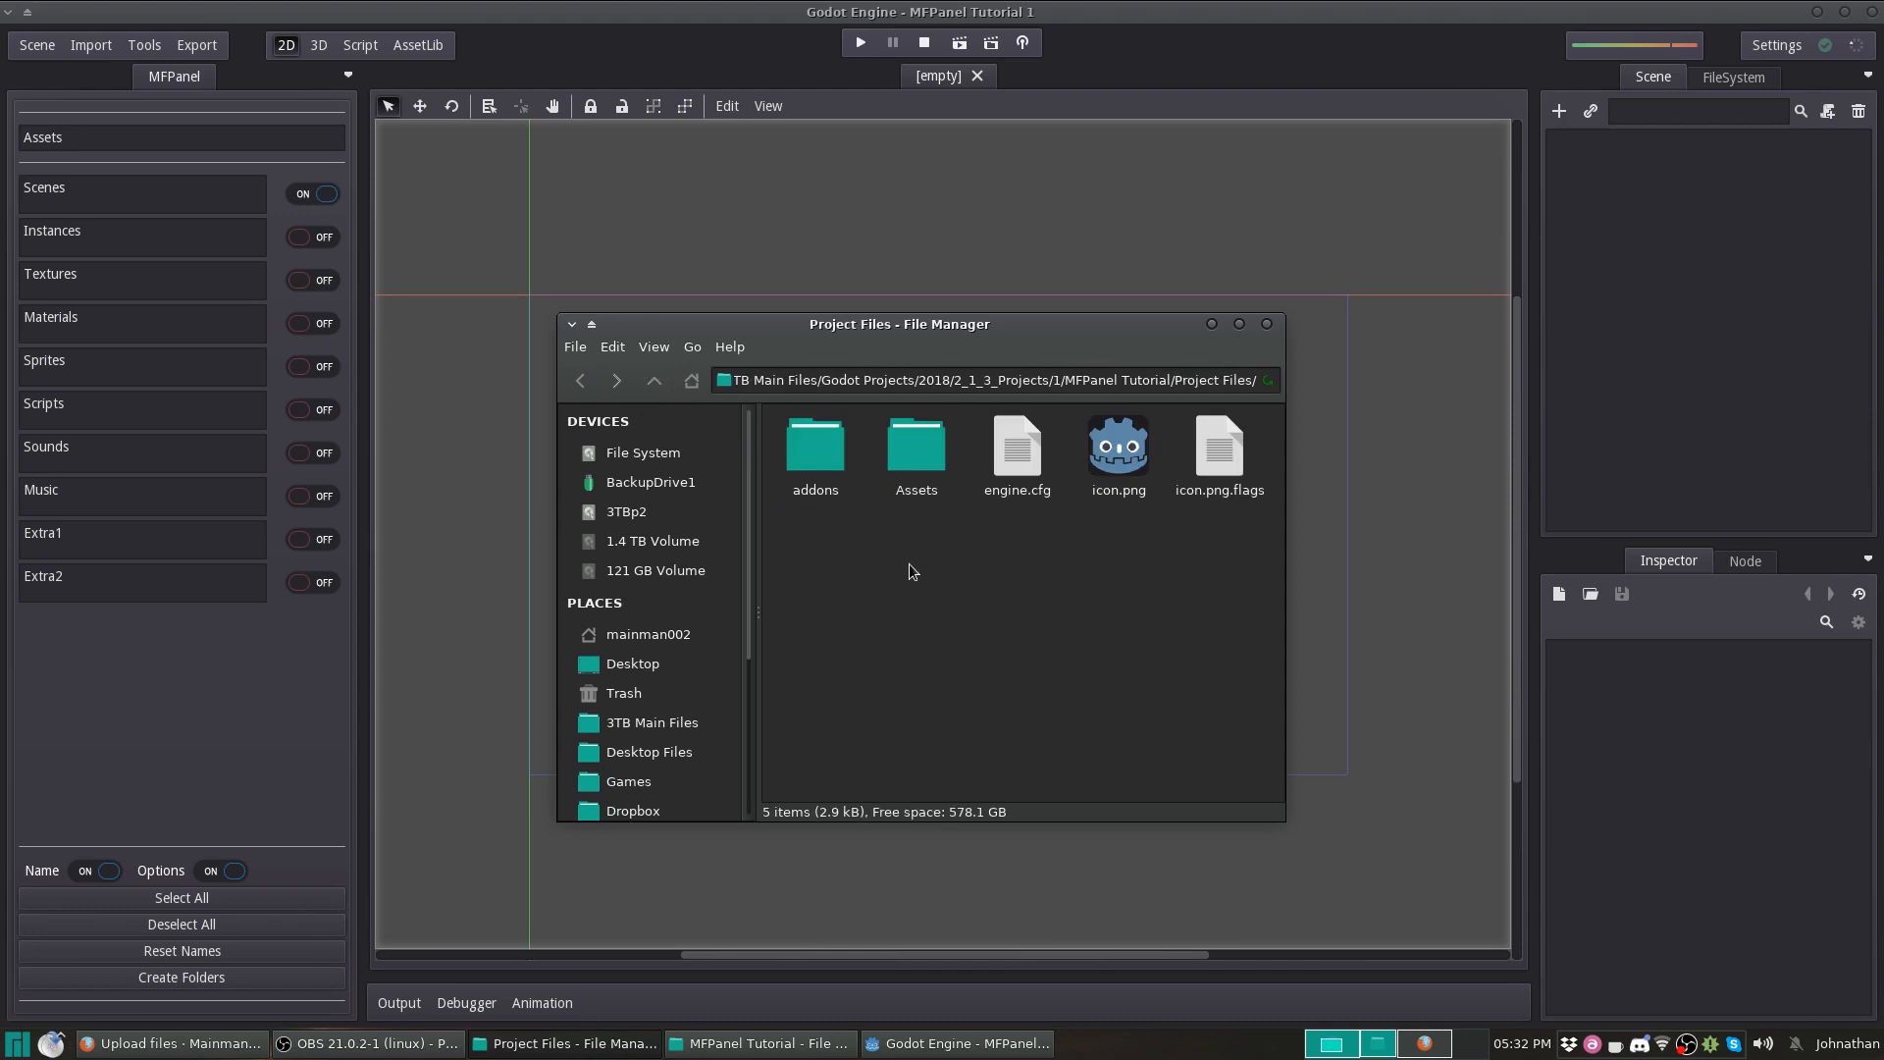
# Change the main folder name to Document, create its folders and inspect the new Document folder.
pyautogui.doubleClick(101, 138)
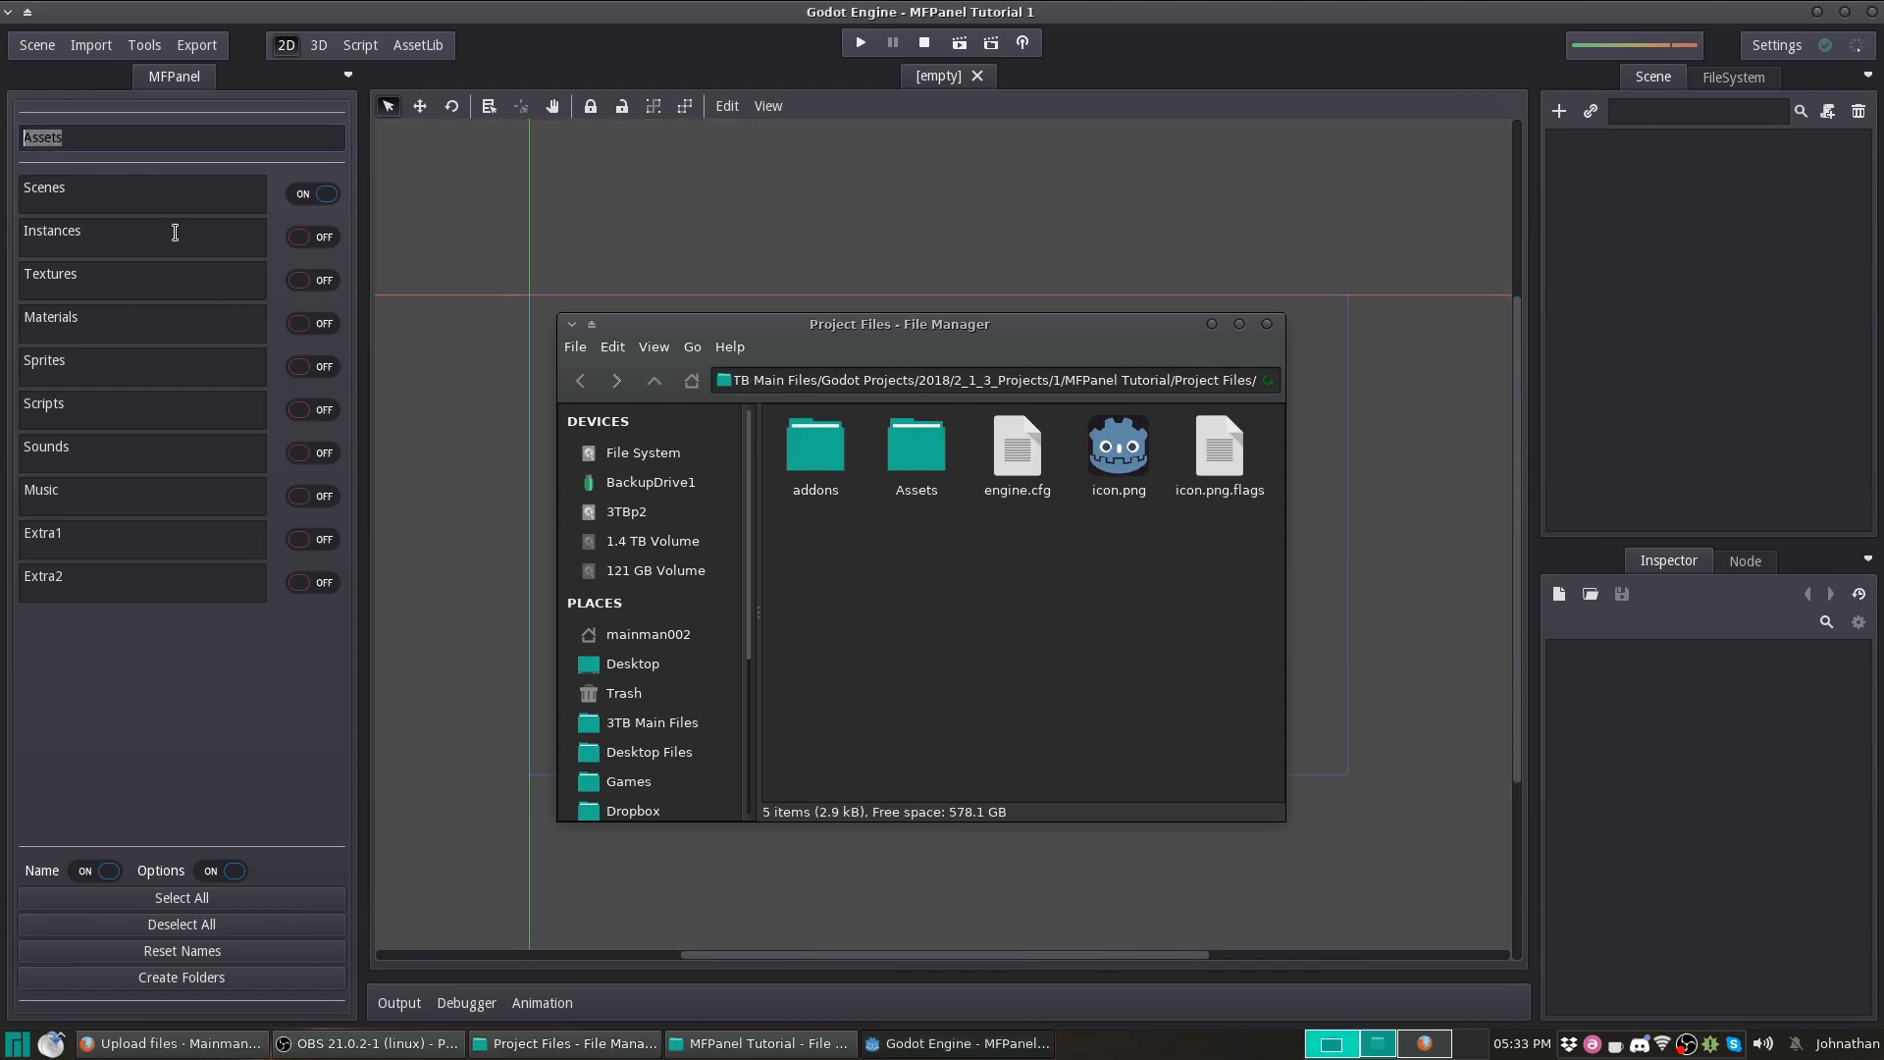
pyautogui.write('Do')
pyautogui.click(182, 977)
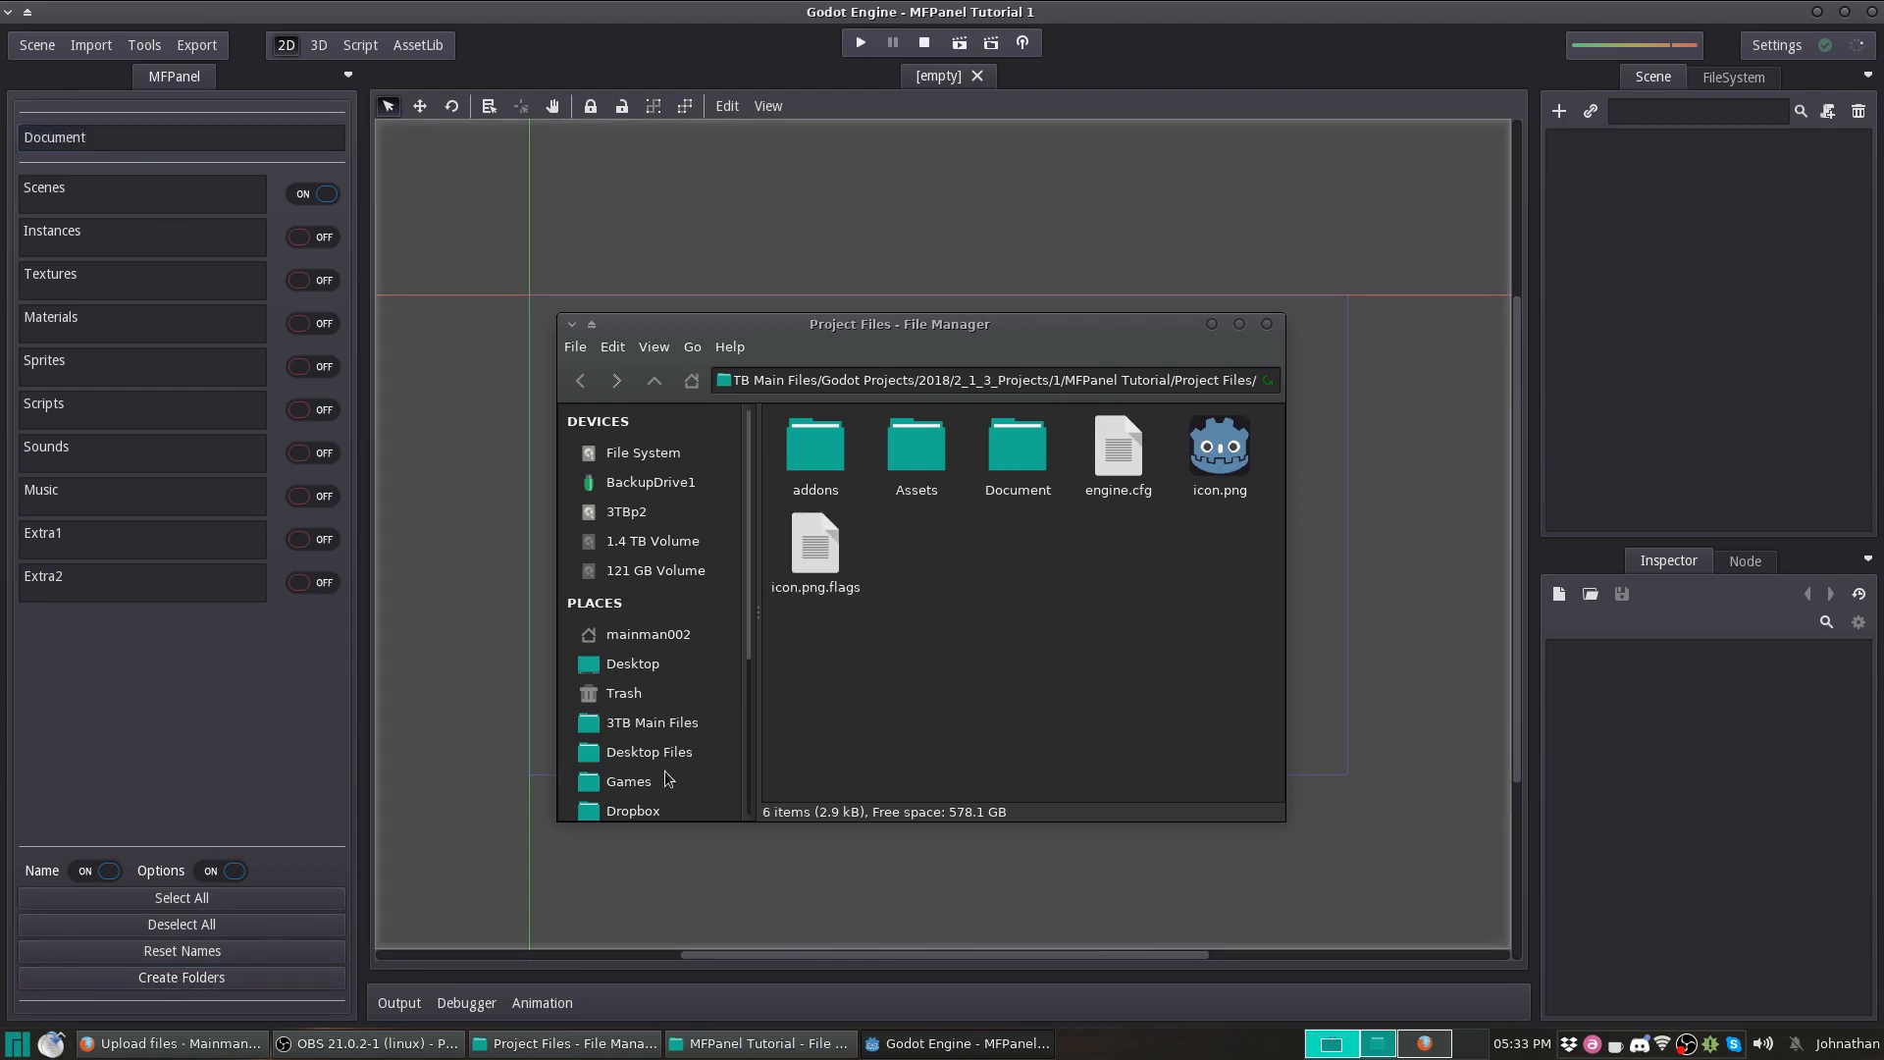
pyautogui.doubleClick(983, 465)
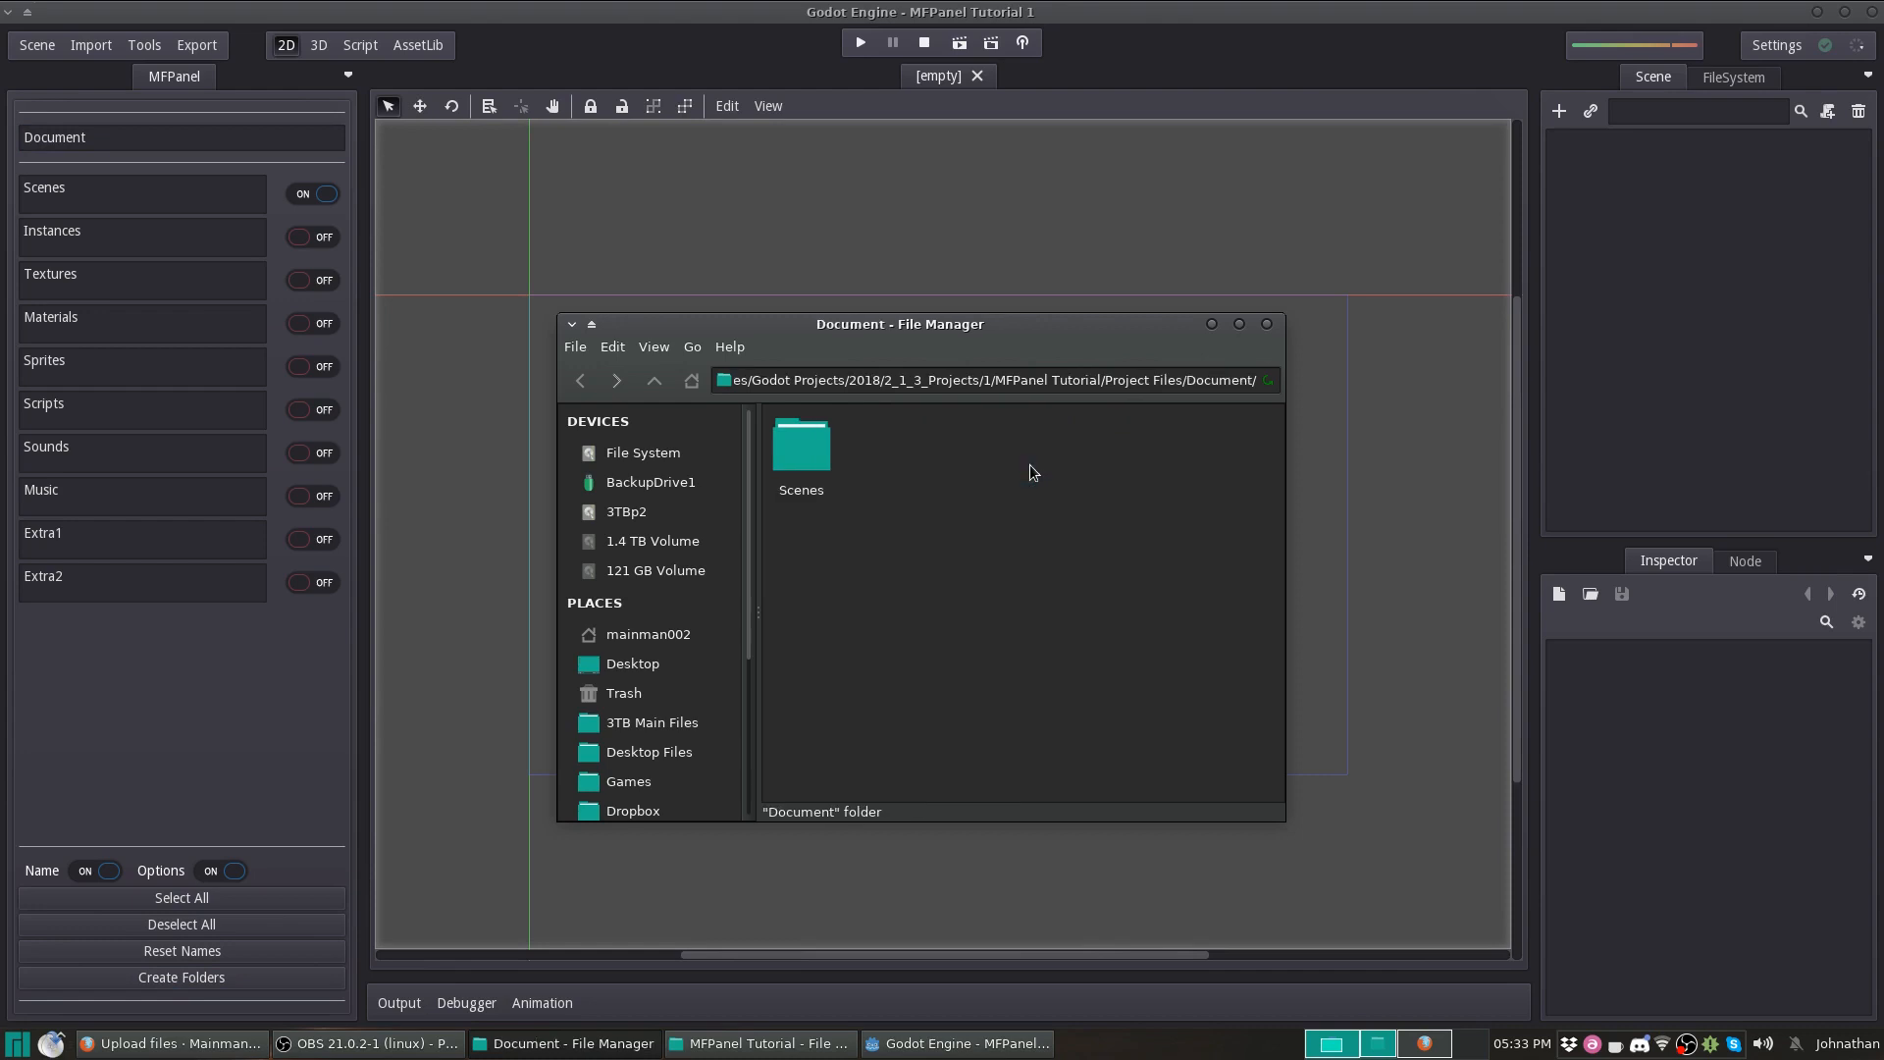
pyautogui.click(652, 381)
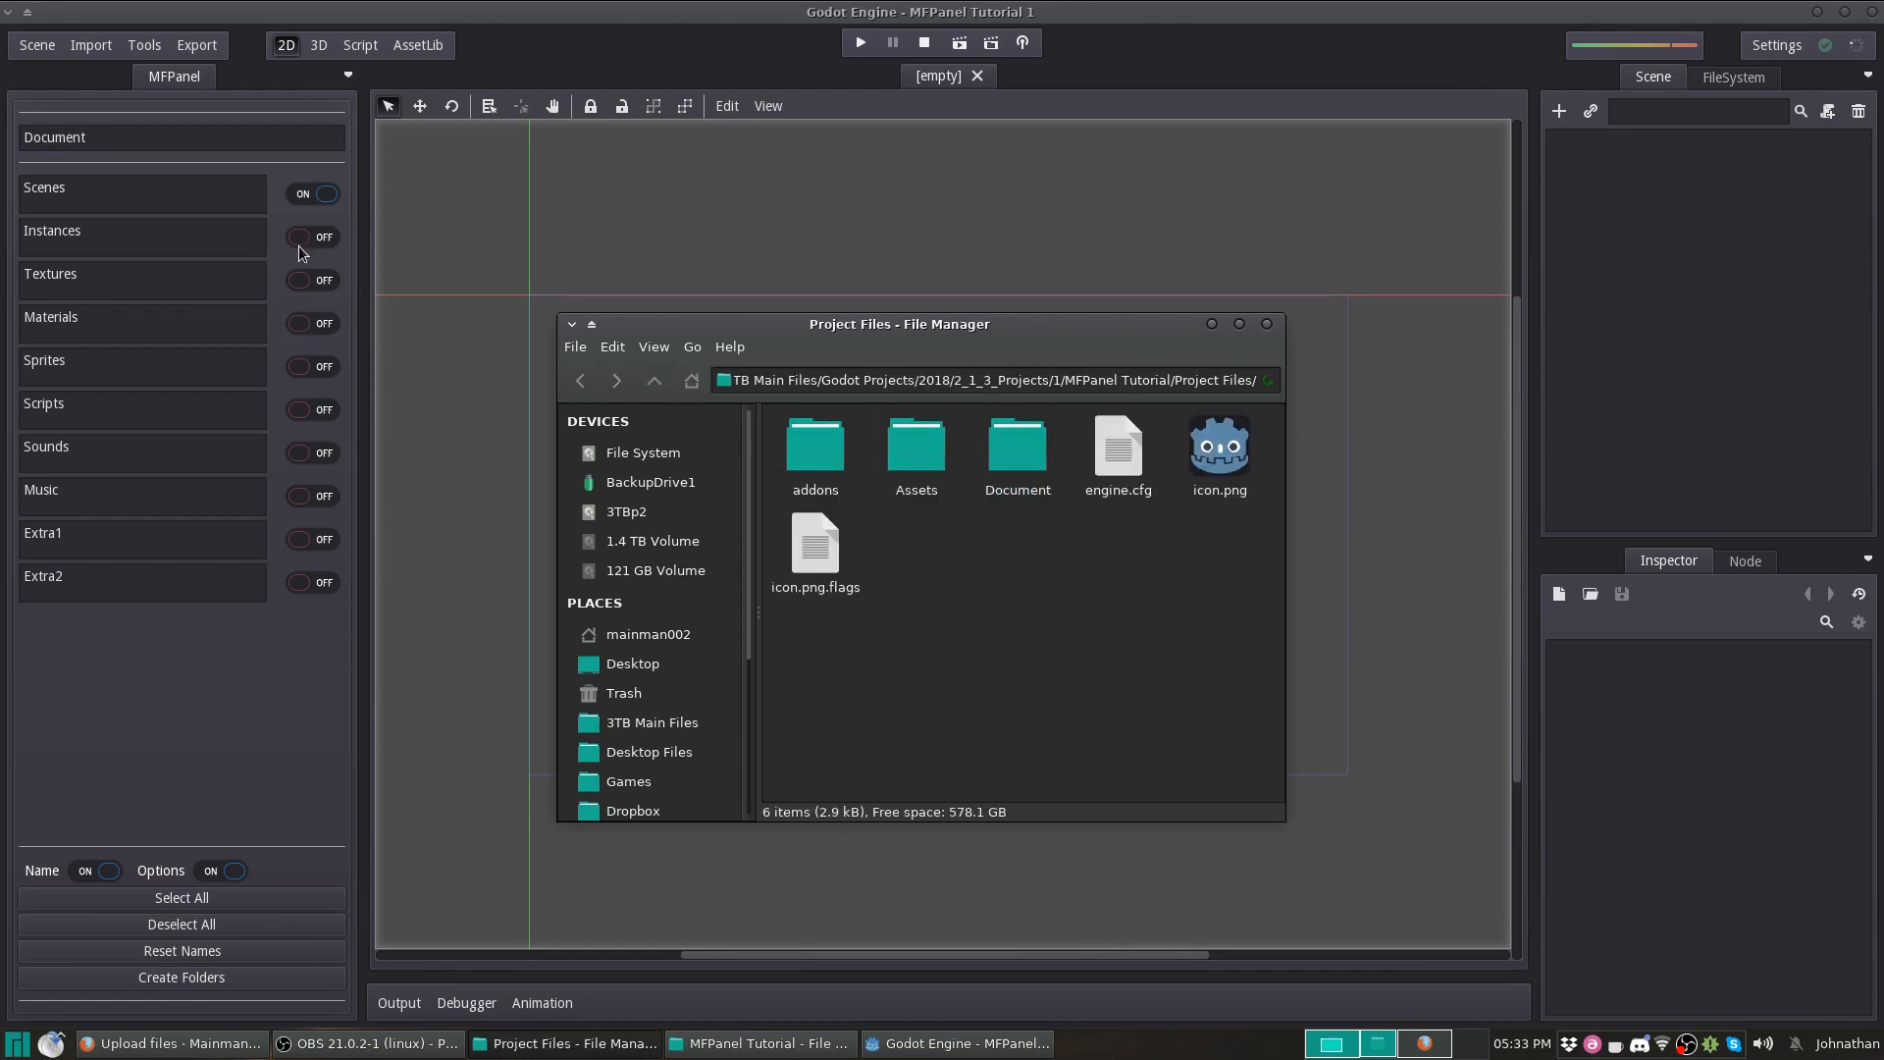
# Turn off the Scenes subfolder, create a main folder named Test and inspect it in the file manager.
pyautogui.click(319, 194)
pyautogui.doubleClick(130, 138)
pyautogui.write('Test')
pyautogui.click(182, 977)
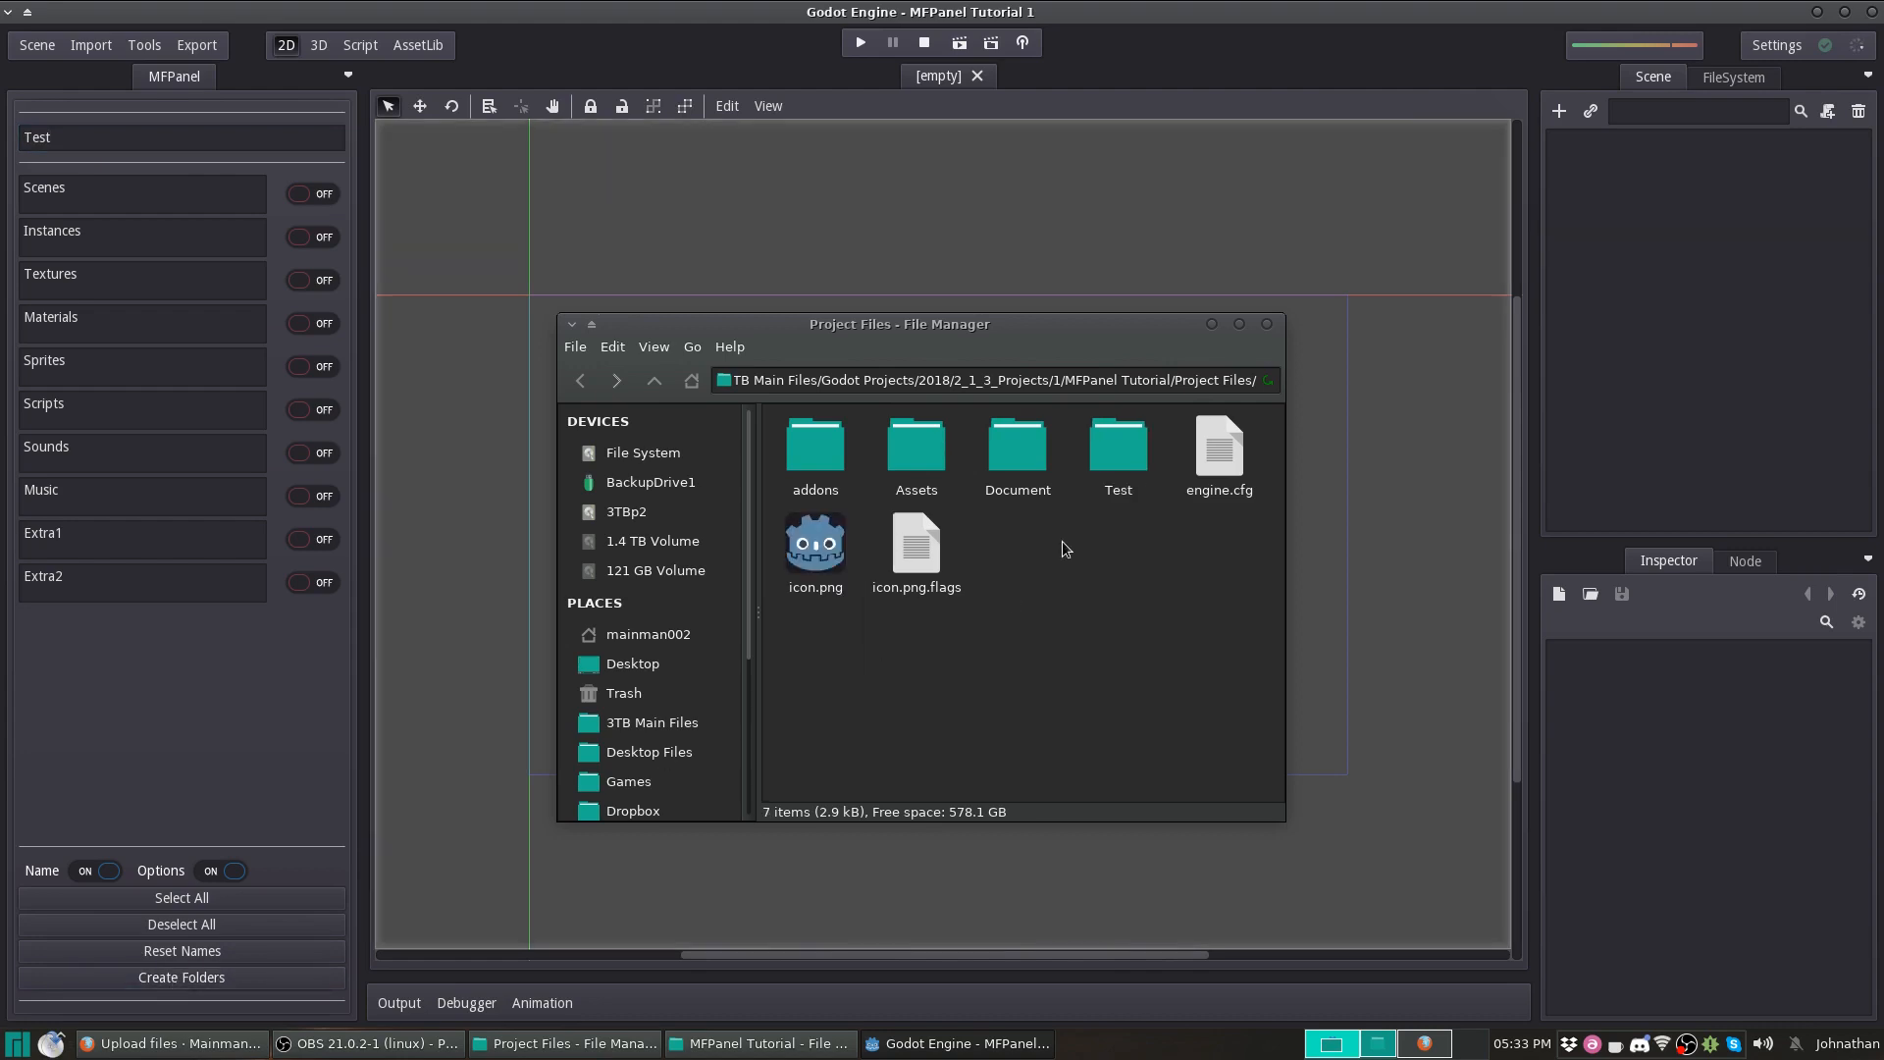
pyautogui.doubleClick(1124, 475)
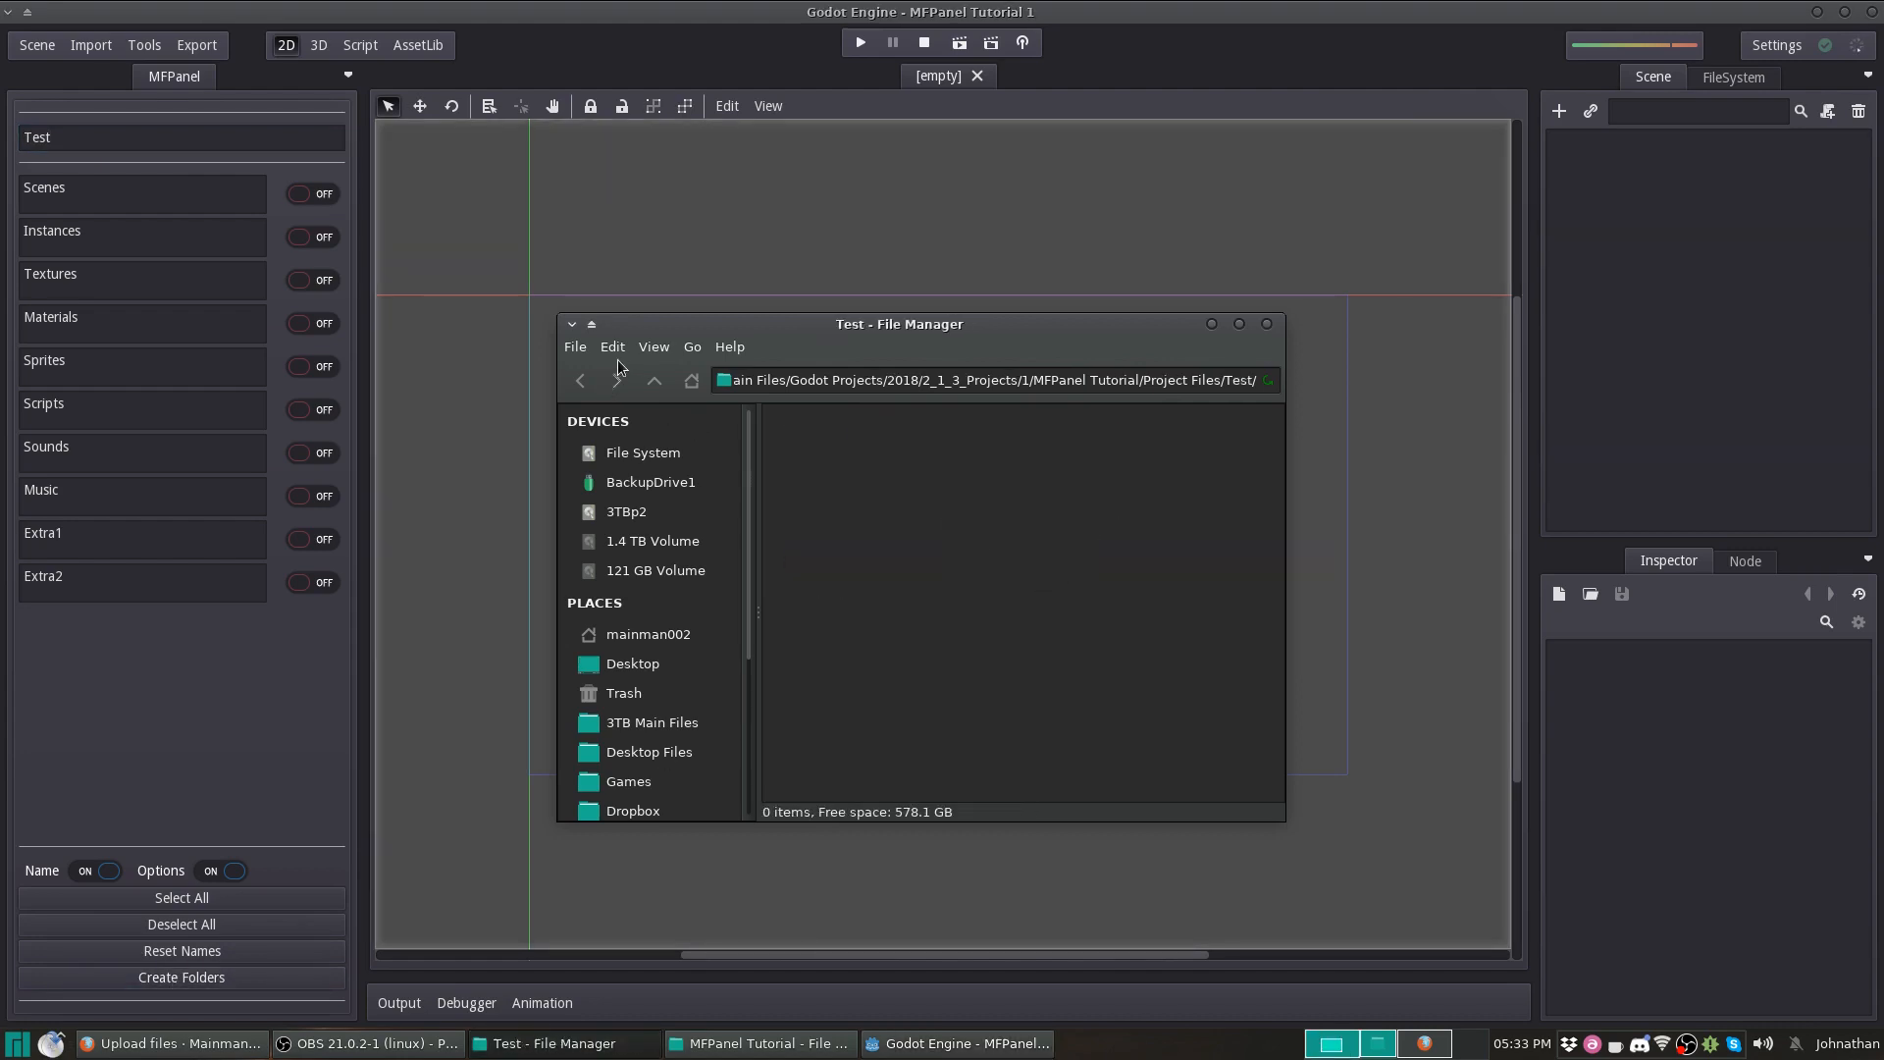
pyautogui.click(654, 379)
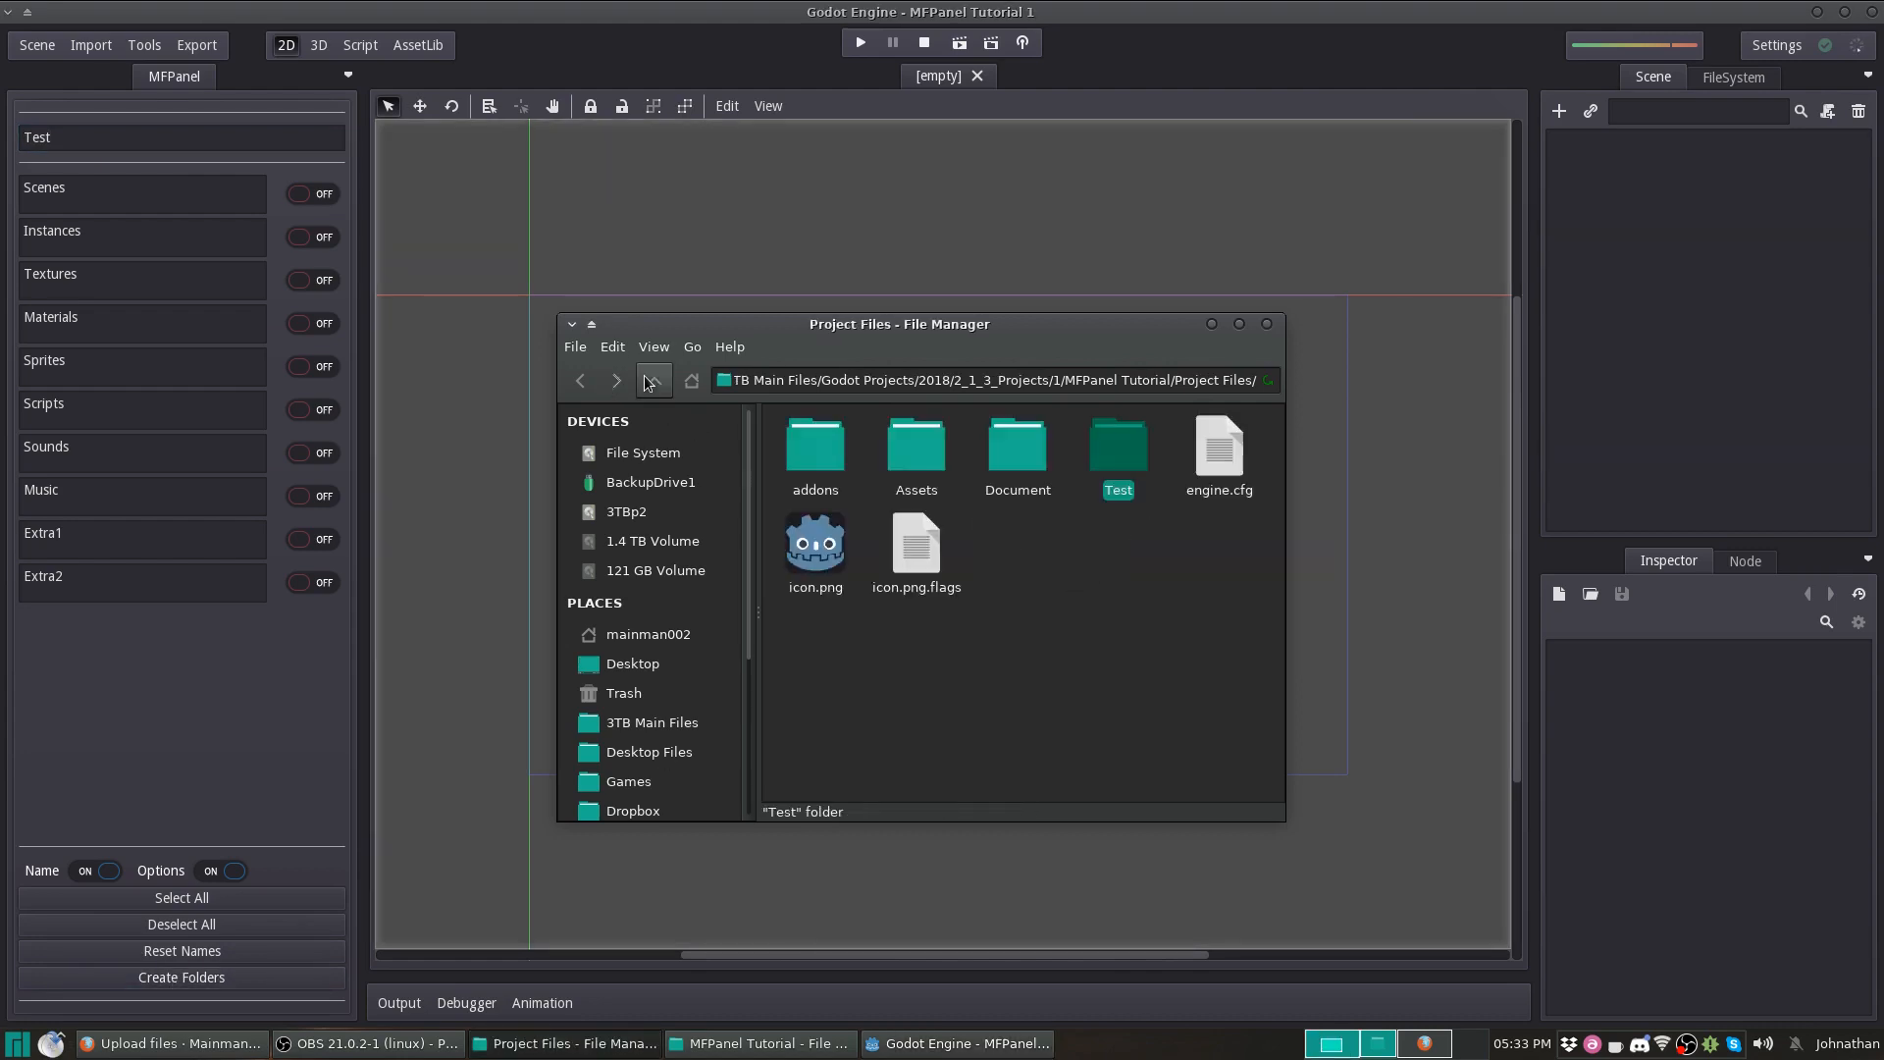
# Permanently delete the Assets, Document and Test folders from Project Files.
pyautogui.keyDown('shift'); pyautogui.click(1096, 459); pyautogui.keyUp('shift')
pyautogui.rightClick(1099, 461)
pyautogui.click(1158, 650)
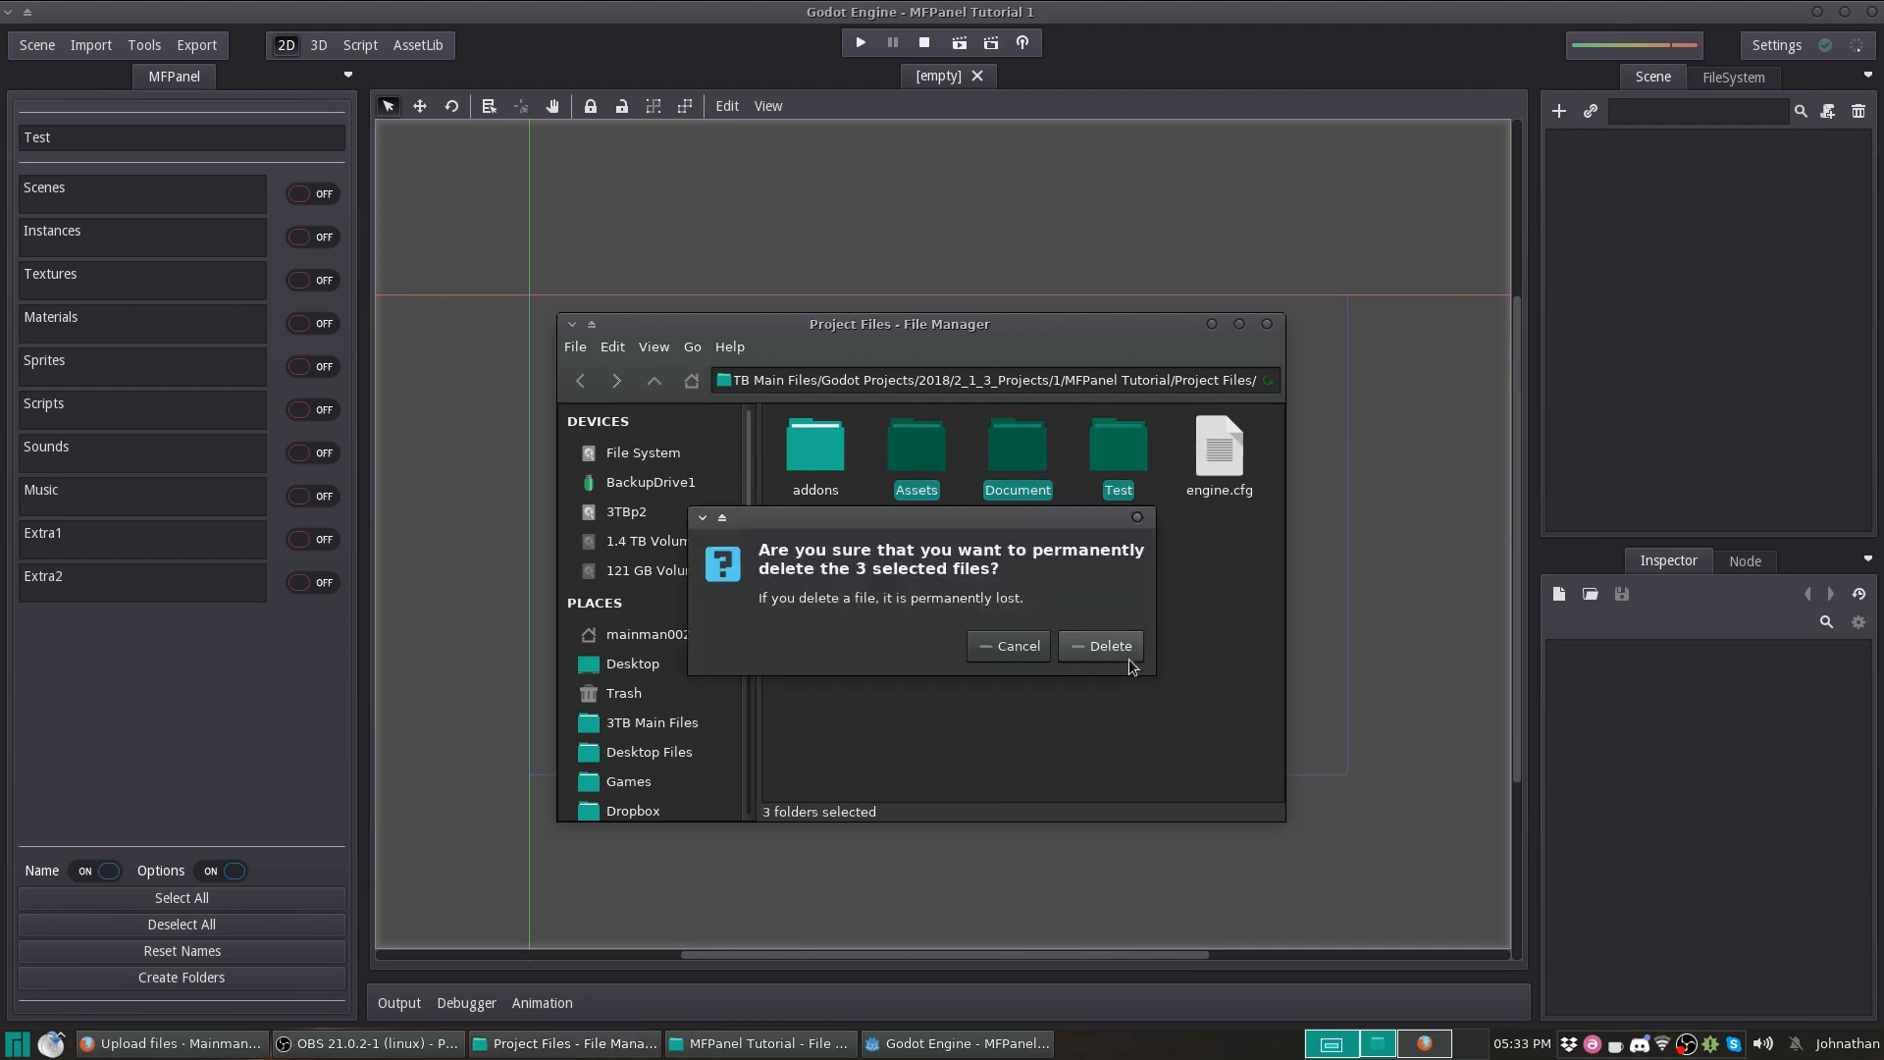
pyautogui.click(1104, 646)
# Reset the MFPanel names and create the Assets folder with every subfolder except Extra1 and Extra2.
pyautogui.click(262, 726)
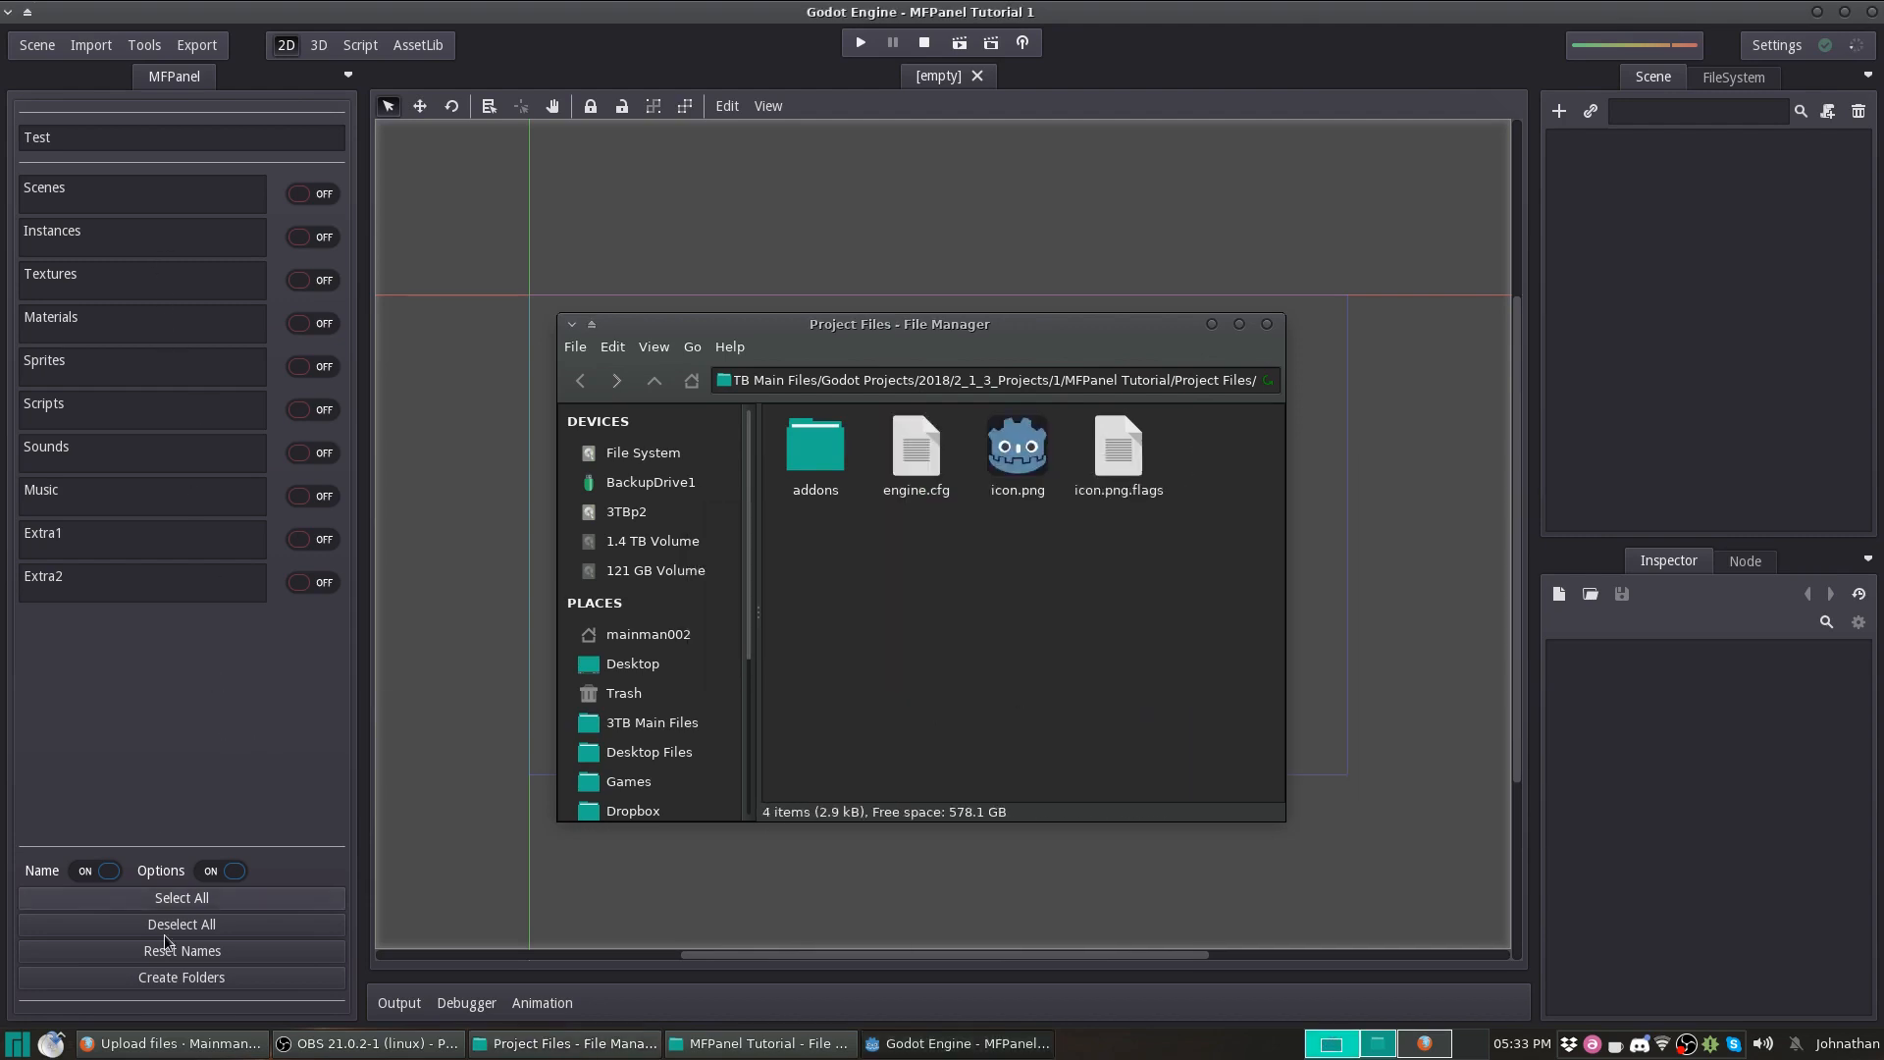
pyautogui.click(187, 951)
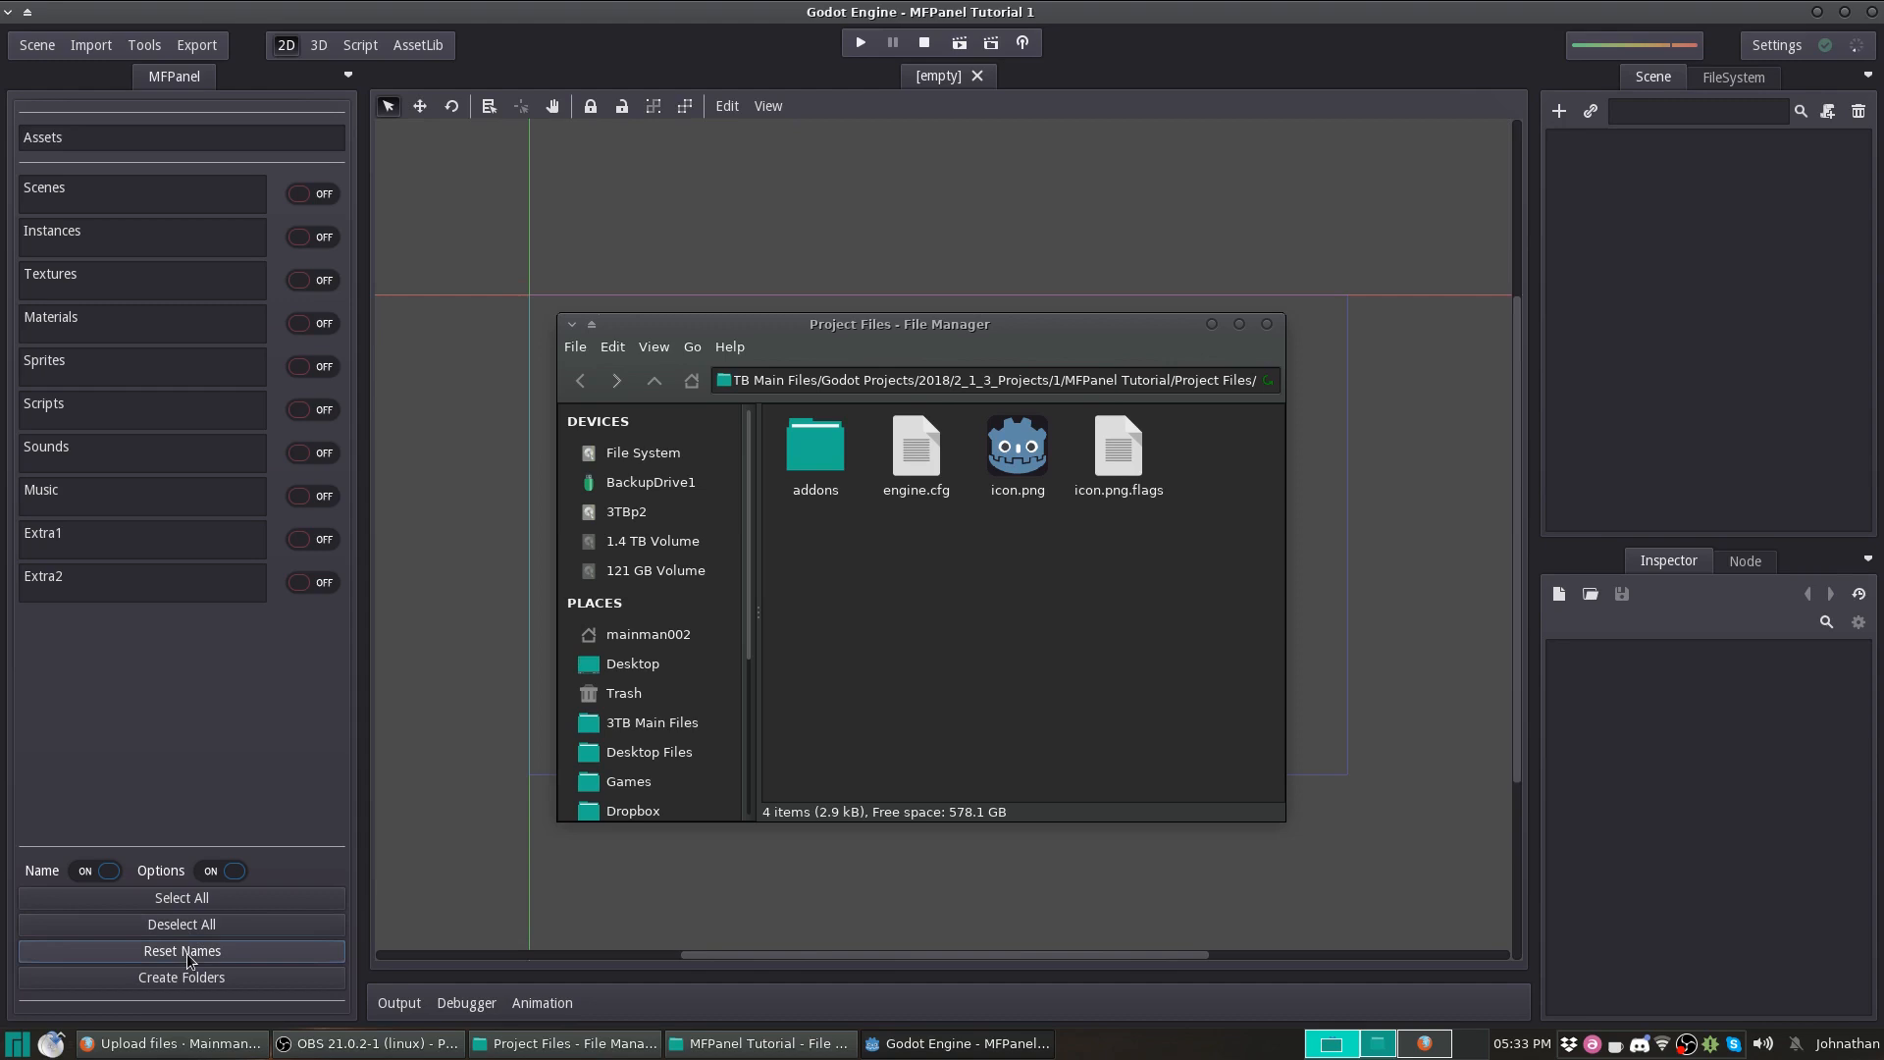
pyautogui.click(201, 899)
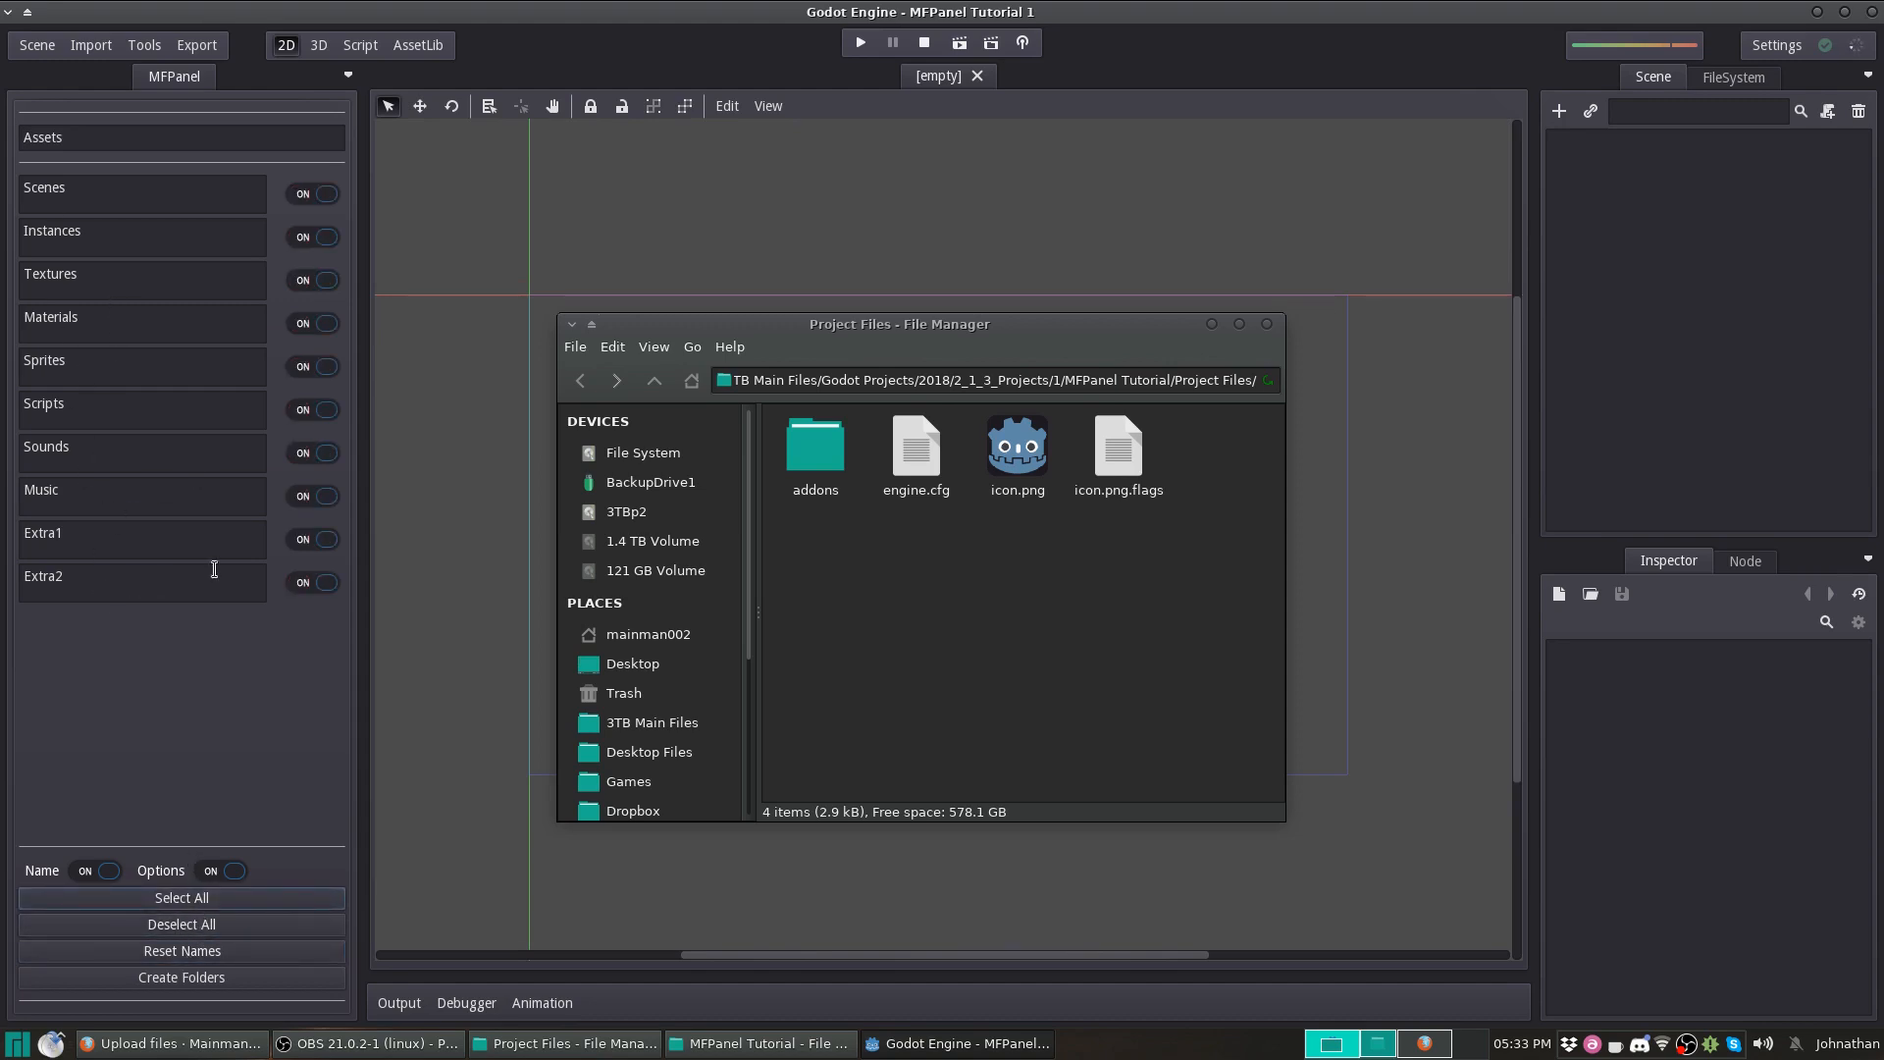
pyautogui.click(303, 541)
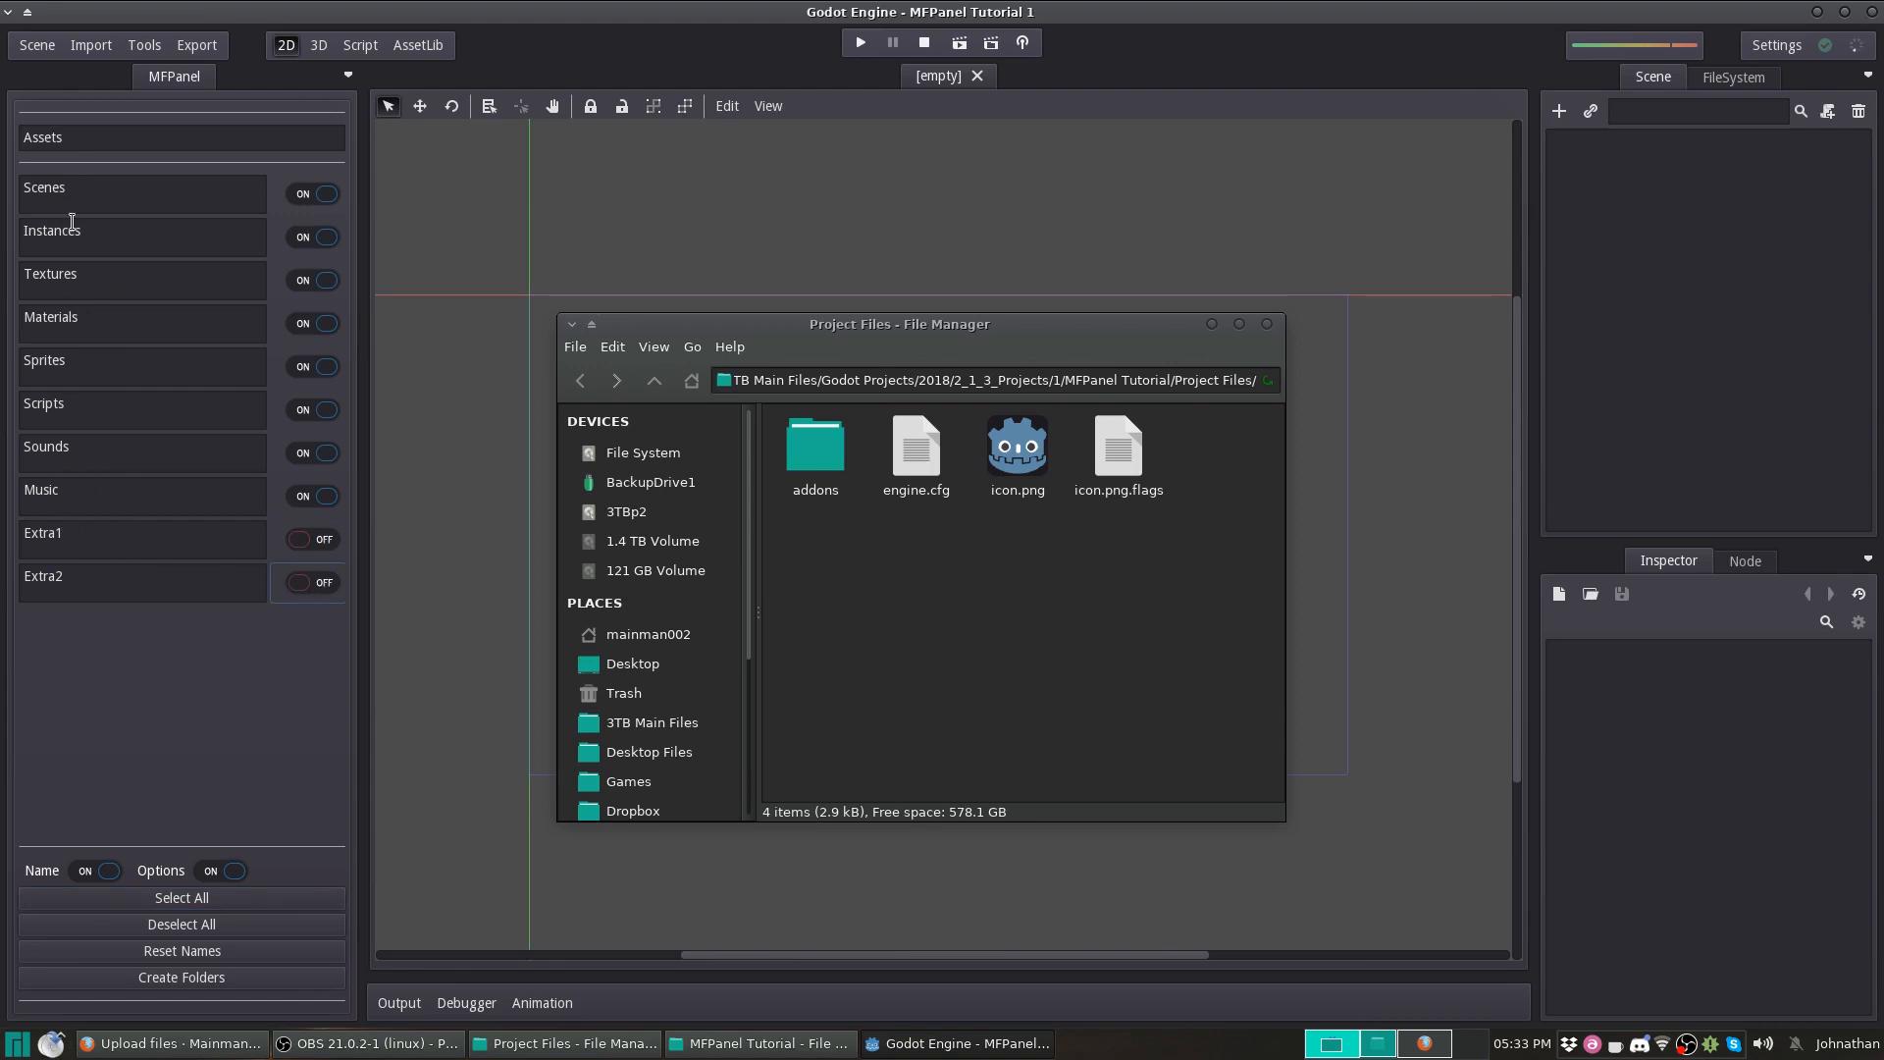
pyautogui.click(184, 977)
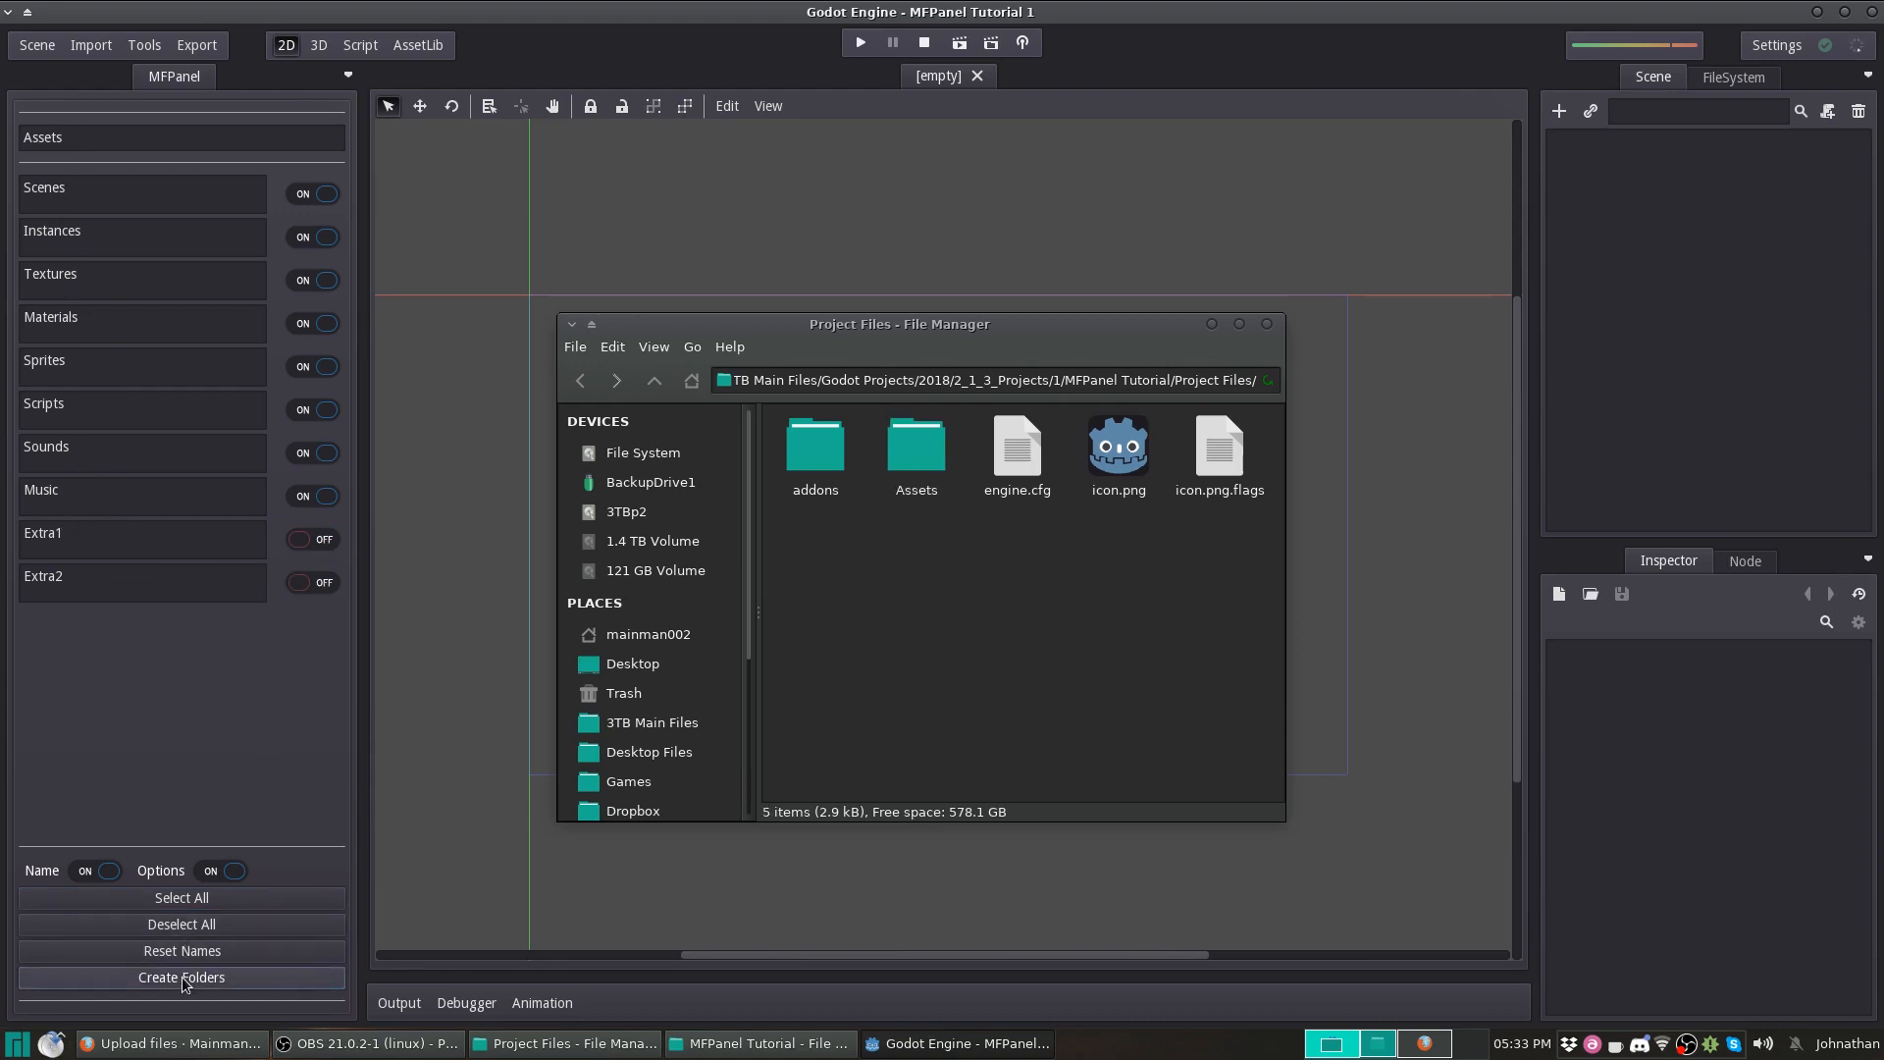
# Inspect the created Assets folder in the file manager and open its Materials subfolder.
pyautogui.doubleClick(916, 446)
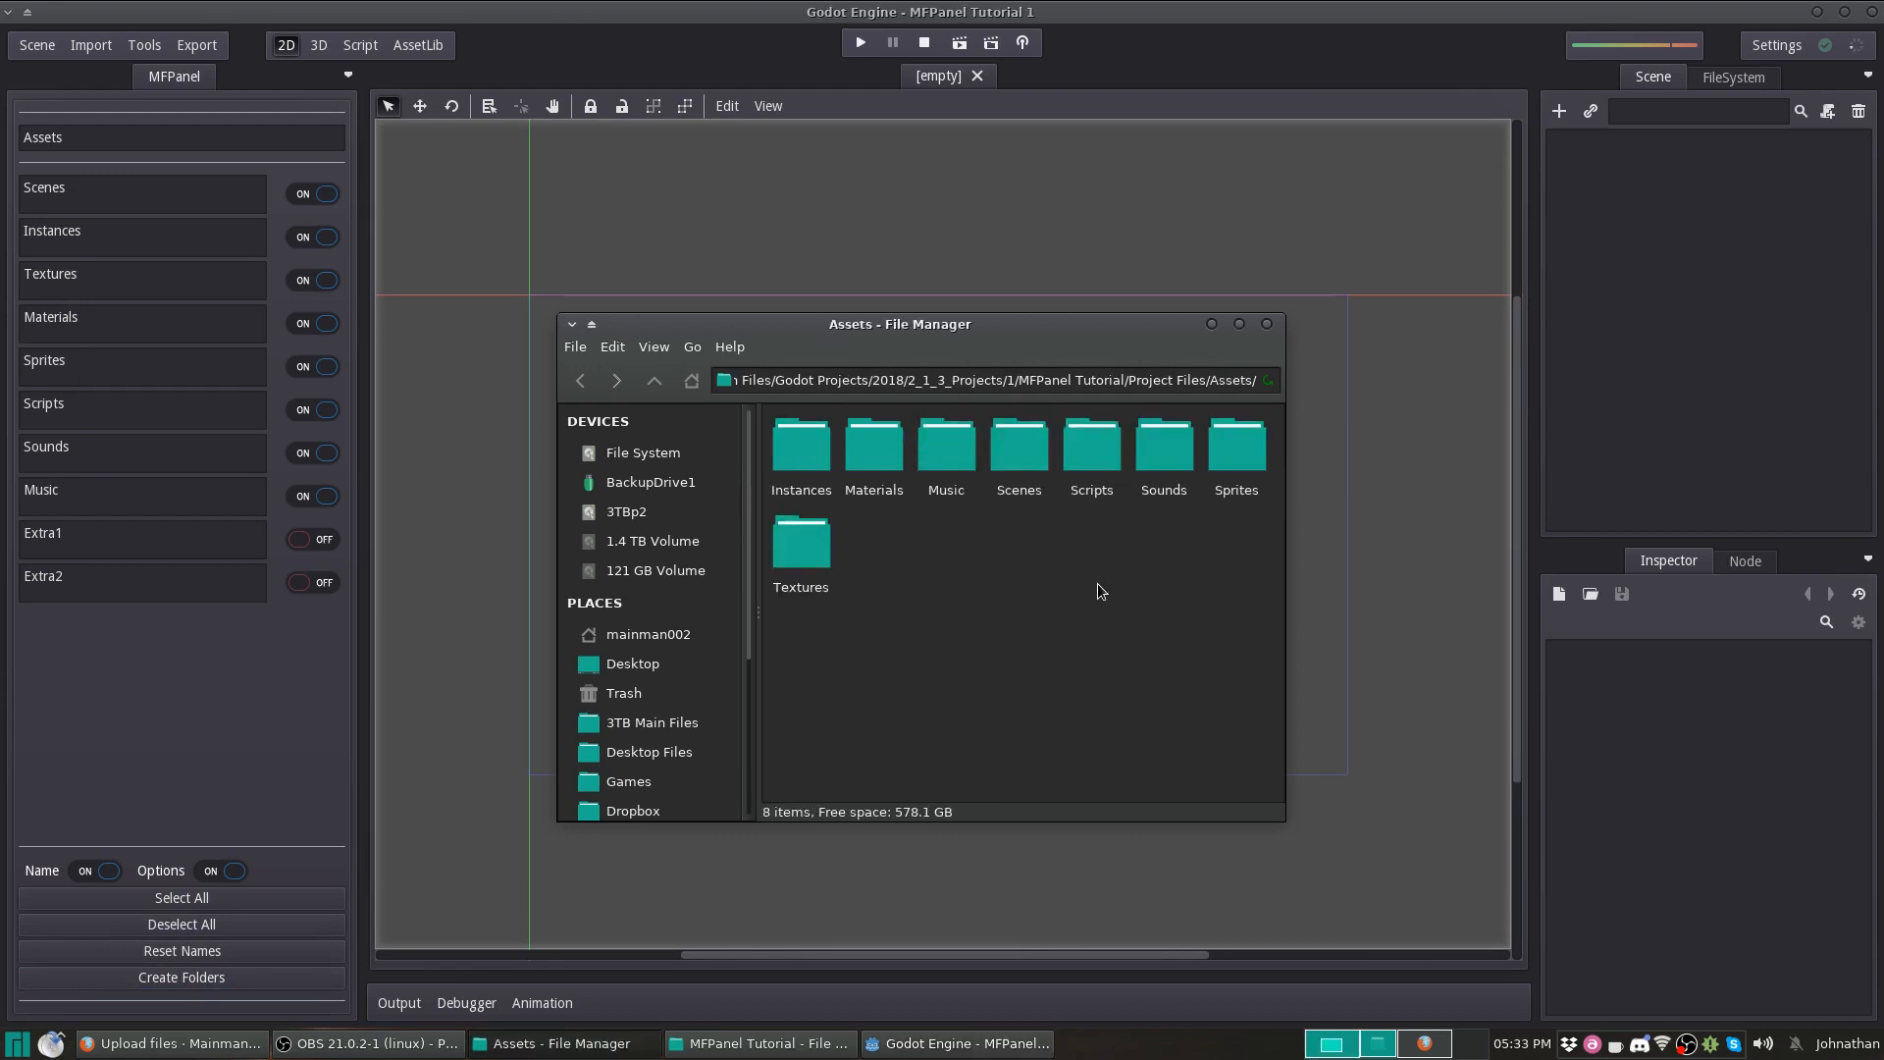
pyautogui.doubleClick(873, 451)
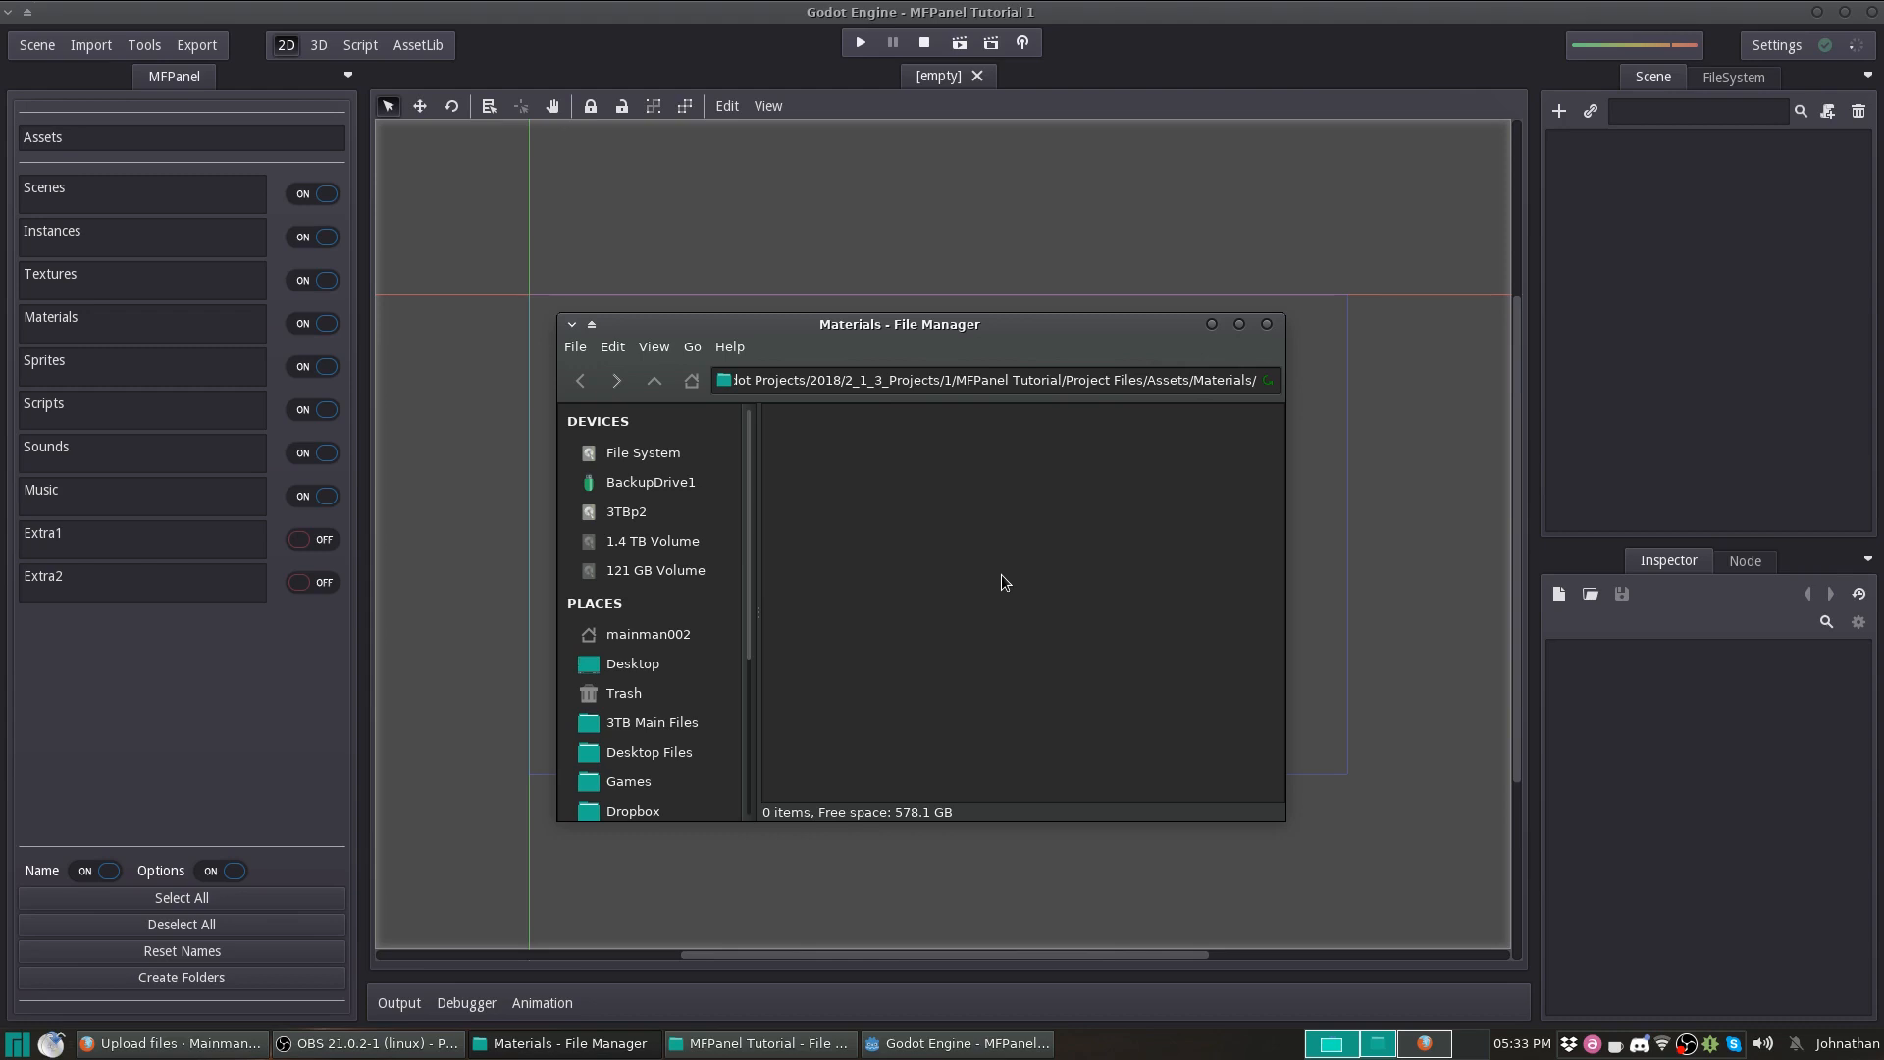
pyautogui.moveTo(900, 468); pyautogui.dragTo(965, 566)
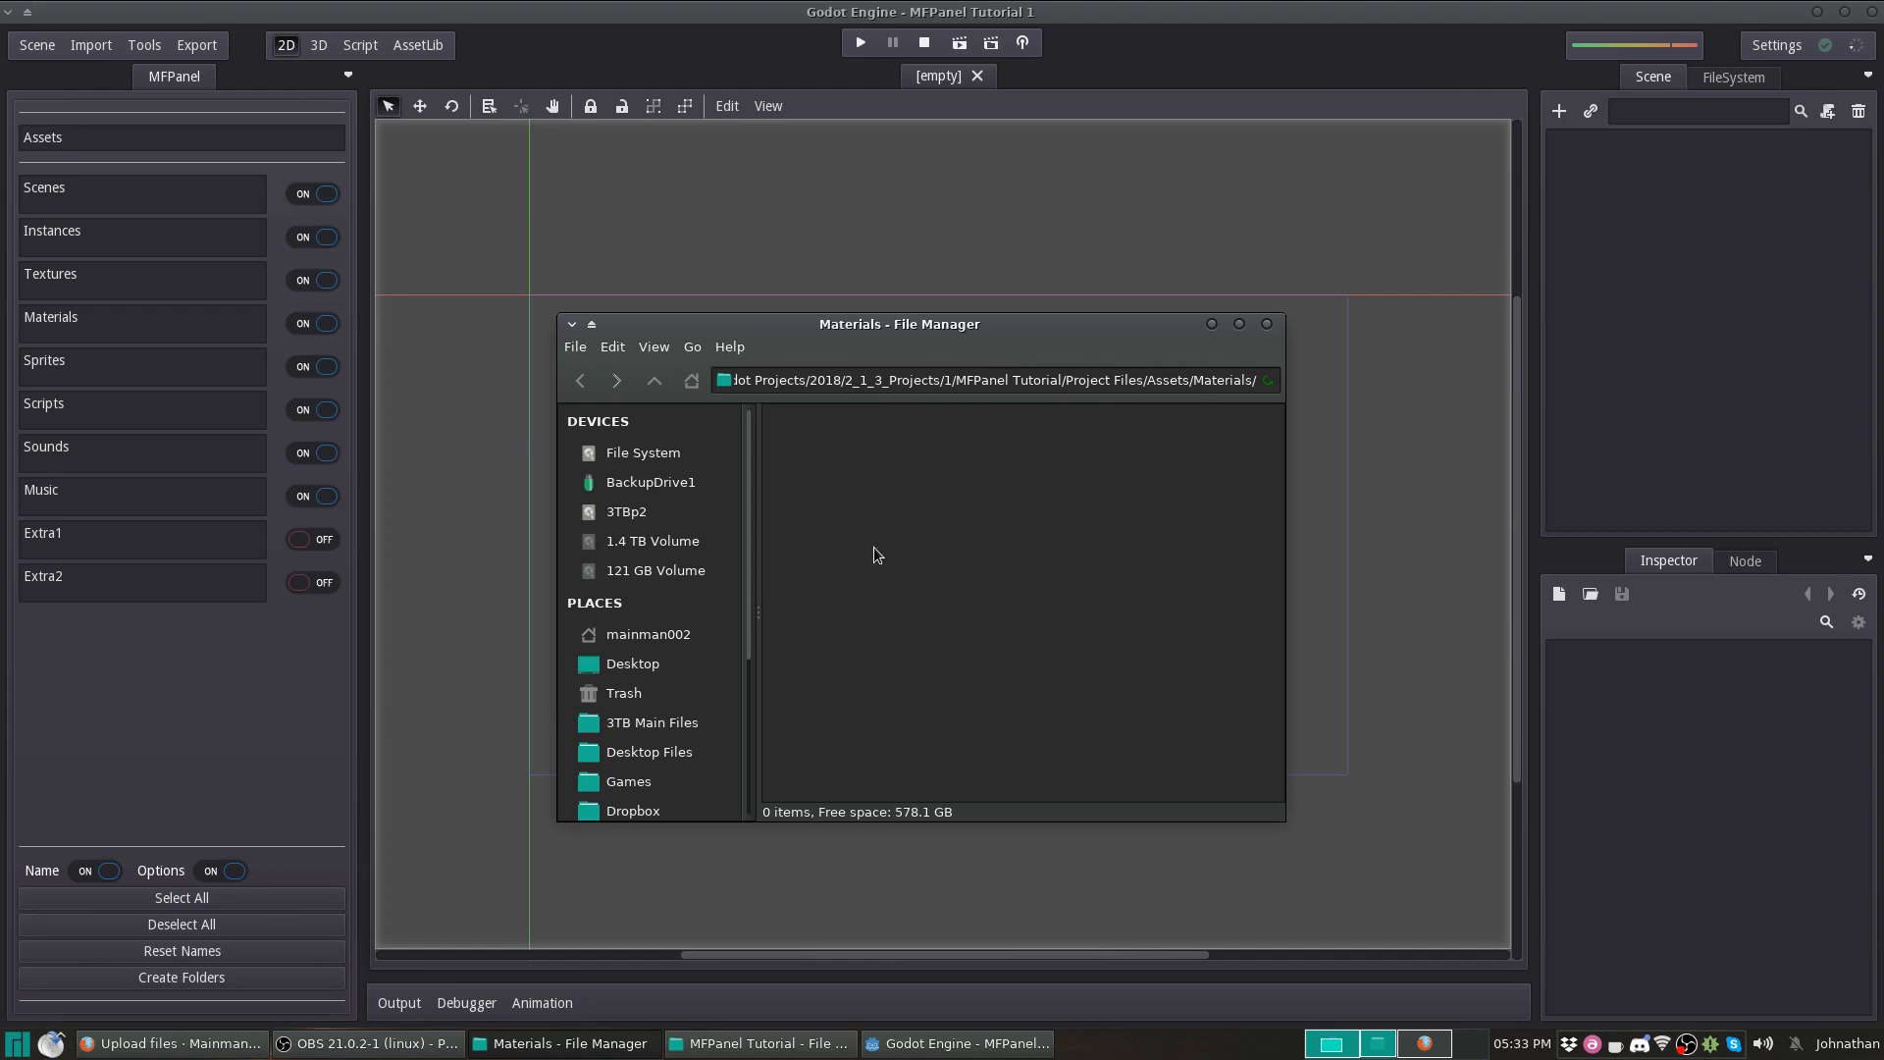
# Deselect all subfolders in MFPanel, reset the names and select the main folder name text.
pyautogui.click(192, 924)
pyautogui.click(214, 953)
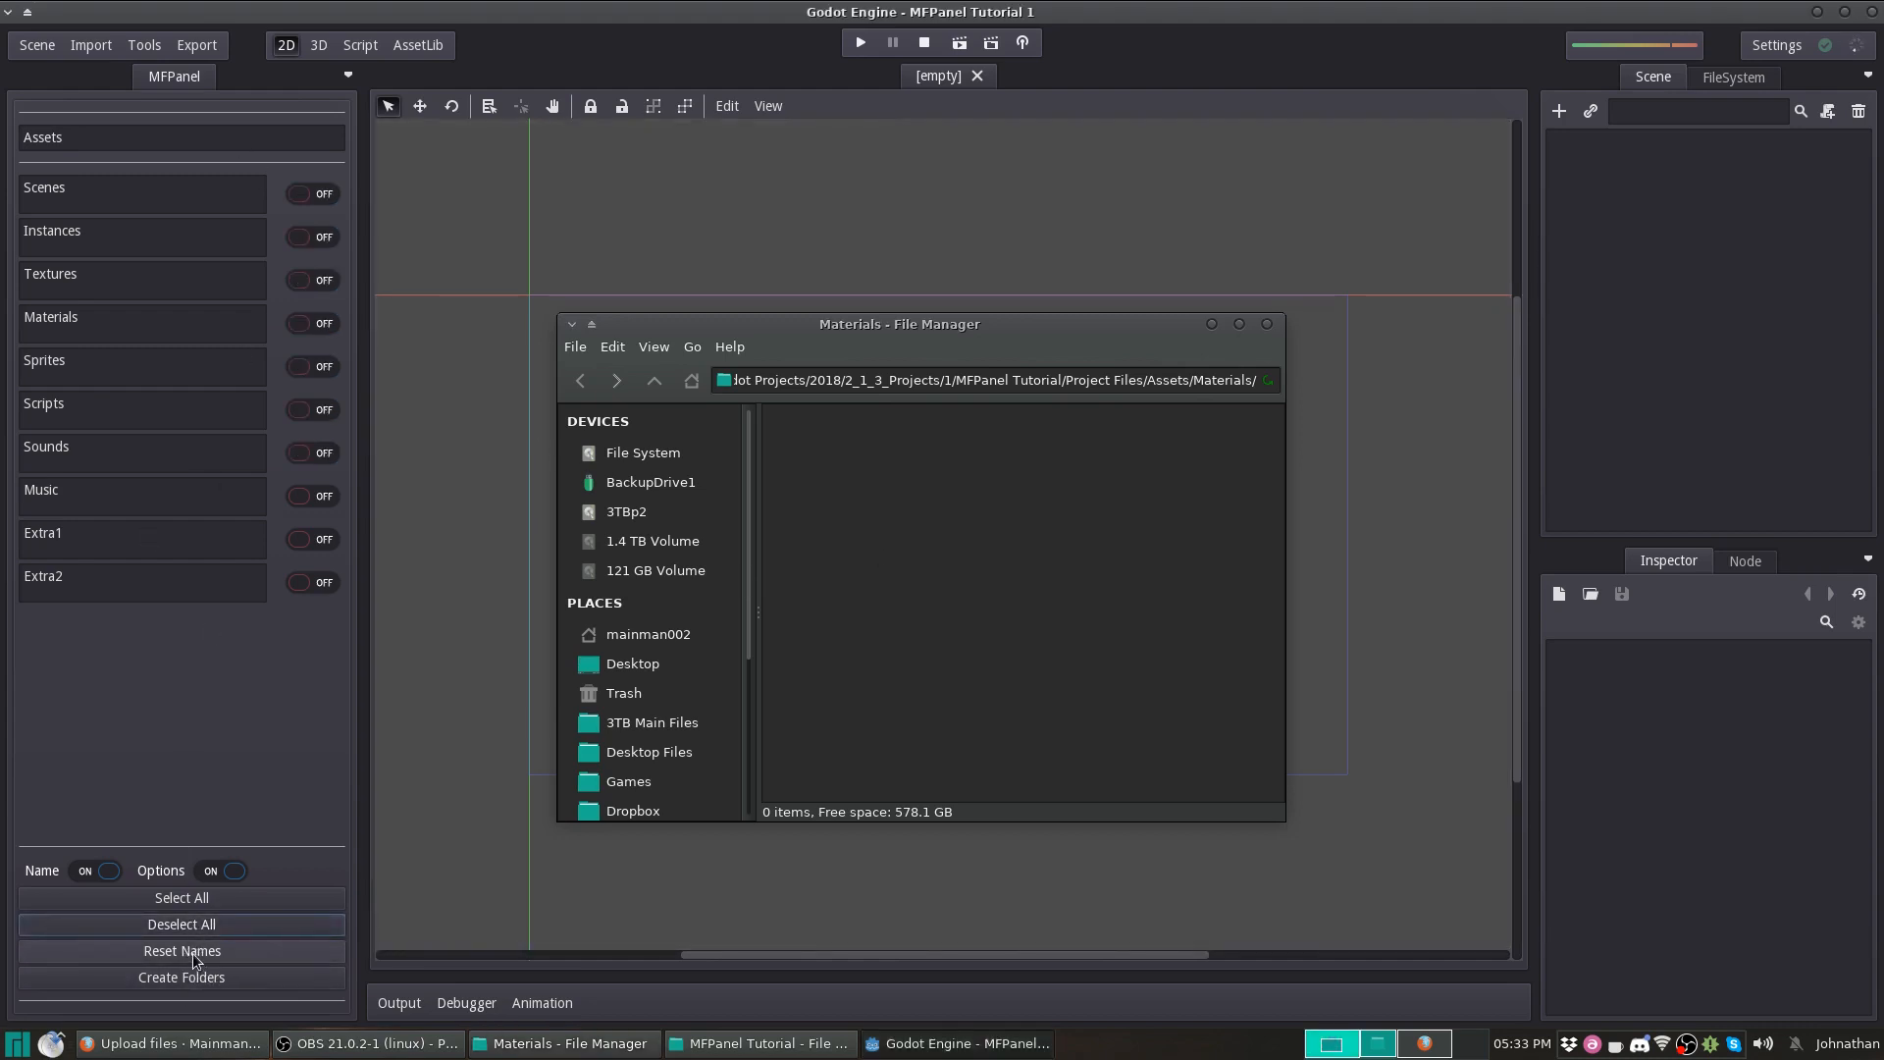
pyautogui.doubleClick(98, 144)
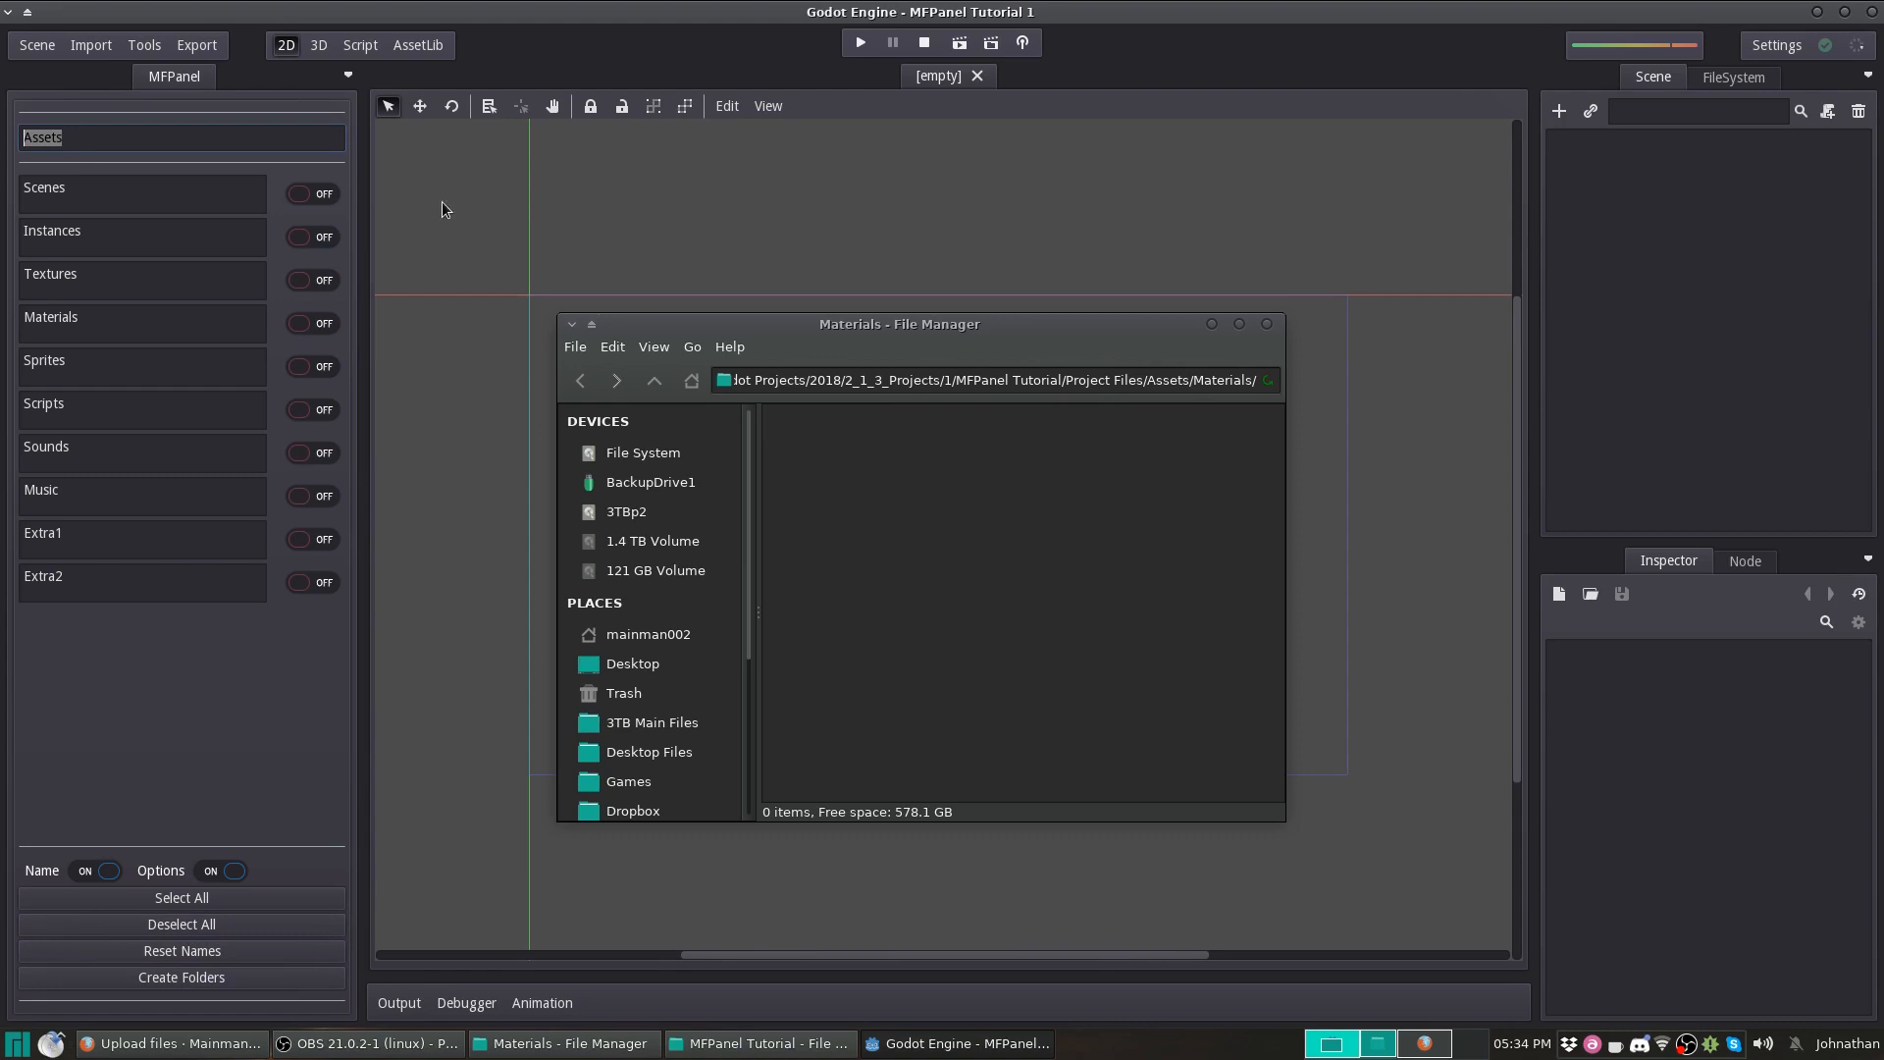
# Go back up to Project Files in the file manager and retrace the path through Assets to Materials.
pyautogui.click(654, 381)
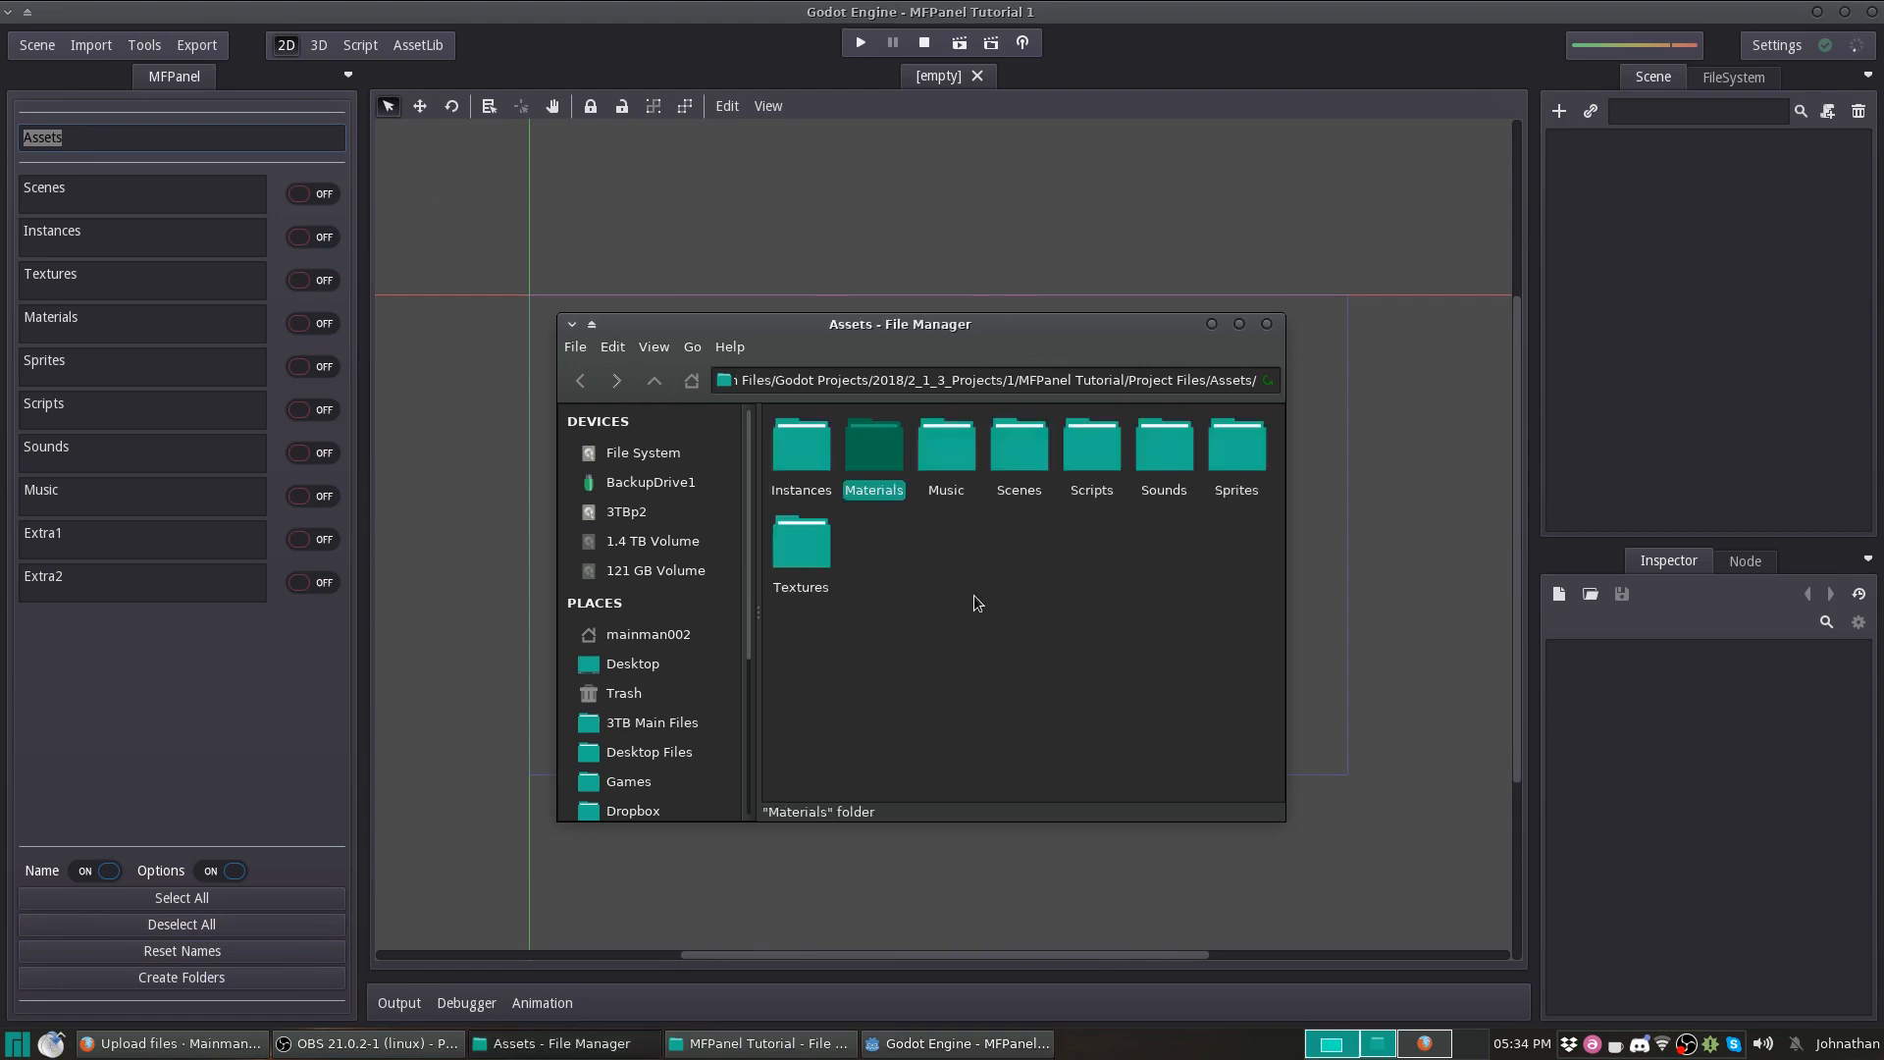
pyautogui.click(653, 382)
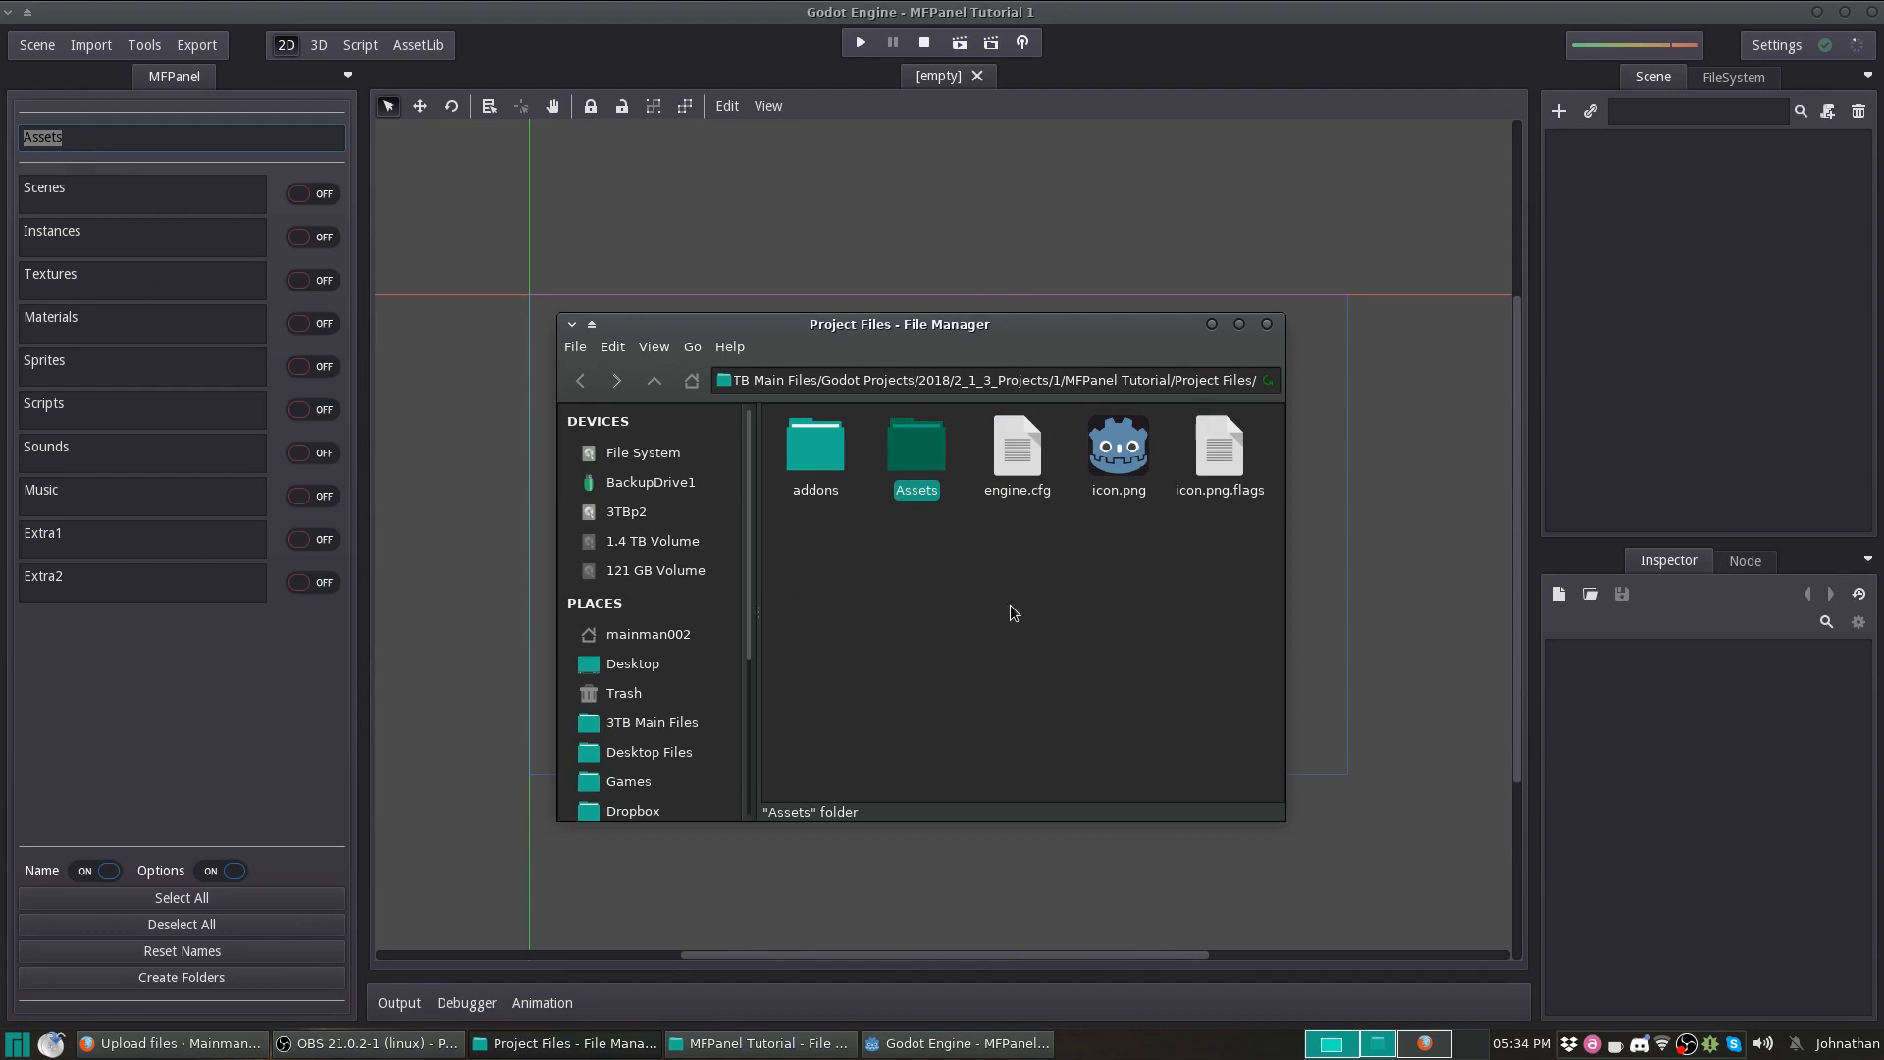
pyautogui.doubleClick(915, 438)
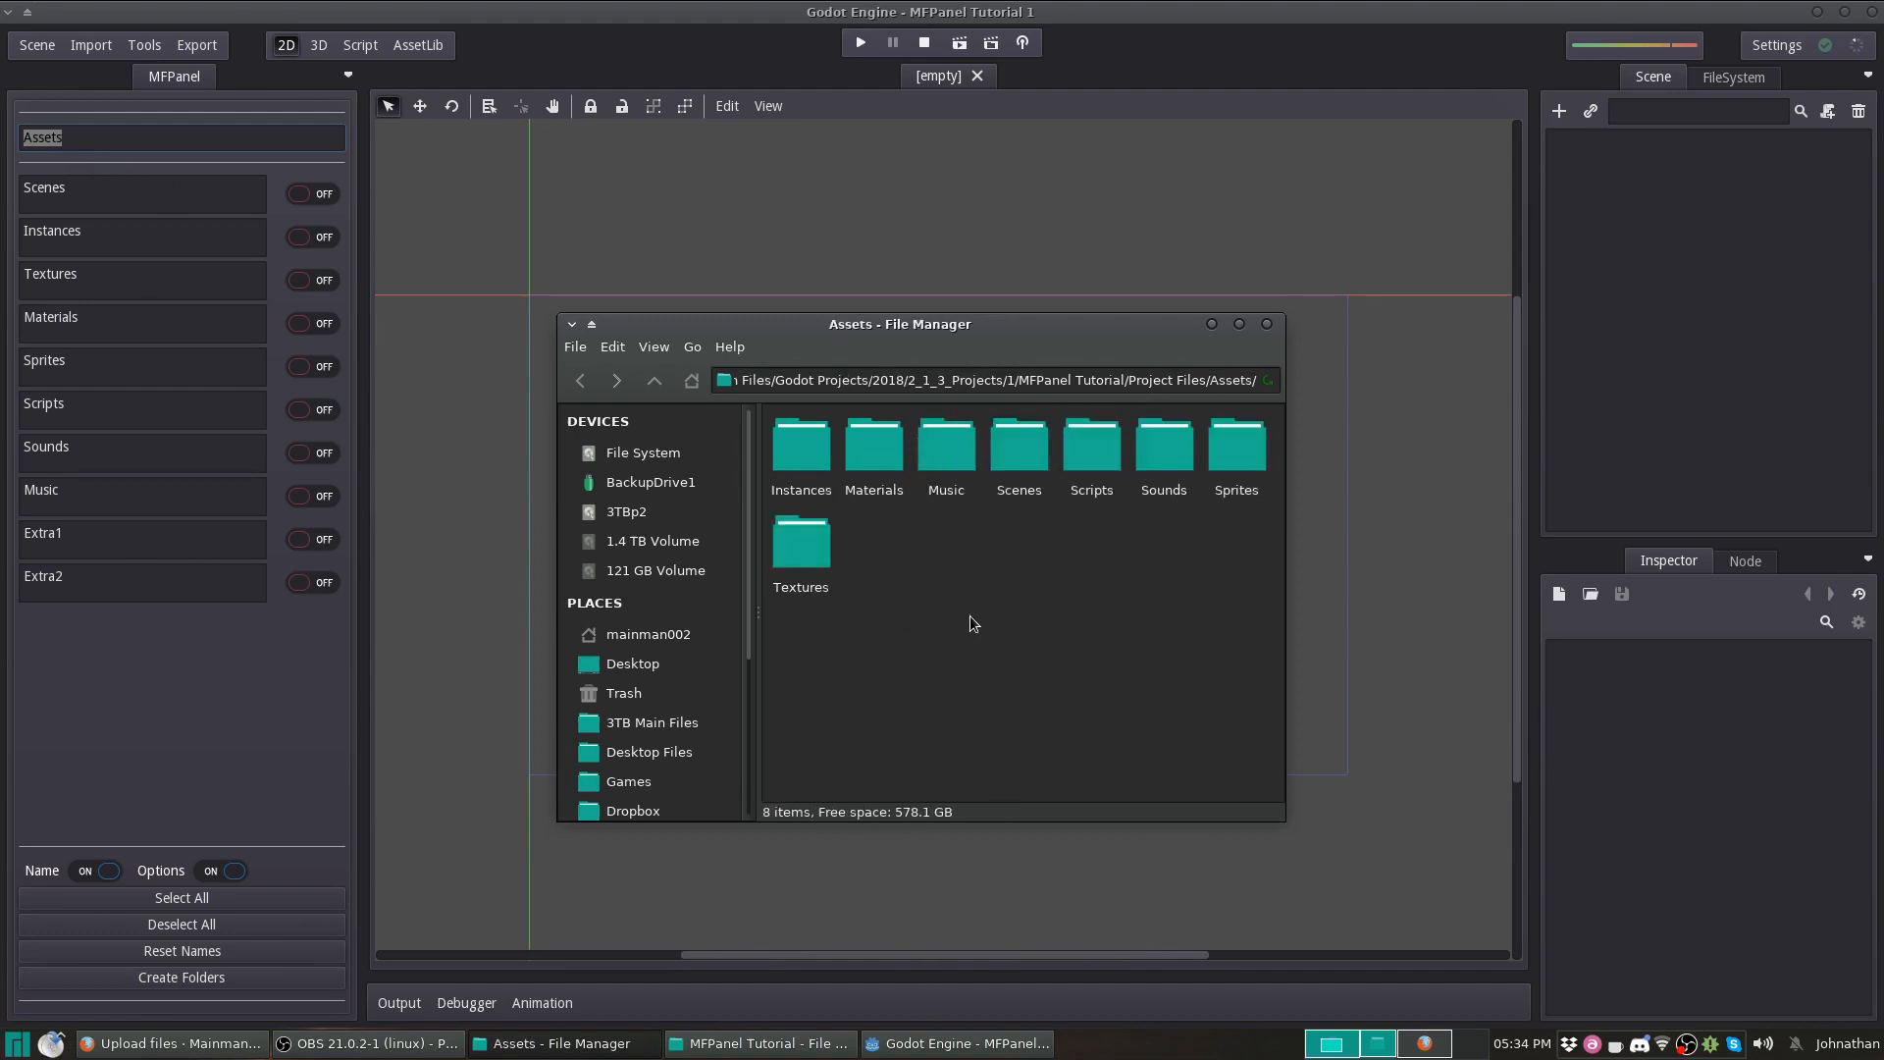
pyautogui.doubleClick(861, 462)
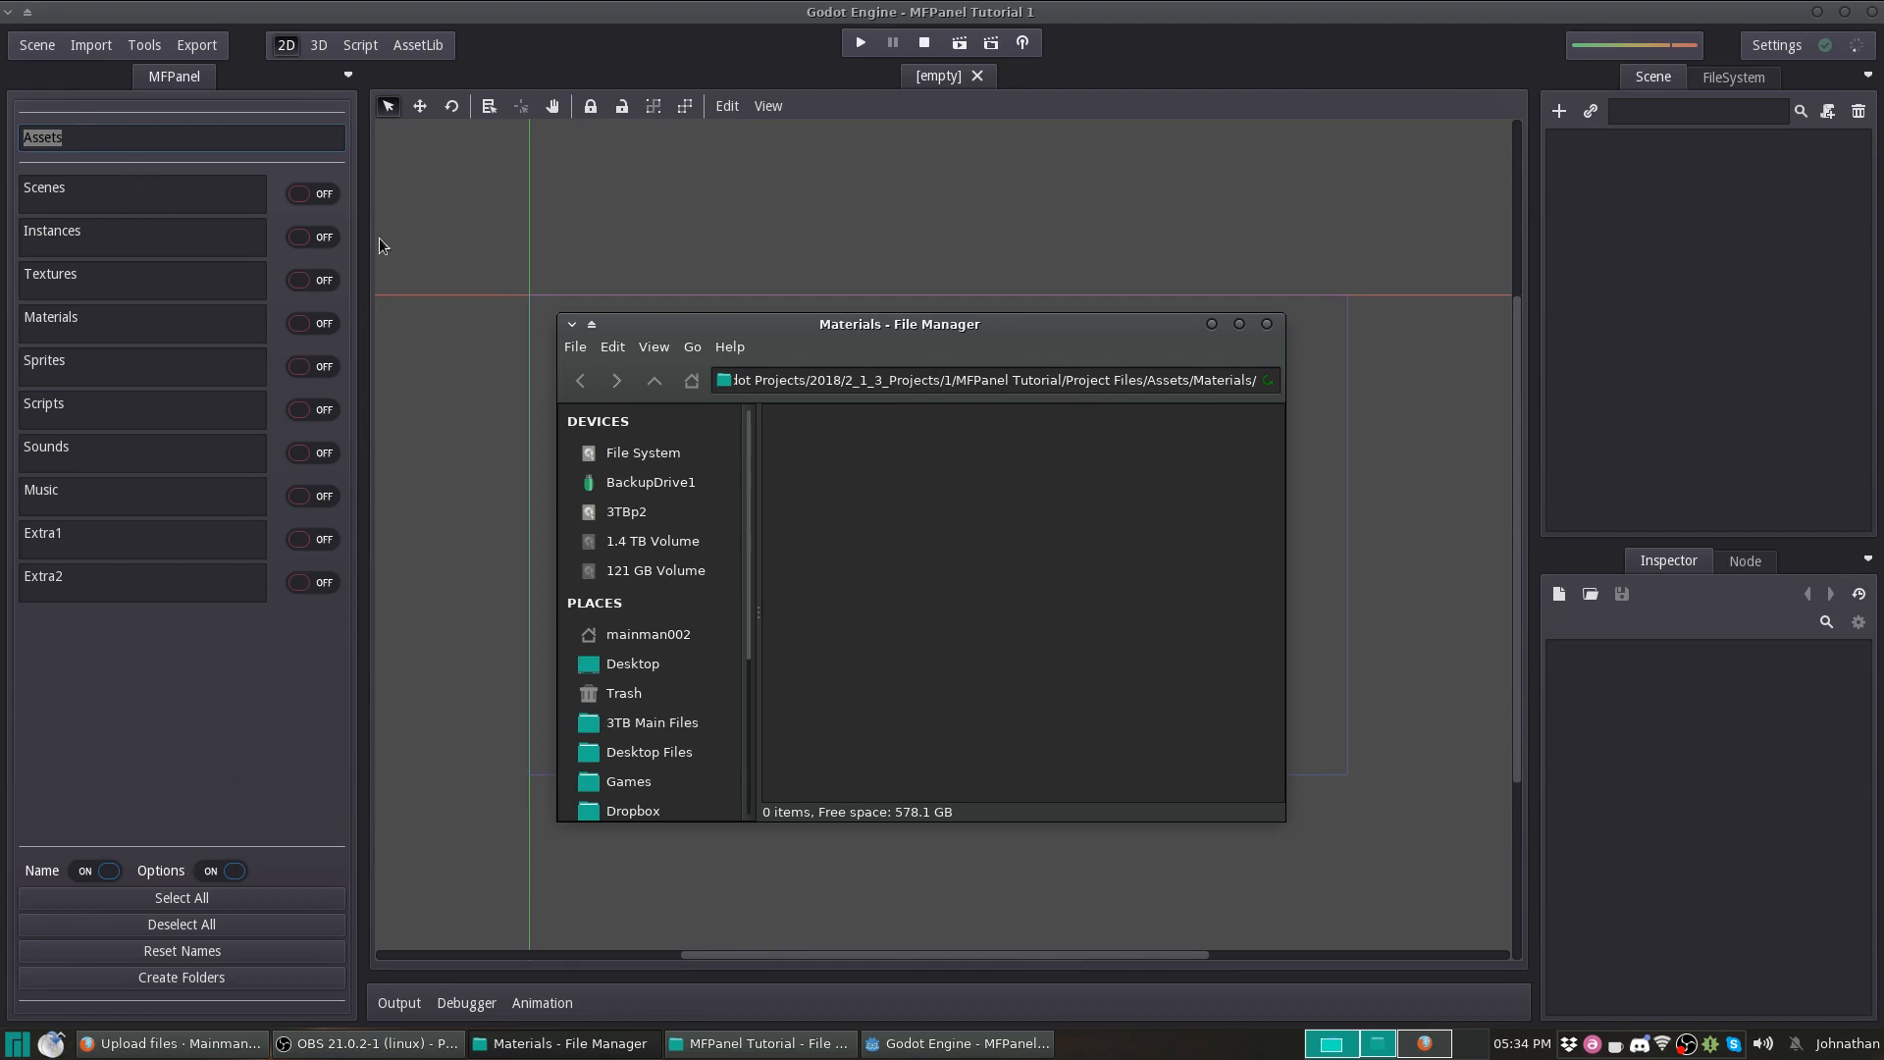
# Copy the Assets/Materials path from Godot's FileSystem dock and paste it as MFPanel's main folder name.
pyautogui.click(1743, 78)
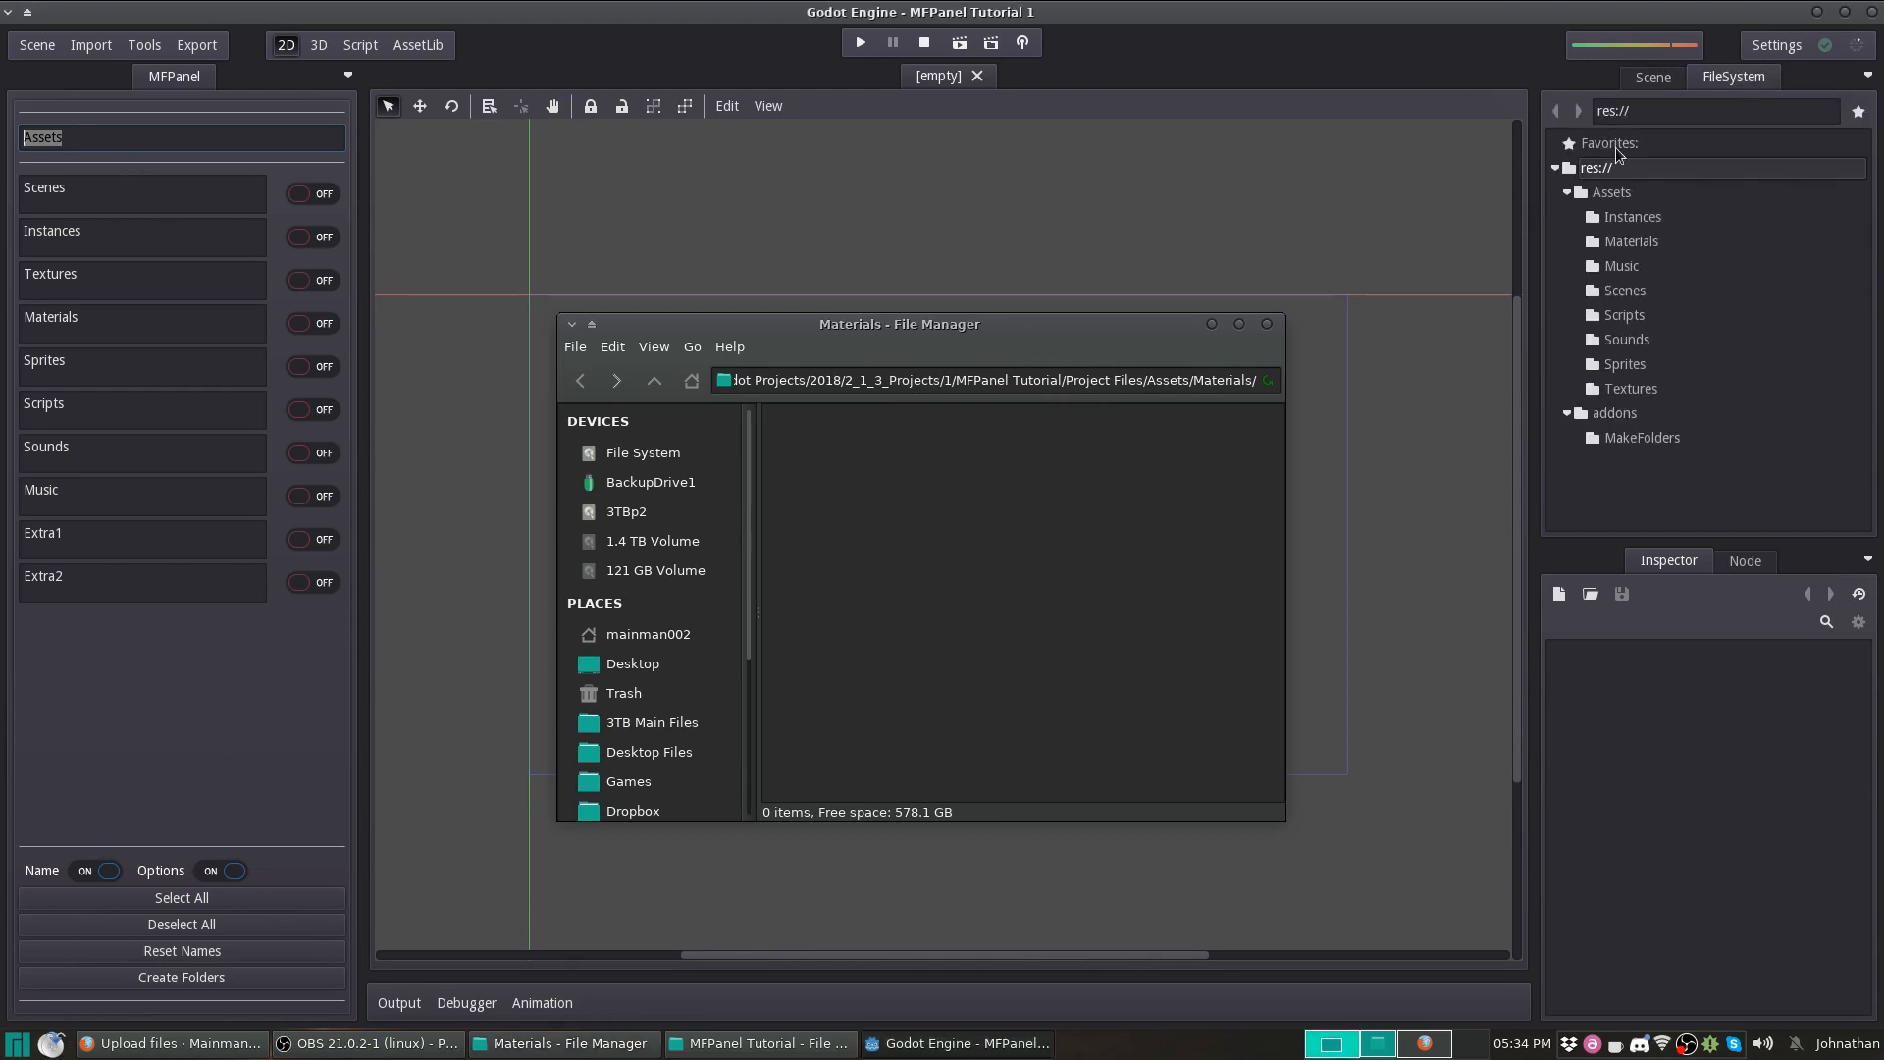
pyautogui.doubleClick(1631, 241)
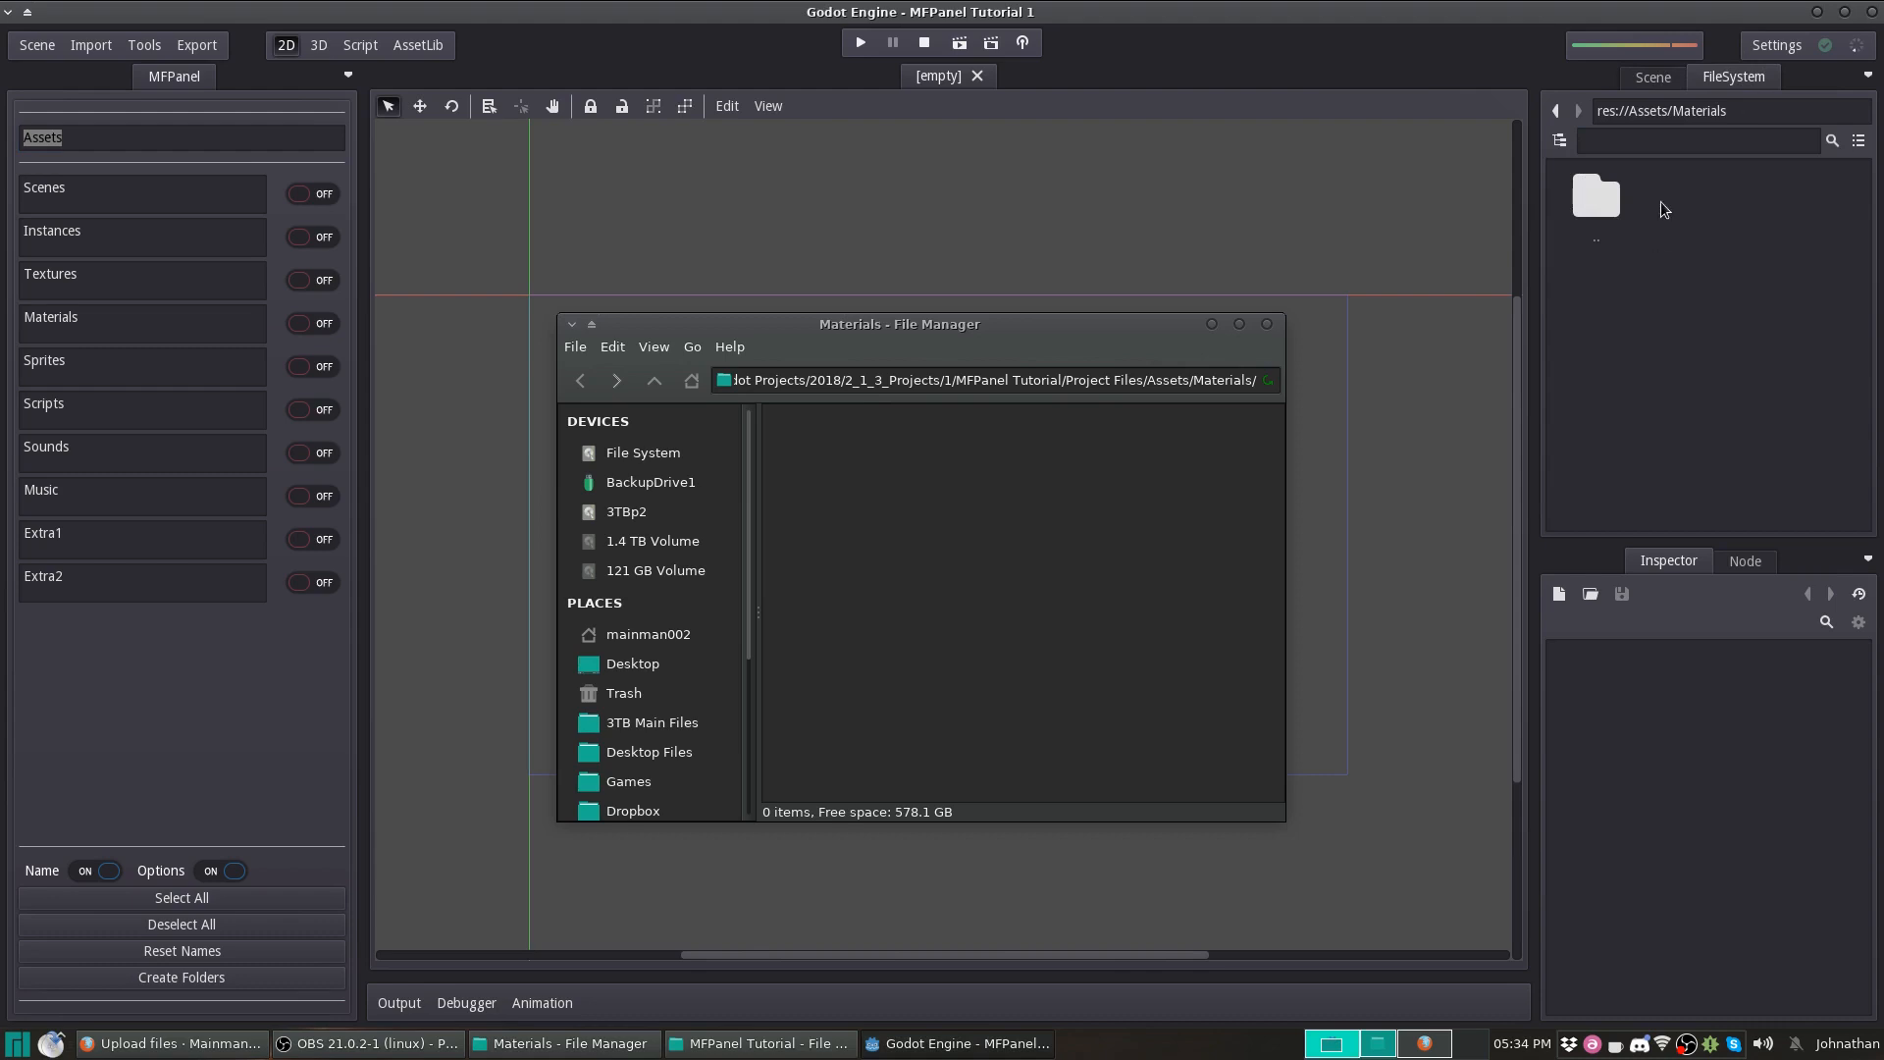
pyautogui.moveTo(1756, 108); pyautogui.dragTo(1629, 110)
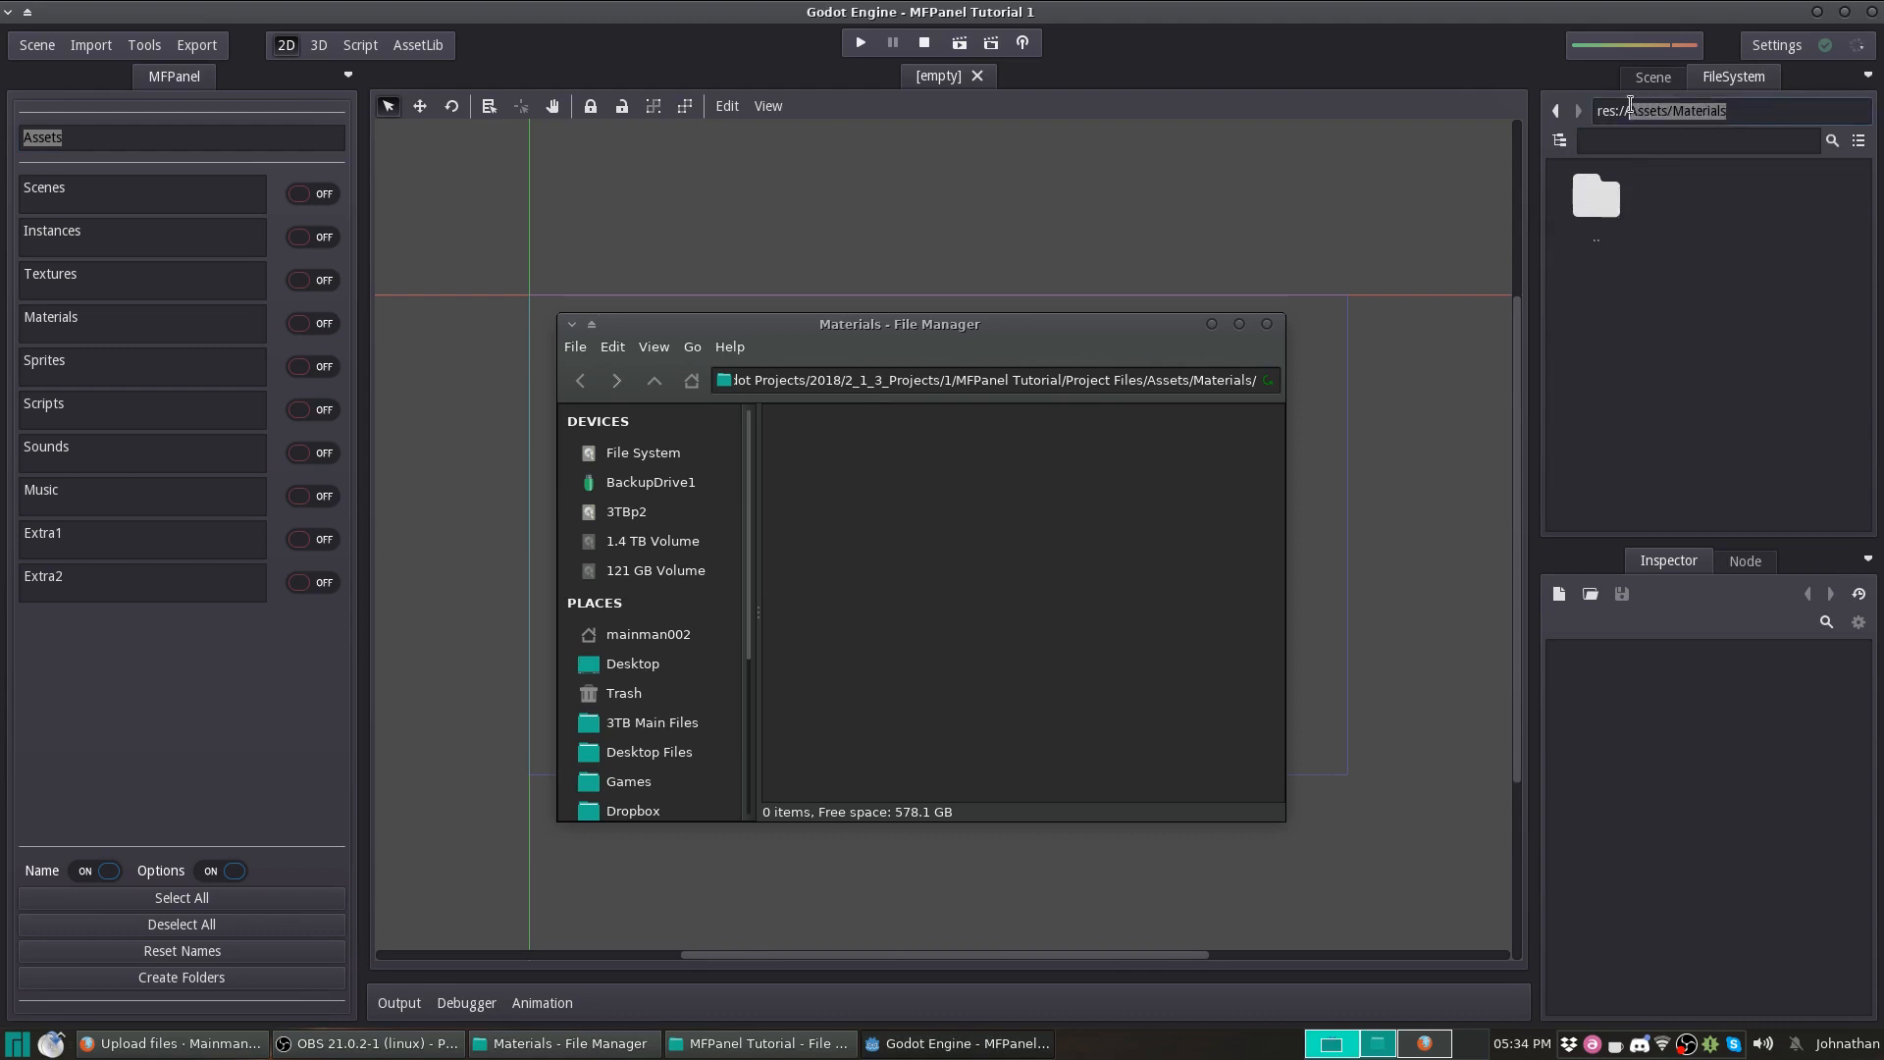
pyautogui.rightClick(1661, 116)
pyautogui.click(1684, 152)
pyautogui.moveTo(128, 135); pyautogui.dragTo(60, 135)
pyautogui.rightClick(60, 135)
pyautogui.click(95, 196)
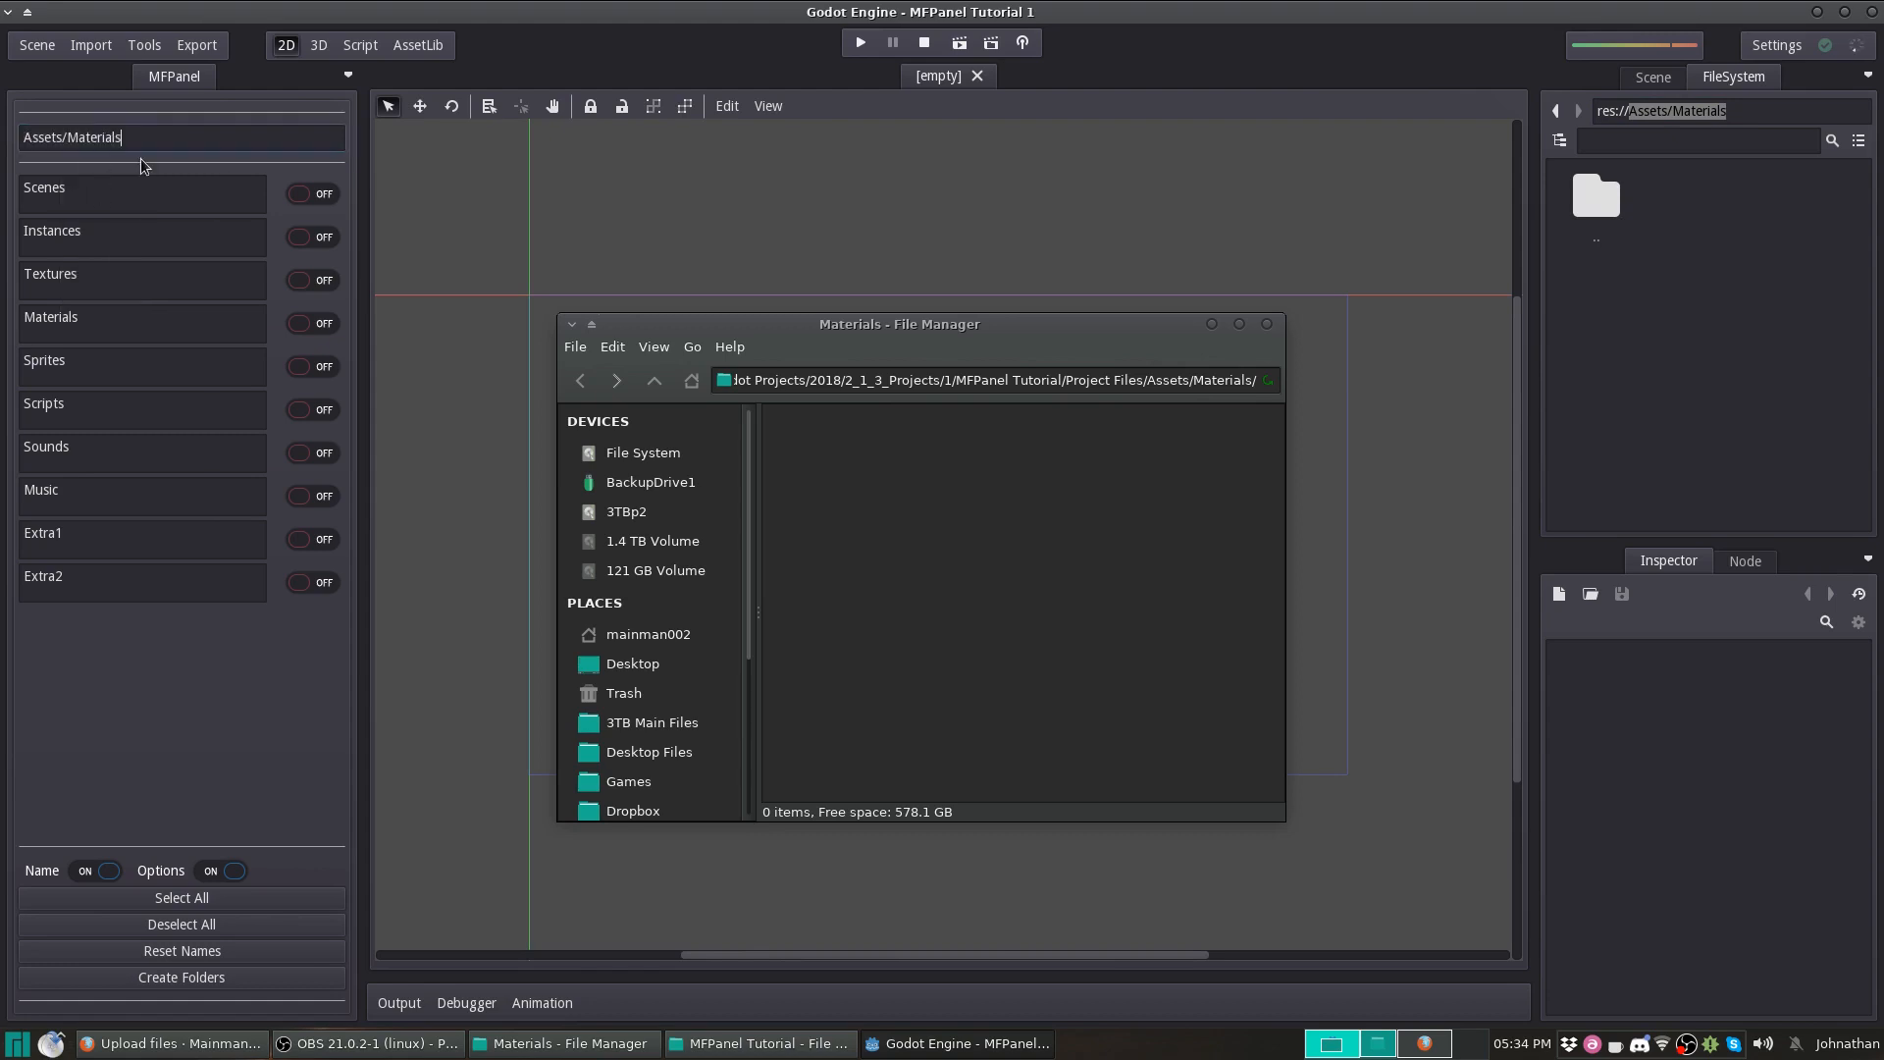
# Enable the first three subfolders in MFPanel, name them Terrain, Metal and Wood, and create them inside Assets/Materials.
pyautogui.click(299, 194)
pyautogui.click(304, 237)
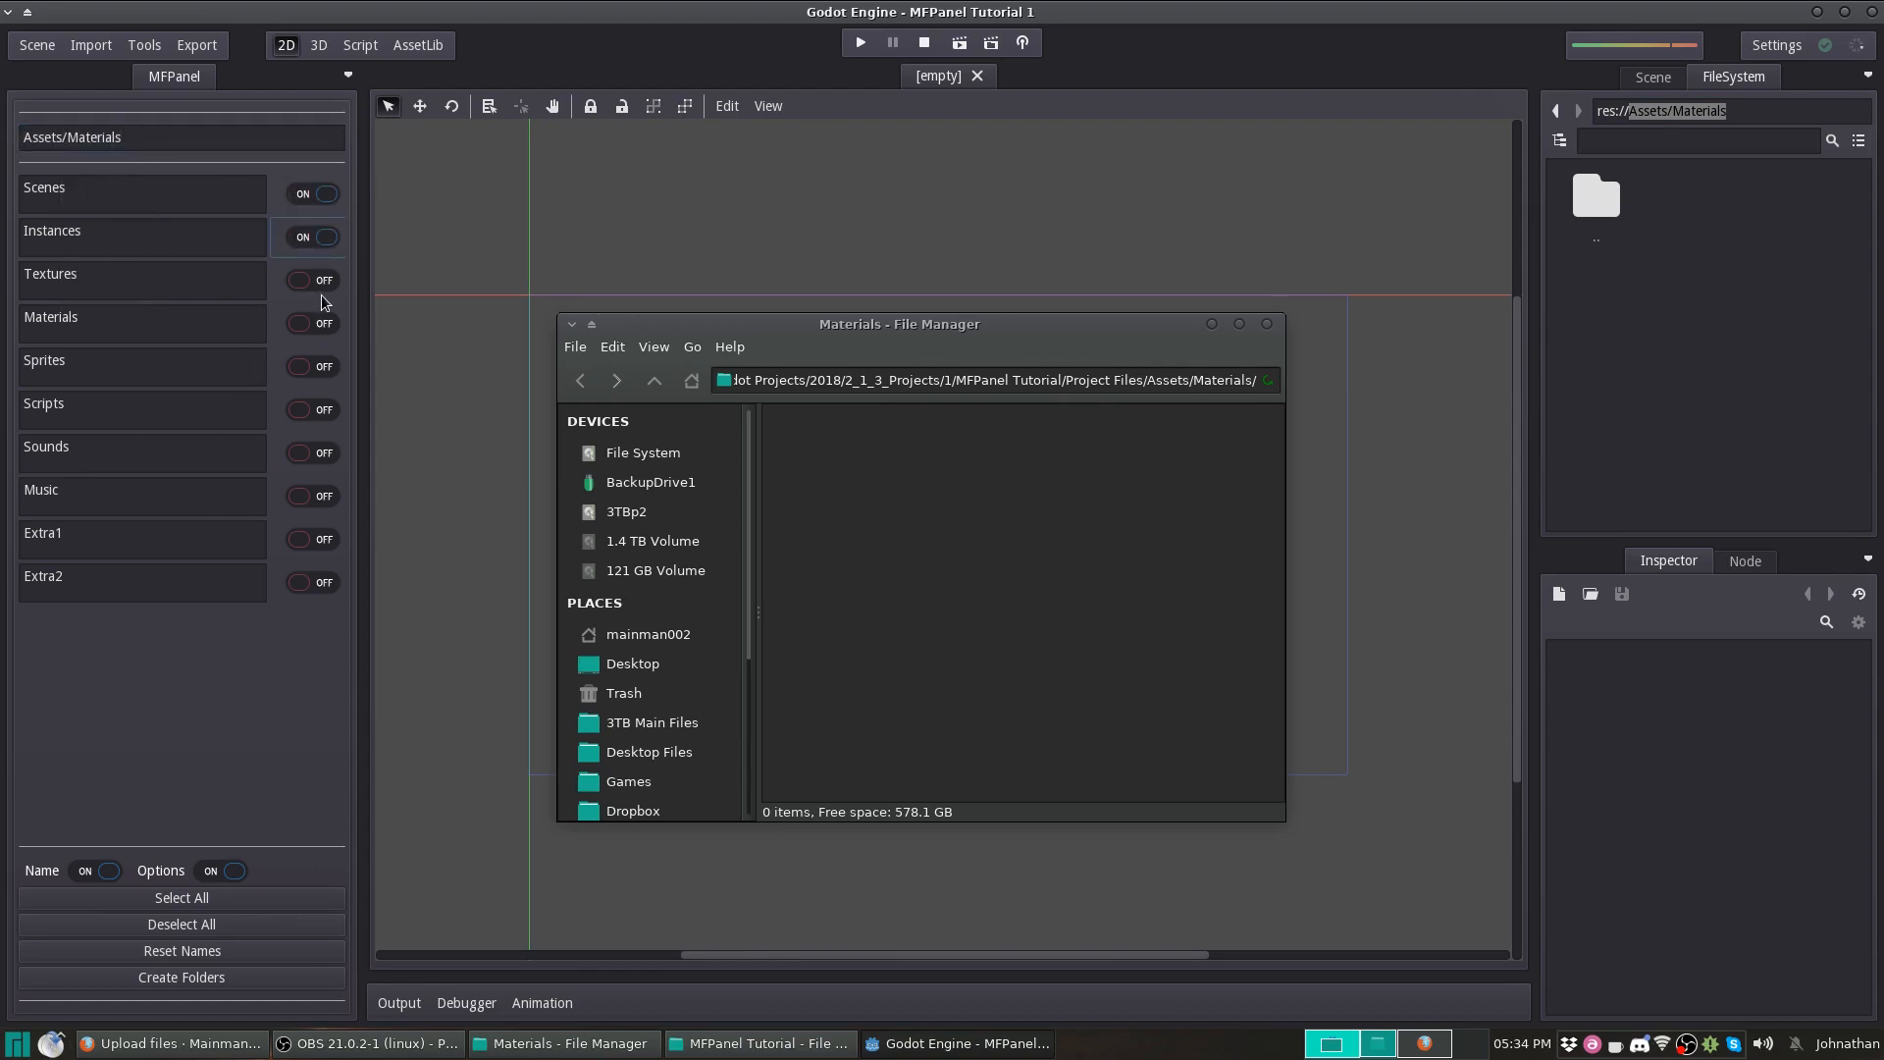
pyautogui.click(304, 279)
pyautogui.write('T')
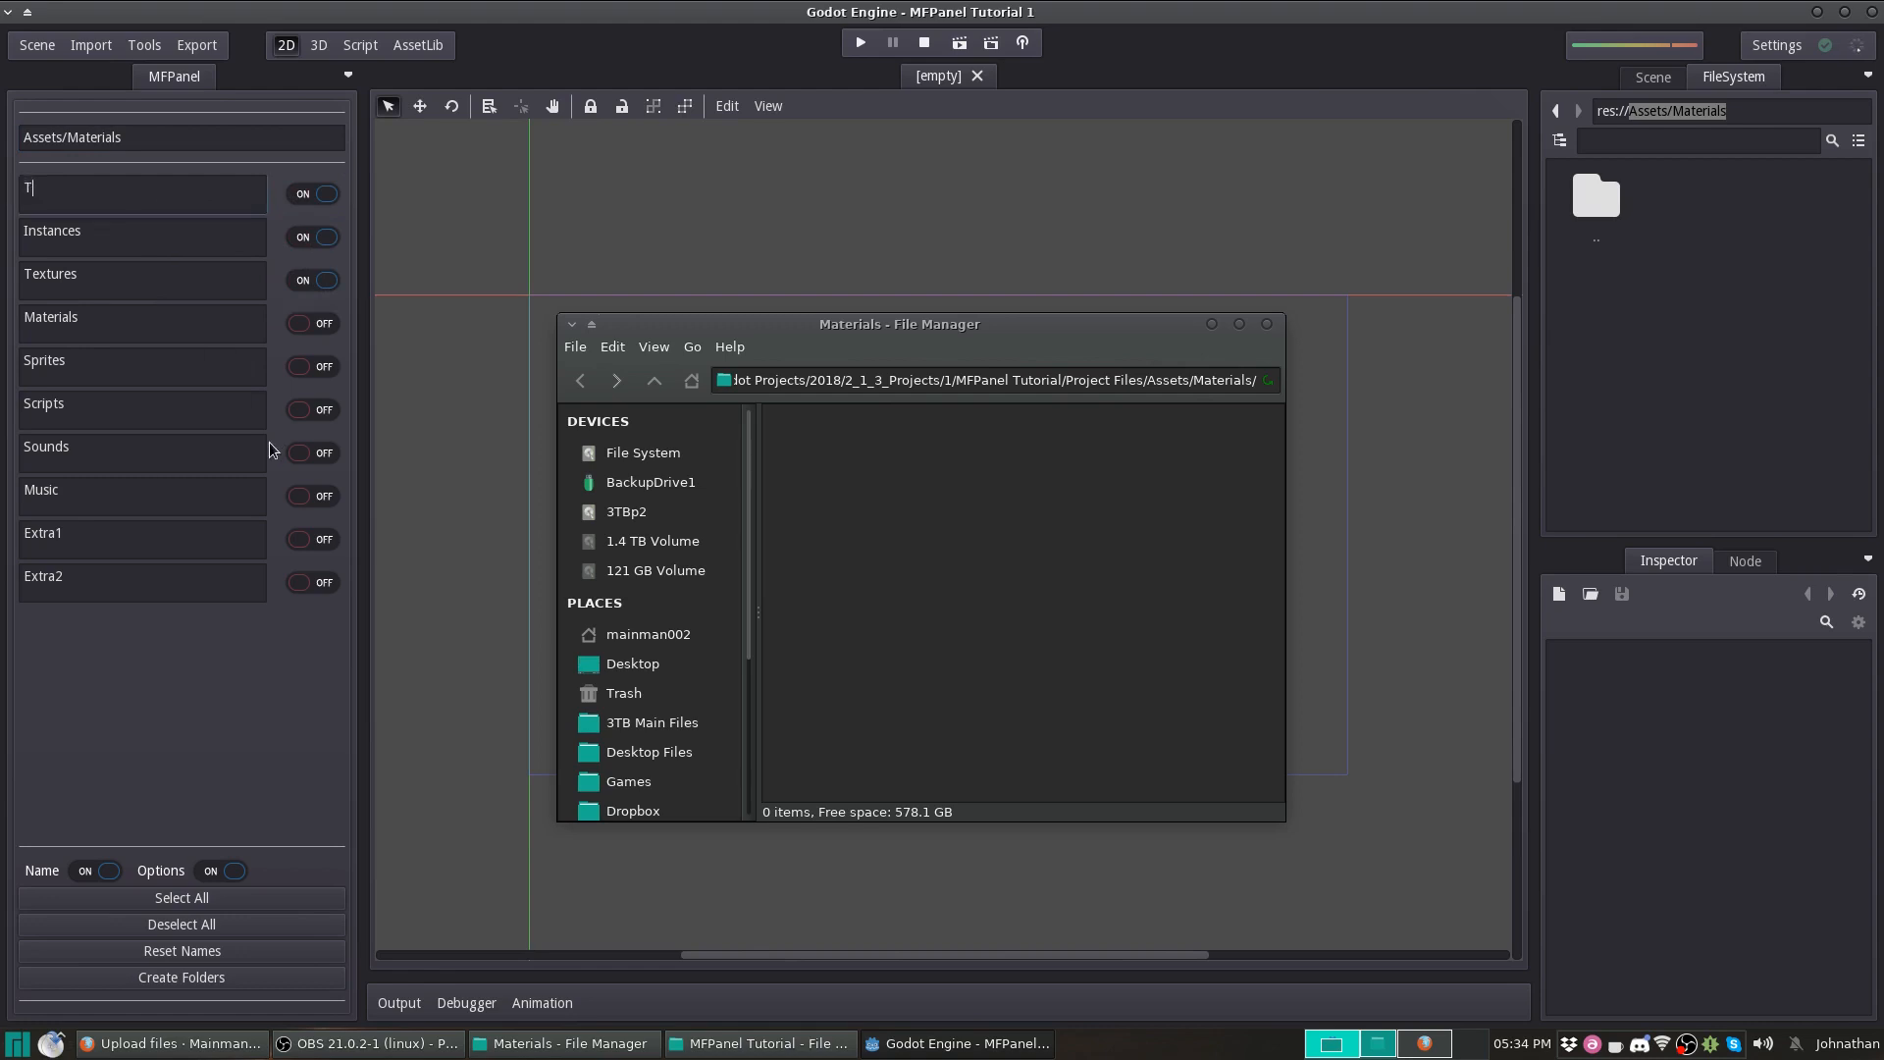
pyautogui.write('errain')
pyautogui.press('Tab')
pyautogui.write('M')
pyautogui.press('Tab')
pyautogui.write('W')
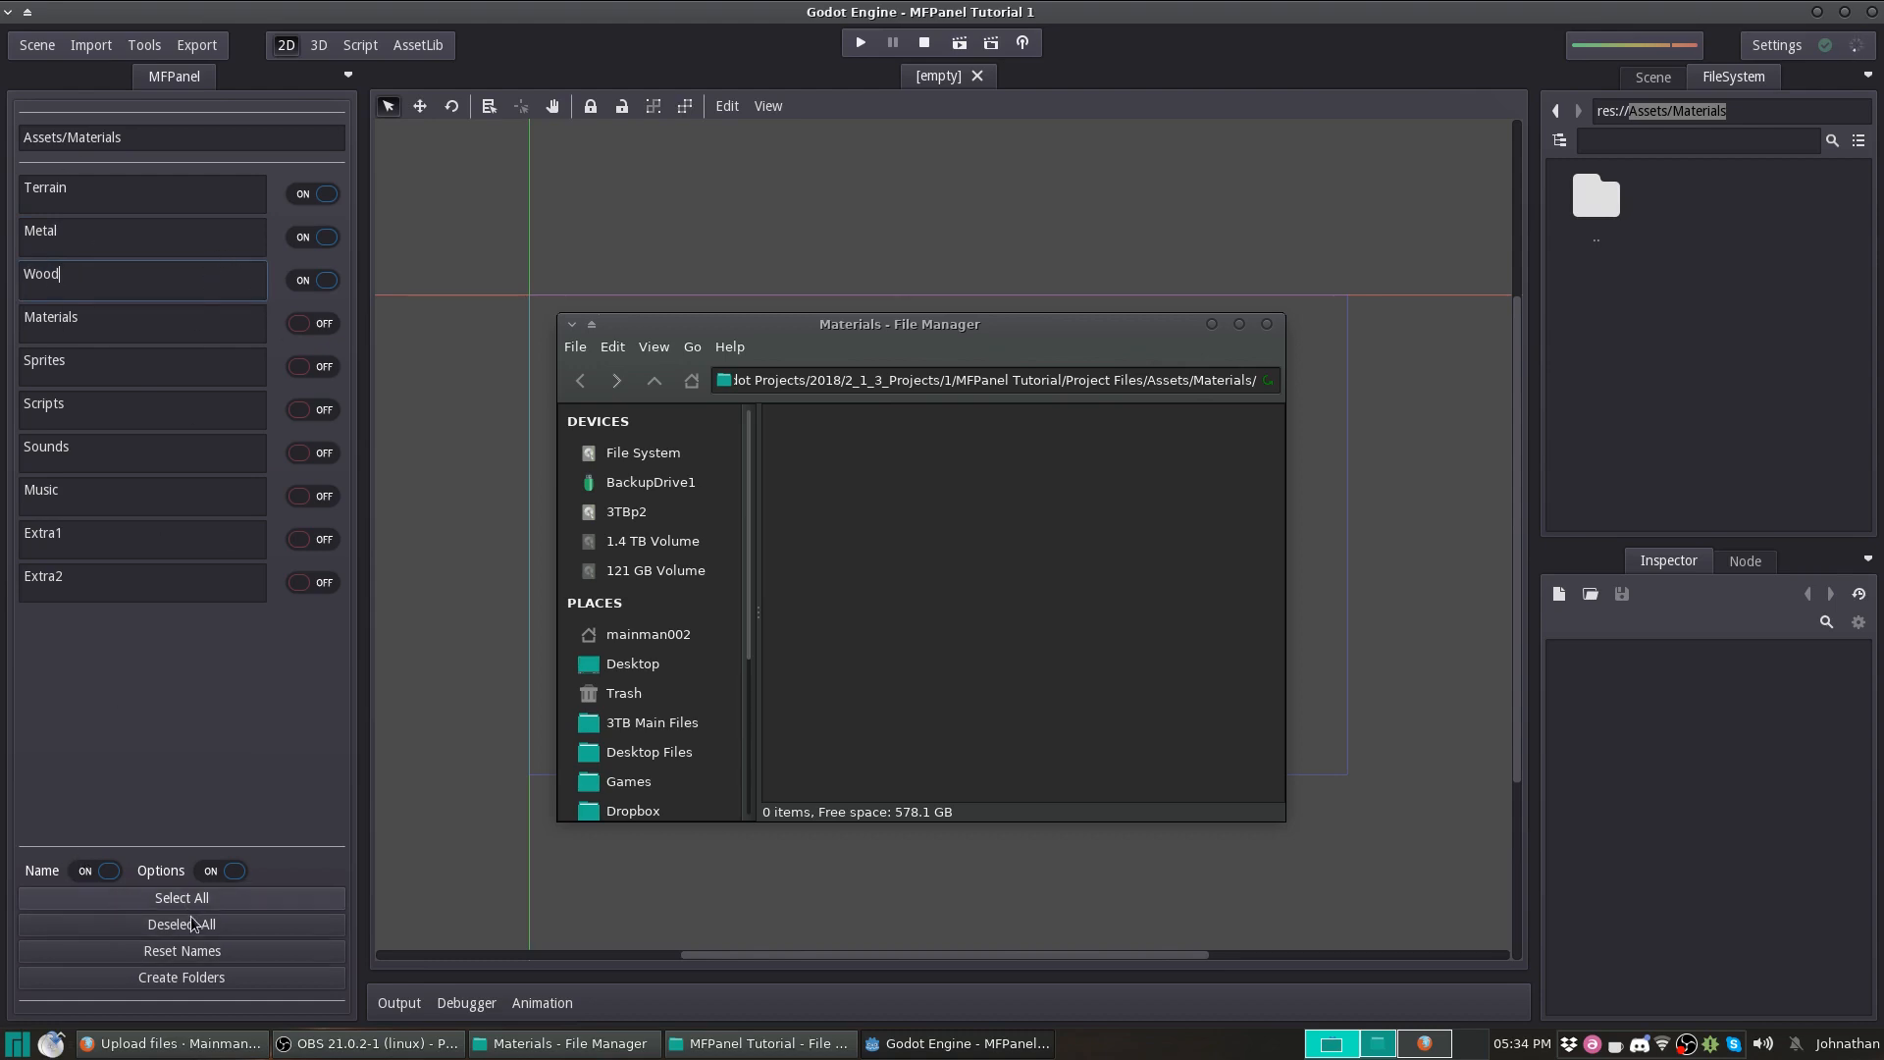
pyautogui.click(181, 977)
pyautogui.click(866, 587)
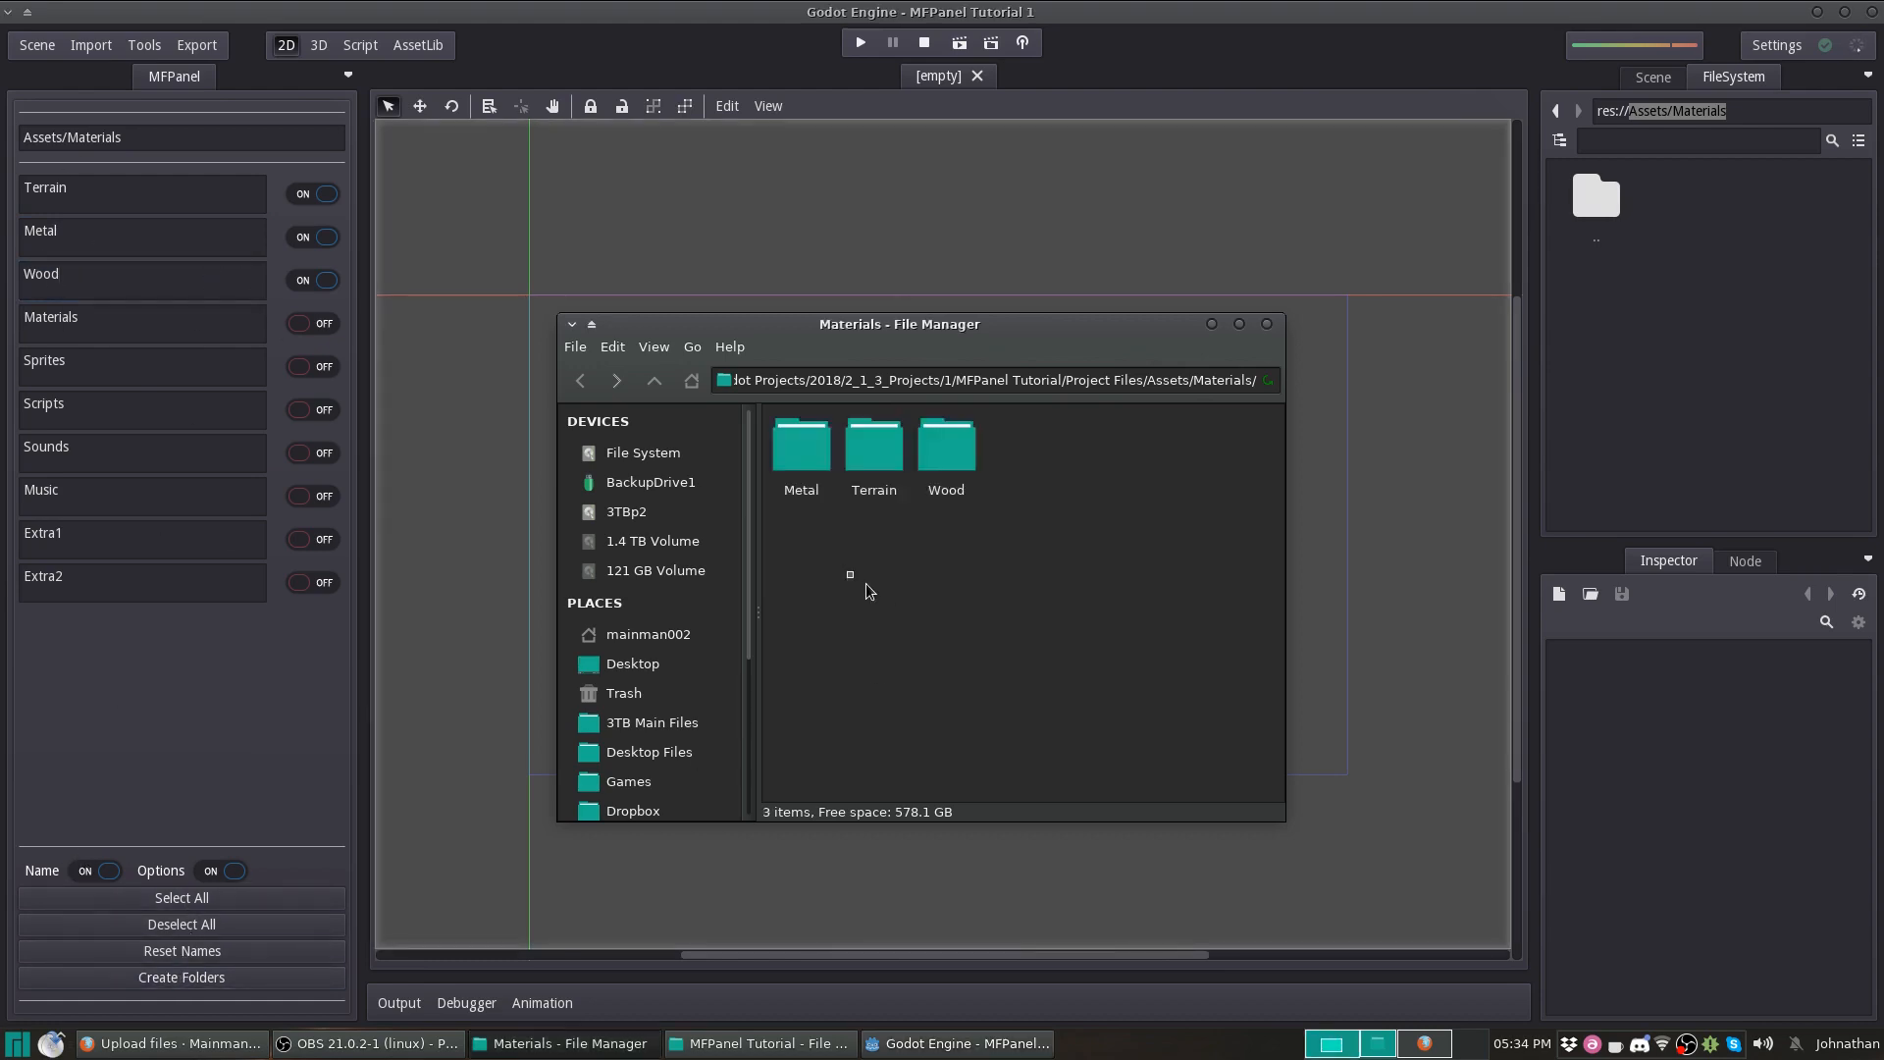
# Inspect the new Metal and Terrain folders in the file manager, go up to Project Files, and retrace the path to Assets/Materials.
pyautogui.doubleClick(803, 446)
pyautogui.click(653, 380)
pyautogui.doubleClick(873, 453)
pyautogui.click(654, 379)
pyautogui.click(653, 380)
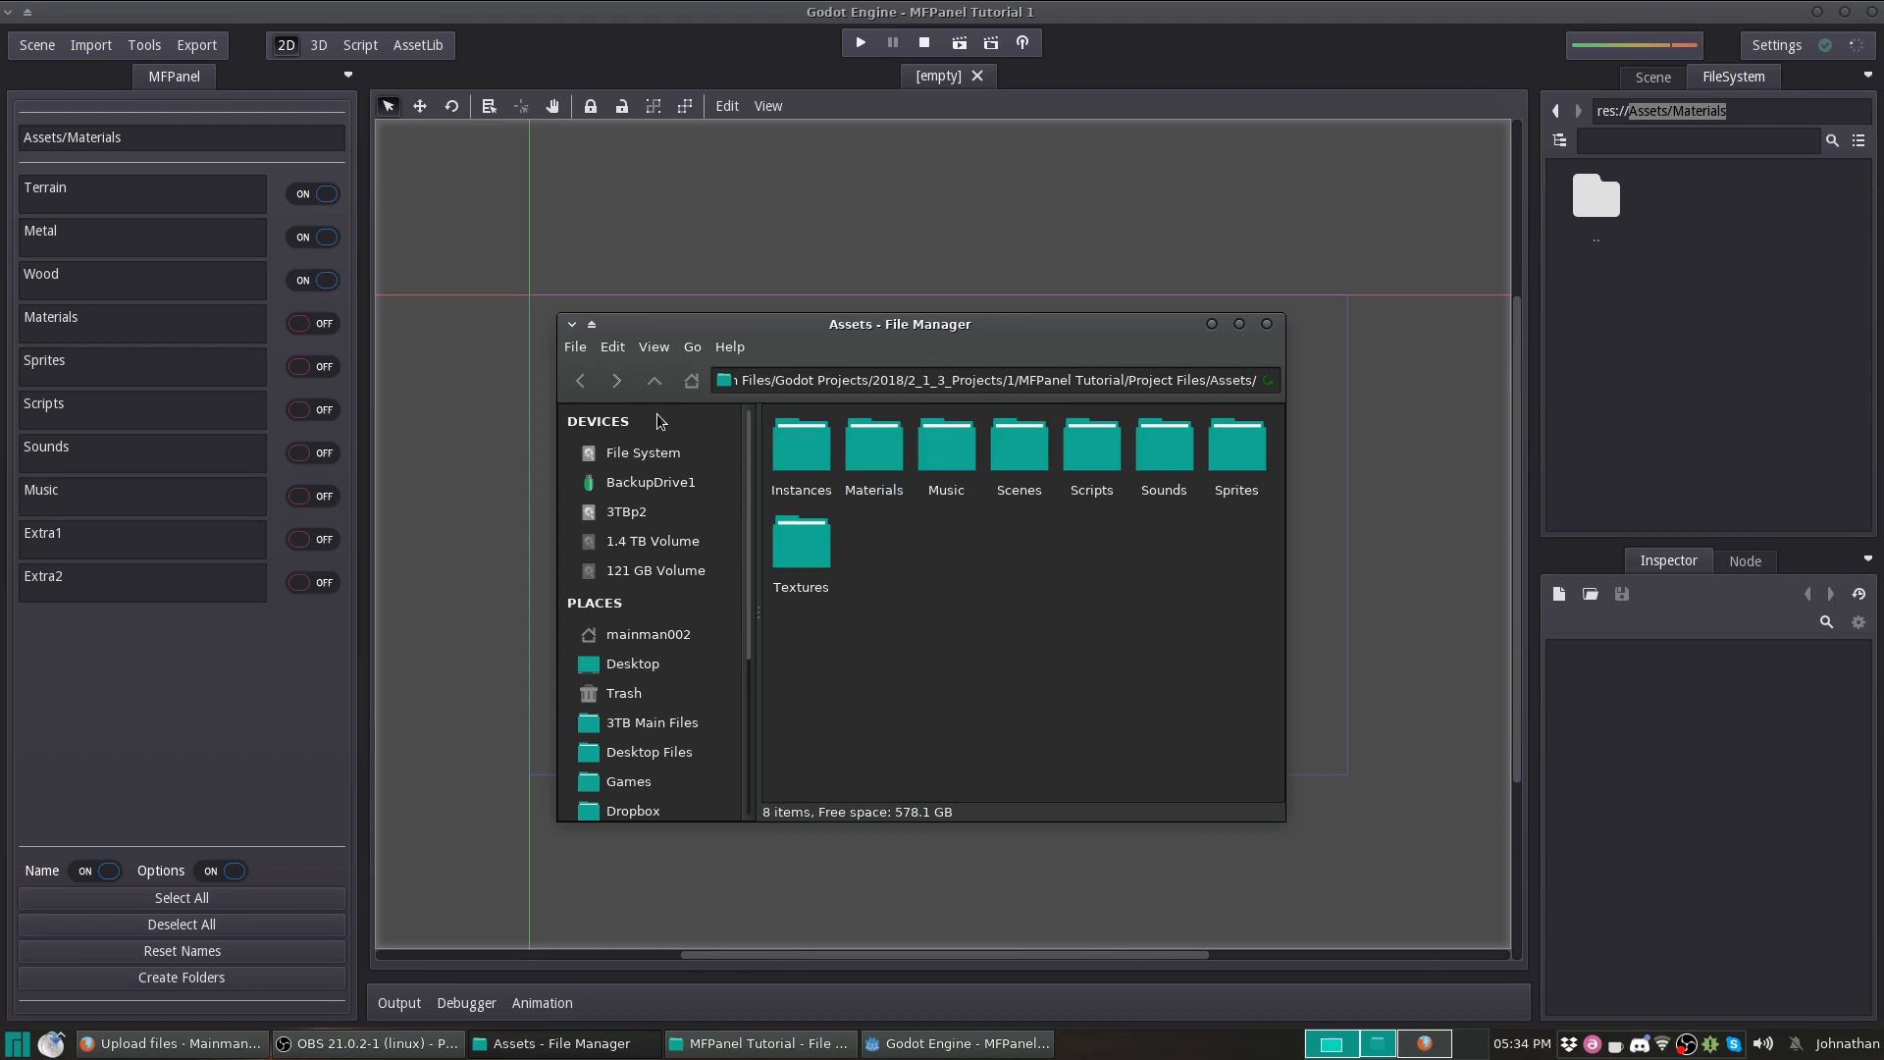
pyautogui.click(653, 379)
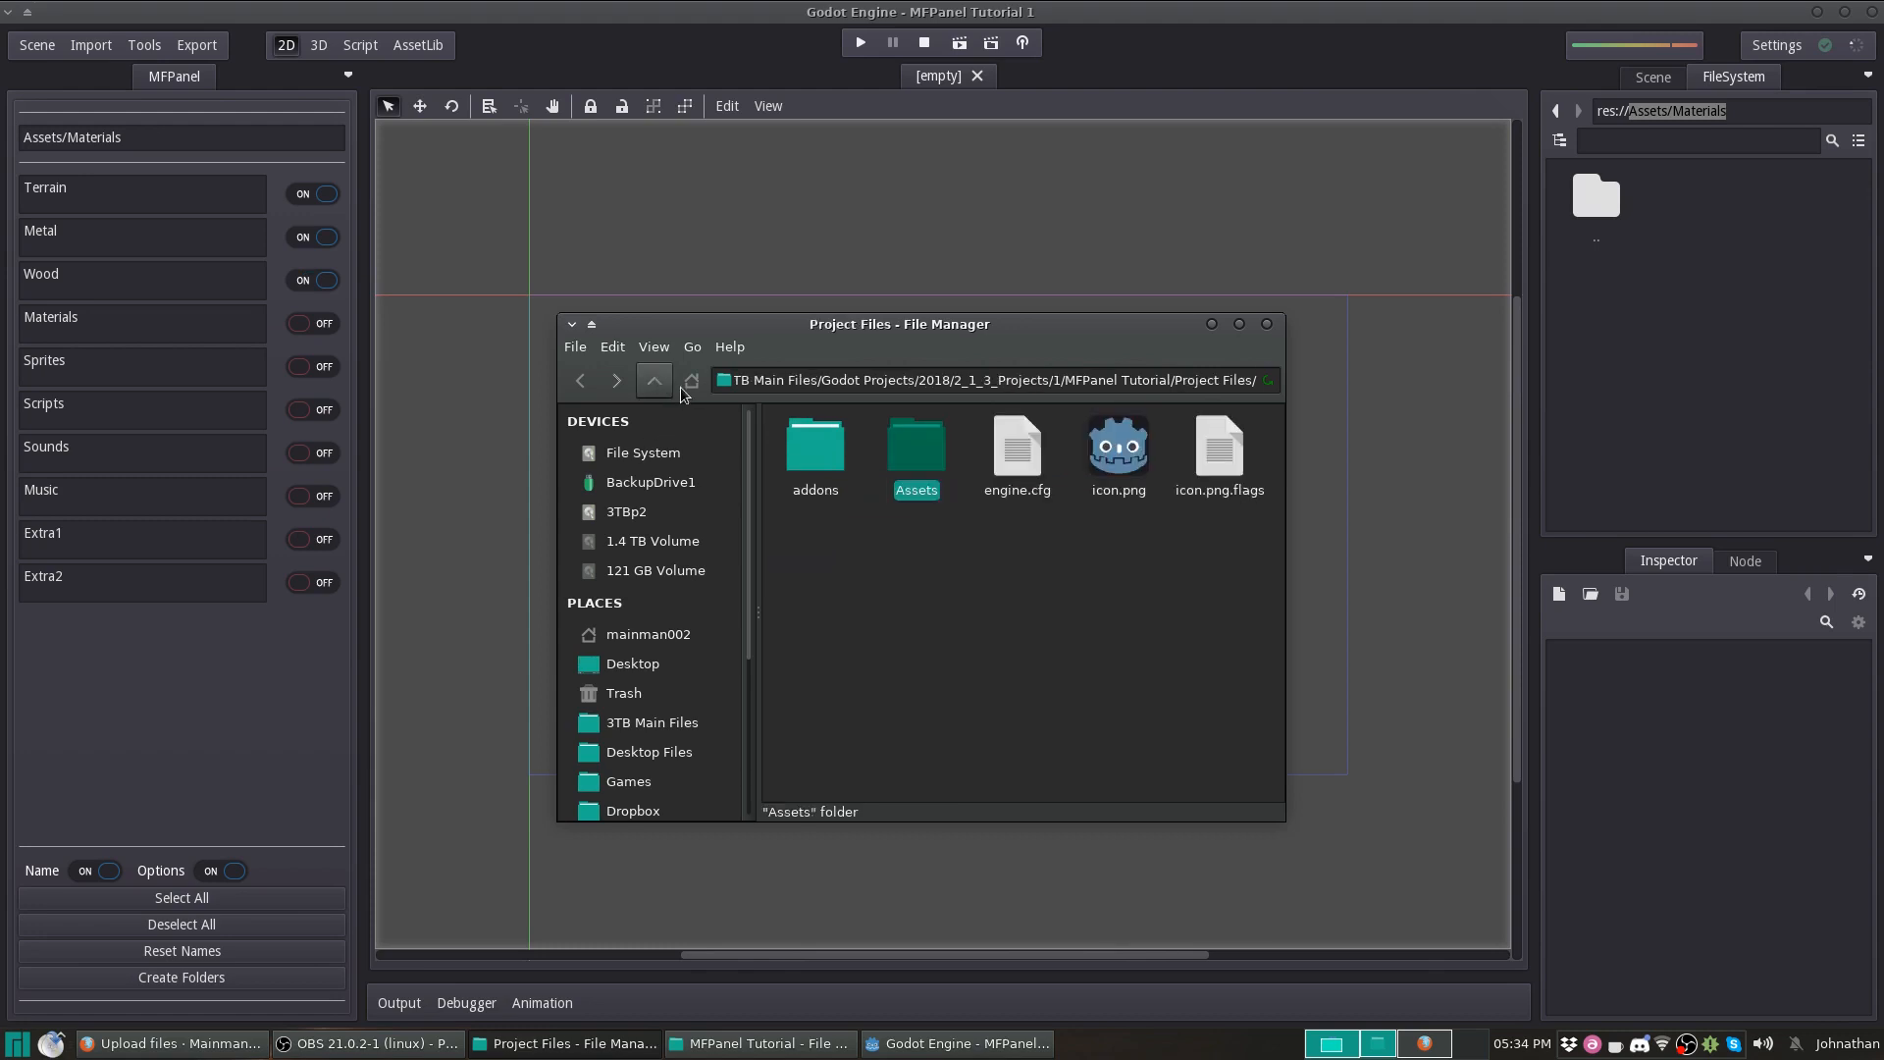
pyautogui.doubleClick(914, 459)
pyautogui.doubleClick(883, 451)
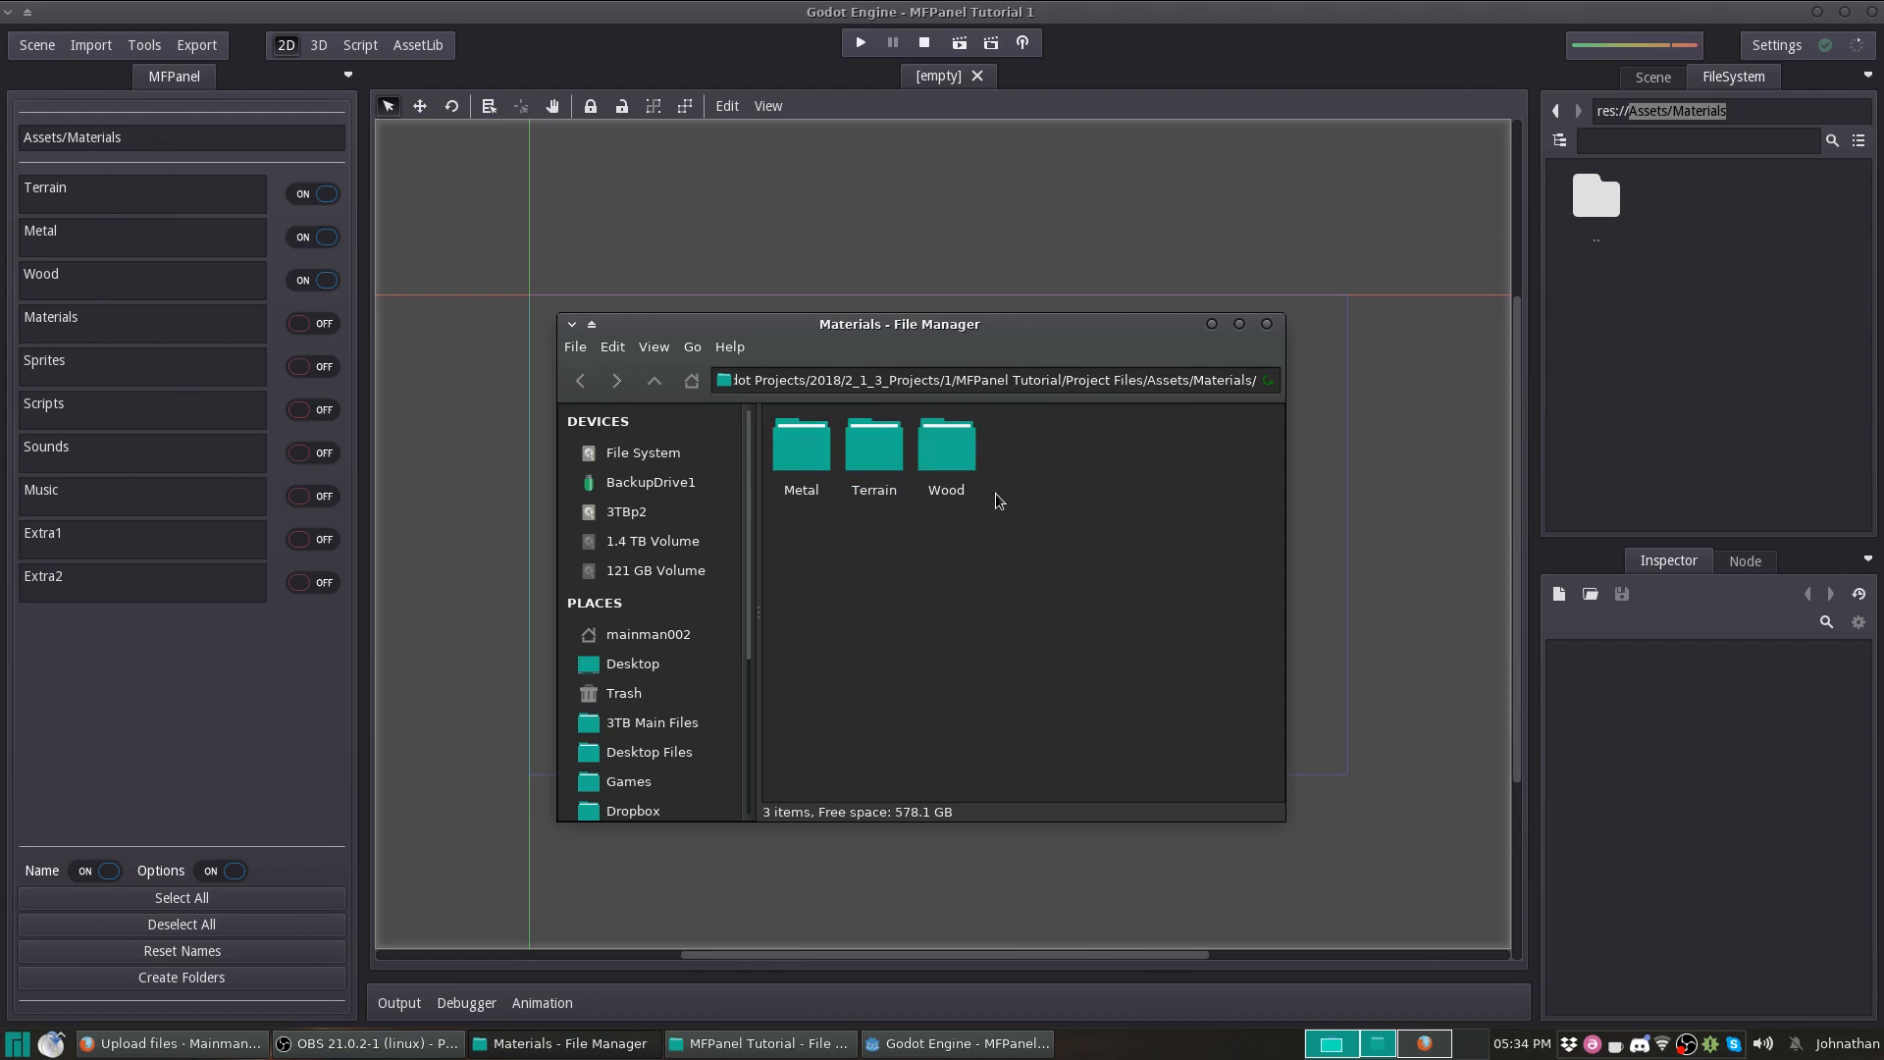
# Go back up to Project Files in the file manager and delete the Assets folder.
pyautogui.click(653, 388)
pyautogui.click(653, 389)
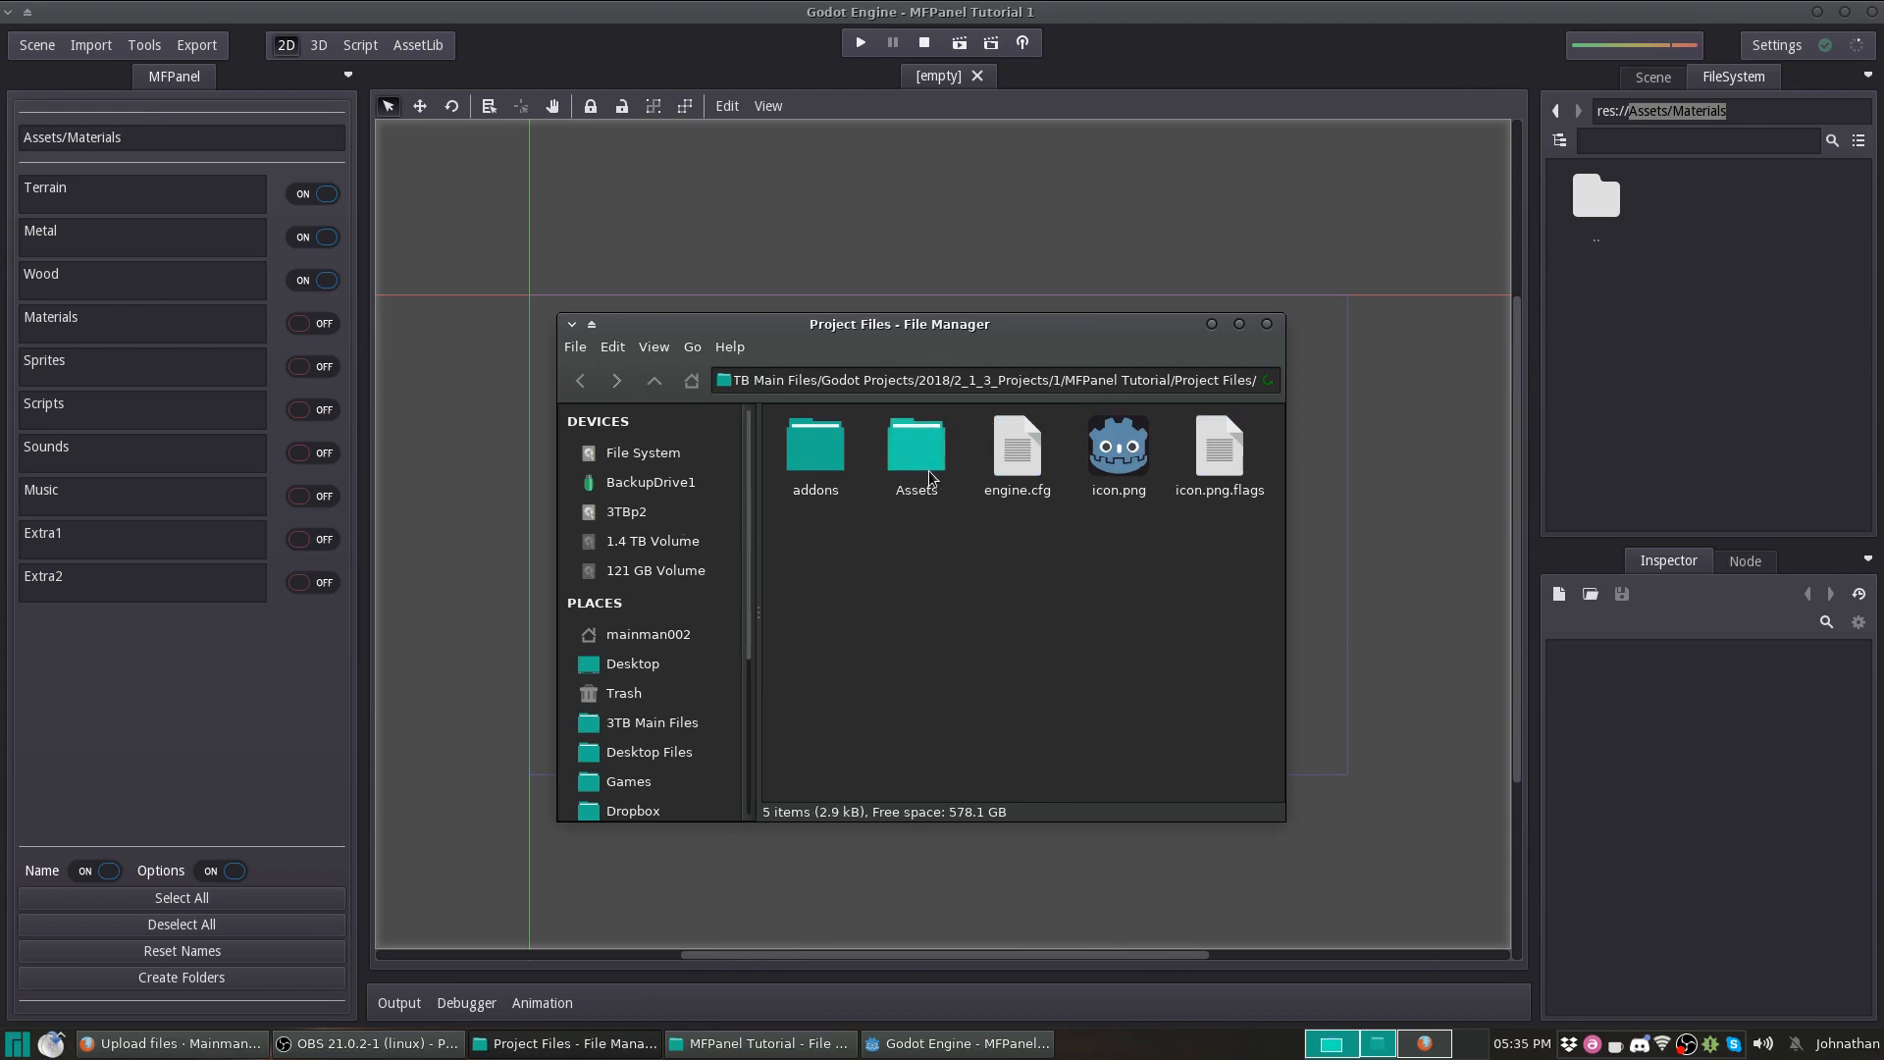
pyautogui.rightClick(925, 461)
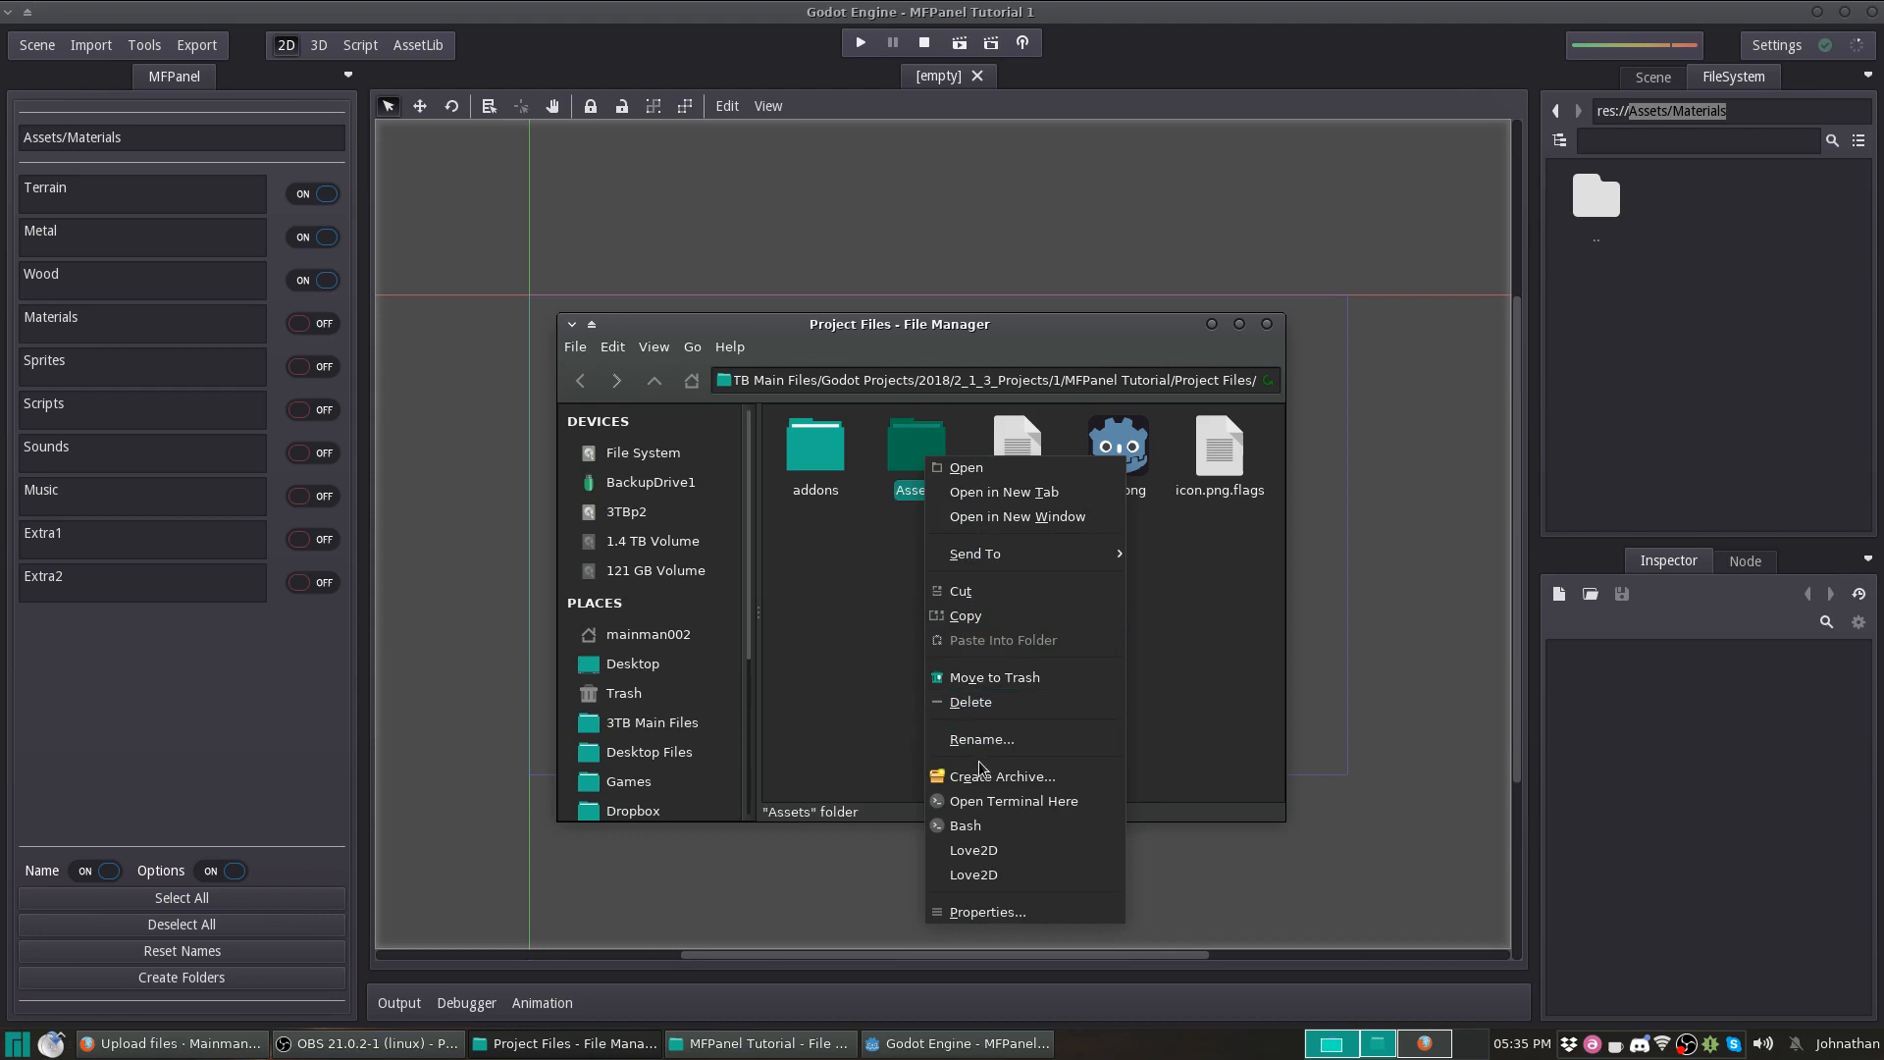
pyautogui.click(978, 703)
pyautogui.click(1041, 648)
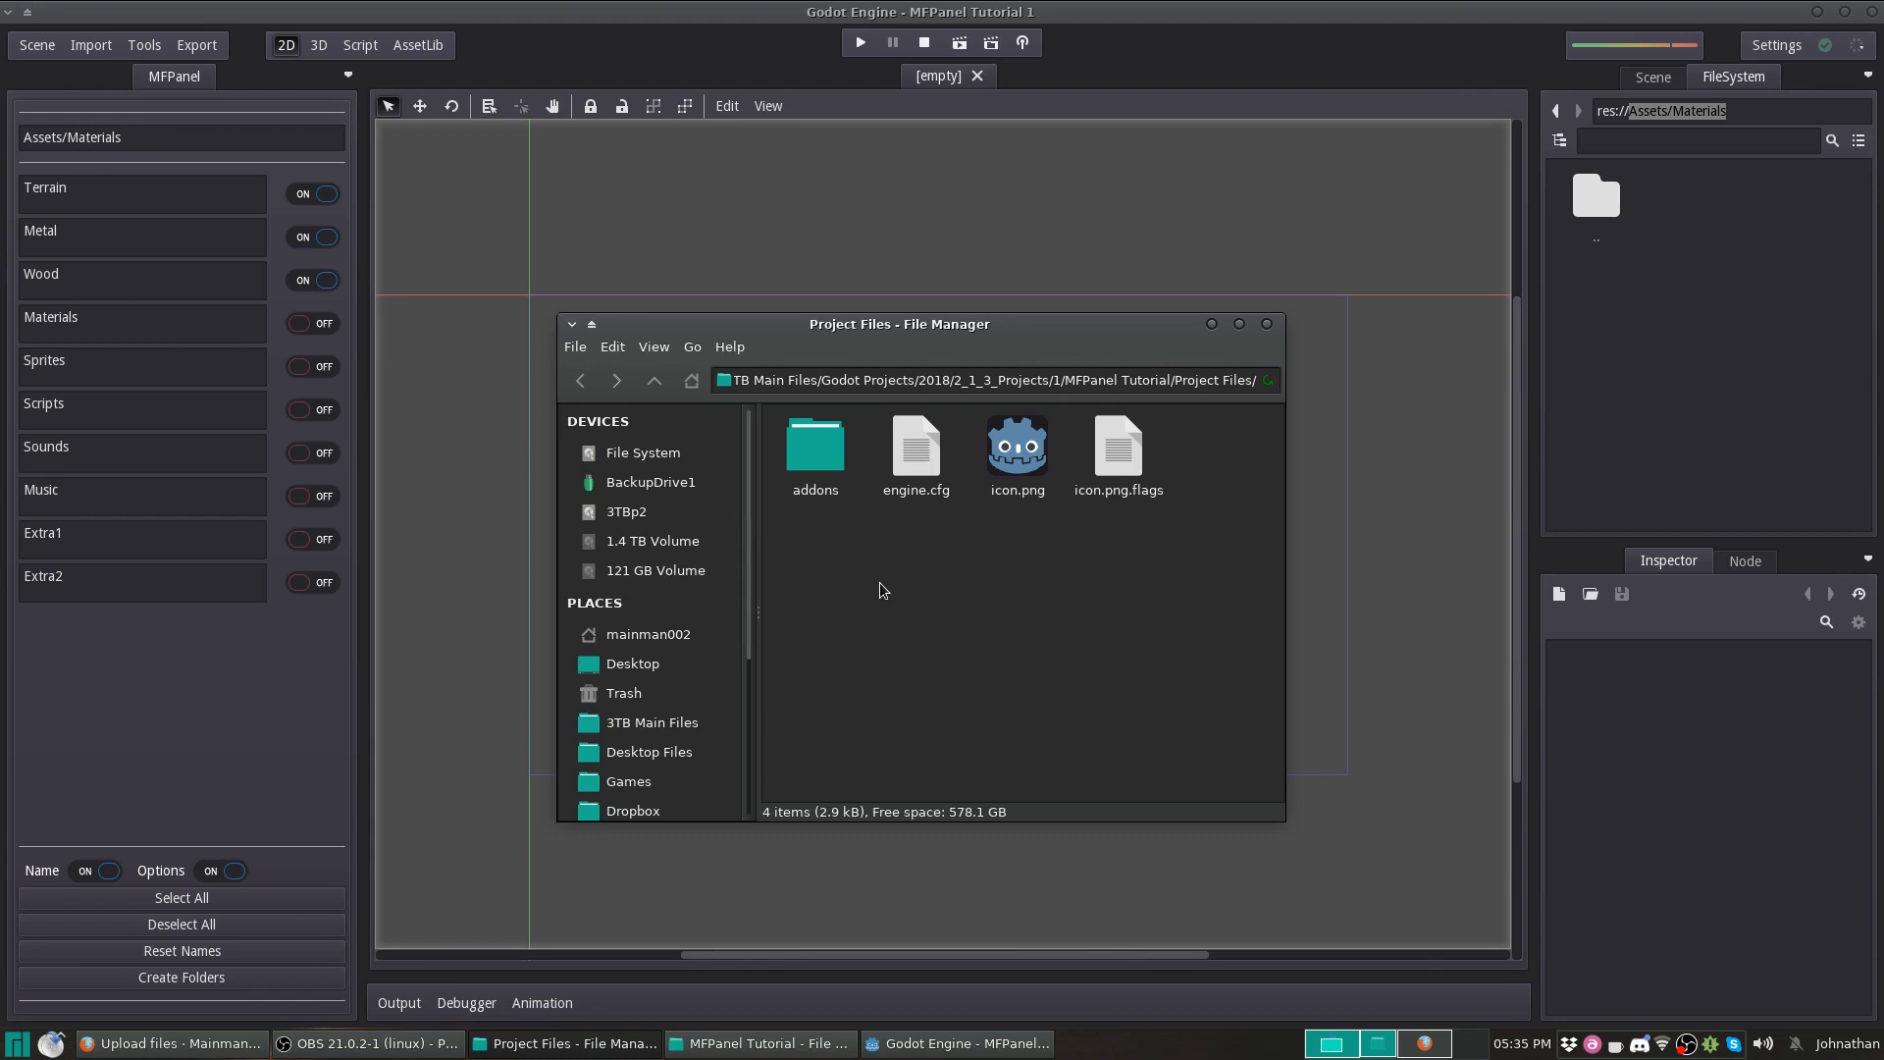
# Try creating the Terrain, Metal and Wood subfolders with the main folder name Assets/Materials while that path is missing from the project.
pyautogui.moveTo(128, 143); pyautogui.dragTo(61, 138)
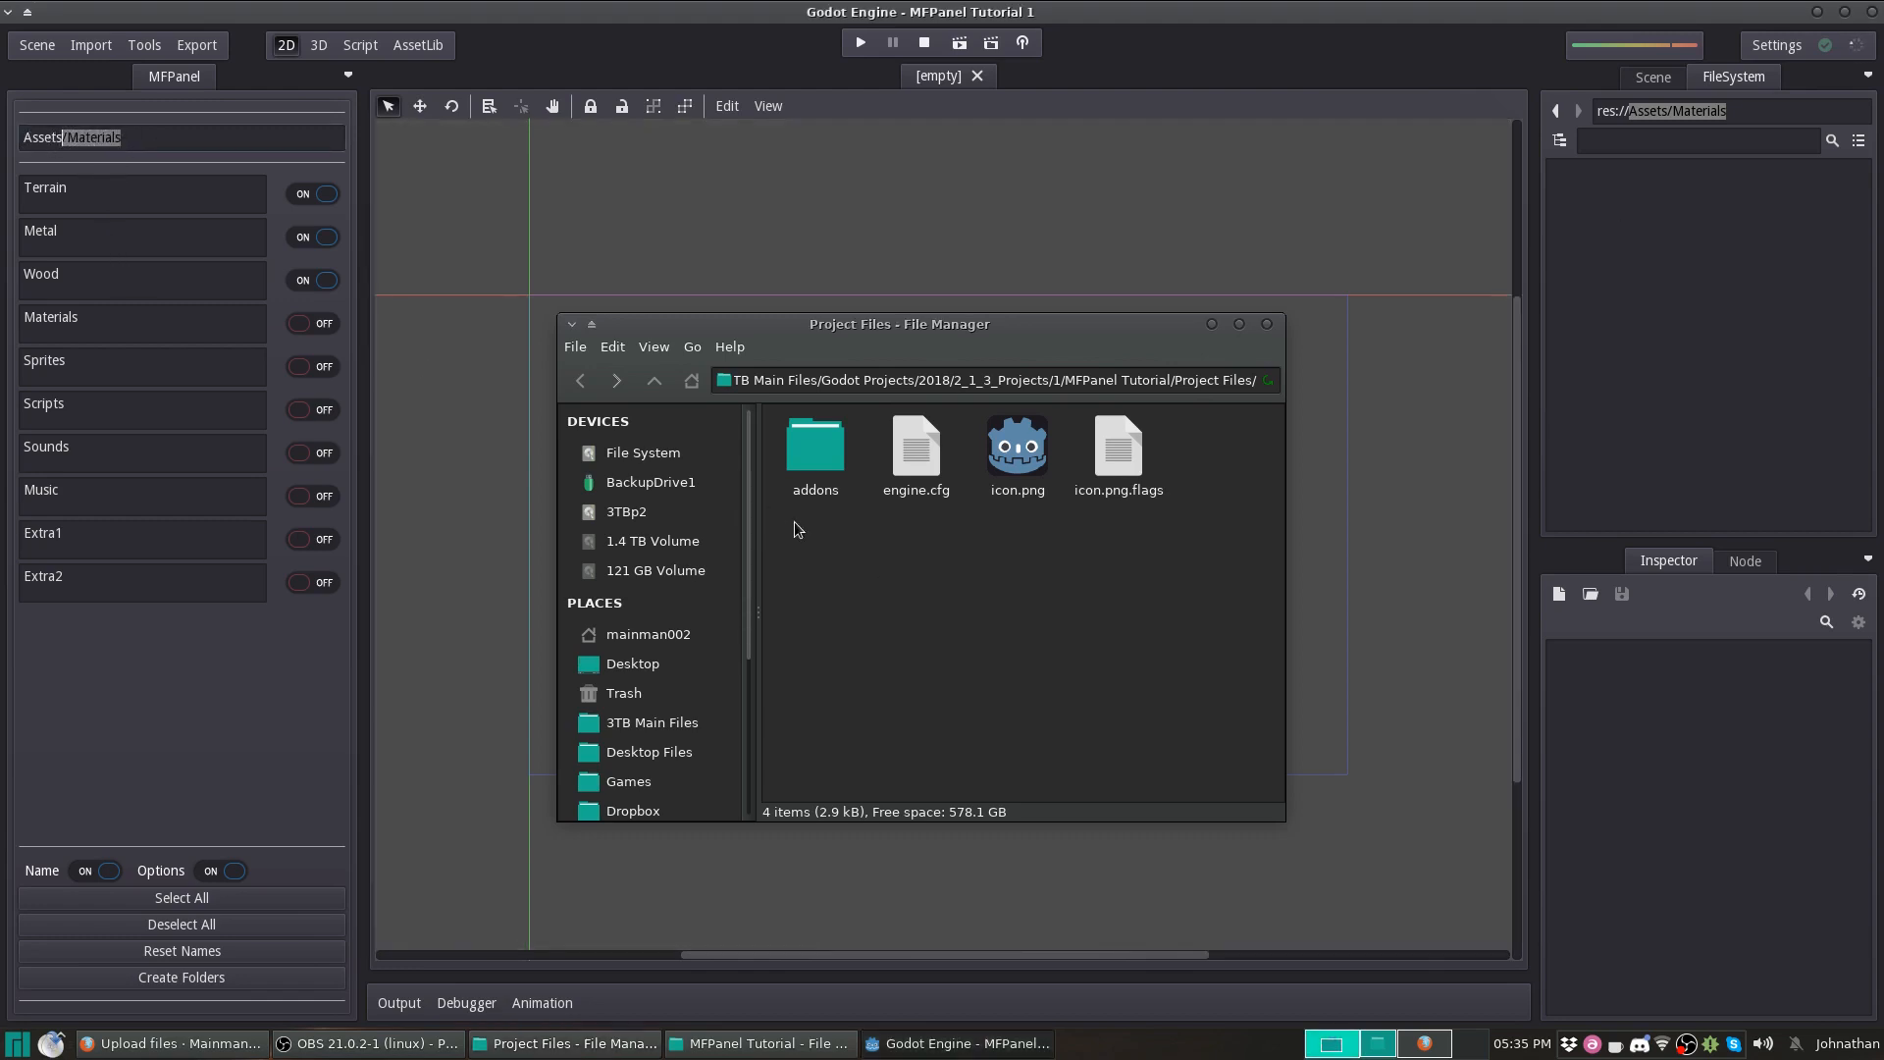
pyautogui.click(883, 594)
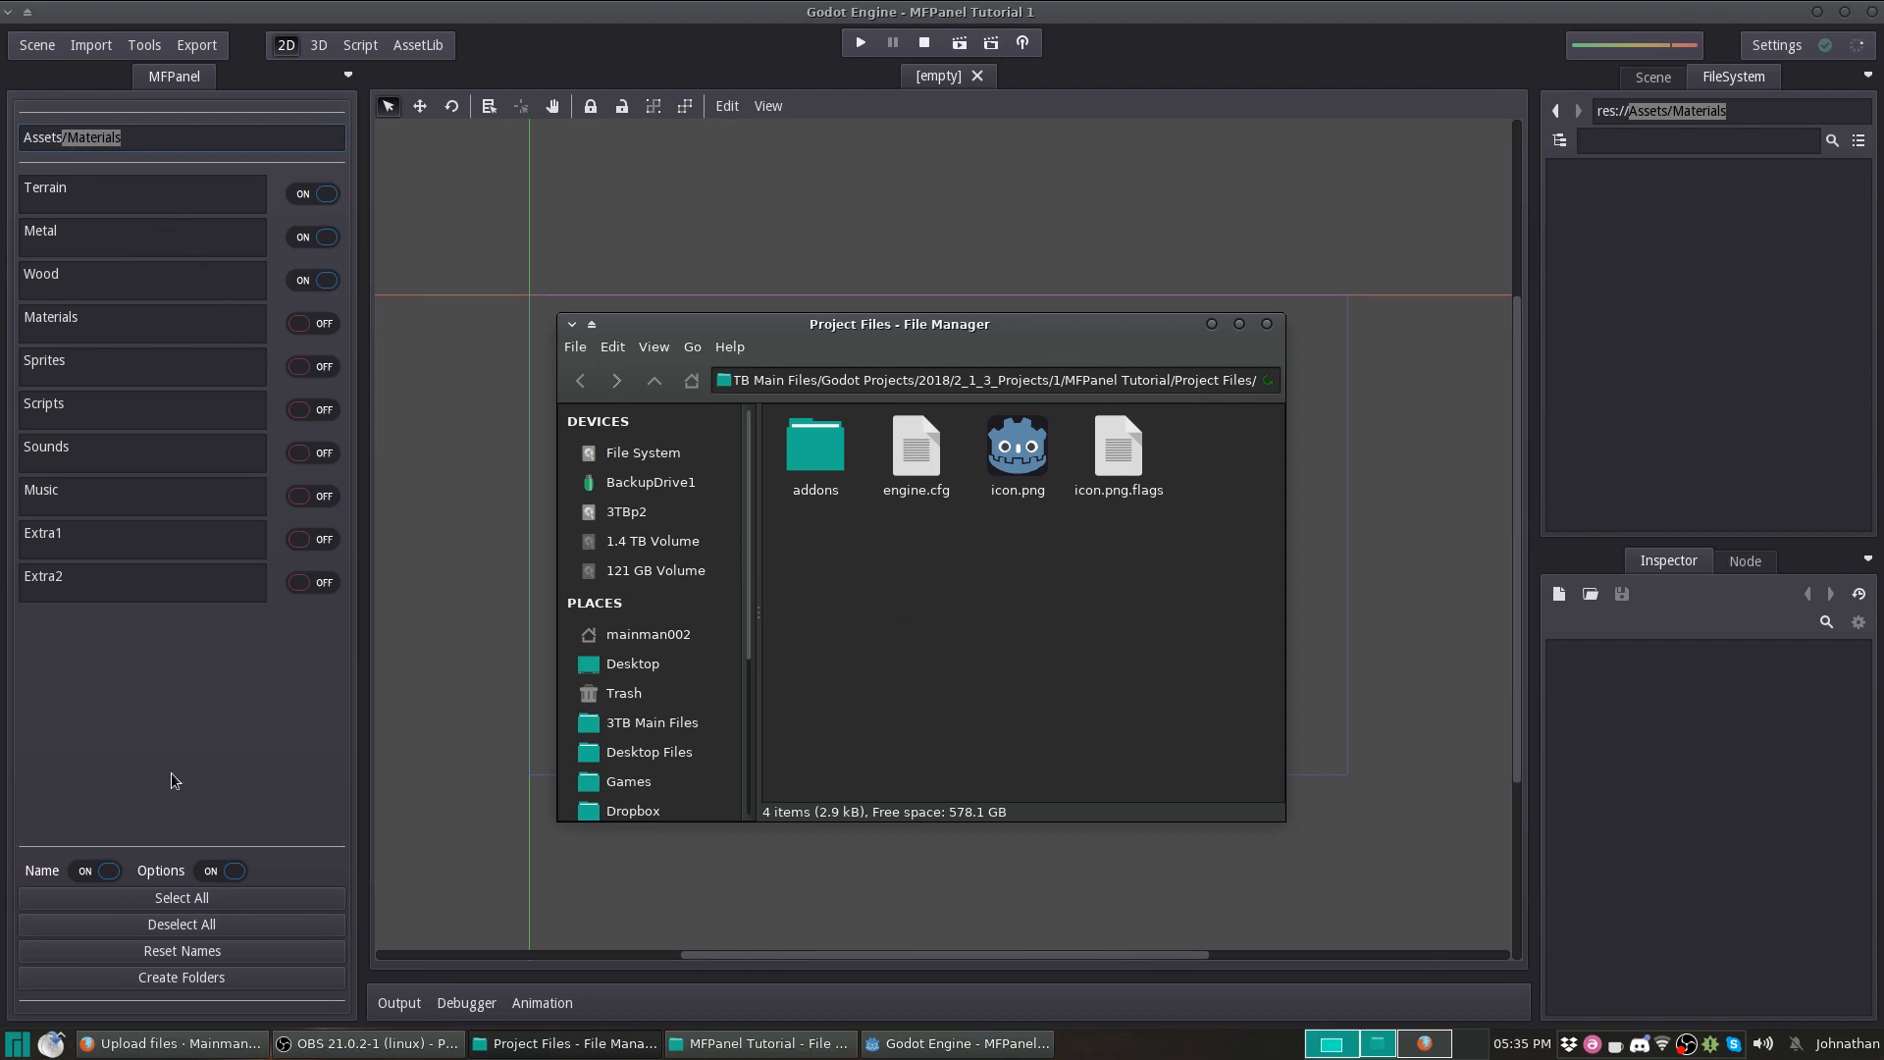
pyautogui.click(196, 979)
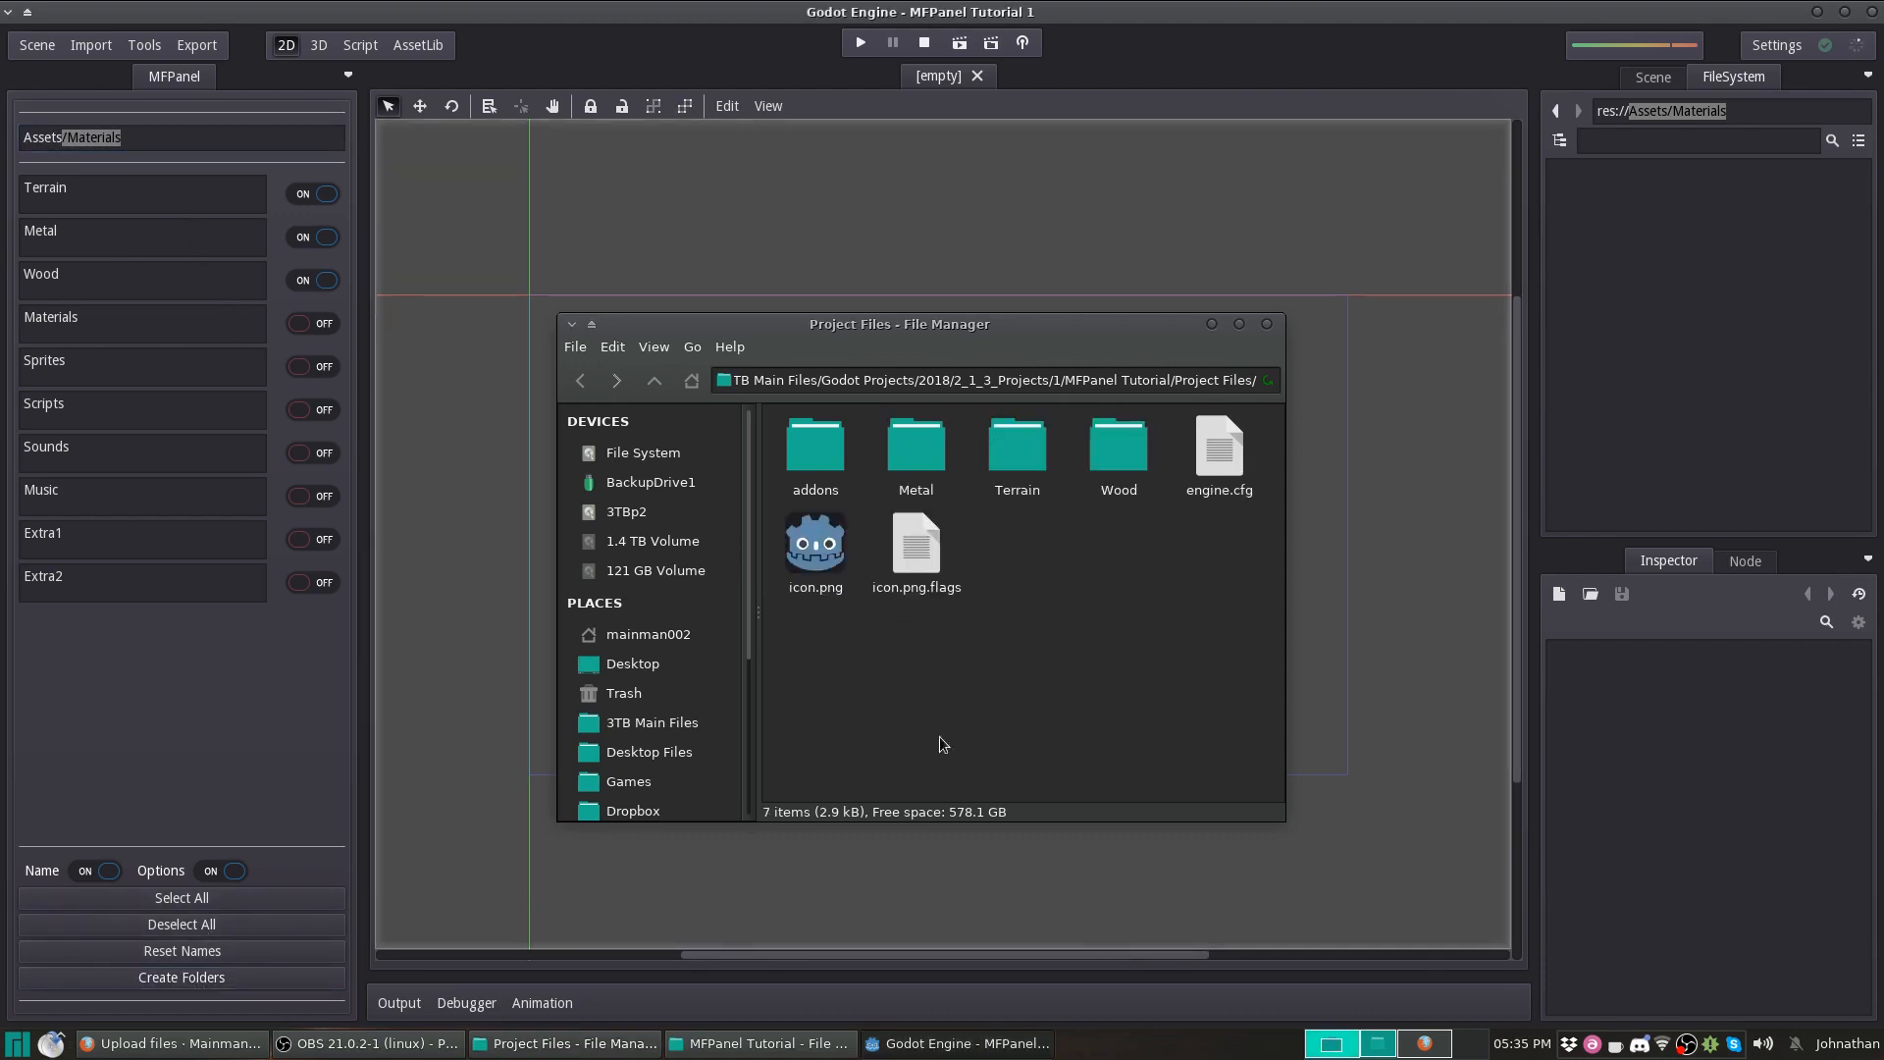
pyautogui.click(1149, 628)
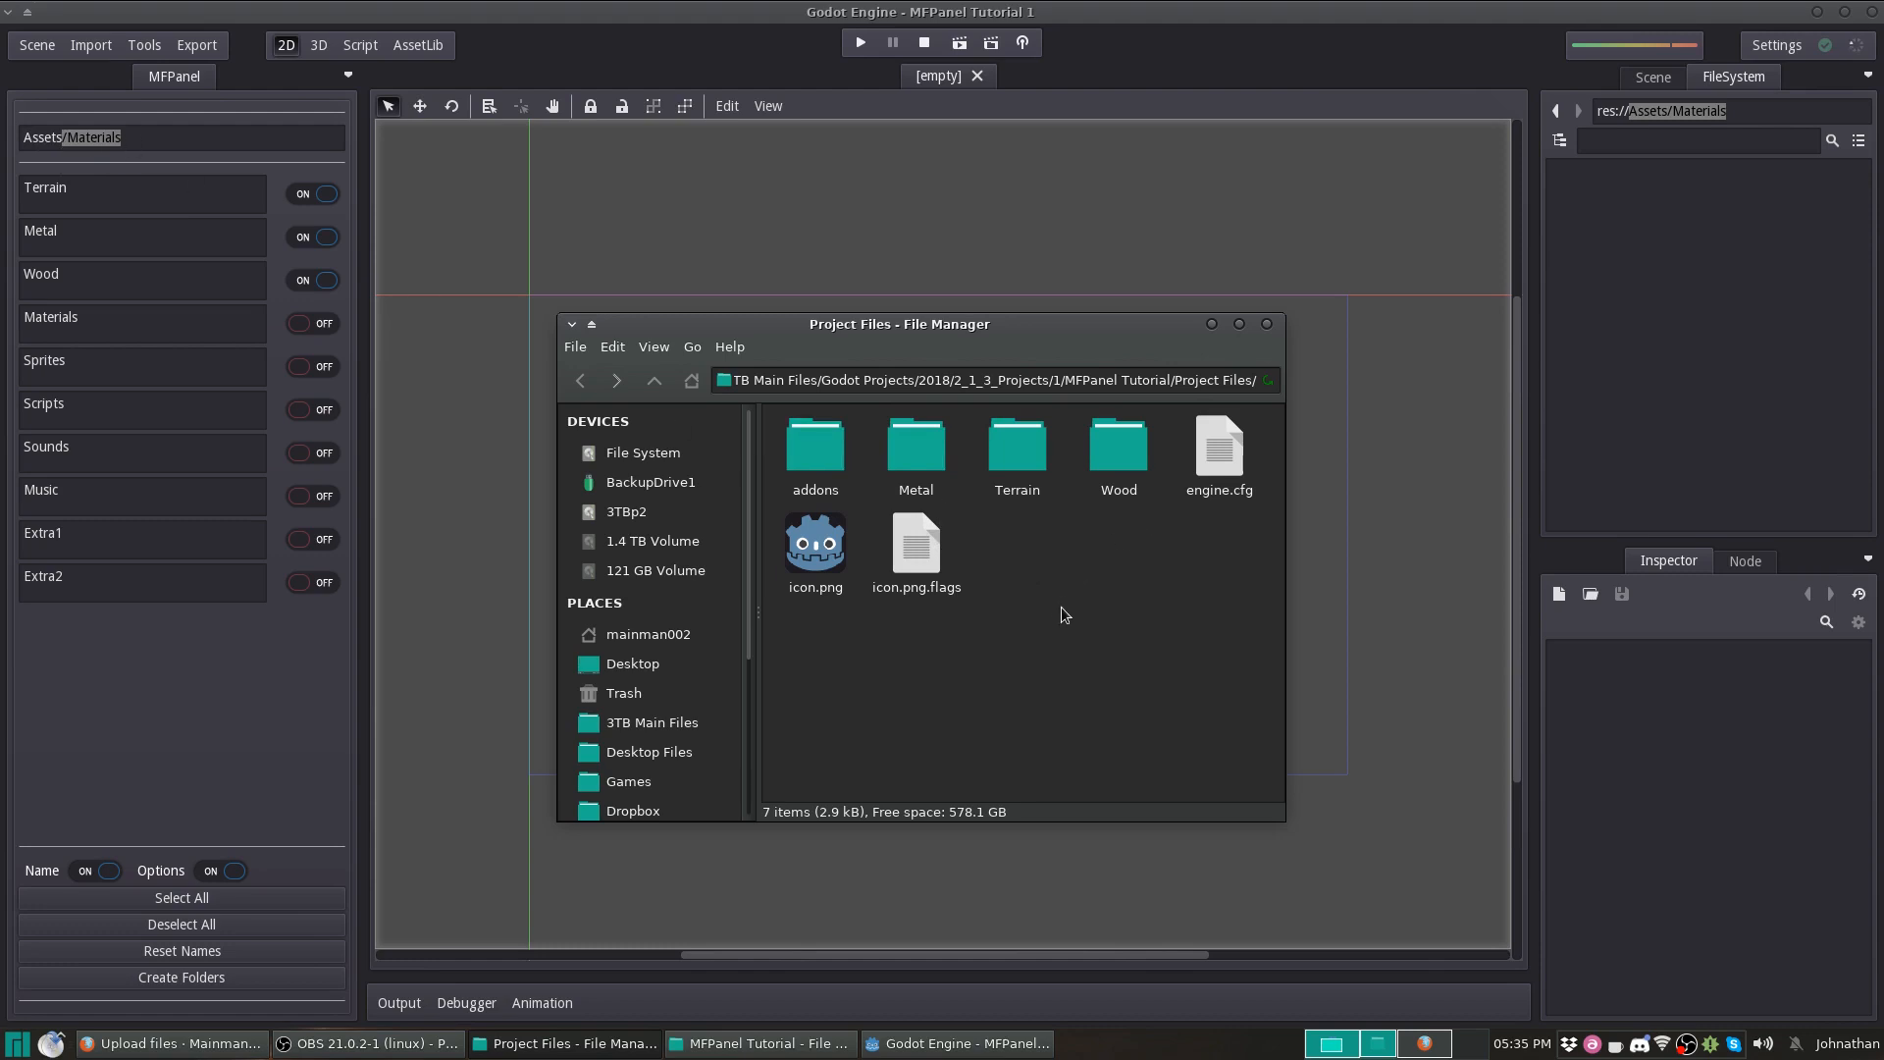
# Delete the Metal, Terrain and Wood folders from Project Files.
pyautogui.click(933, 459)
pyautogui.keyDown('shift'); pyautogui.click(1126, 451); pyautogui.keyUp('shift')
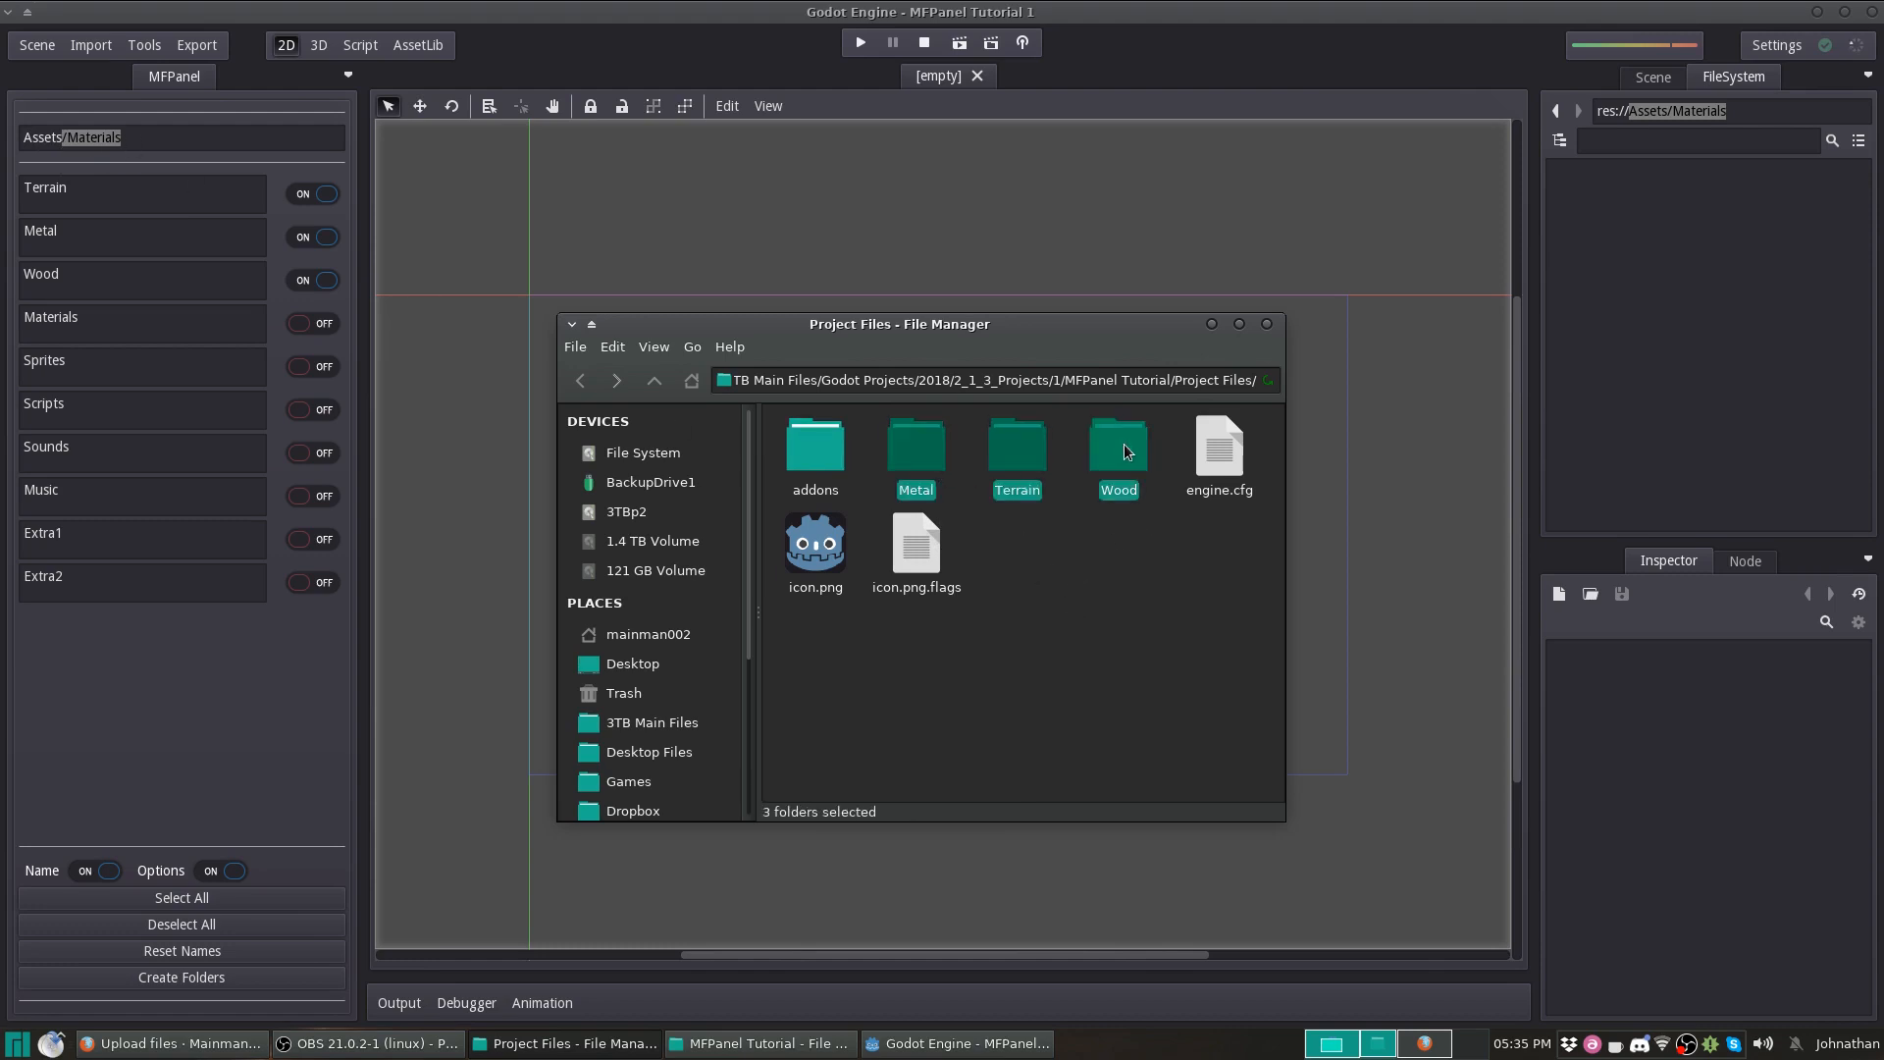
pyautogui.rightClick(1126, 451)
pyautogui.click(1163, 638)
pyautogui.click(1101, 643)
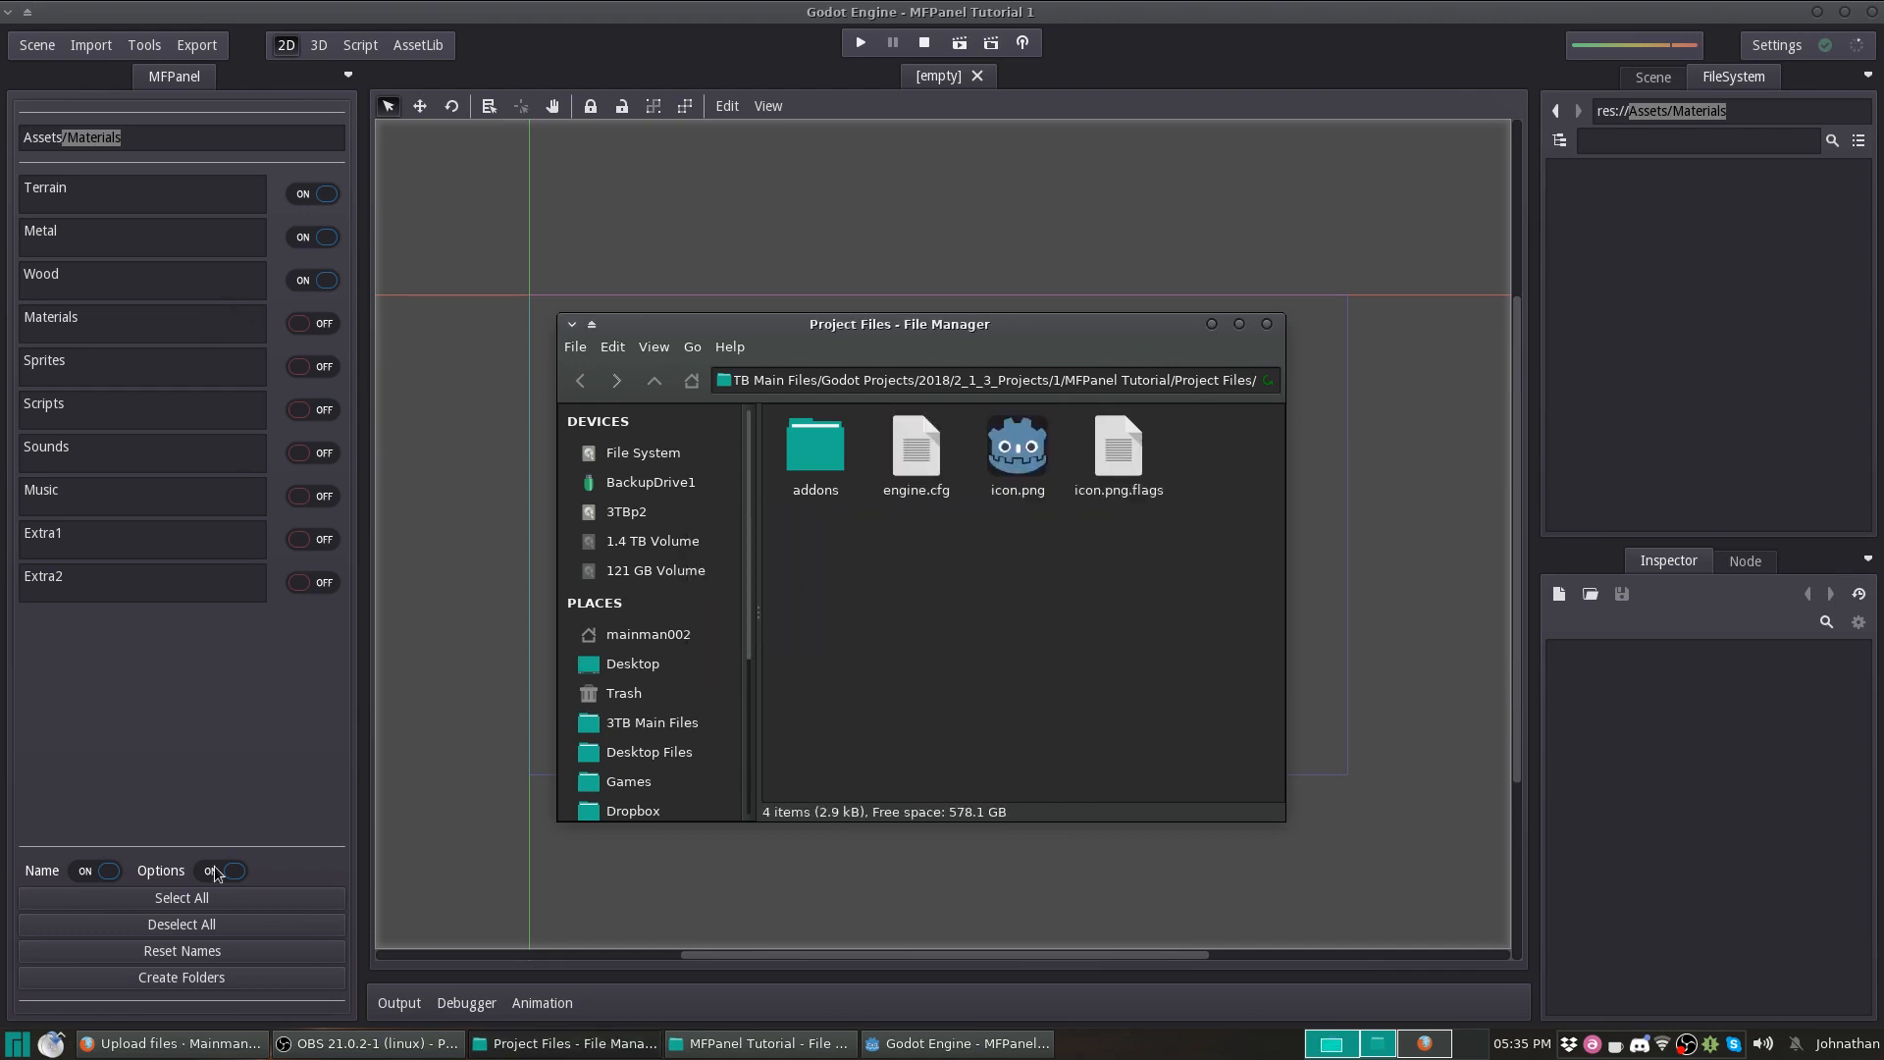
# Deselect and reselect all subfolders in MFPanel, and switch off the display of the Name and Options sections.
pyautogui.click(198, 924)
pyautogui.click(179, 898)
pyautogui.click(144, 145)
pyautogui.click(99, 871)
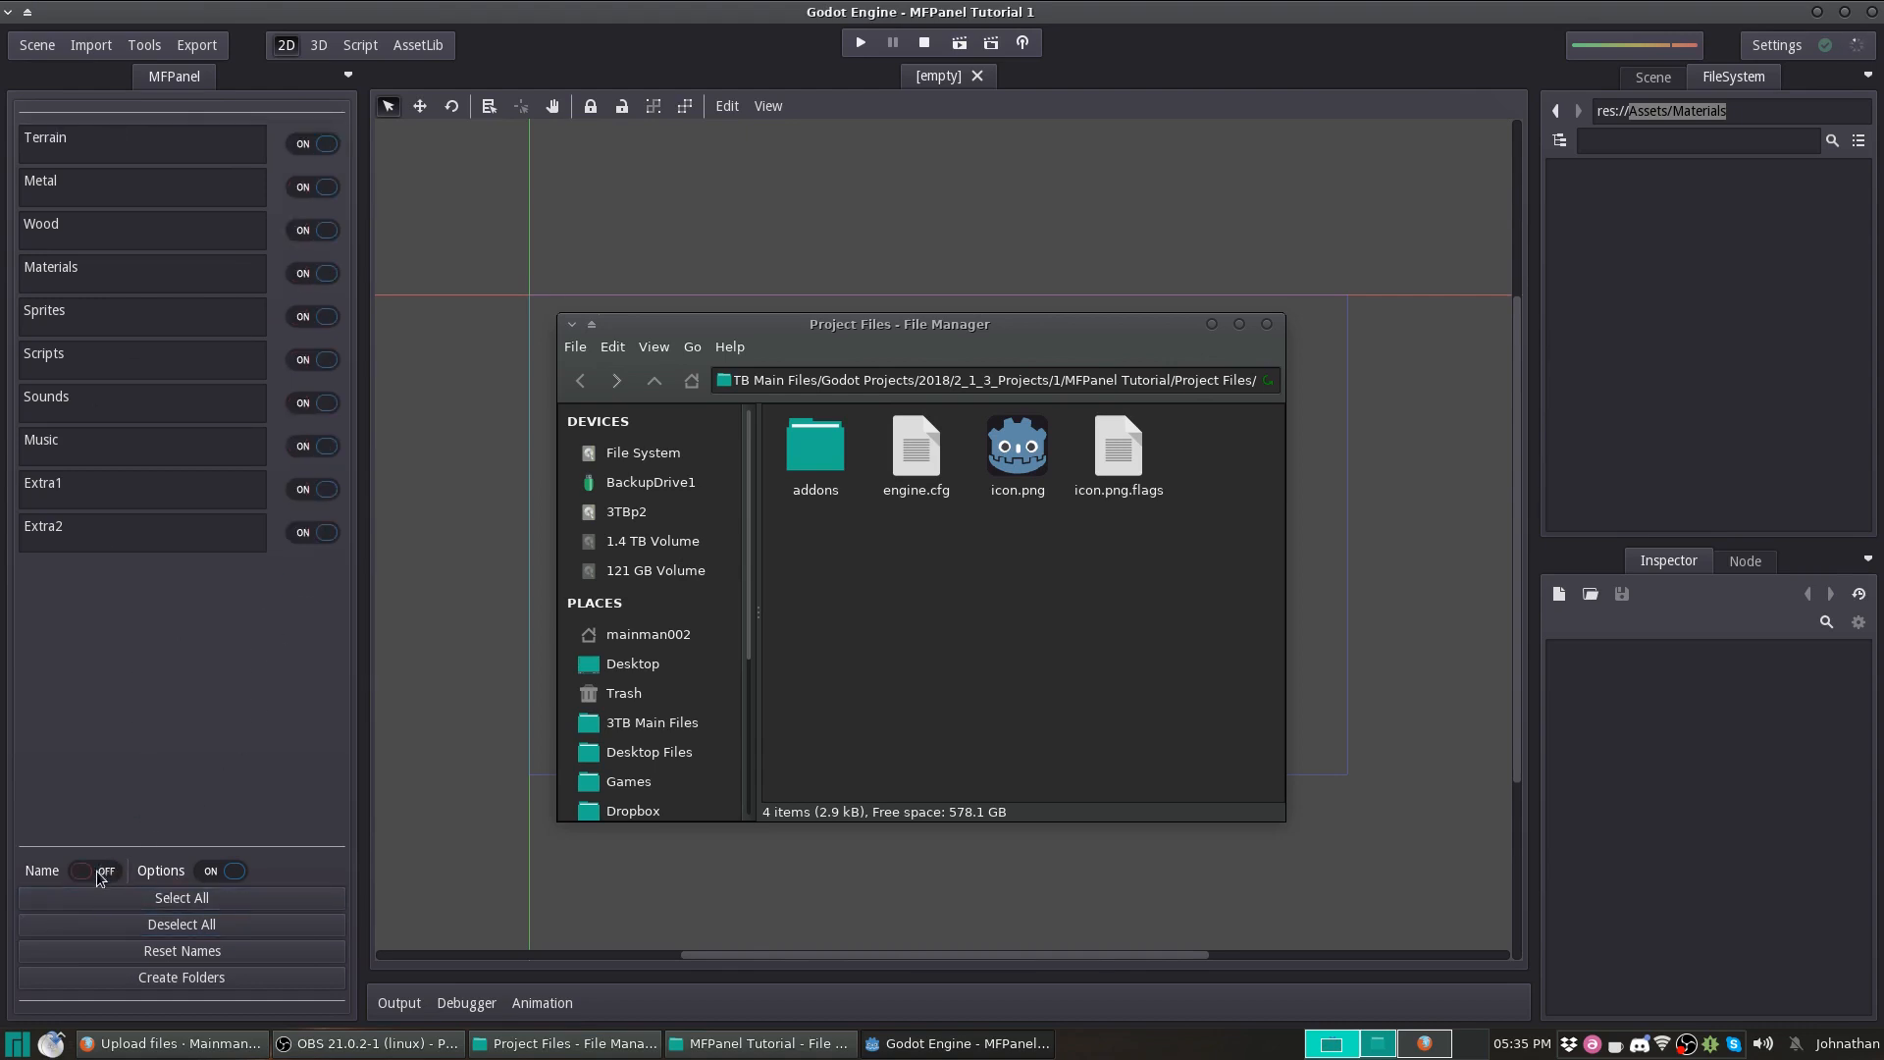
pyautogui.click(102, 872)
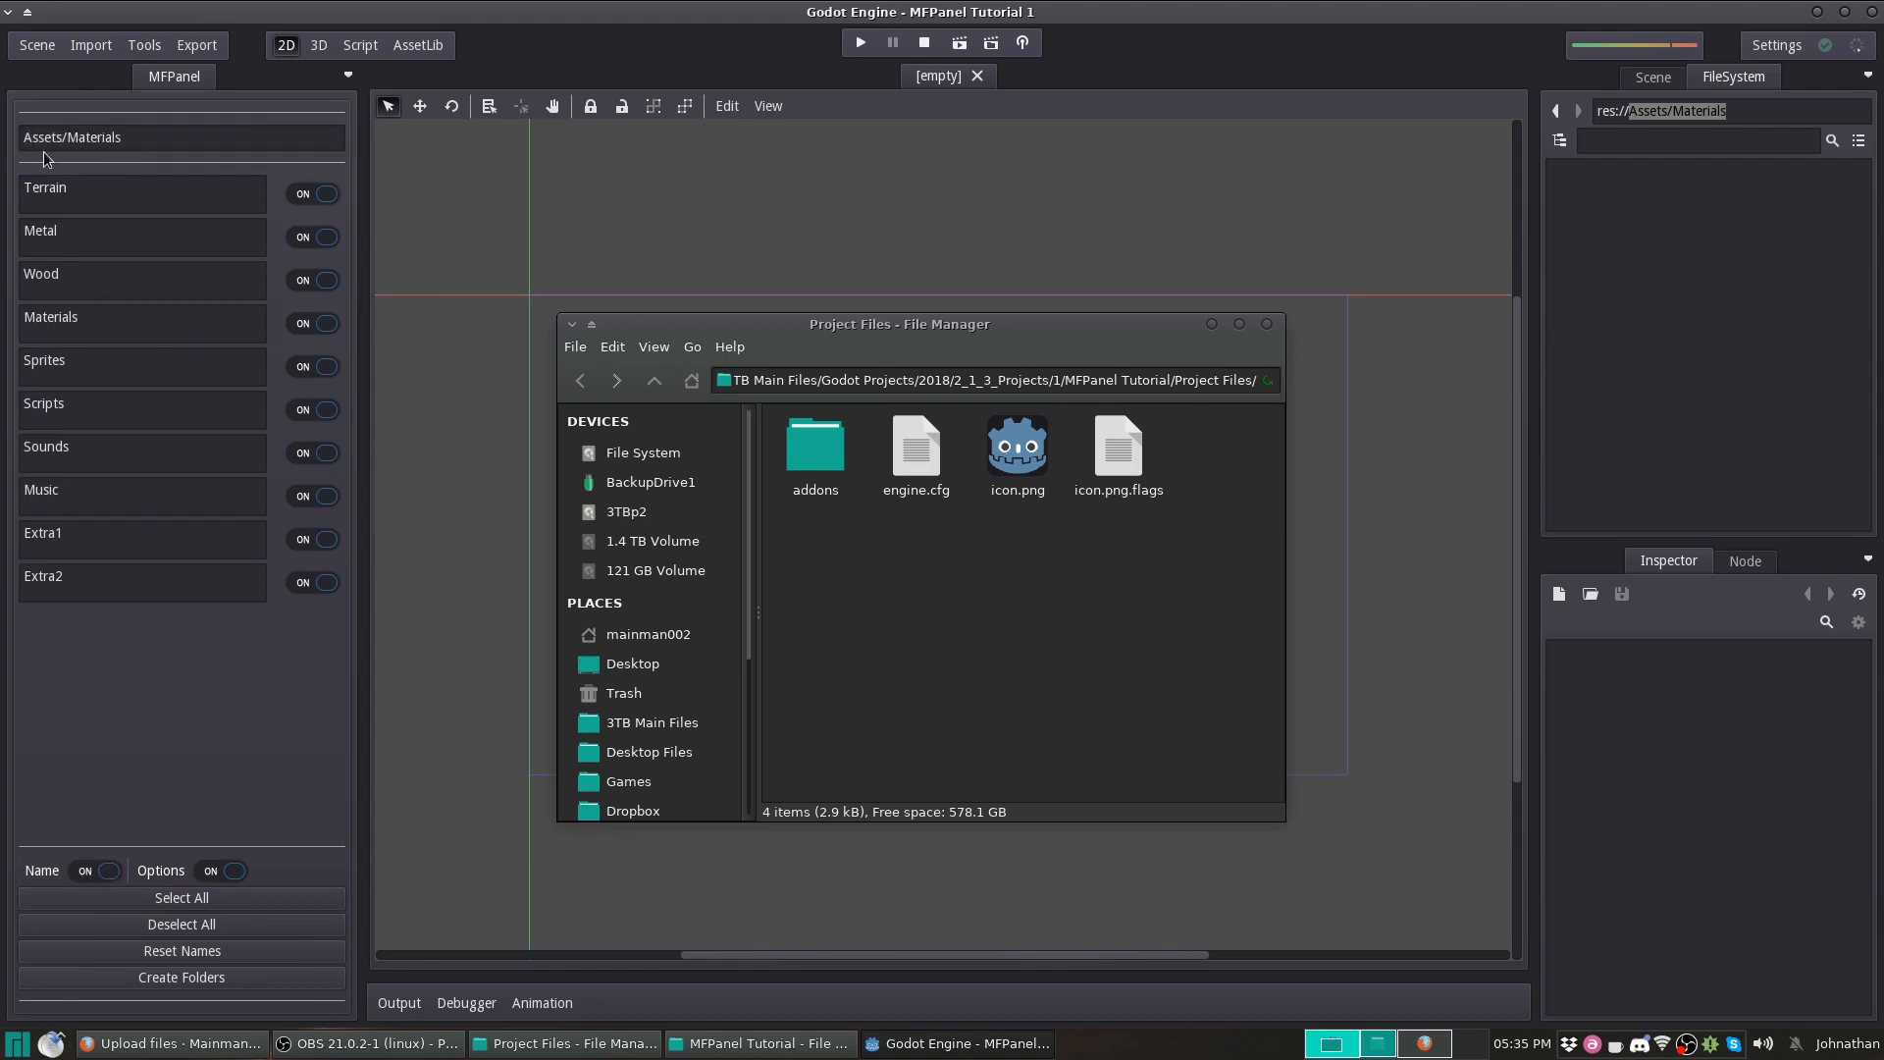
pyautogui.click(100, 869)
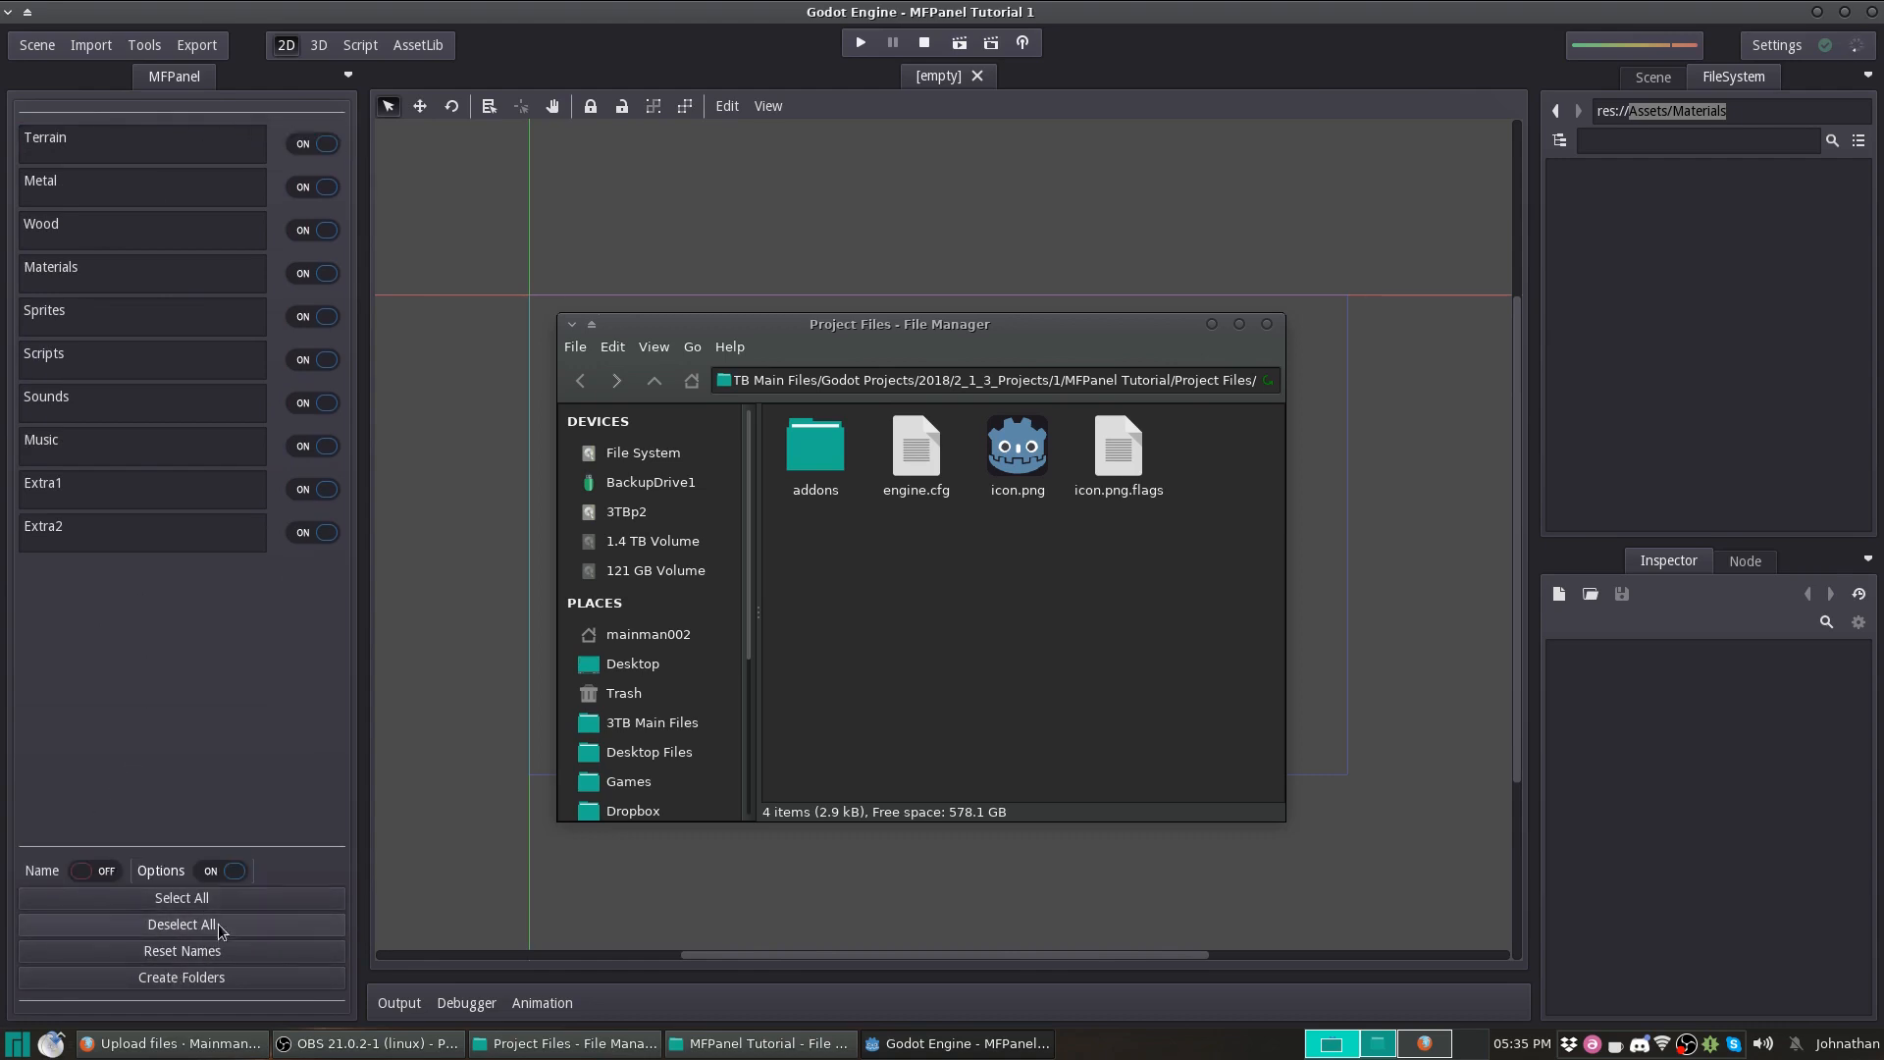
pyautogui.click(220, 871)
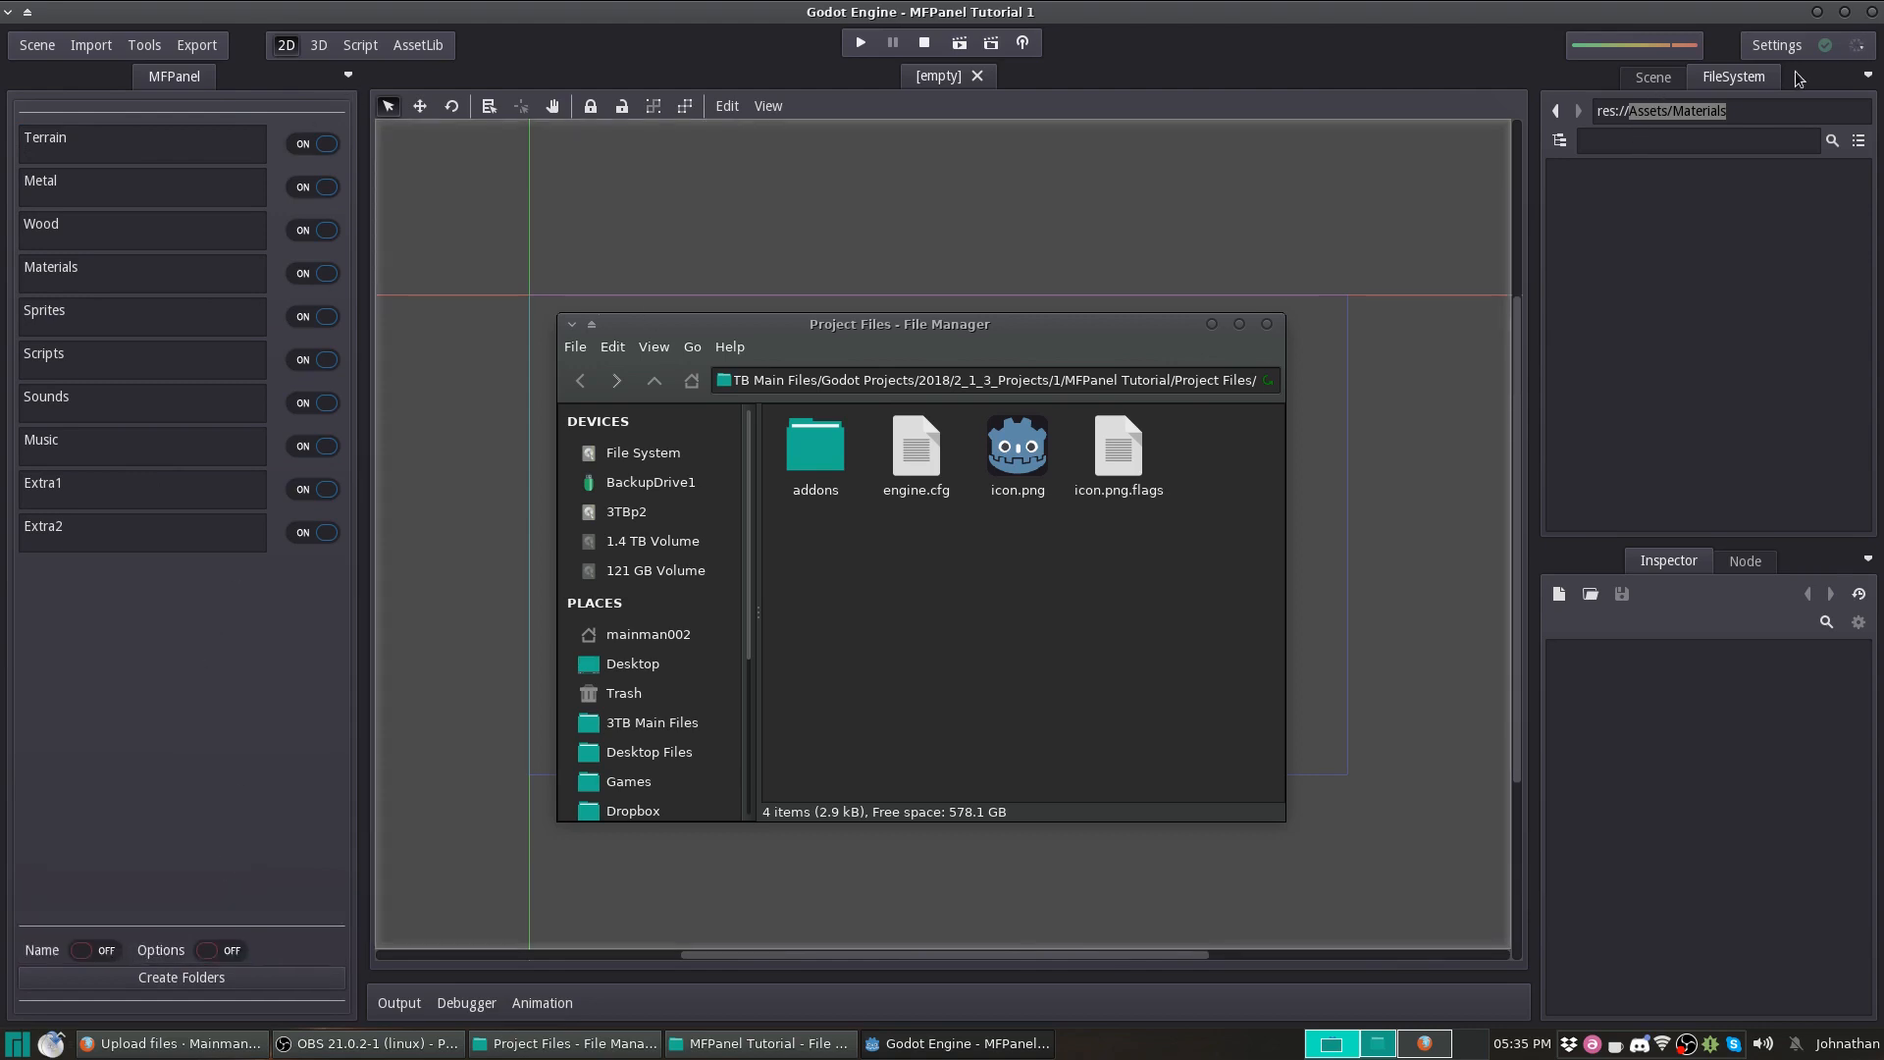
# Move the FileSystem dock into its own slot directly beneath MFPanel.
pyautogui.click(1867, 75)
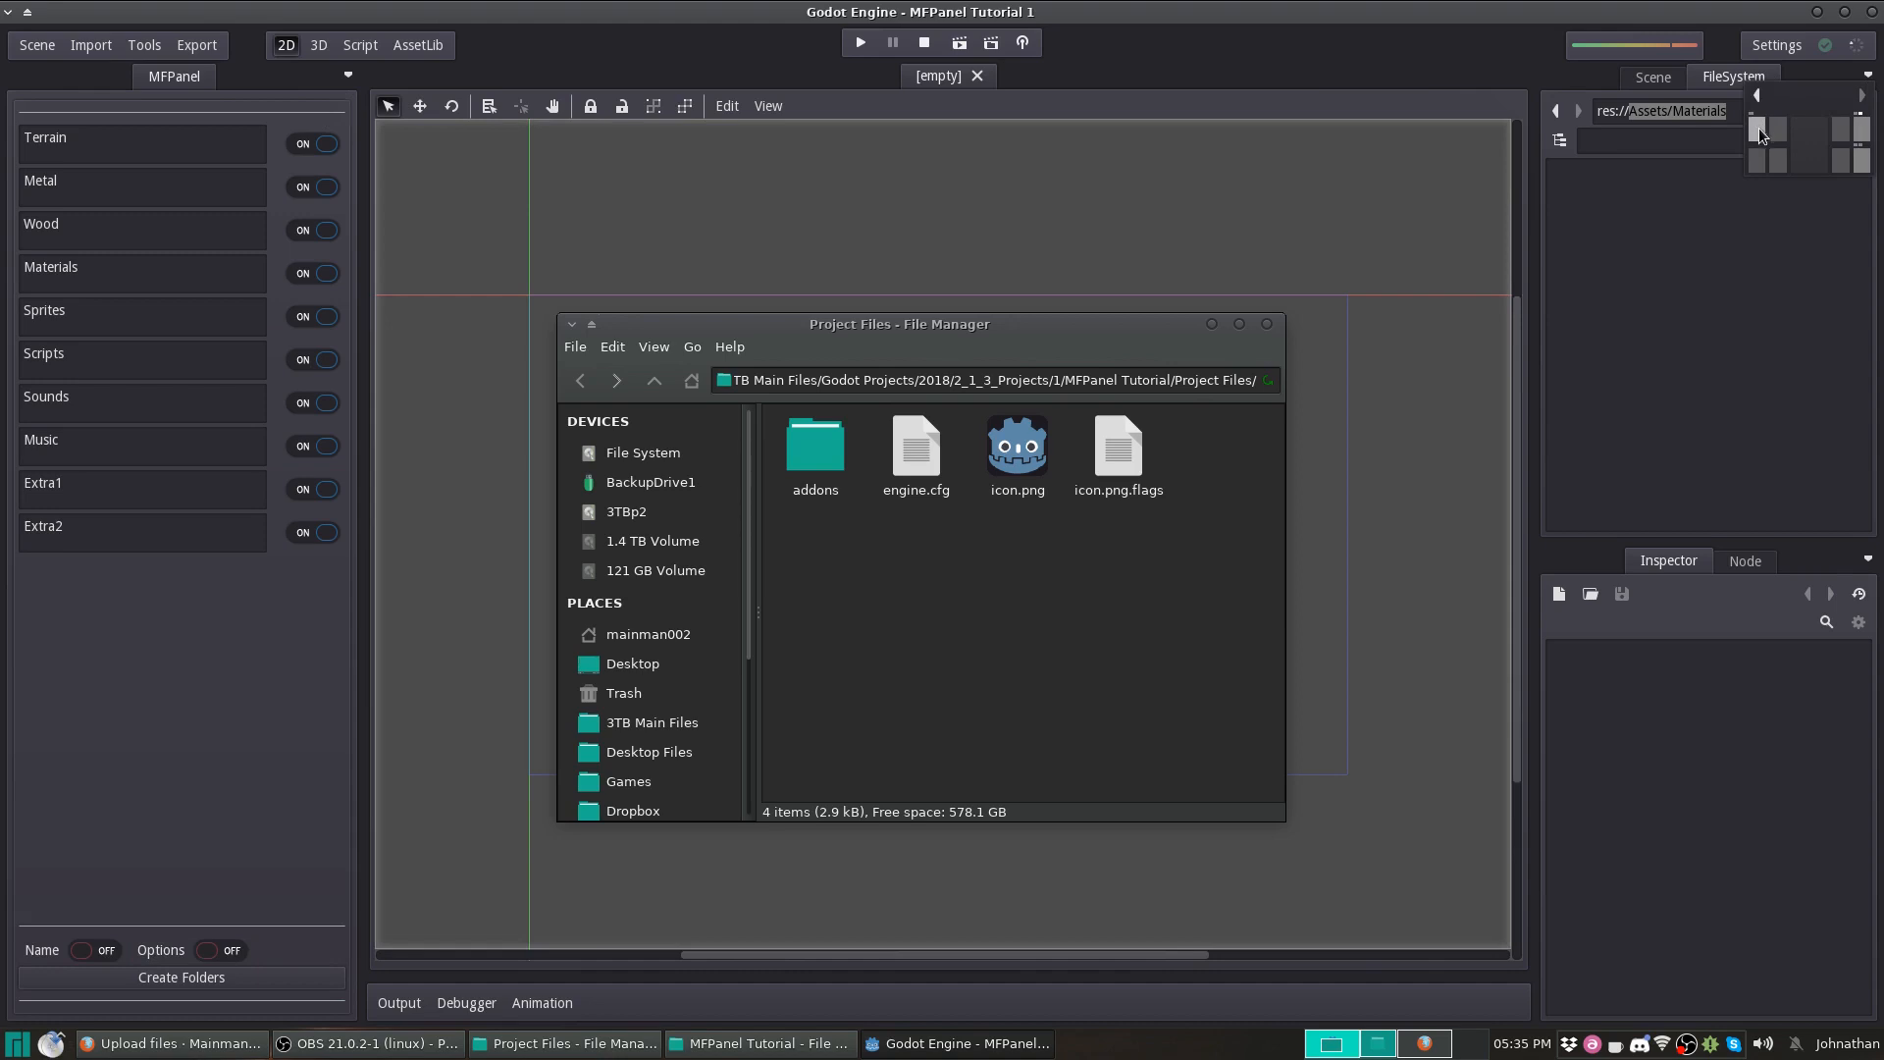
pyautogui.click(1758, 127)
pyautogui.click(149, 76)
pyautogui.click(215, 76)
pyautogui.click(348, 76)
pyautogui.click(257, 160)
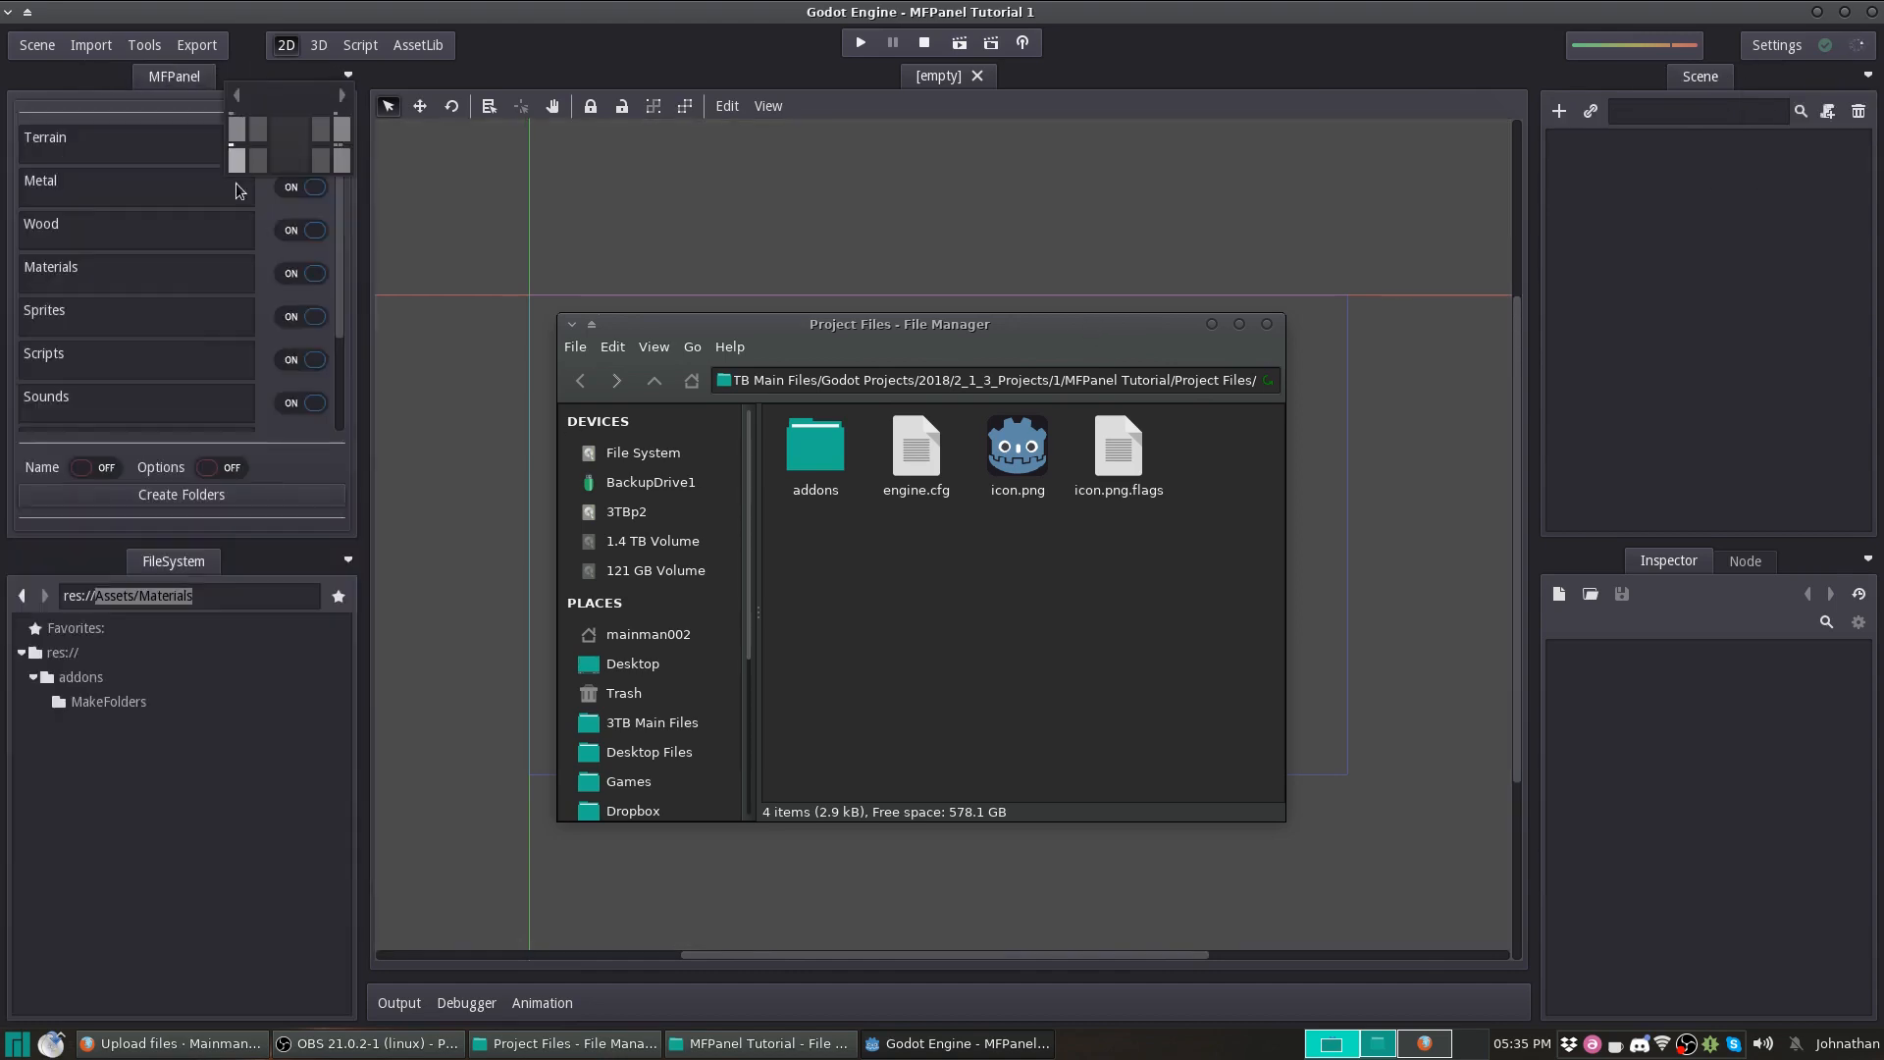
pyautogui.click(210, 649)
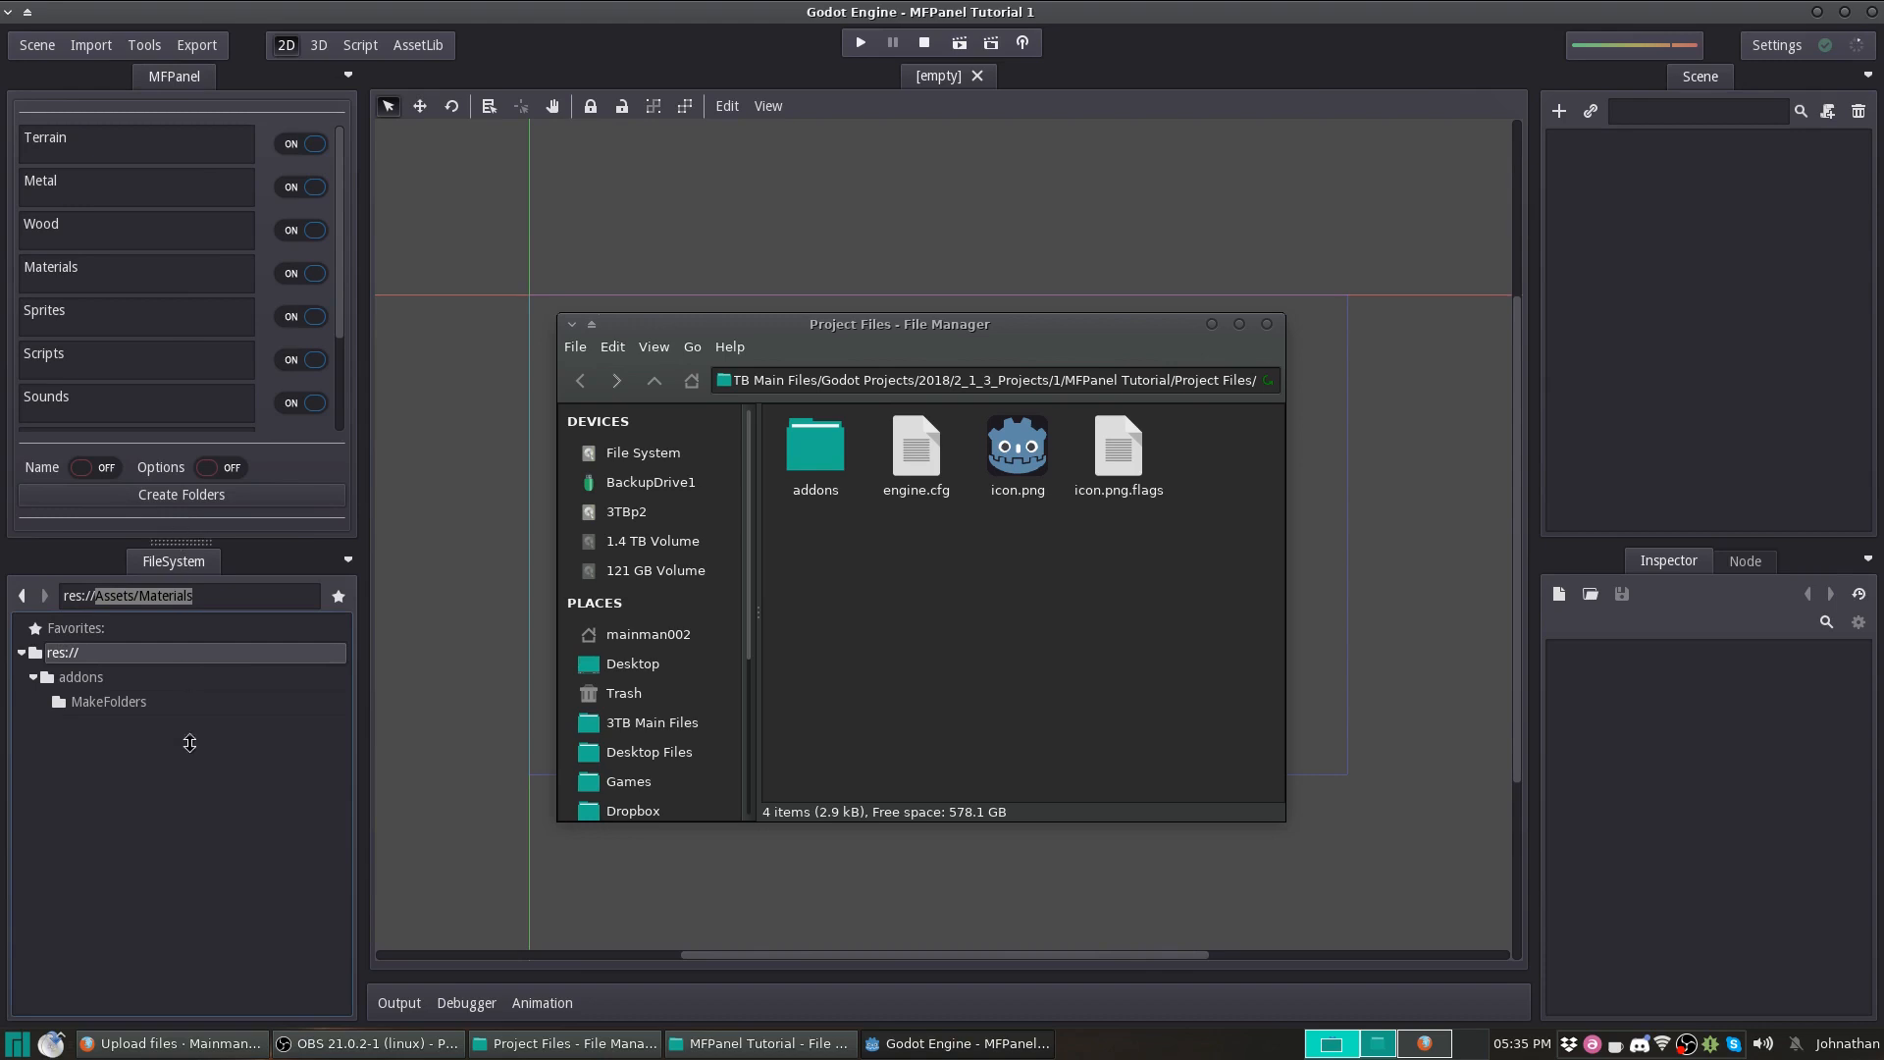
# Widen the MFPanel dock slightly and adjust the divider above FileSystem so that all ten subfolder rows fit.
pyautogui.moveTo(200, 532); pyautogui.dragTo(189, 143)
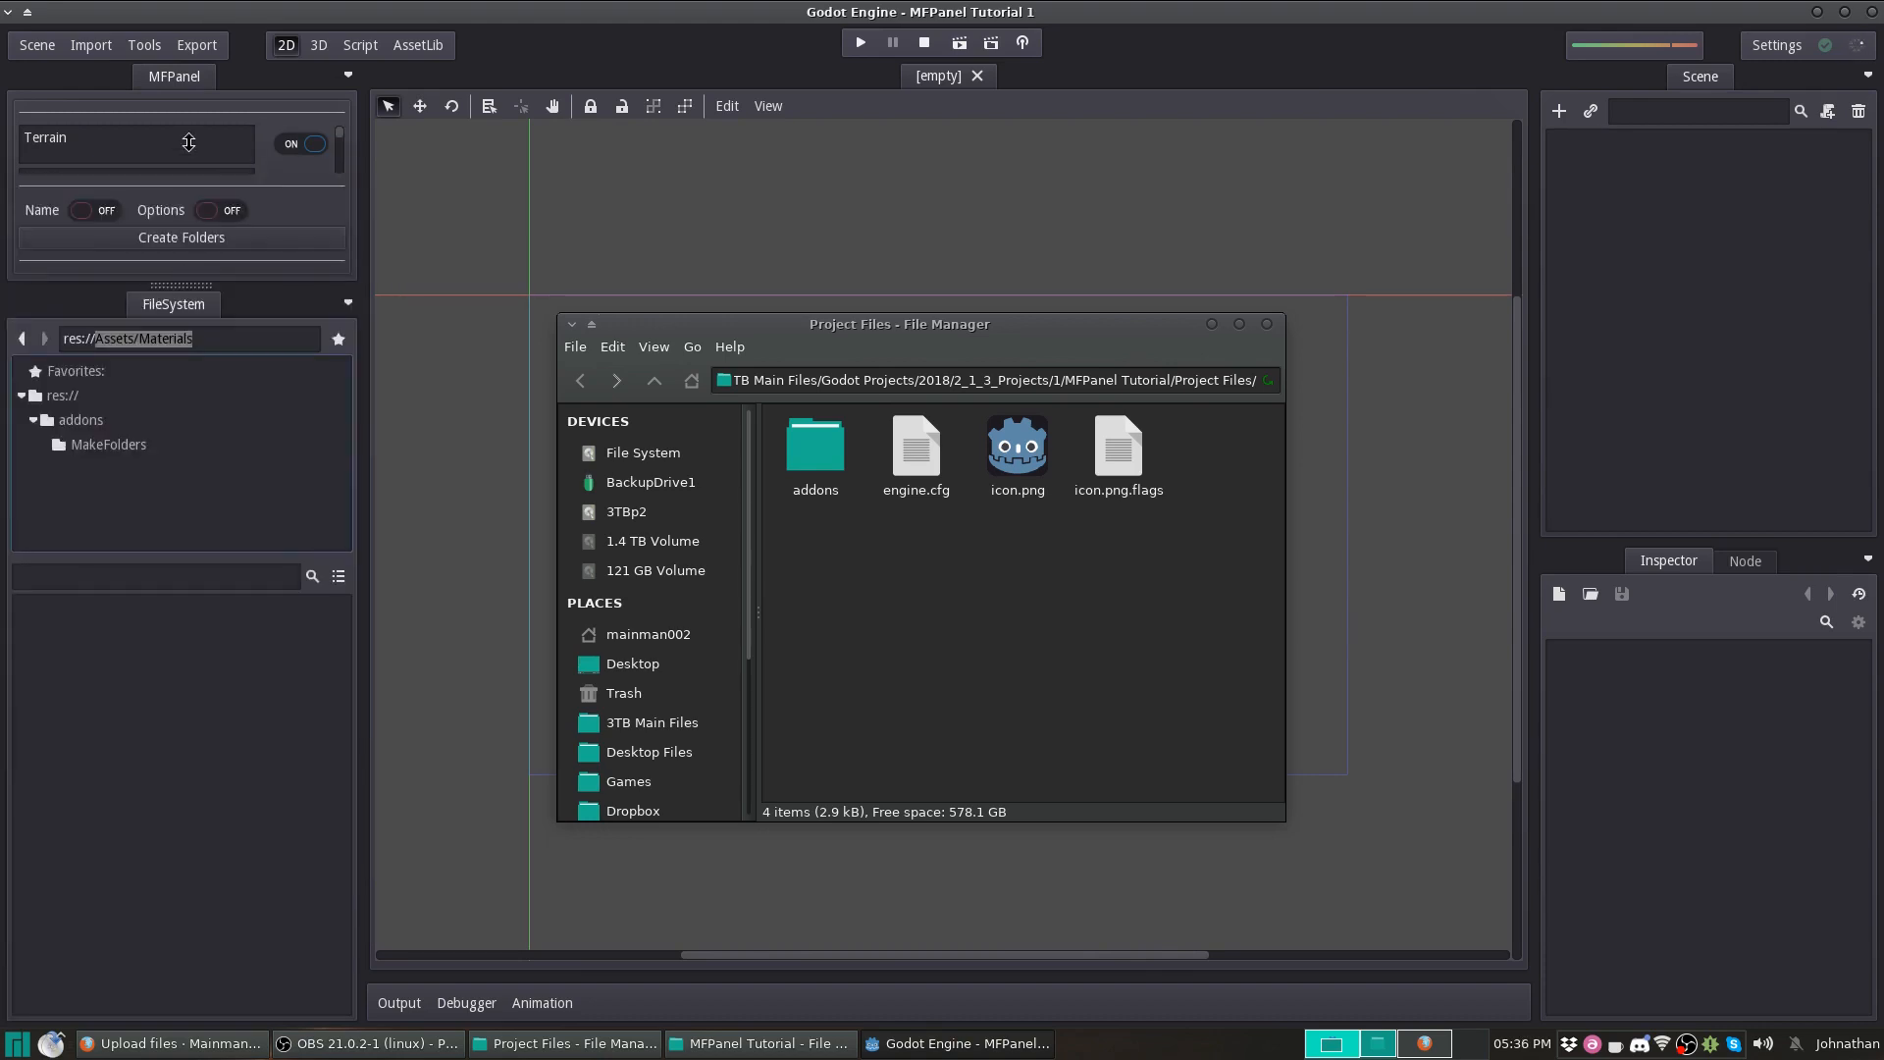
pyautogui.moveTo(360, 208)
pyautogui.mouseDown()
pyautogui.moveTo(54, 227)
pyautogui.moveTo(365, 228)
pyautogui.mouseUp()
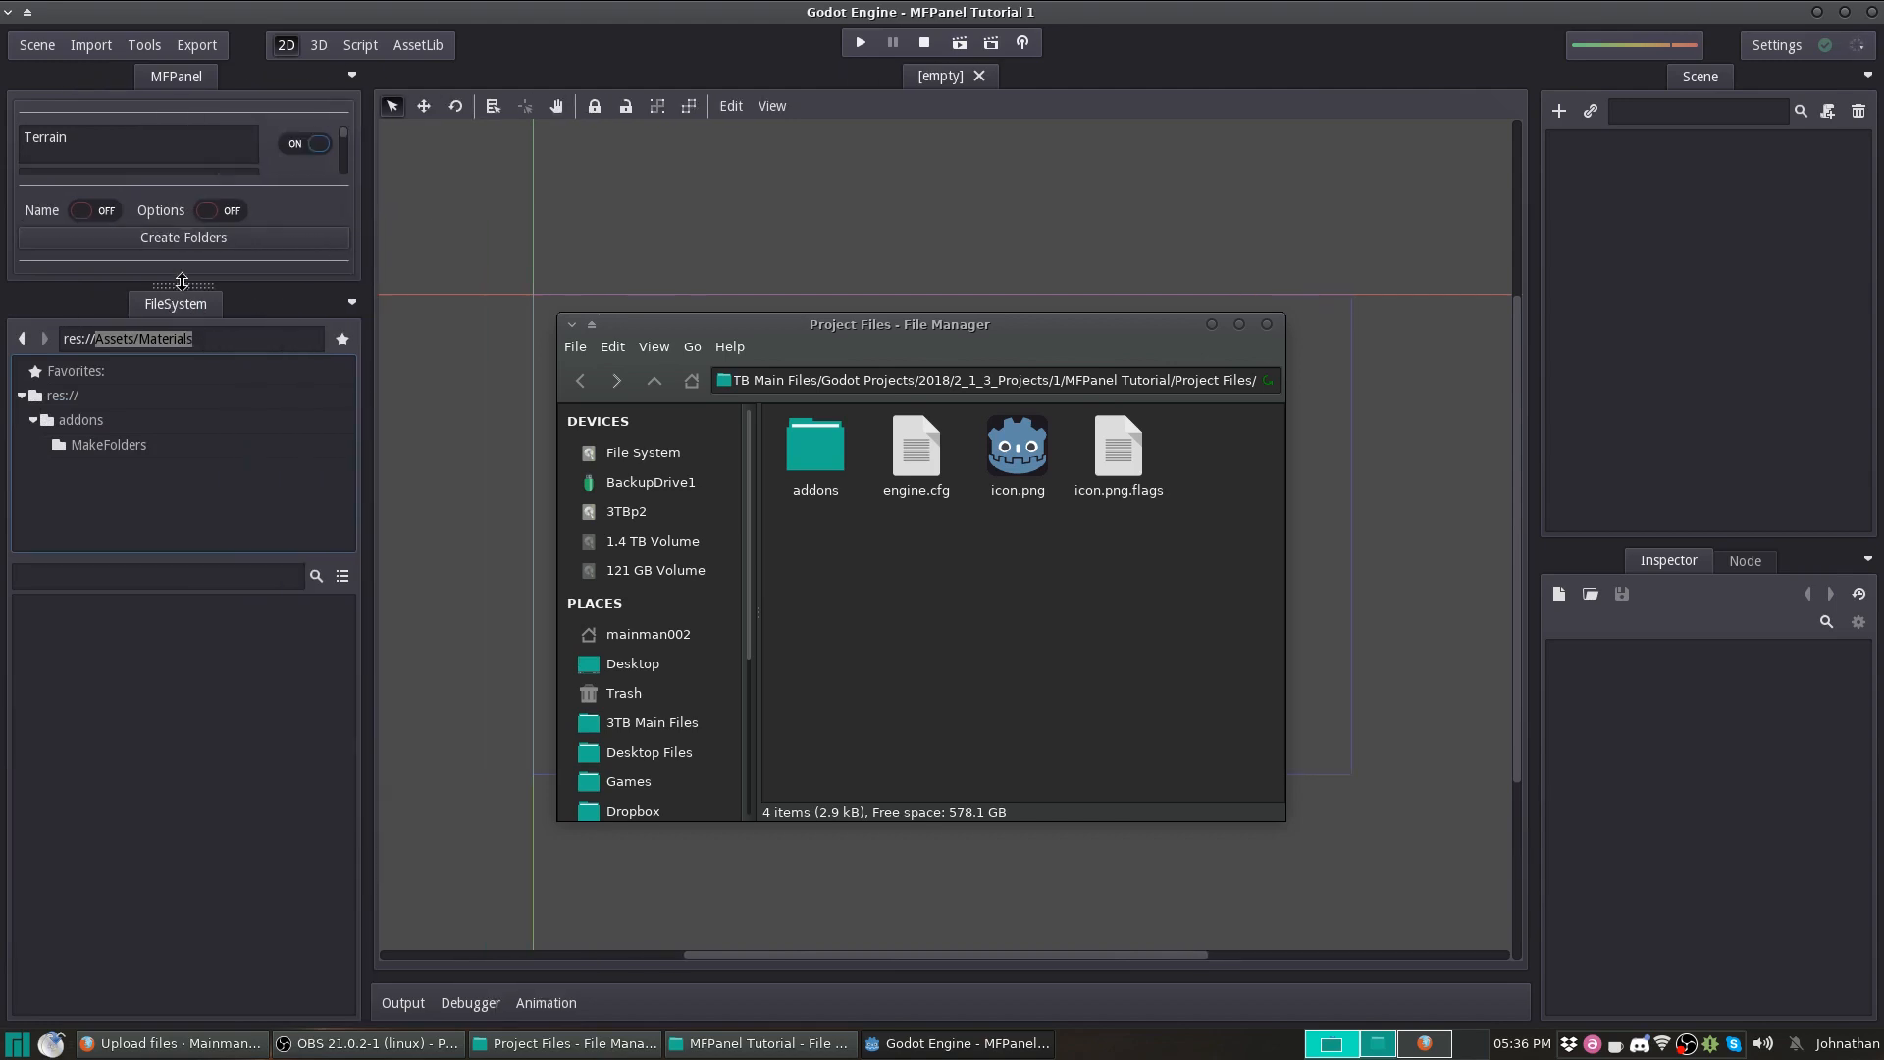
pyautogui.moveTo(172, 284); pyautogui.dragTo(184, 634)
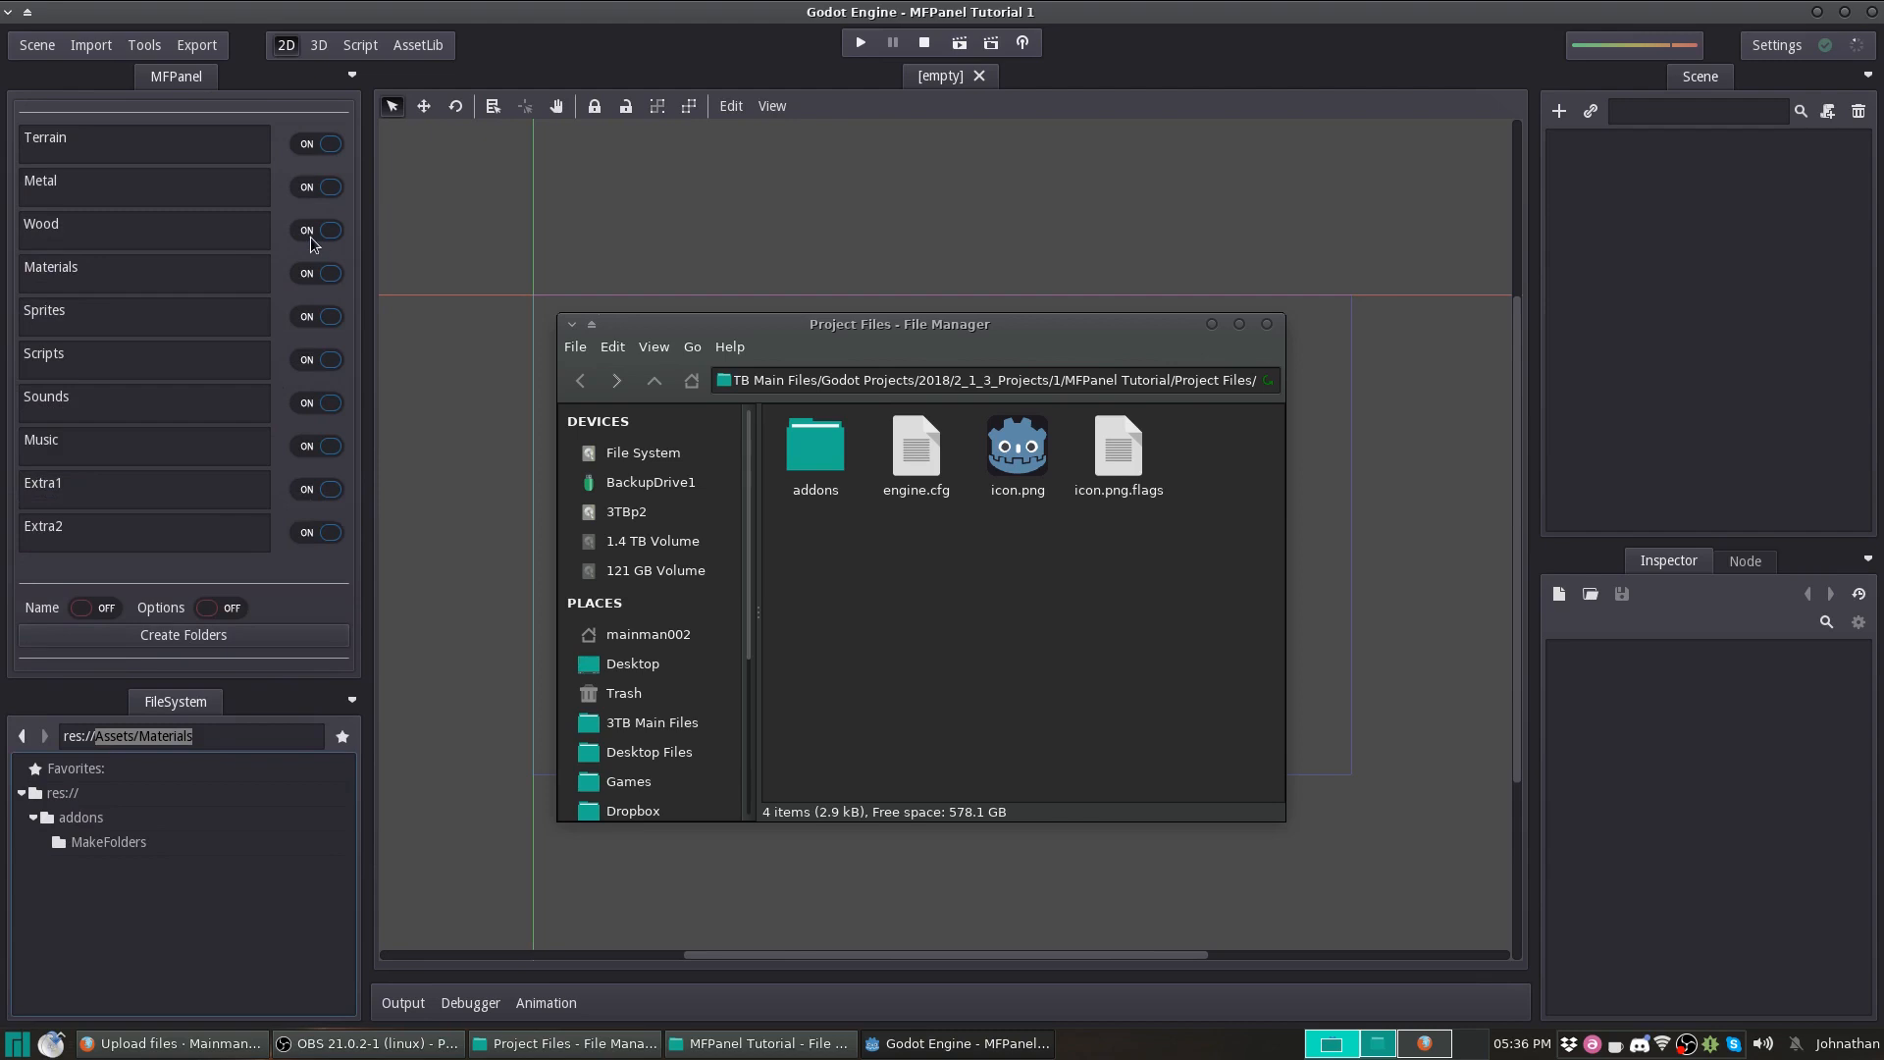
# Enlarge MFPanel's height slightly and toggle its Name and Options sections, leaving Name shown and Options hidden.
pyautogui.click(96, 607)
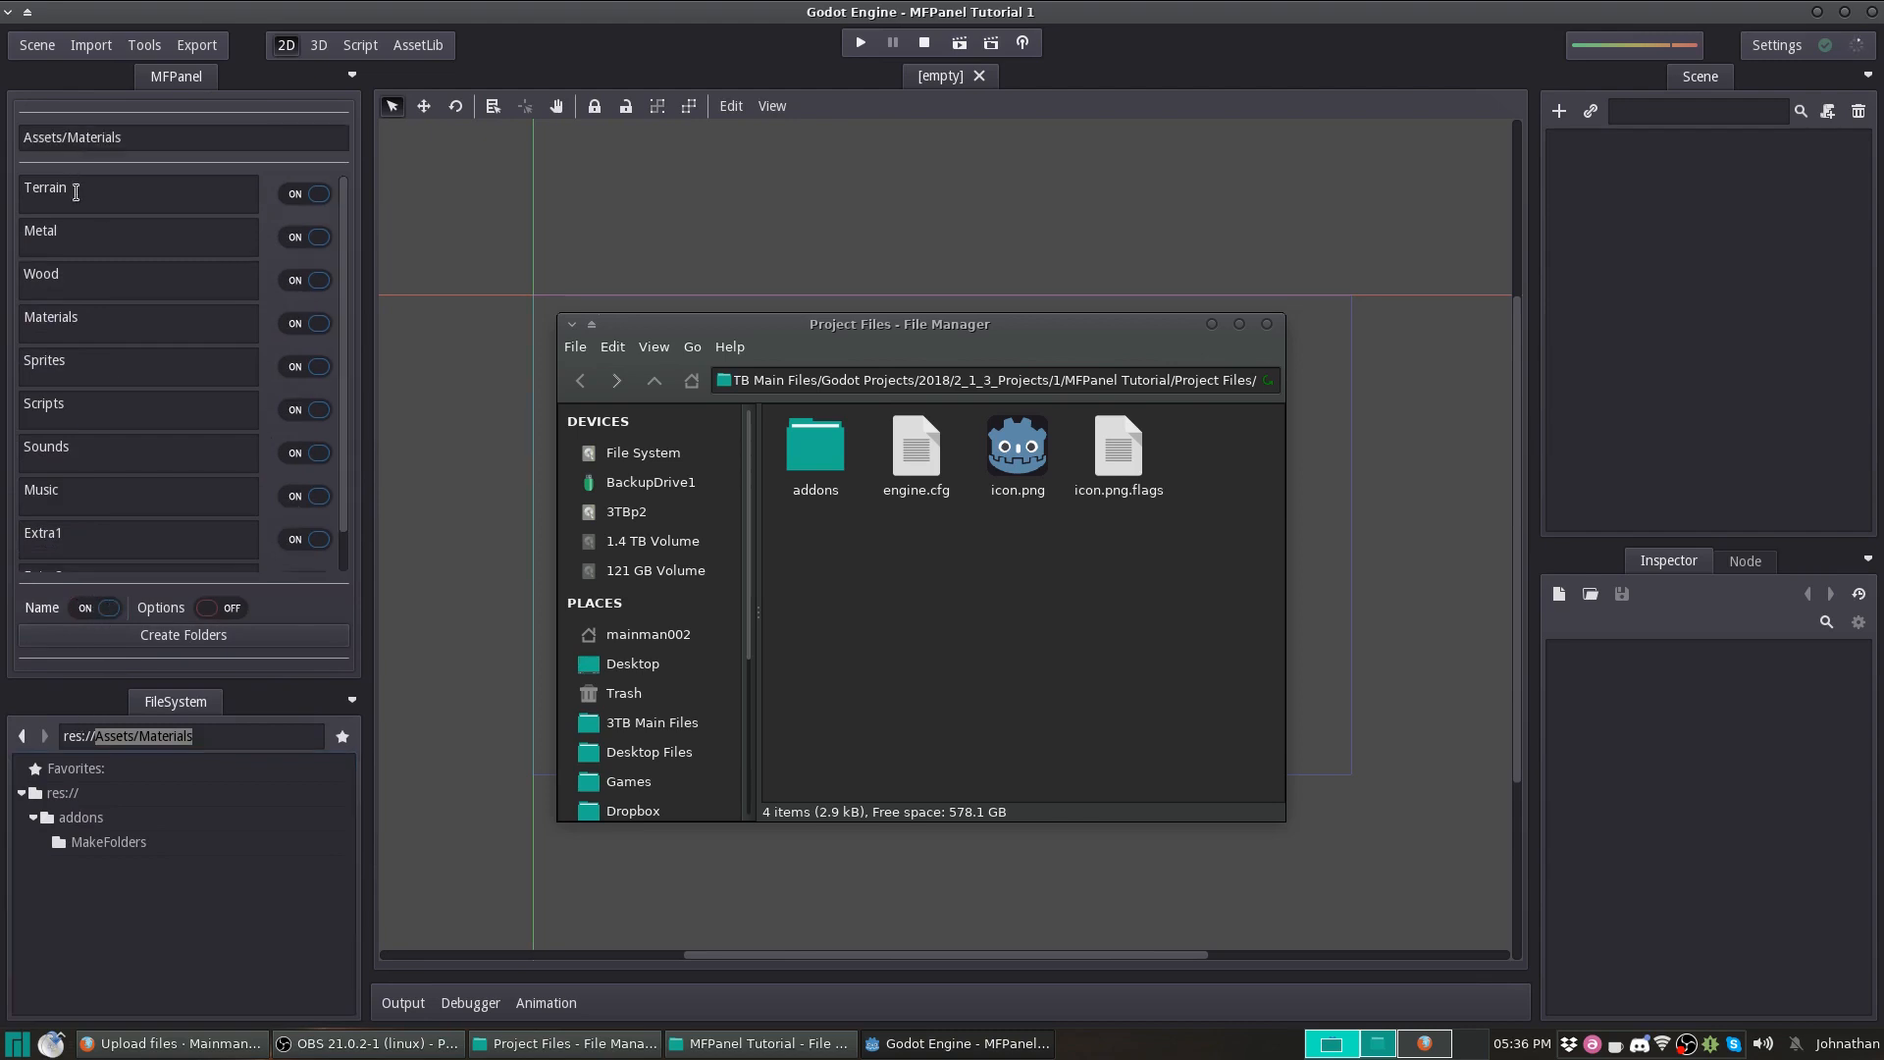
pyautogui.moveTo(193, 686)
pyautogui.mouseDown()
pyautogui.moveTo(188, 373)
pyautogui.moveTo(198, 714)
pyautogui.mouseUp()
pyautogui.click(226, 648)
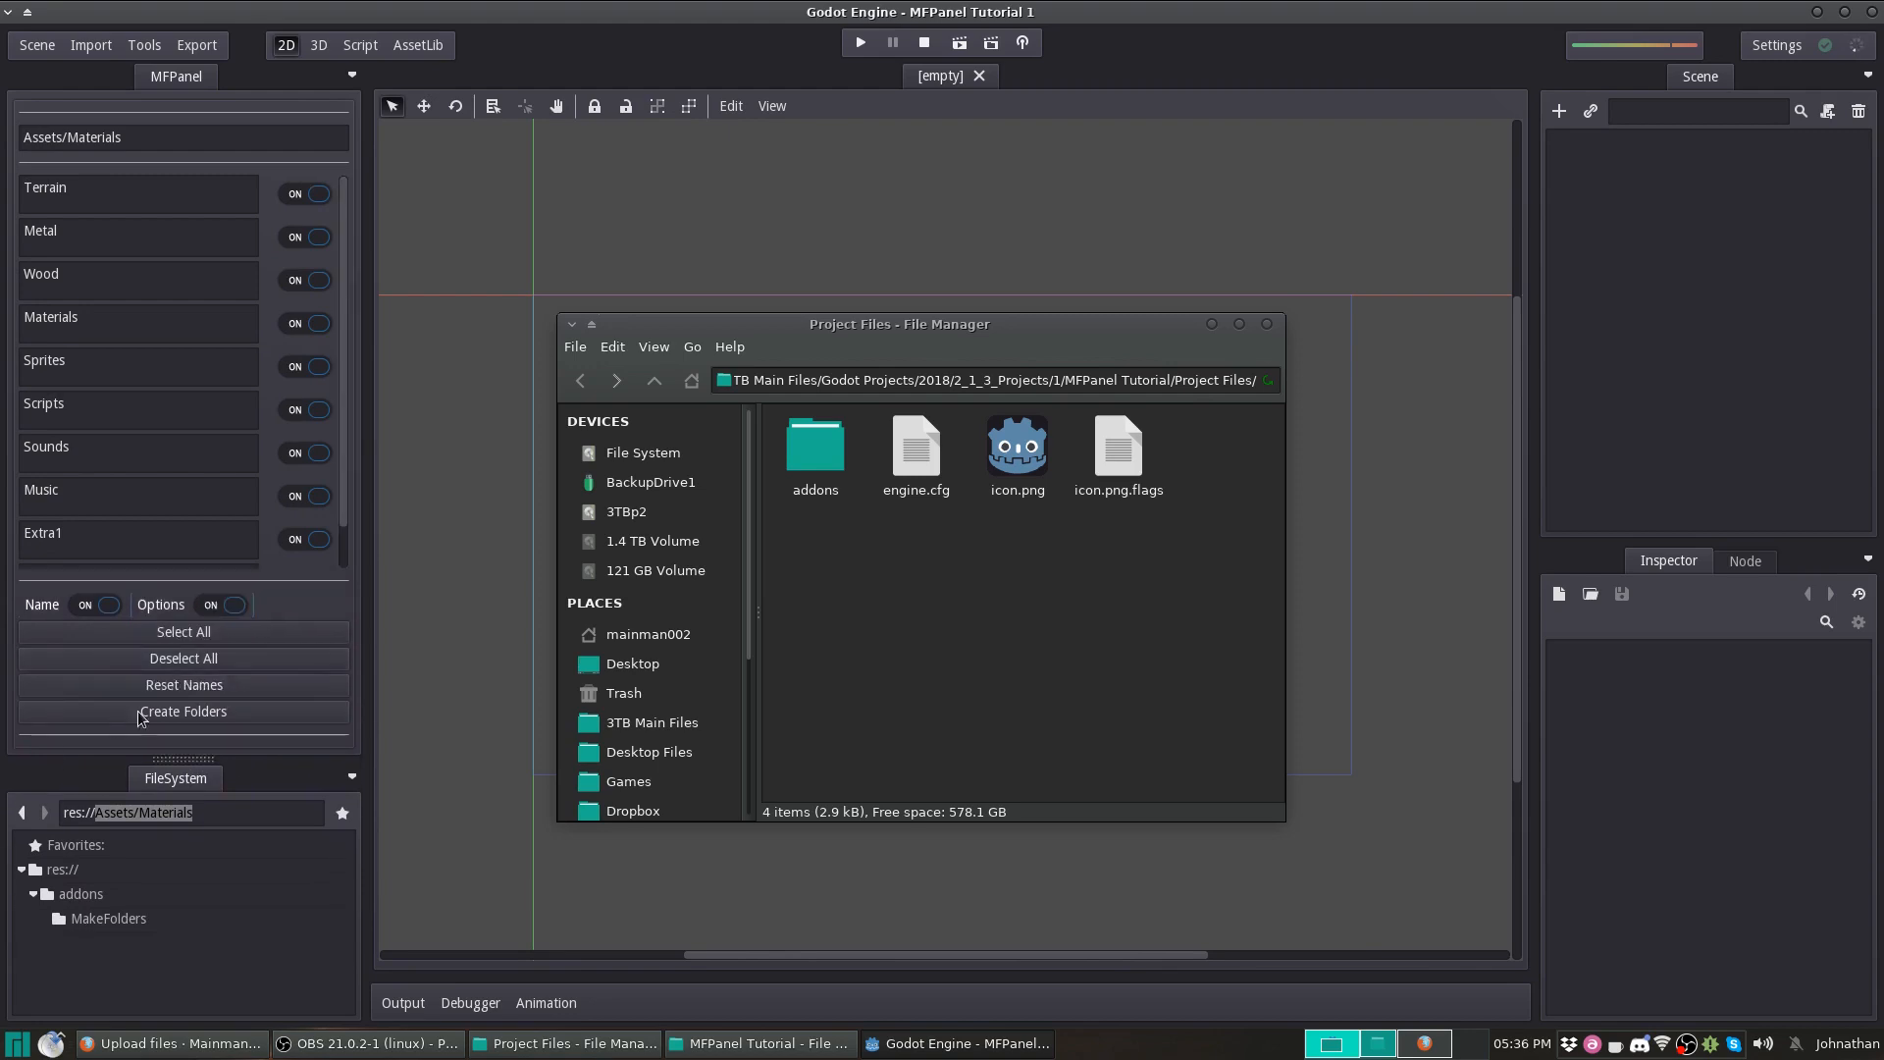
pyautogui.click(202, 605)
pyautogui.click(97, 648)
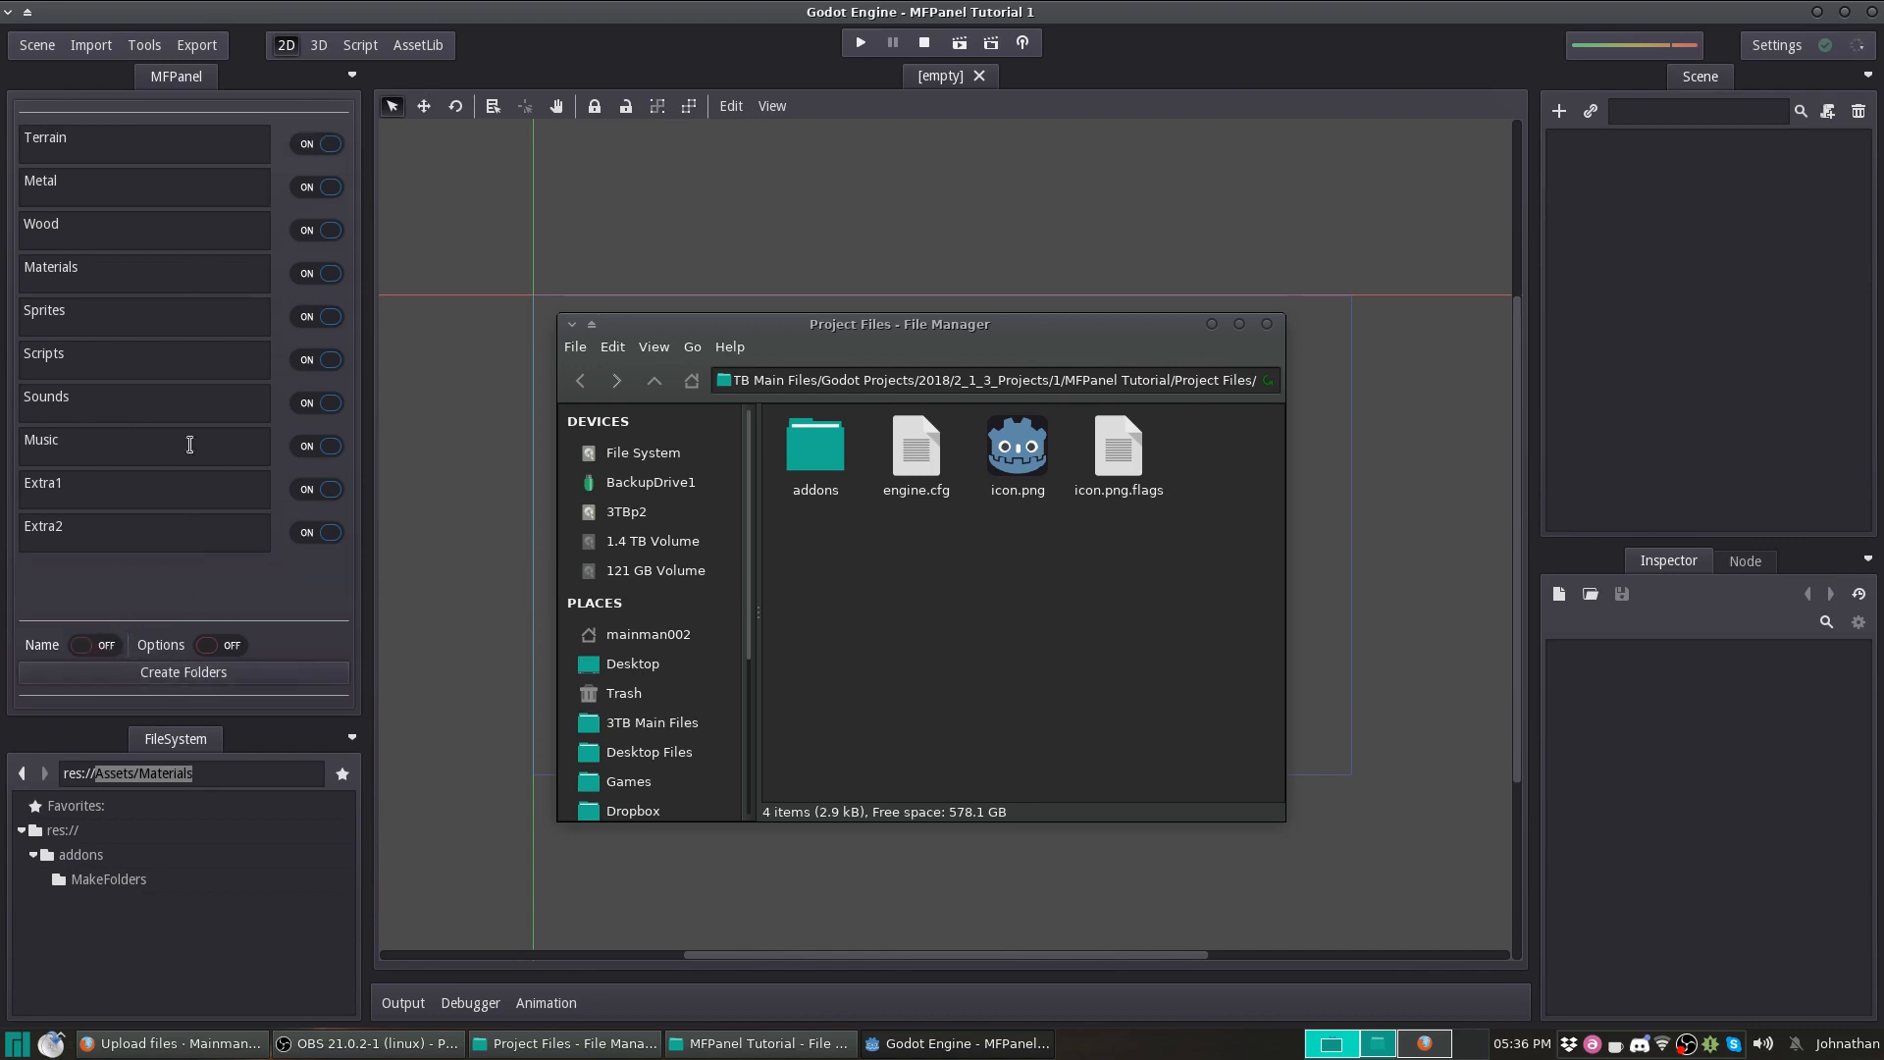
pyautogui.click(110, 647)
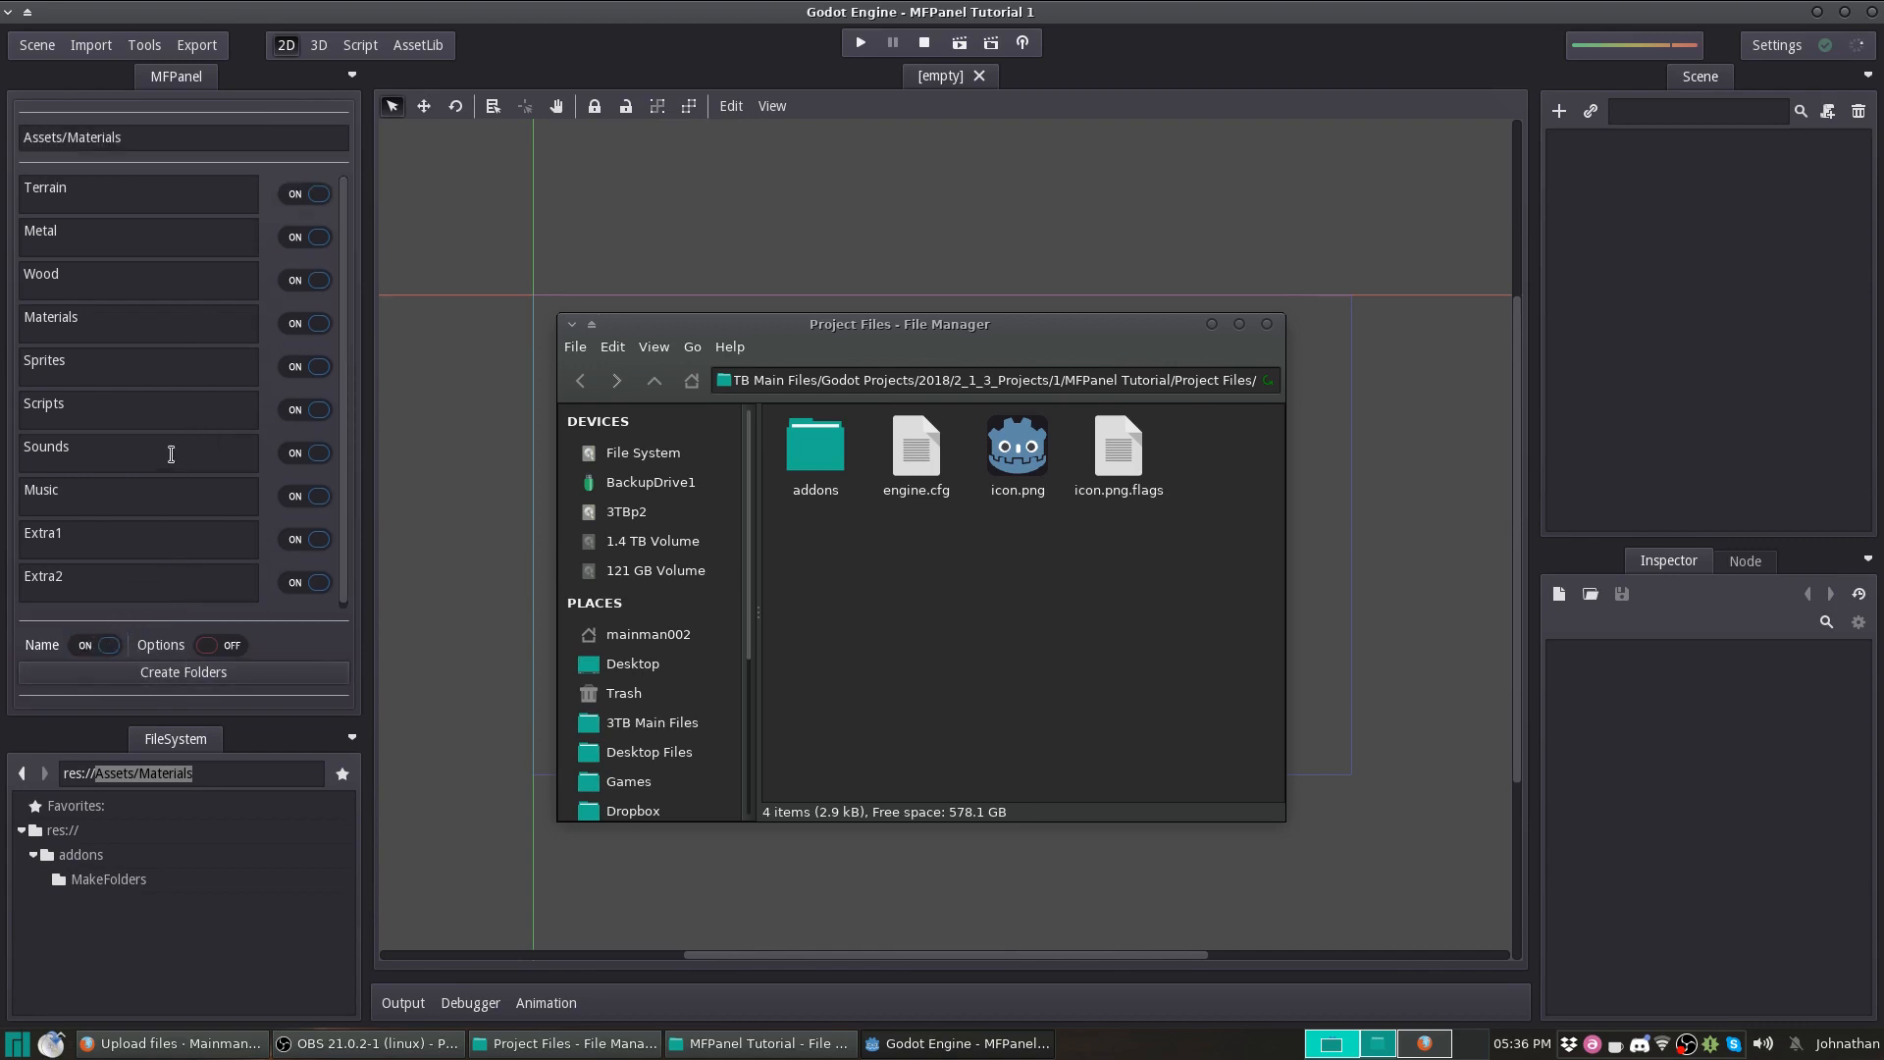
# Set the main folder name to Assets, show the Options section and reset the subfolder names to their defaults.
pyautogui.click(154, 139)
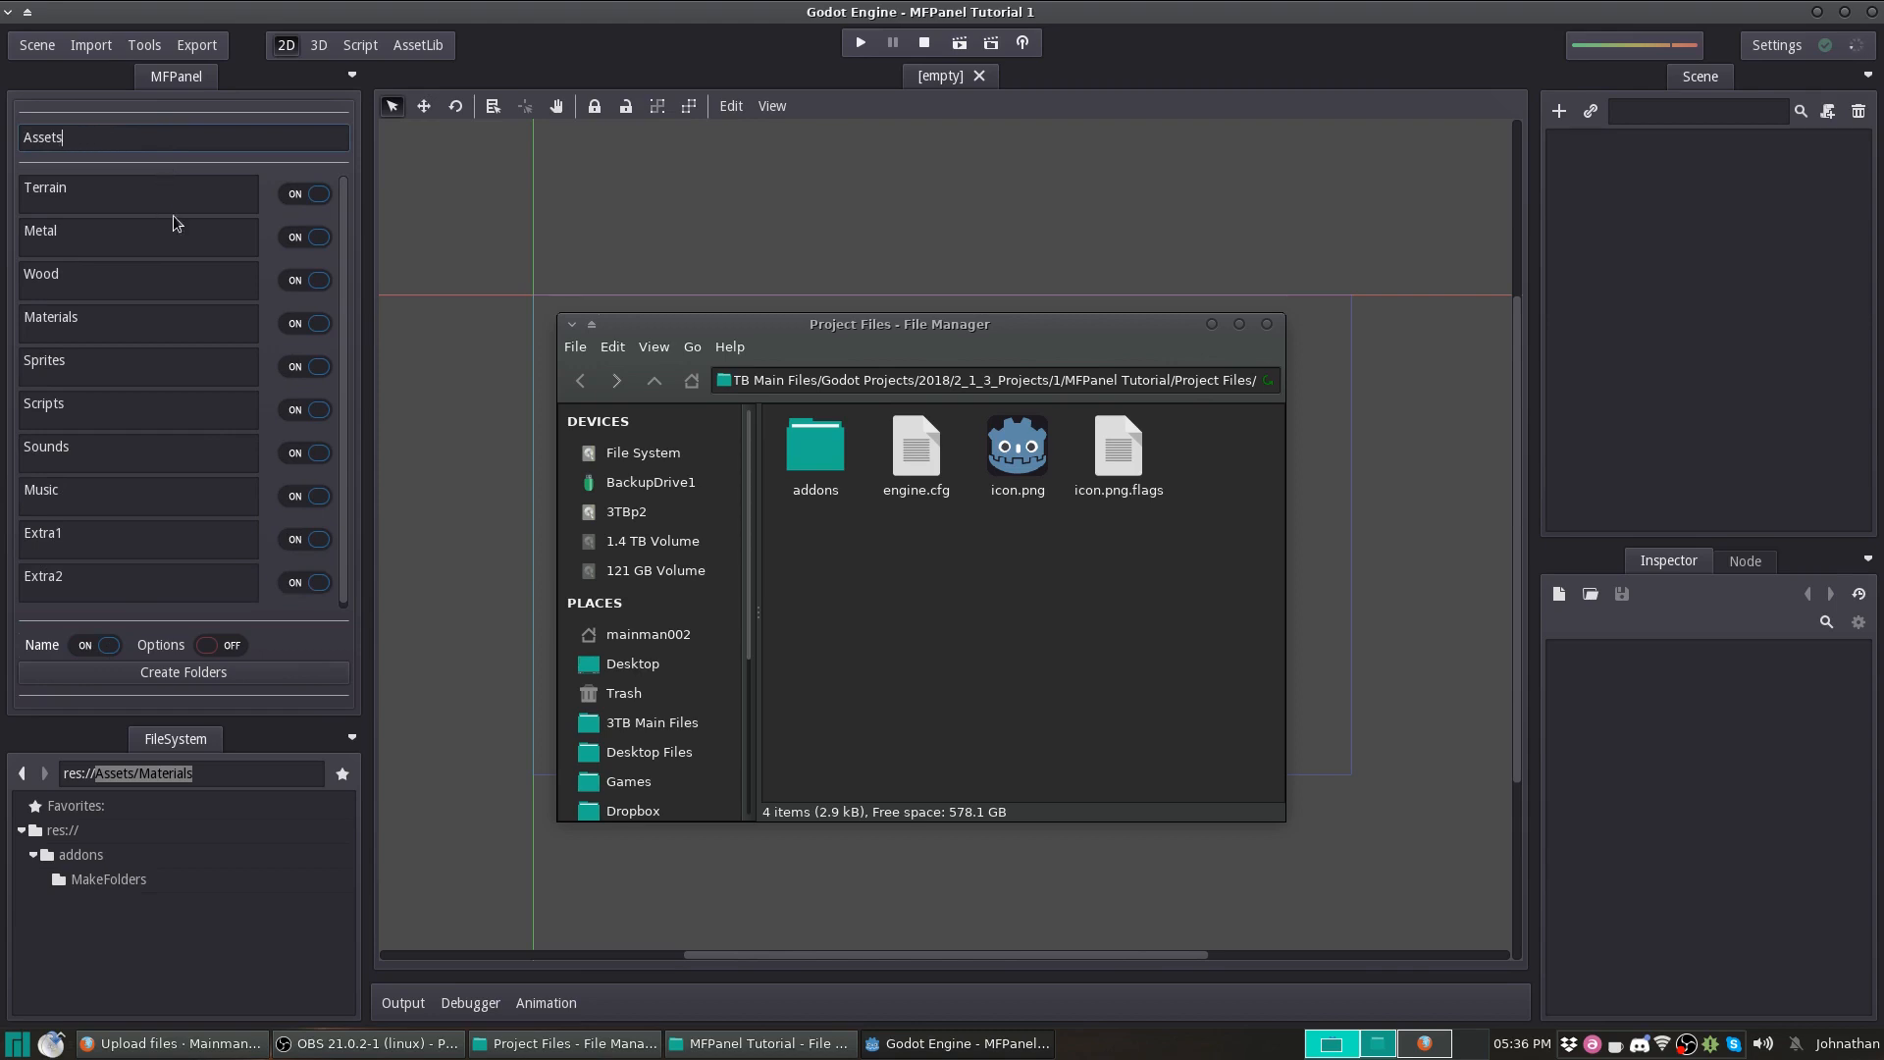
pyautogui.click(207, 646)
pyautogui.click(199, 679)
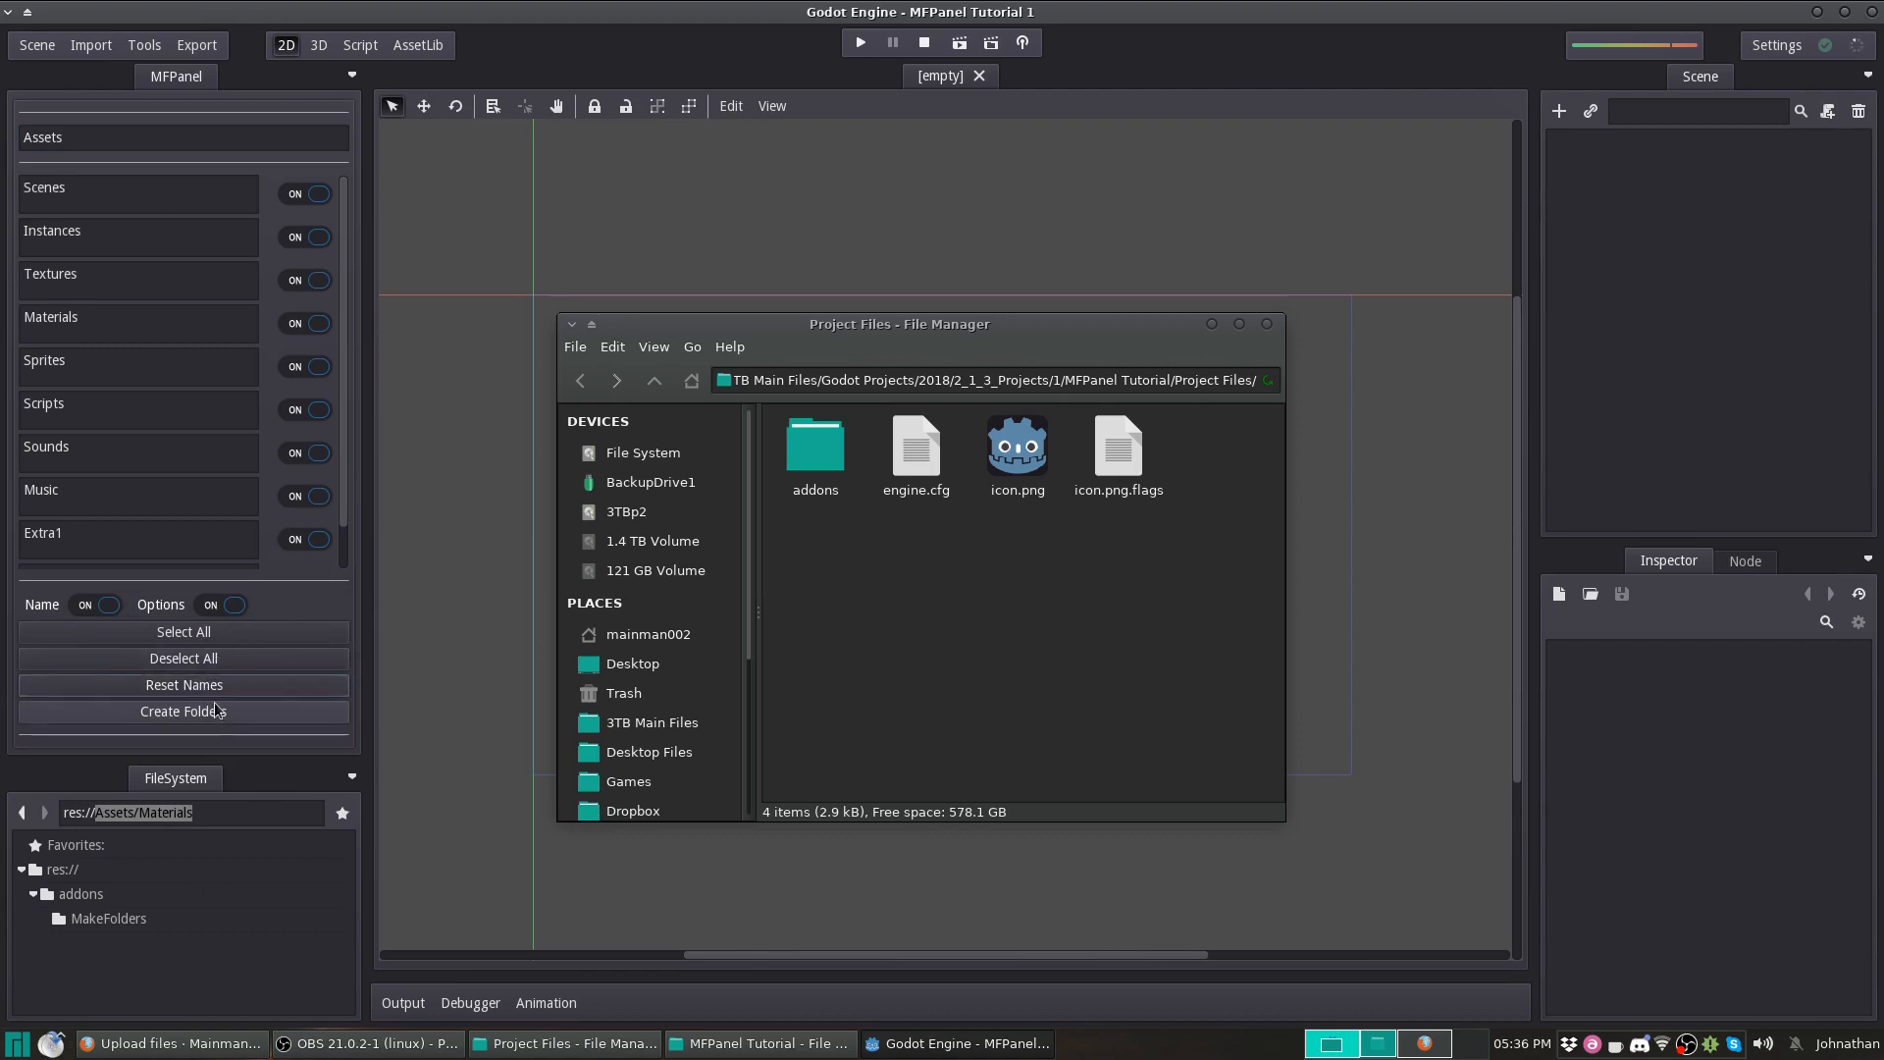
# Select all subfolders except Extra1 and Extra2, create them under Assets, and return the file manager to Project Files.
pyautogui.click(183, 632)
pyautogui.scroll(-1, 295, 510)
pyautogui.click(305, 493)
pyautogui.click(304, 536)
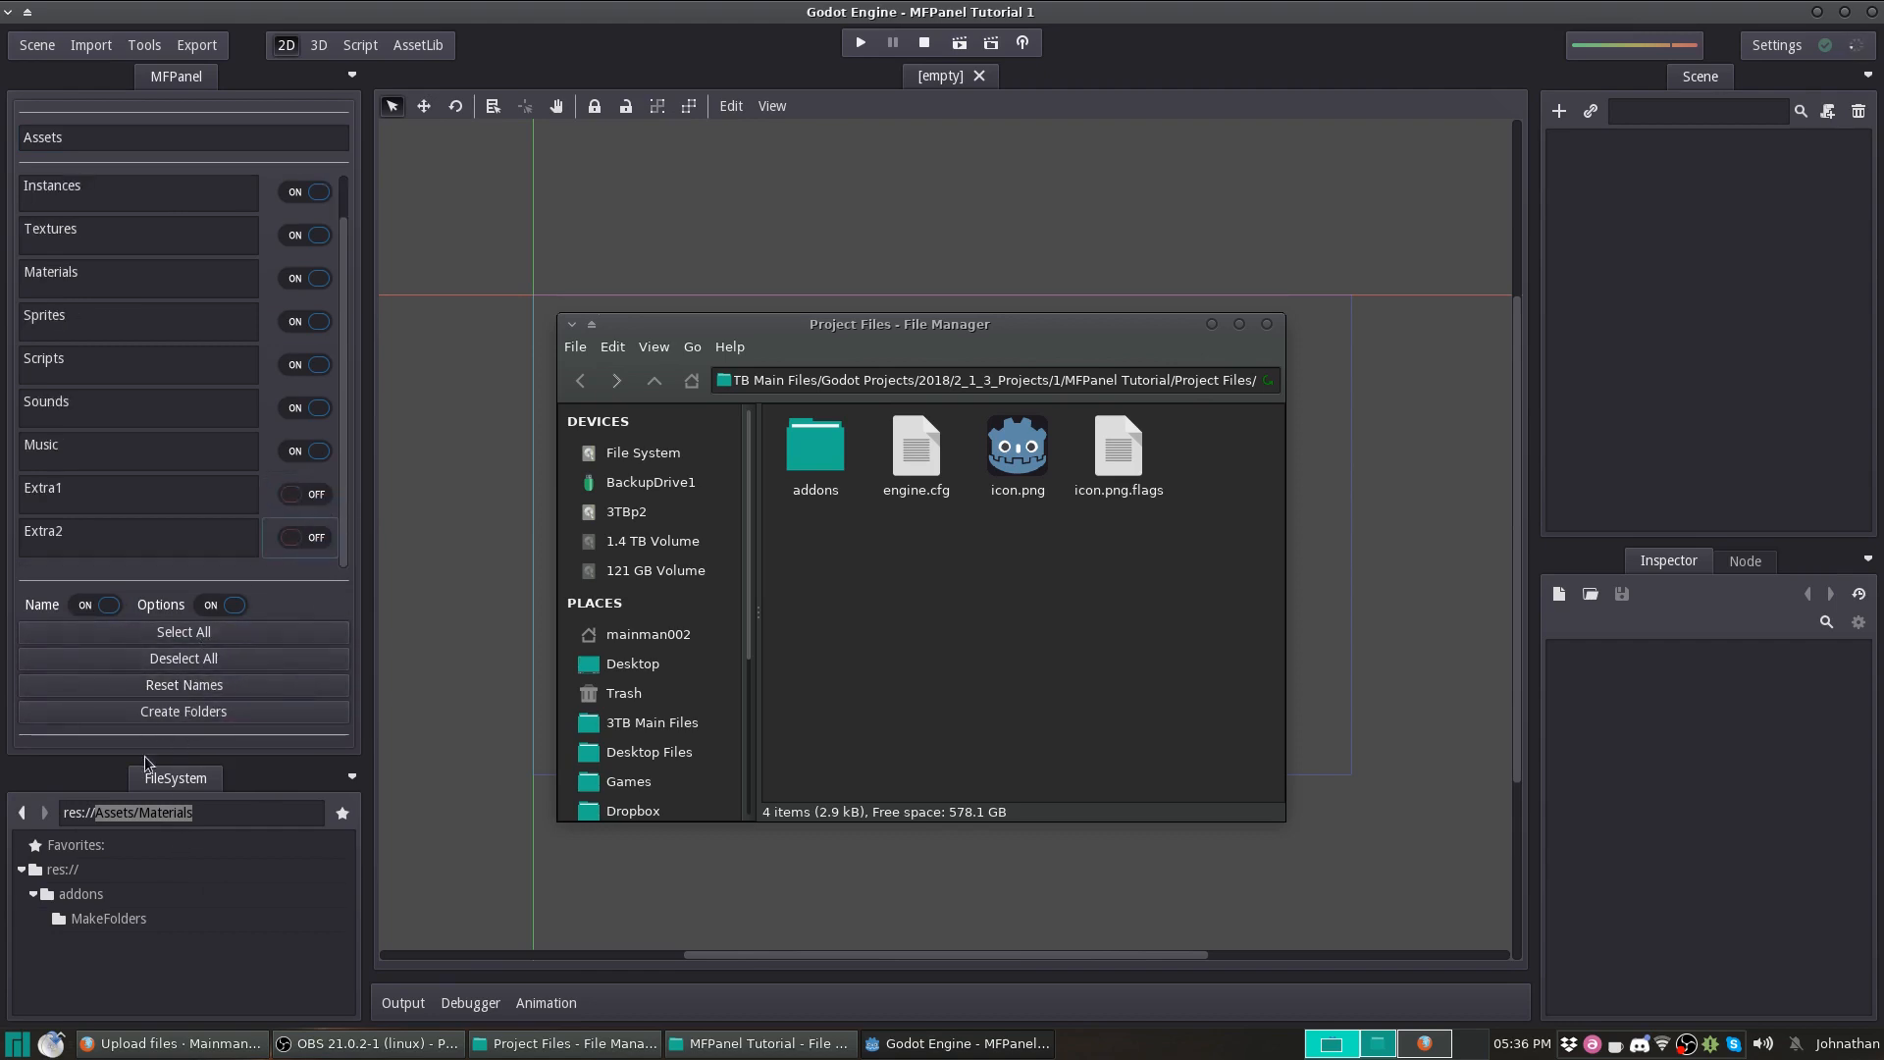
pyautogui.click(184, 712)
pyautogui.click(632, 663)
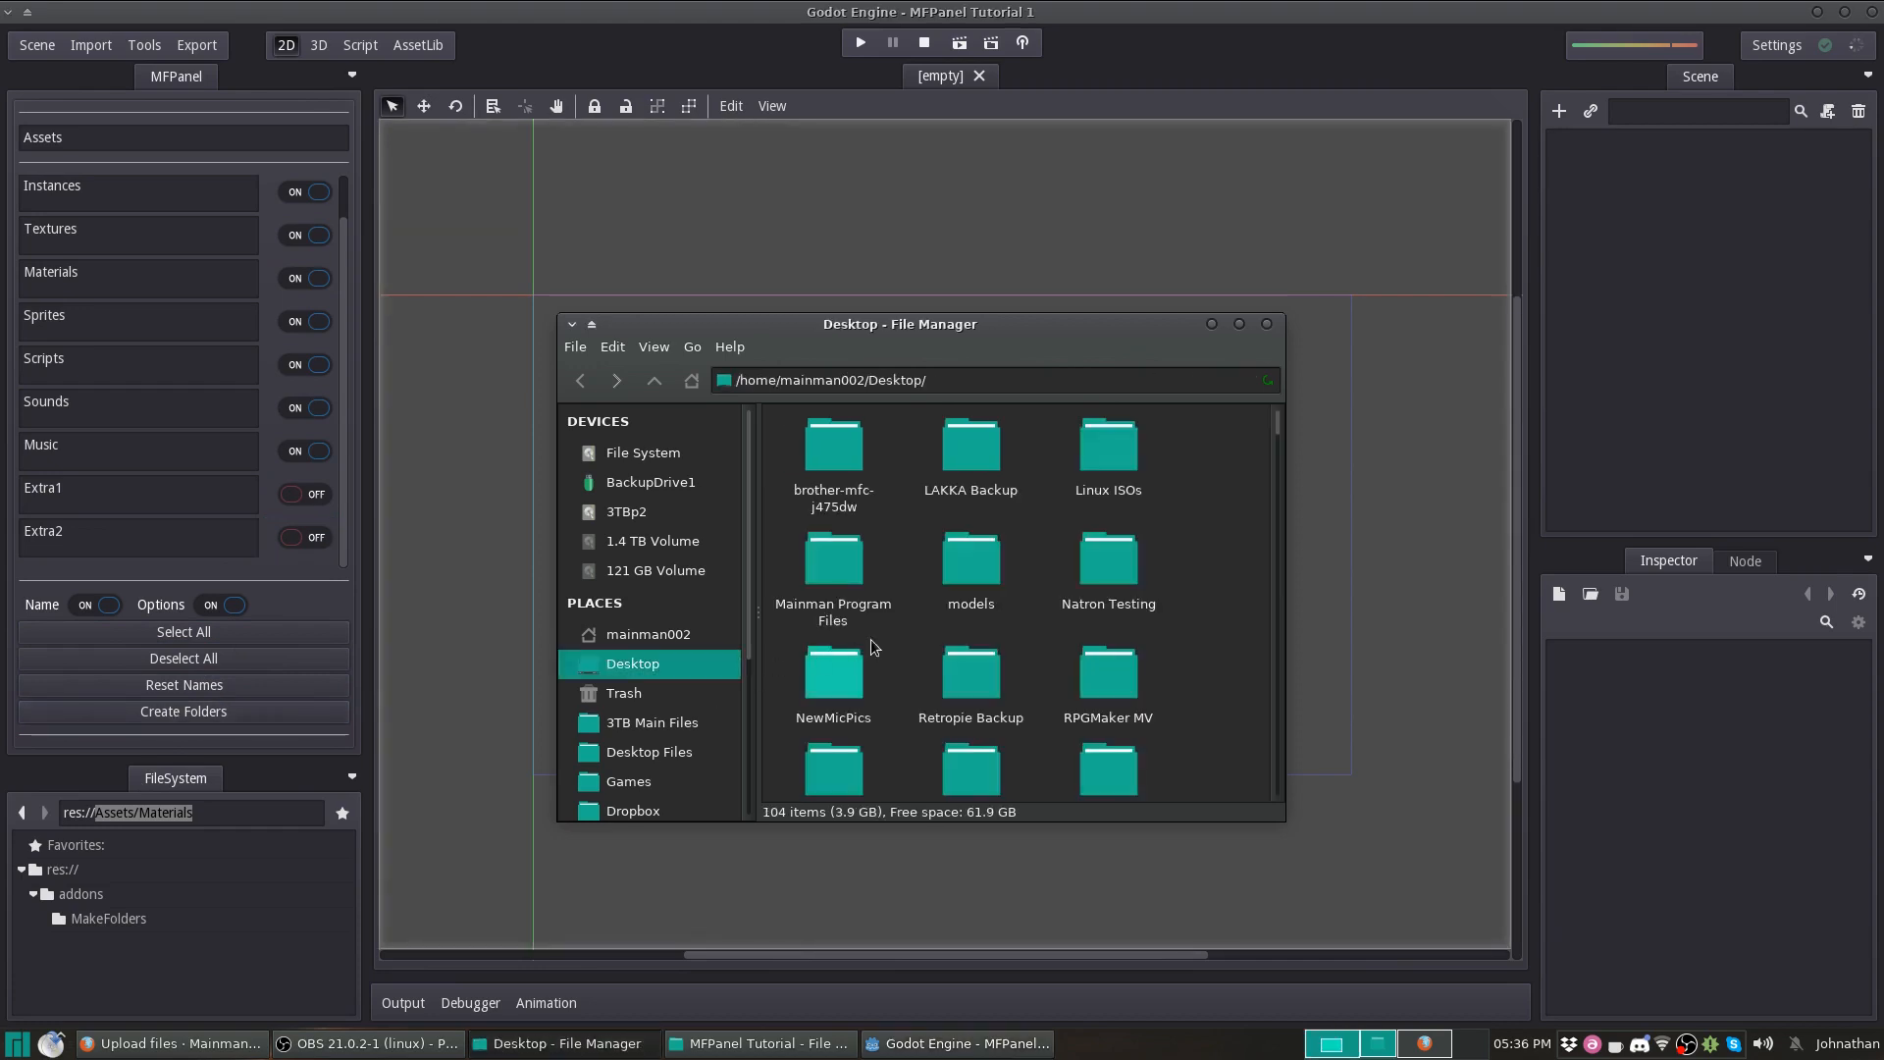
pyautogui.click(579, 380)
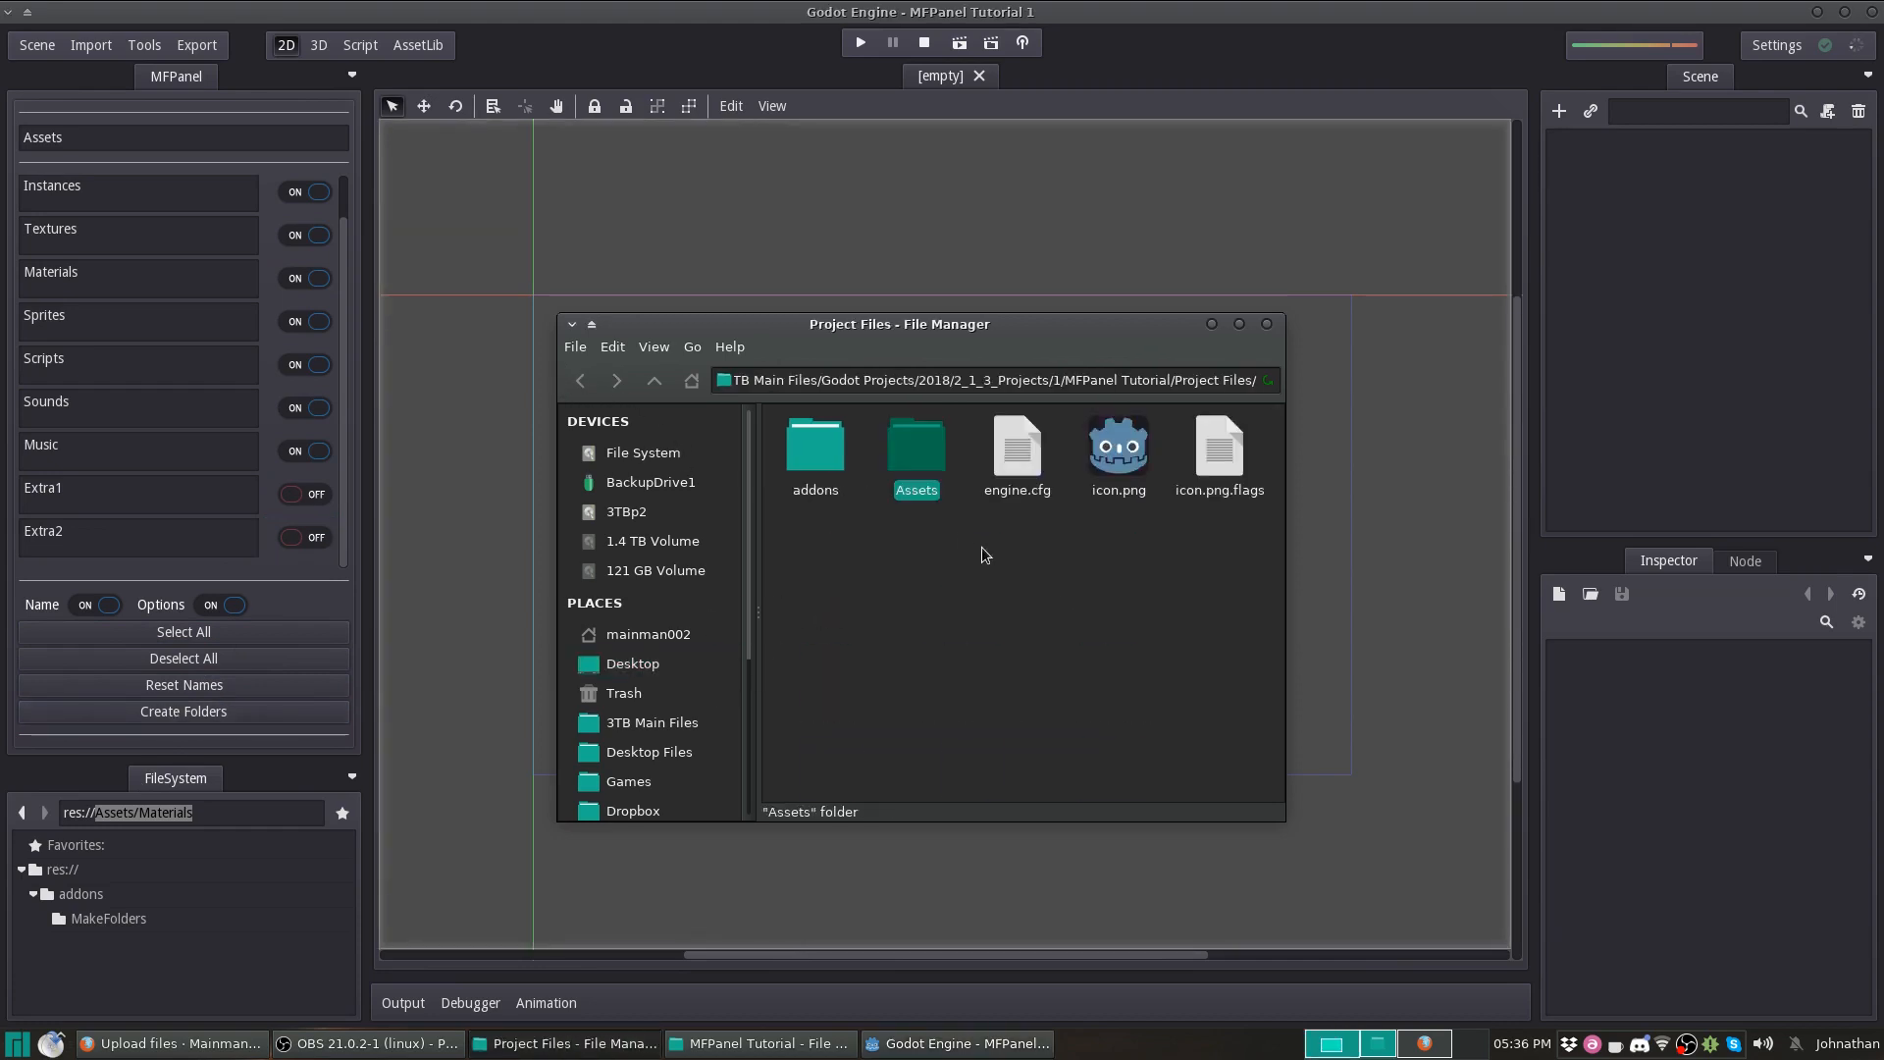
# Open the Assets folder in the file manager to check its subfolders, and move the window clear of the Godot editor.
pyautogui.doubleClick(917, 446)
pyautogui.click(674, 27)
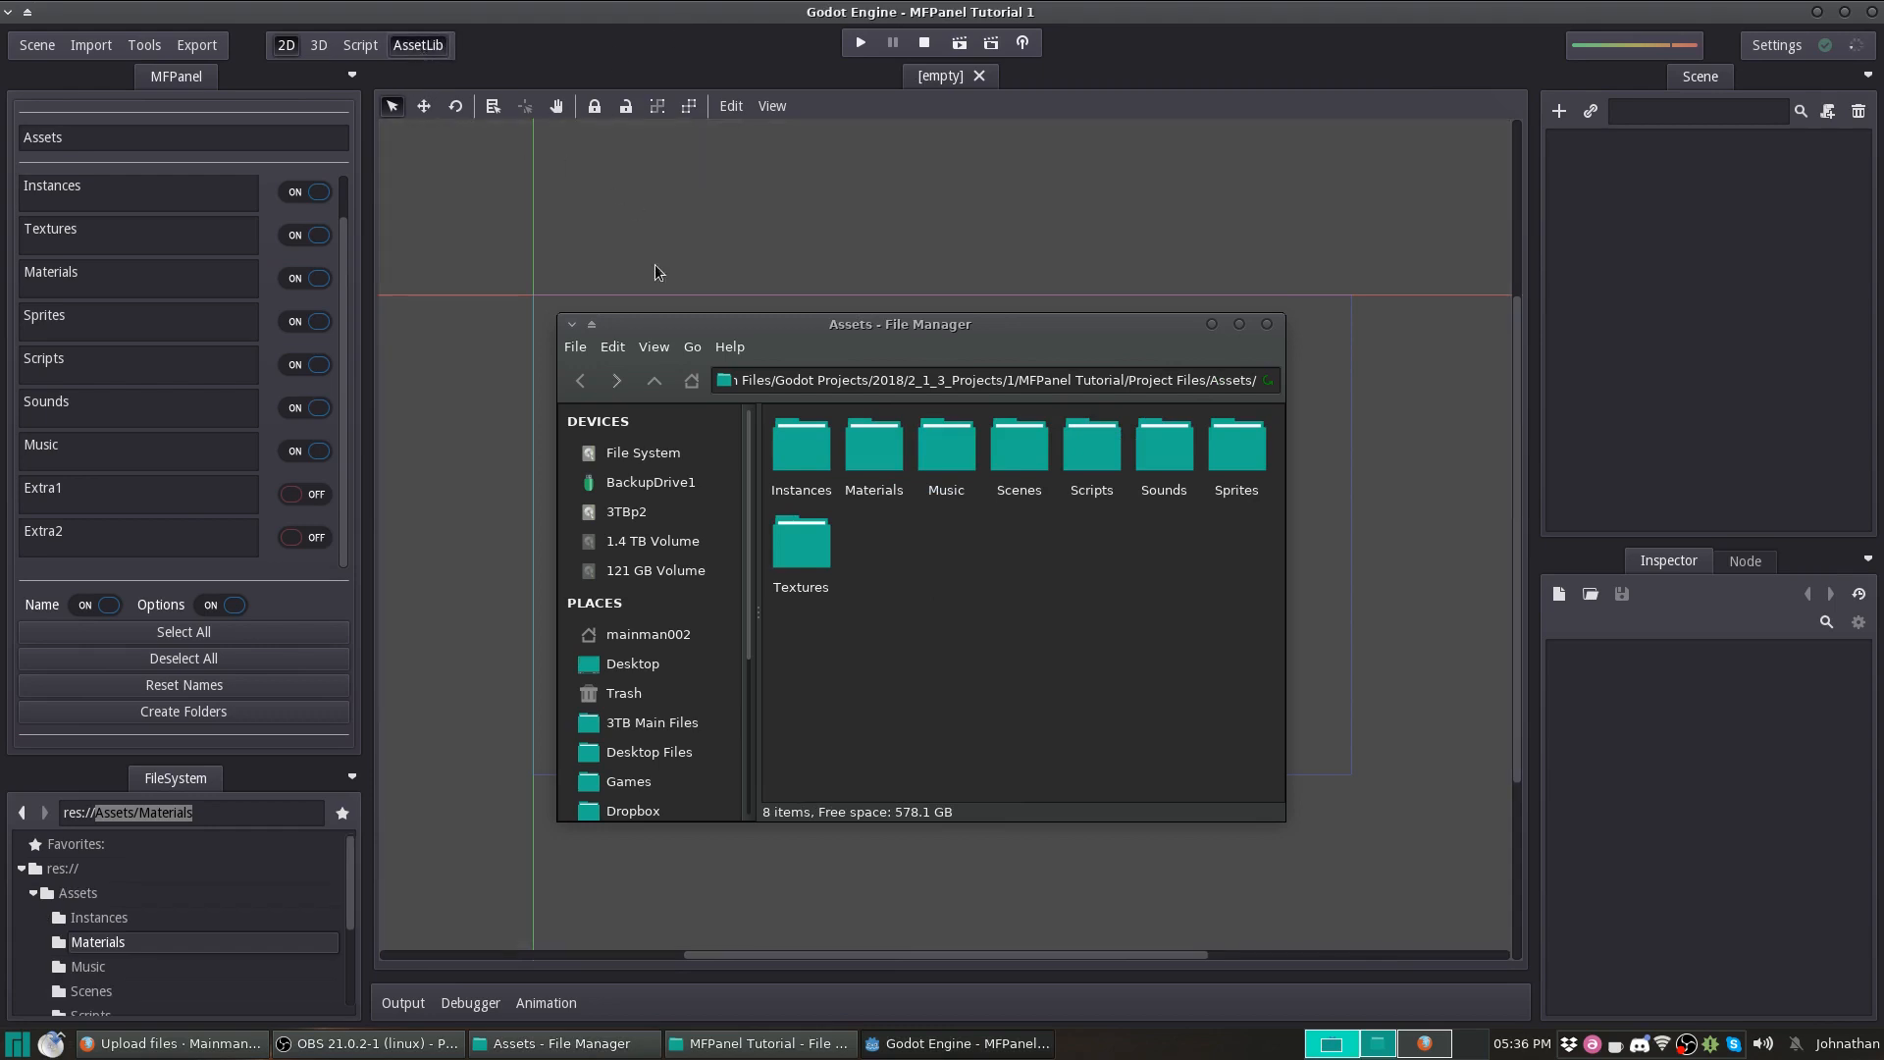
pyautogui.moveTo(846, 328); pyautogui.dragTo(1882, 491)
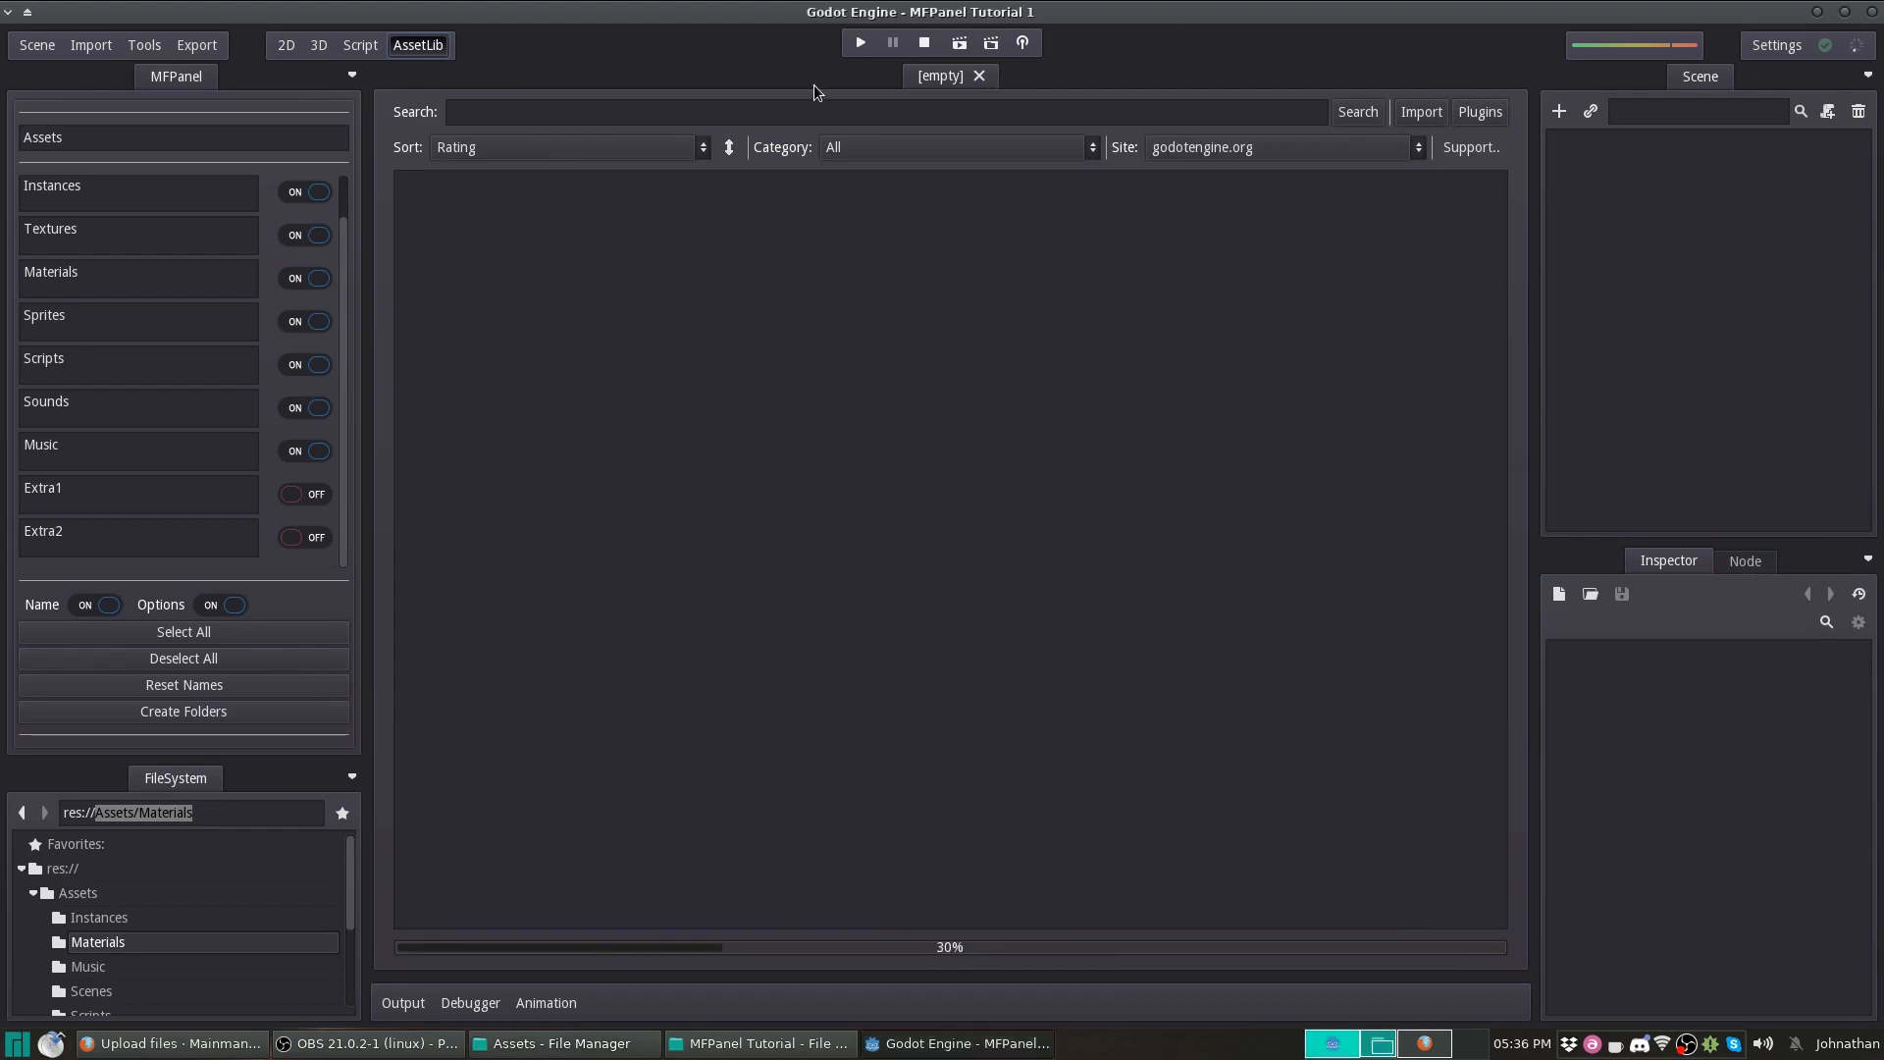
# Filter the asset library by the Tools category, browse through to its second page, and return to the 2D workspace.
pyautogui.click(886, 147)
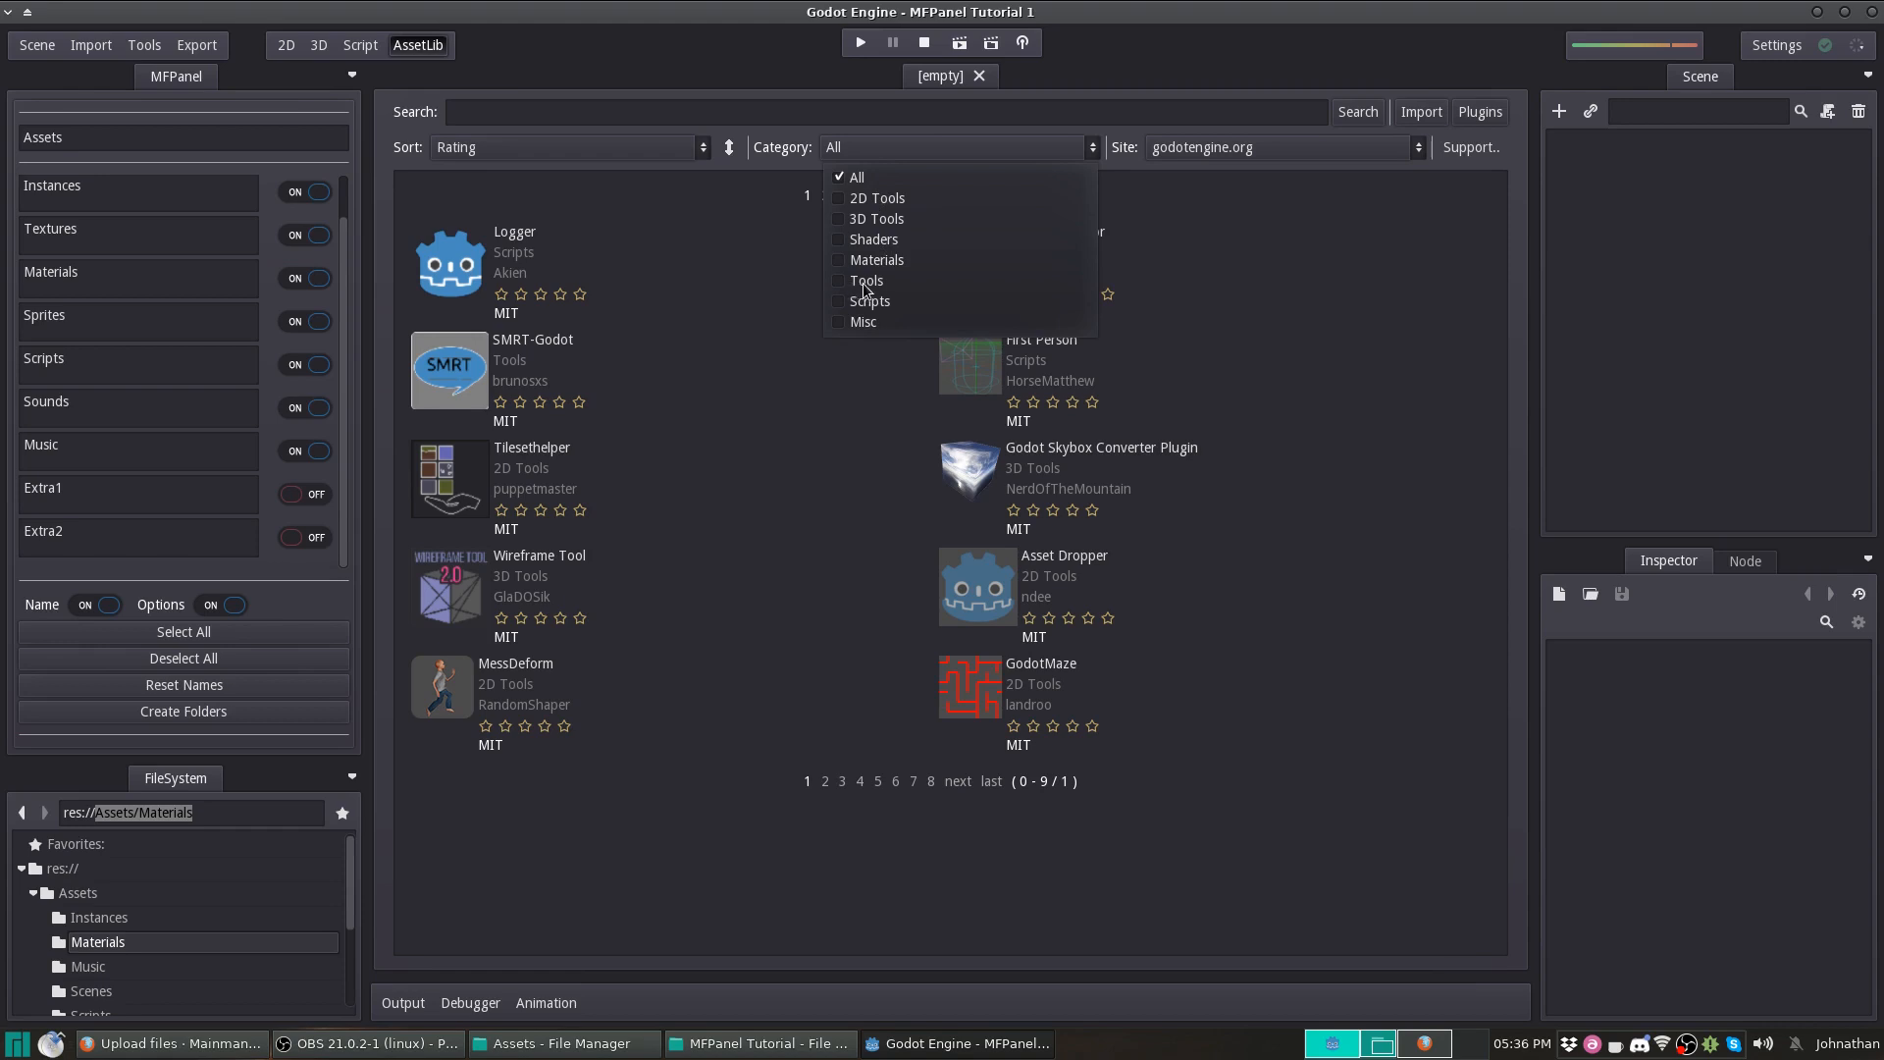
pyautogui.click(864, 283)
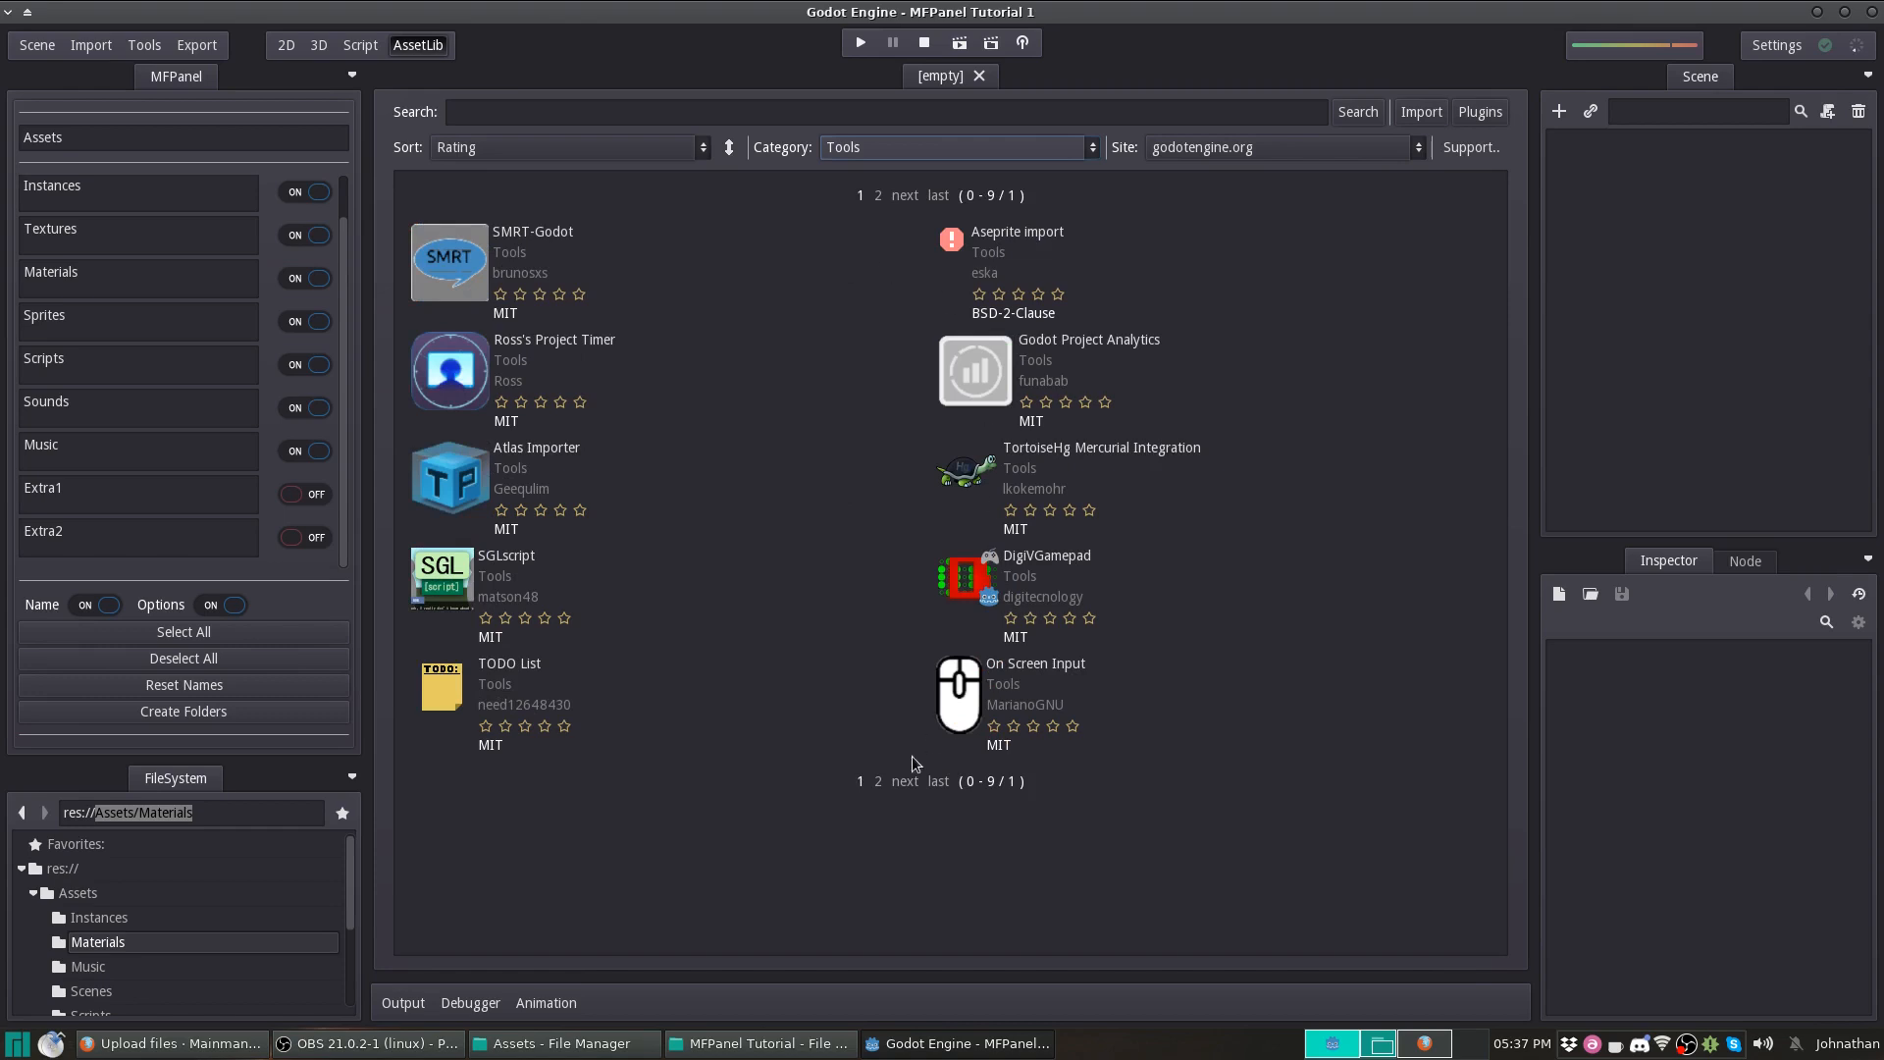
pyautogui.click(903, 781)
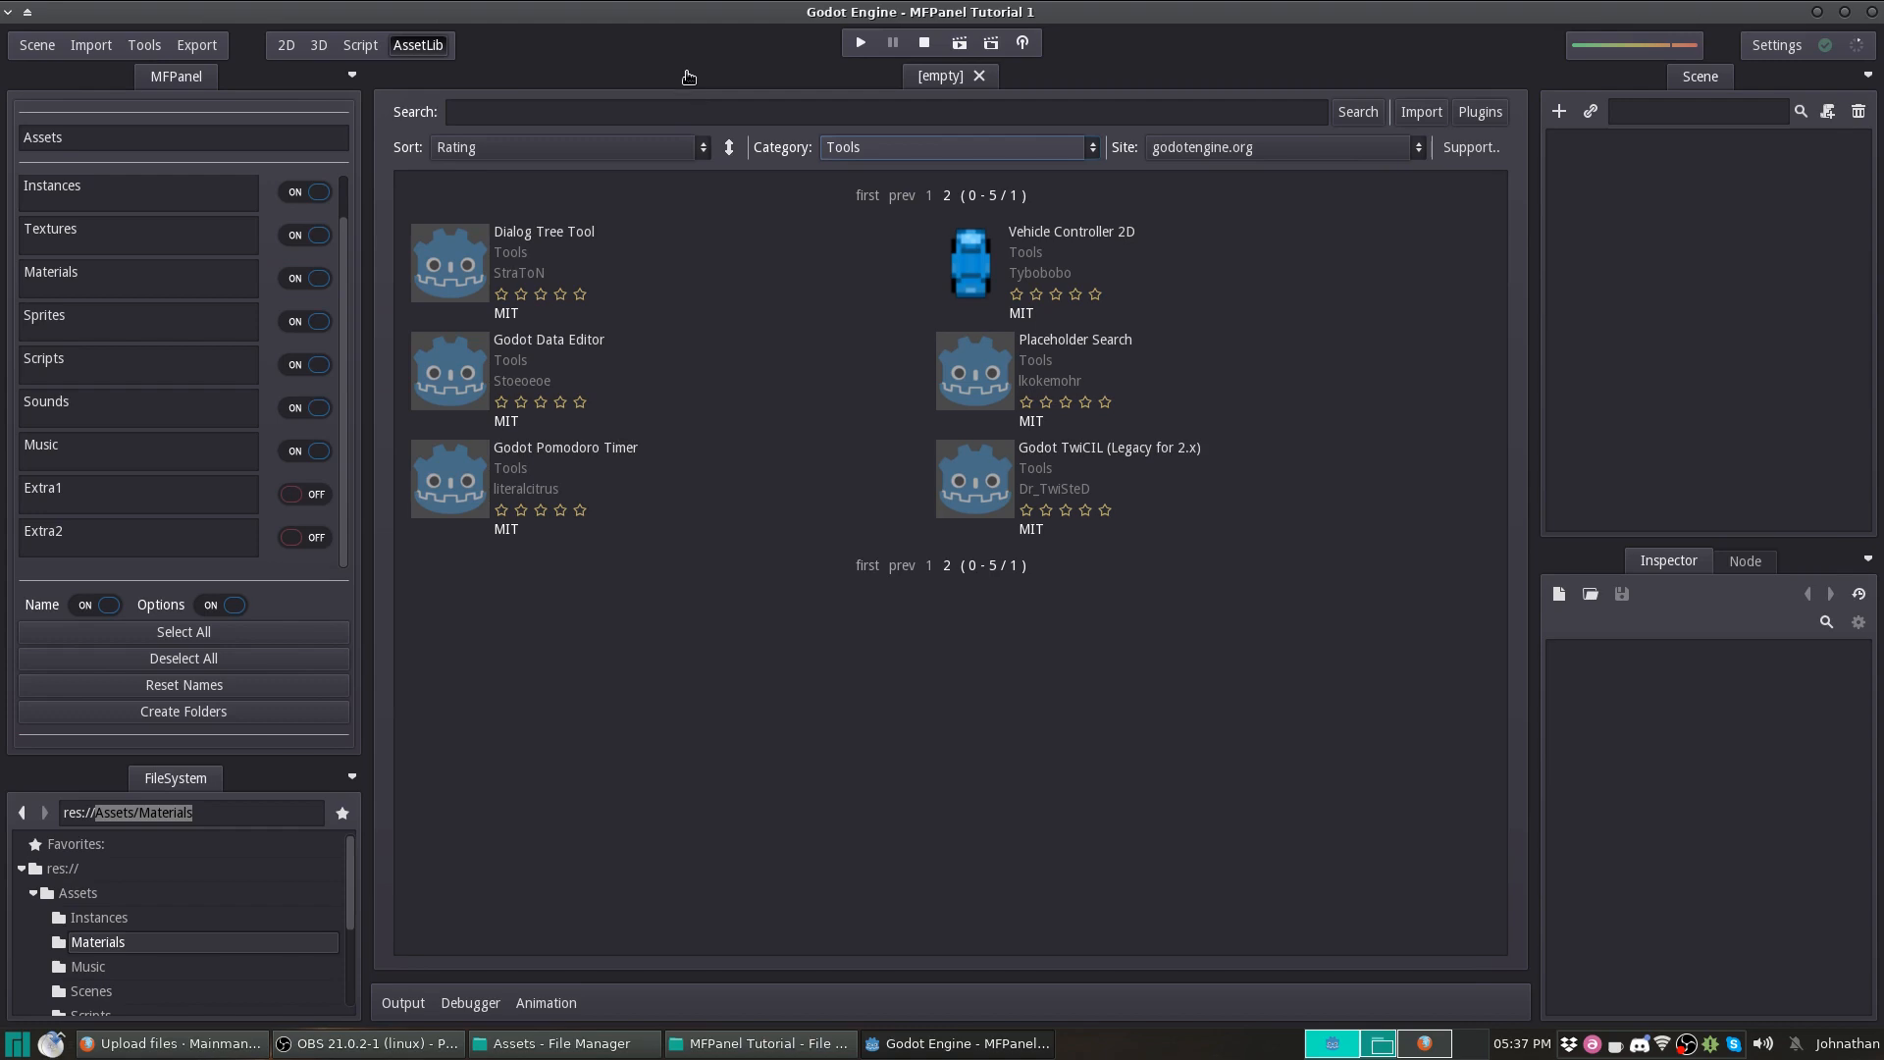
pyautogui.click(285, 47)
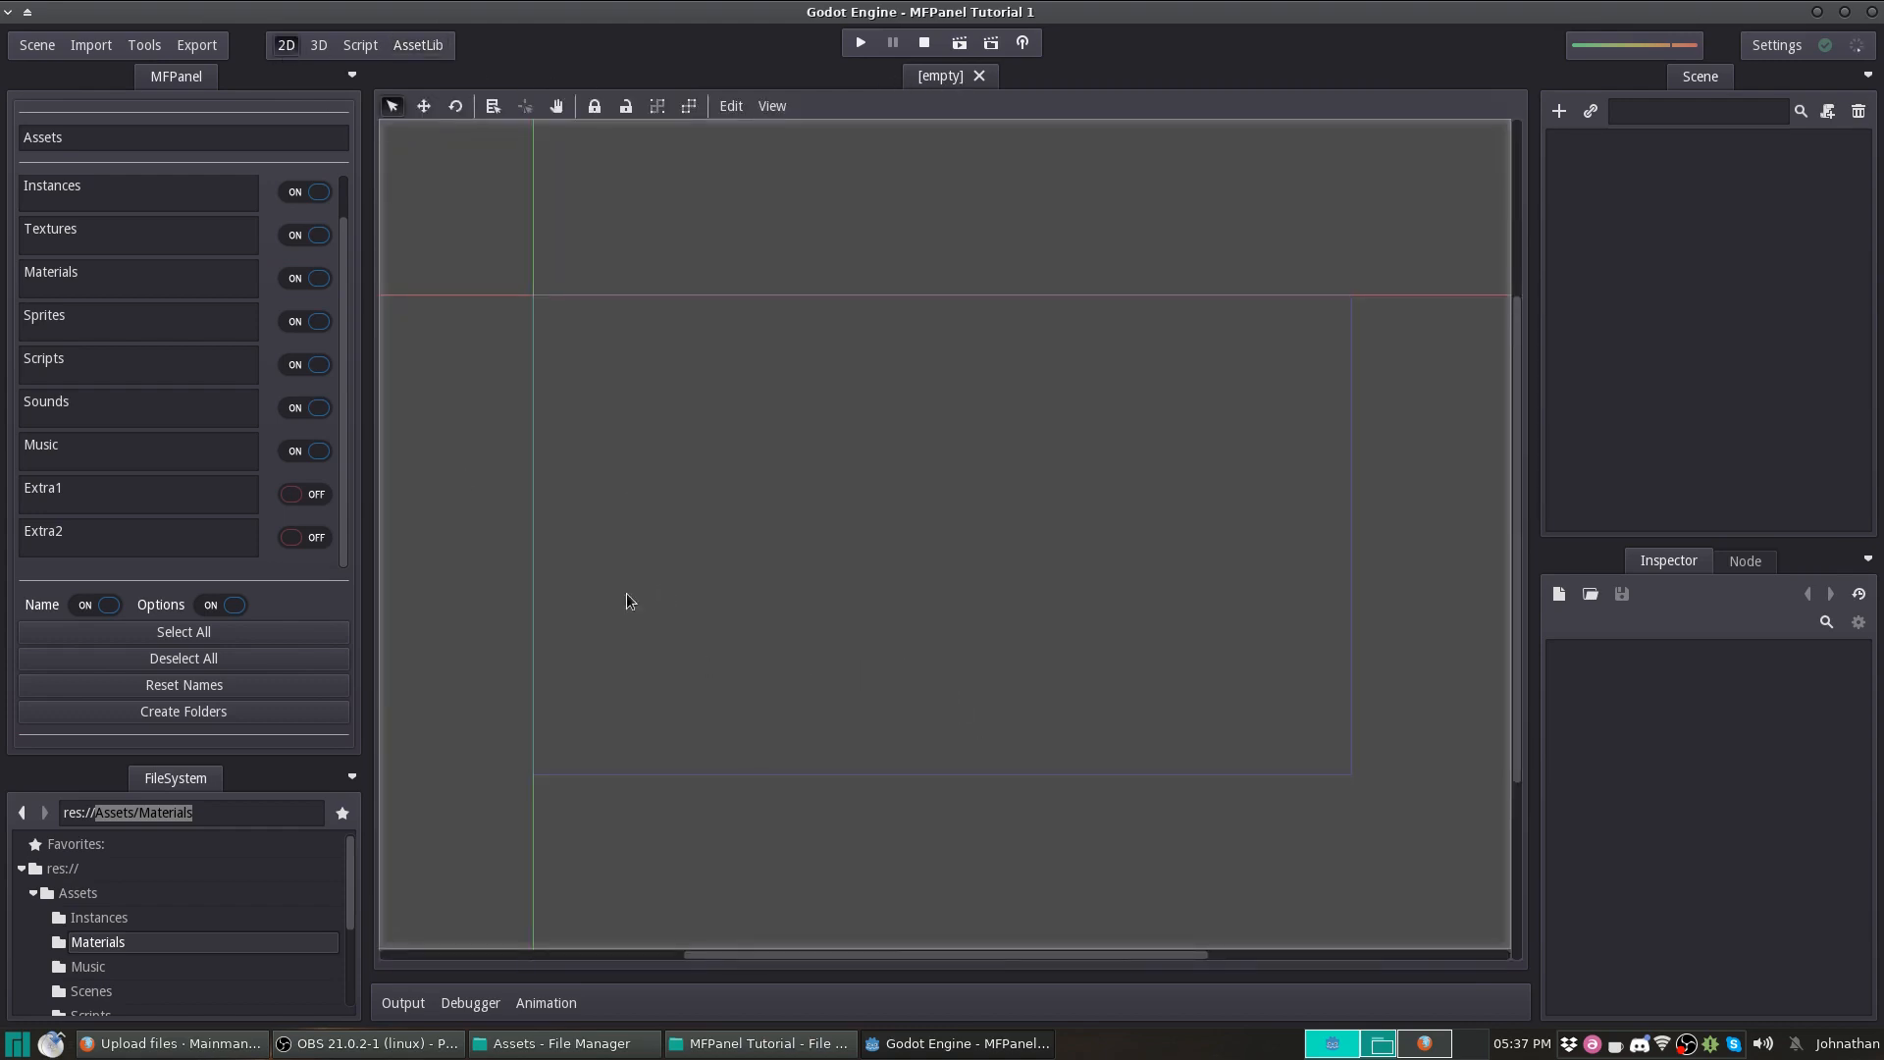